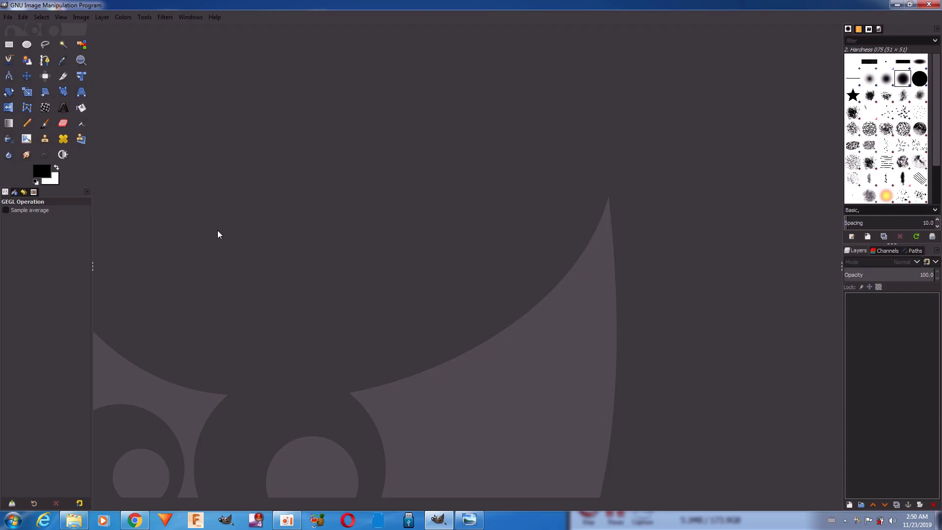
Step: Create a new 2500 × 1500 px image with a white background
click(13, 19)
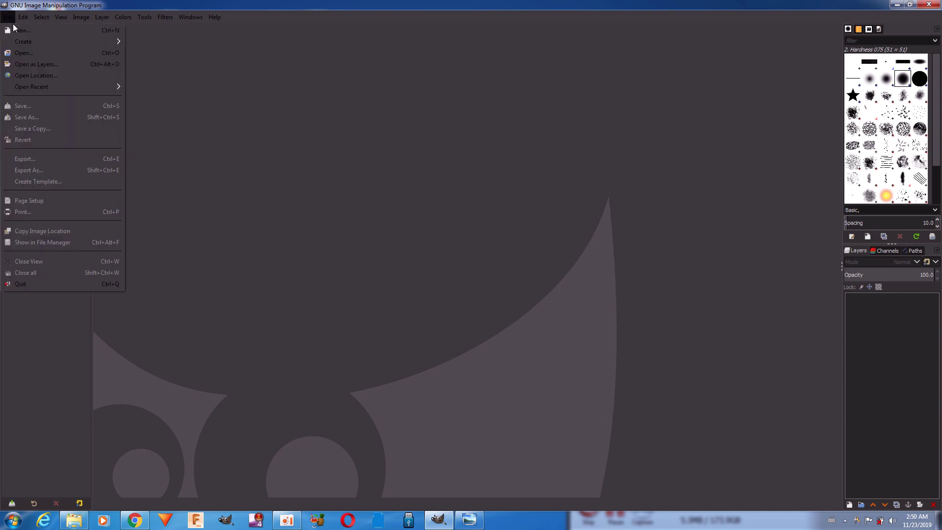
click(14, 30)
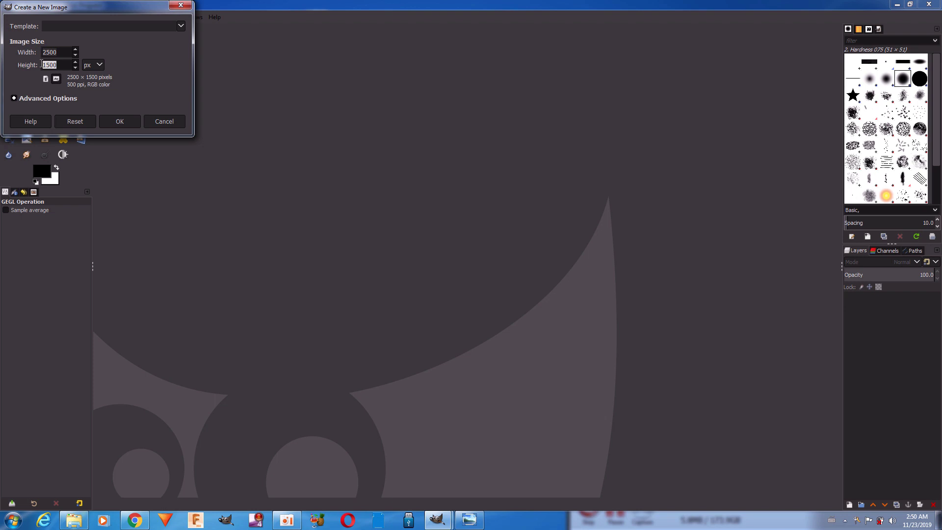
key(Return)
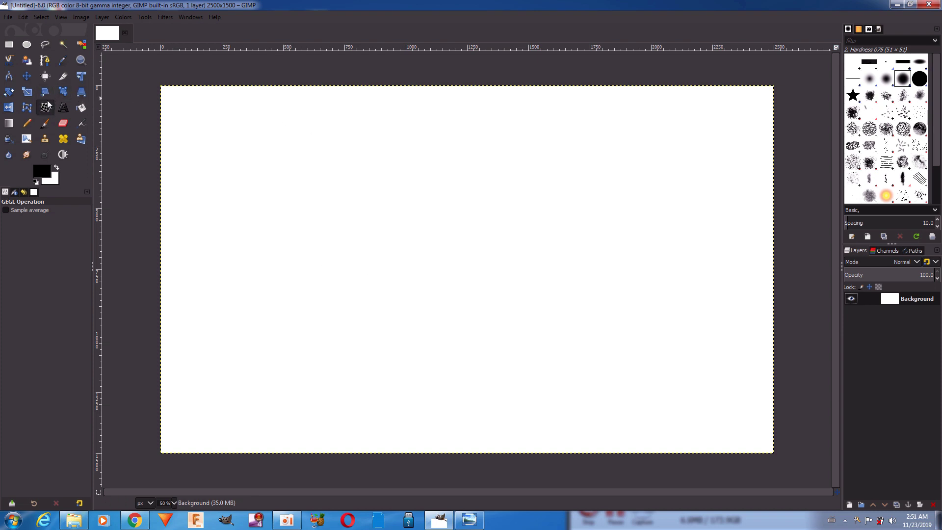
Step: Fill the background with a radial gradient from the canvas centre outward, then deselect
click(9, 124)
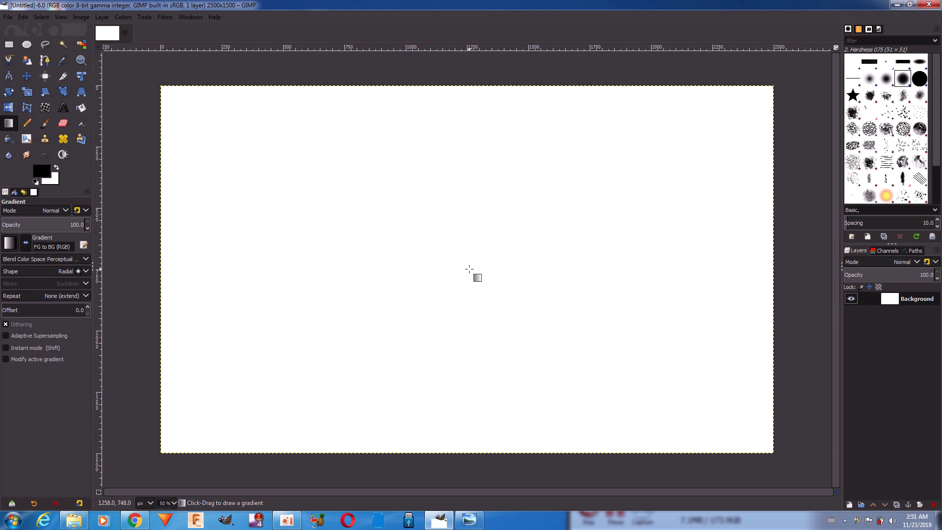
drag(479, 269, 871, 486)
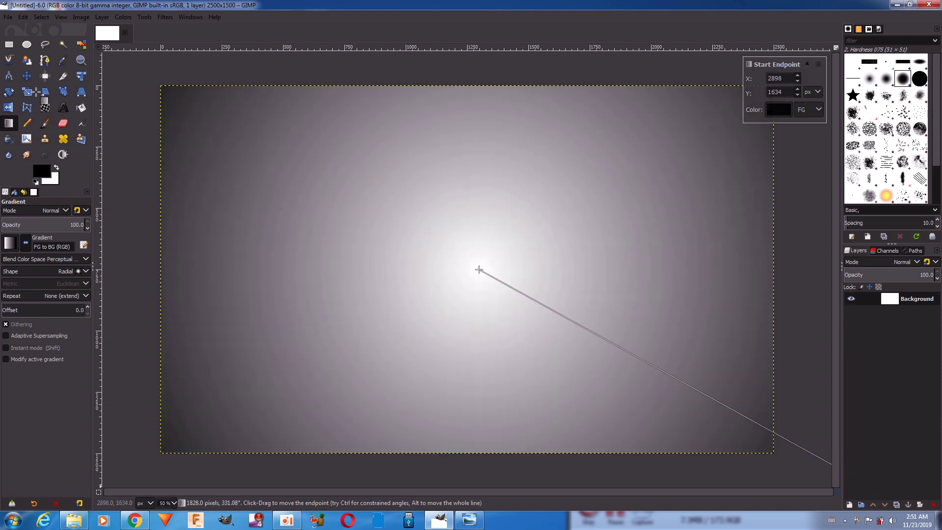
key(Return)
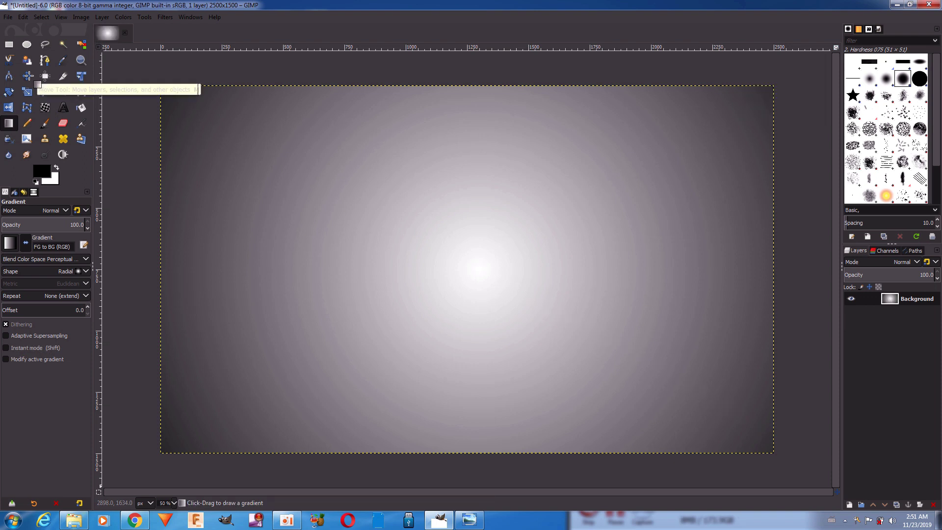
click(41, 18)
click(43, 18)
click(41, 43)
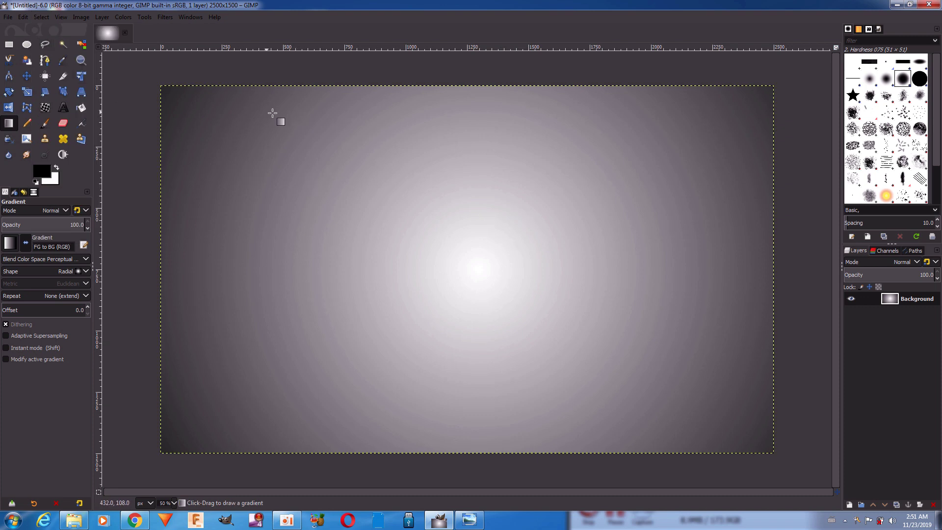
Step: Add a vertical guide at 50% of the canvas width
click(84, 17)
mouse_move(132, 261)
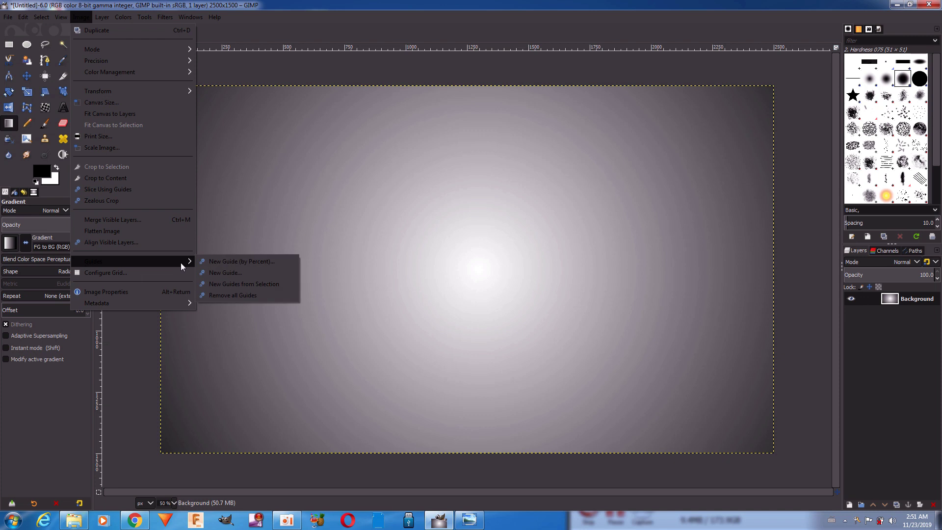
click(227, 261)
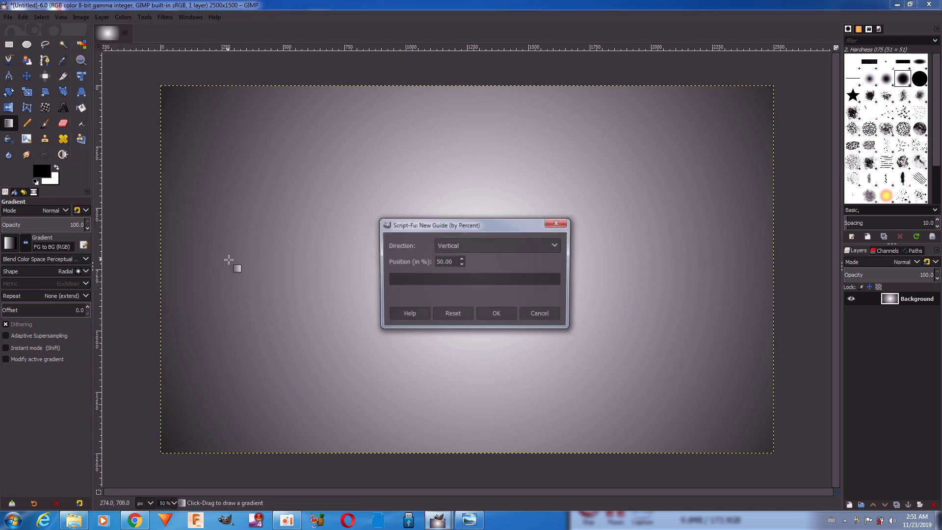
click(496, 315)
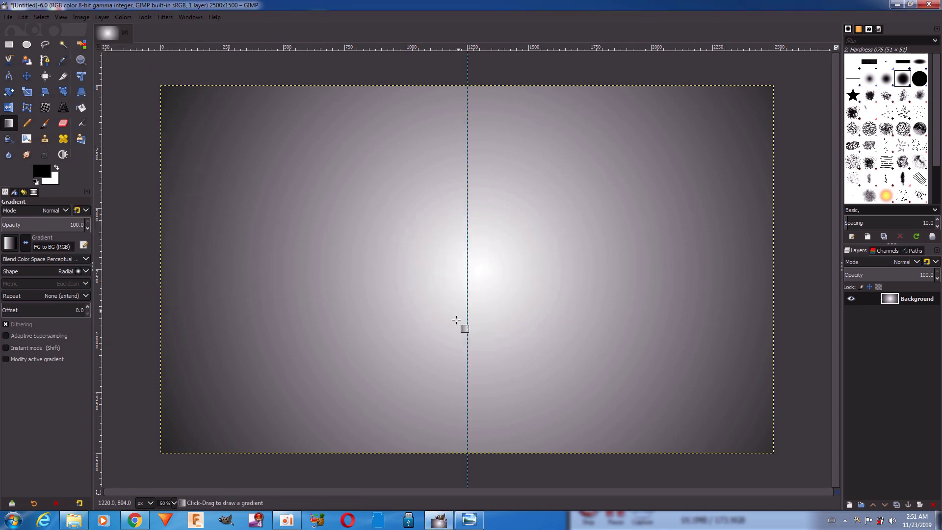
Step: Add a horizontal guide at 50% of the canvas height
click(87, 16)
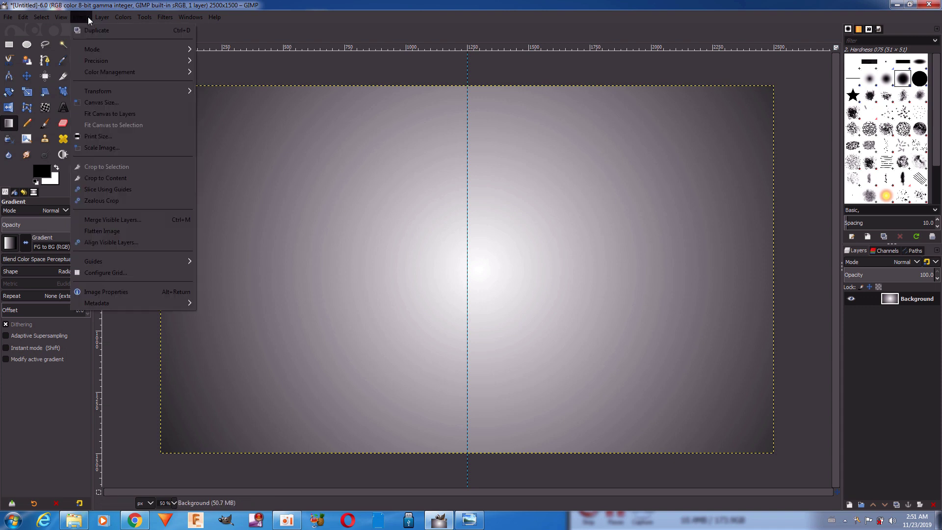
mouse_move(111, 261)
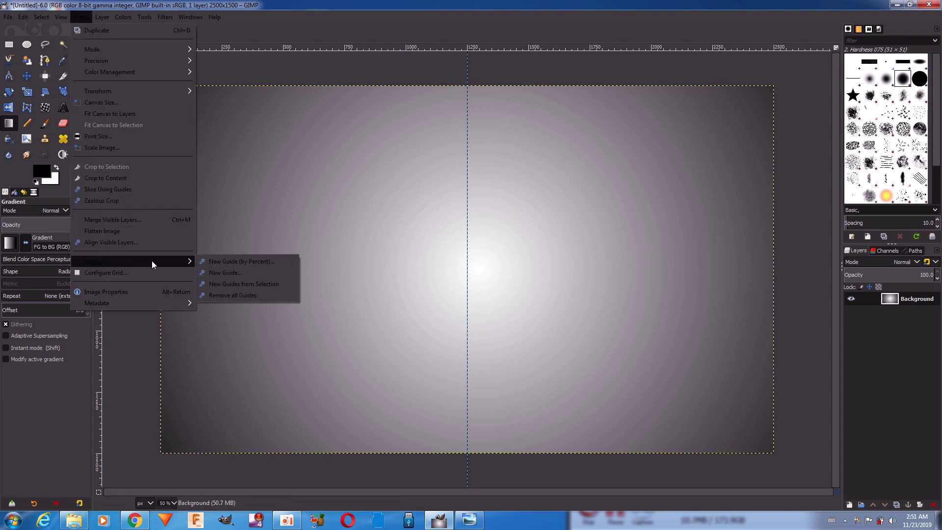
click(220, 261)
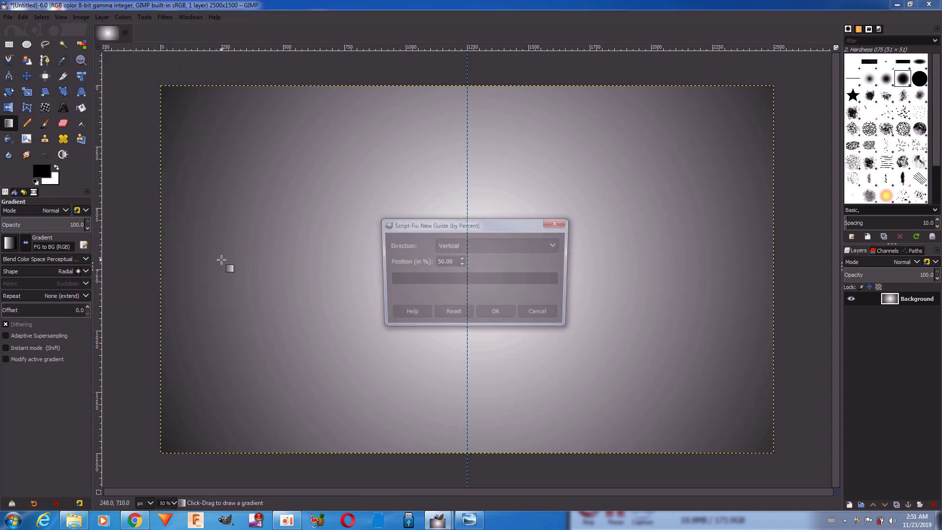
click(472, 246)
click(472, 256)
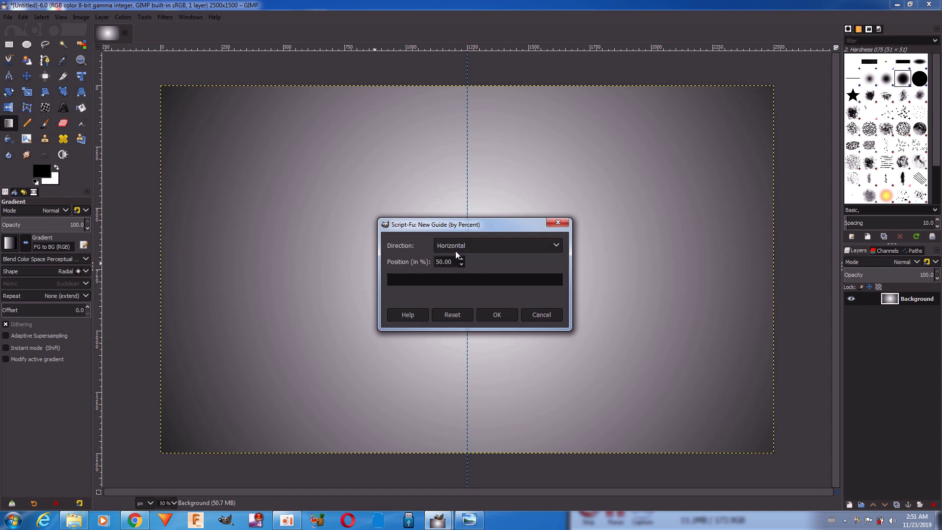
click(496, 315)
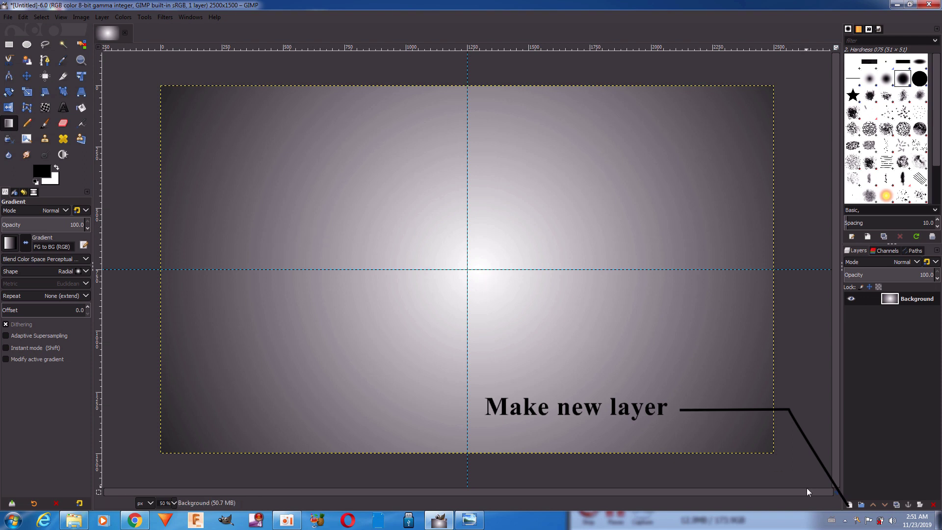
Step: On a new transparent layer, fill a circle centred on the guide crossing with black
click(850, 504)
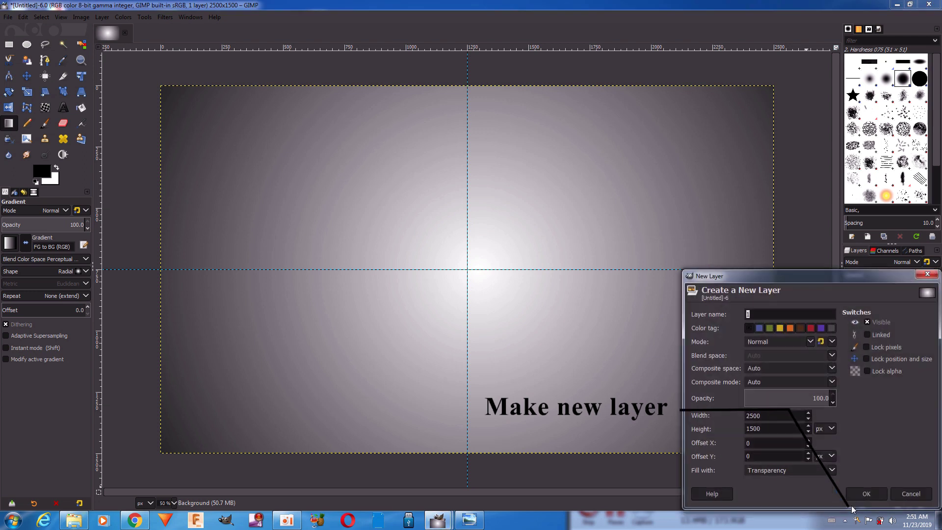
click(863, 495)
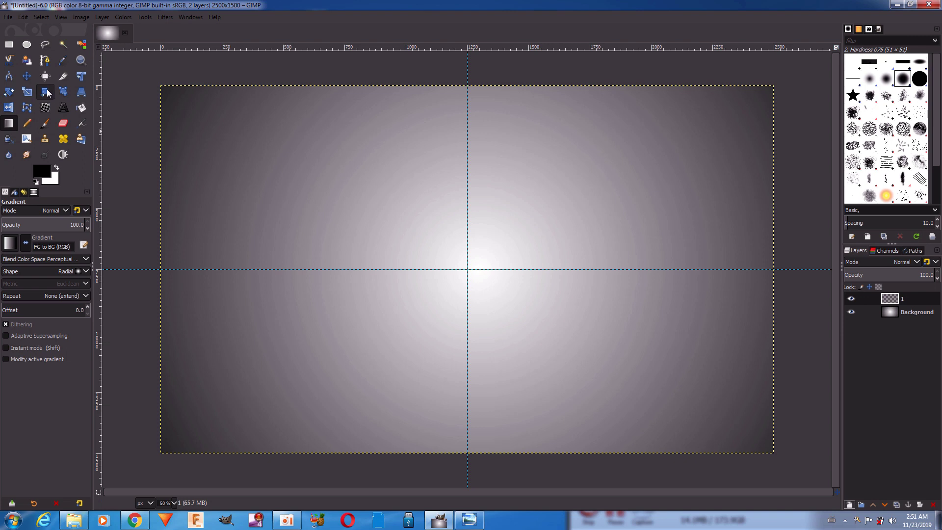
click(27, 46)
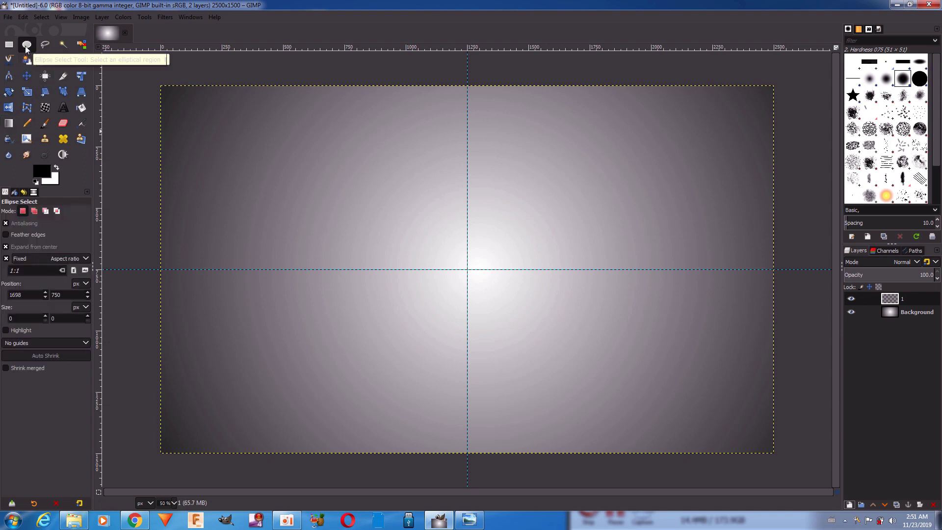
drag(467, 269, 558, 346)
right_click(480, 269)
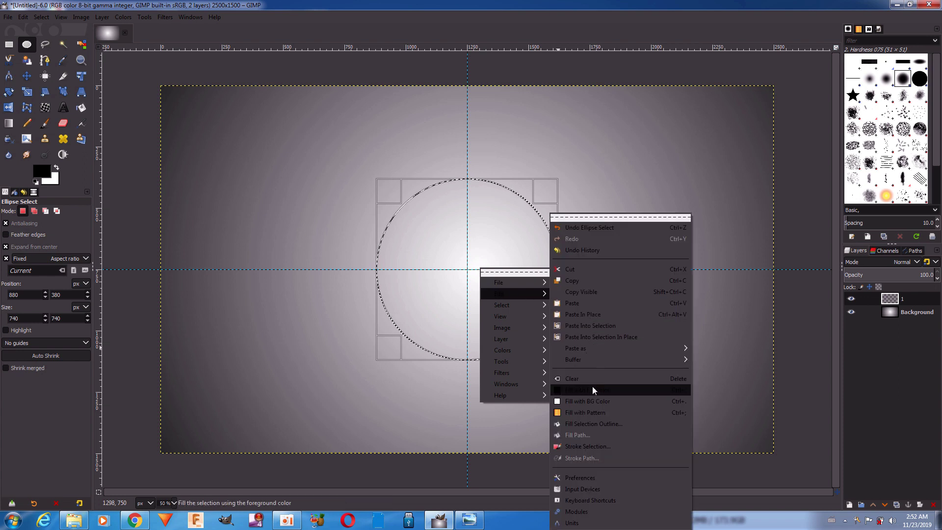
mouse_move(508, 293)
click(593, 387)
Step: Shrink the selection and cut out the disc's centre to leave a black ring
drag(546, 350, 550, 350)
right_click(514, 296)
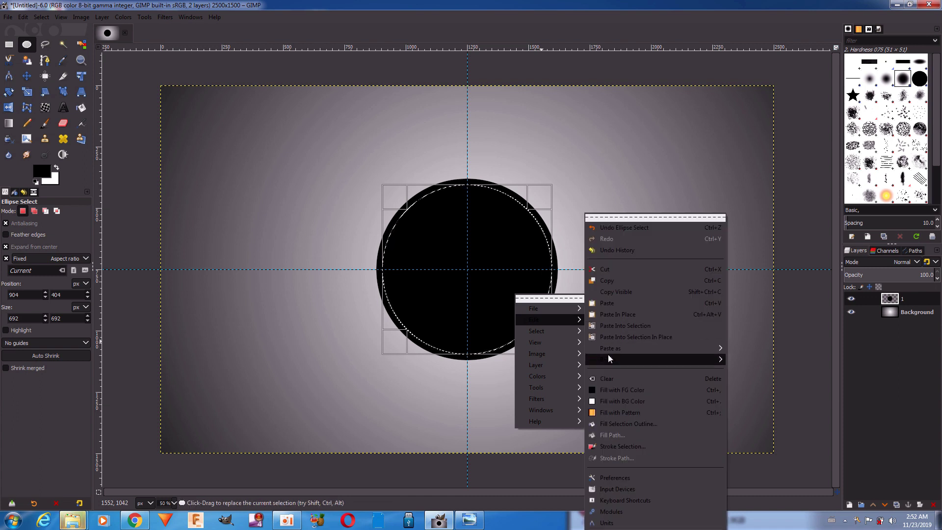
click(622, 270)
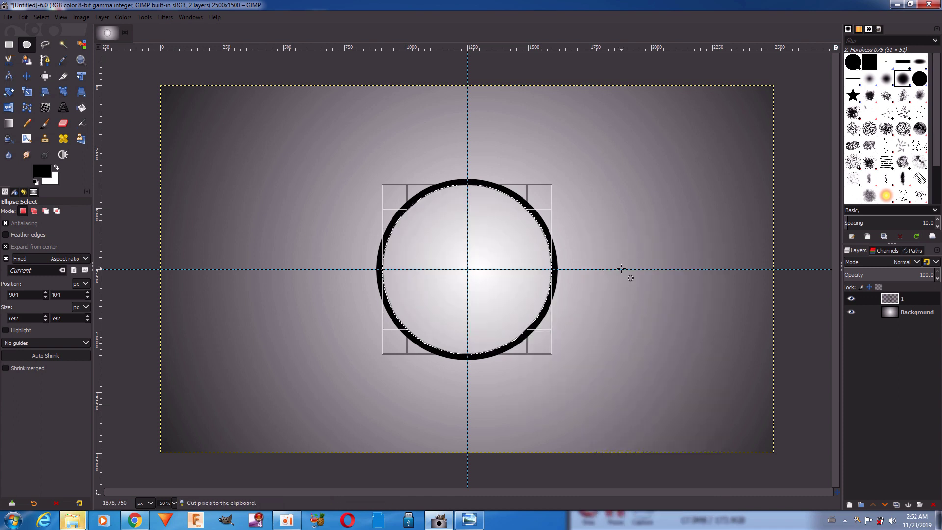
click(851, 298)
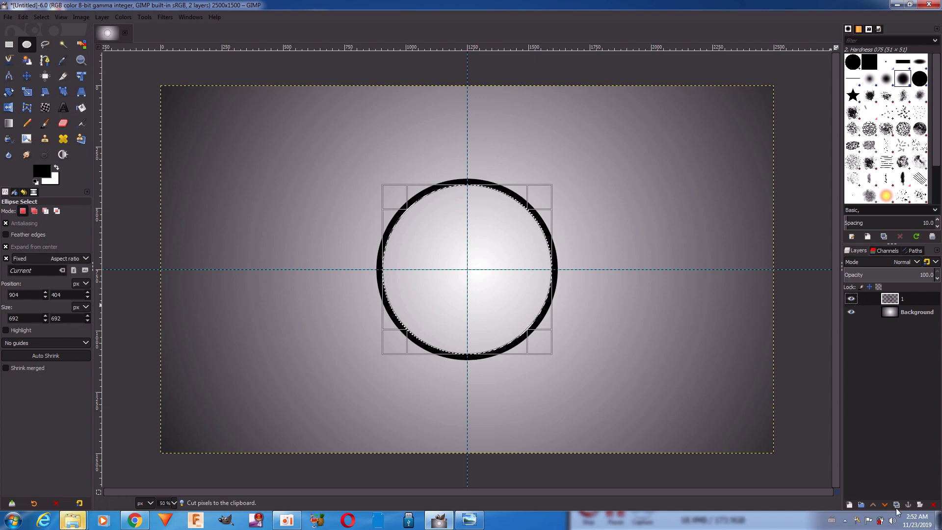
Step: On another new layer, fill a smaller circle inside the first ring with black
click(849, 504)
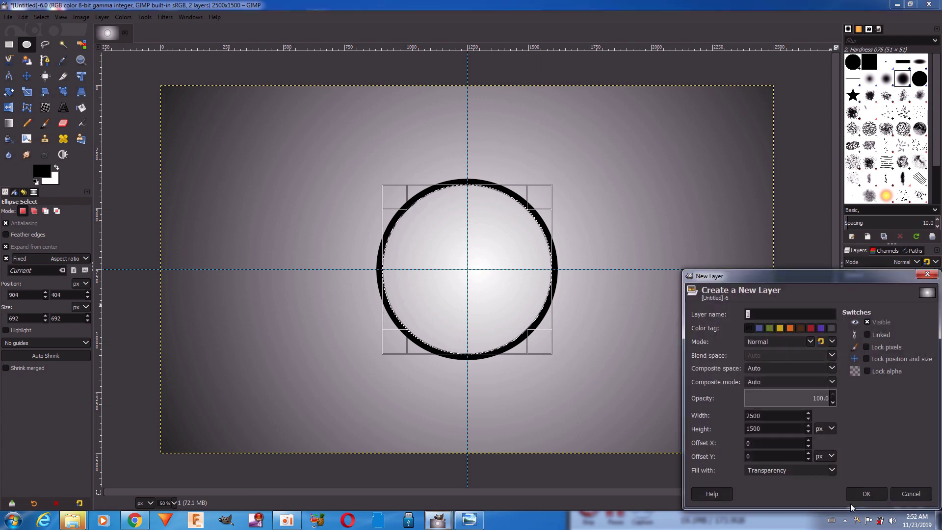
click(863, 491)
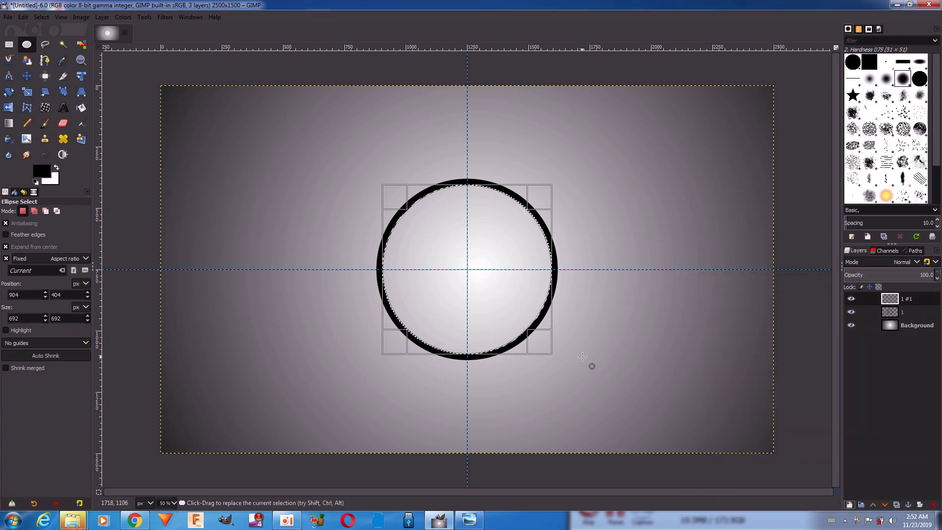
drag(550, 353, 535, 340)
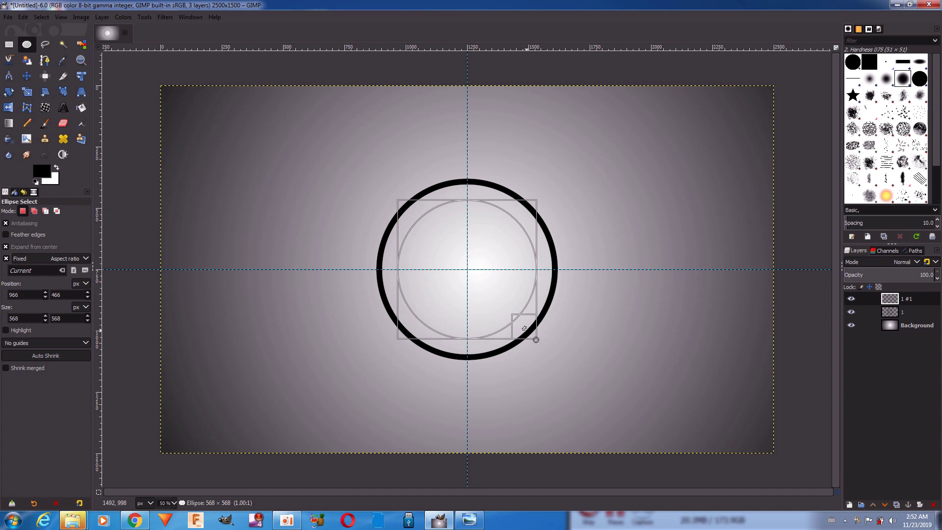
drag(535, 339, 536, 339)
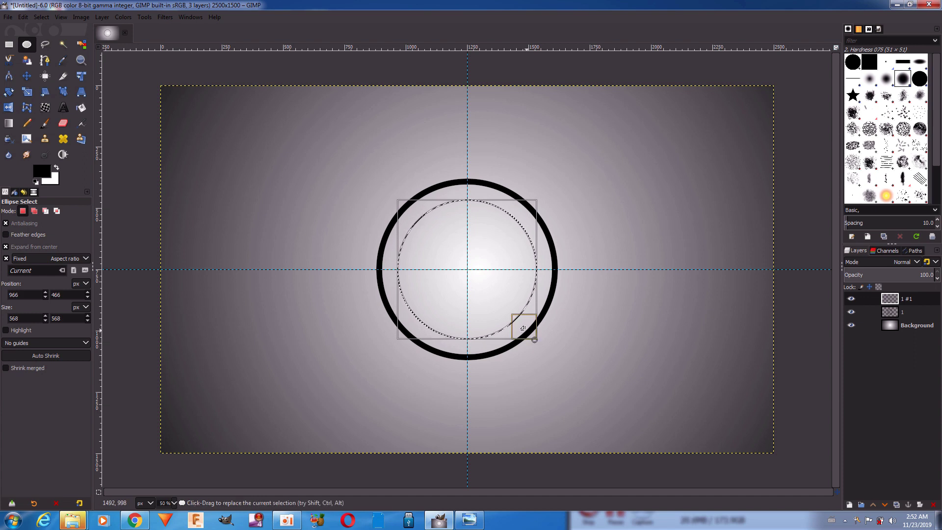
right_click(494, 296)
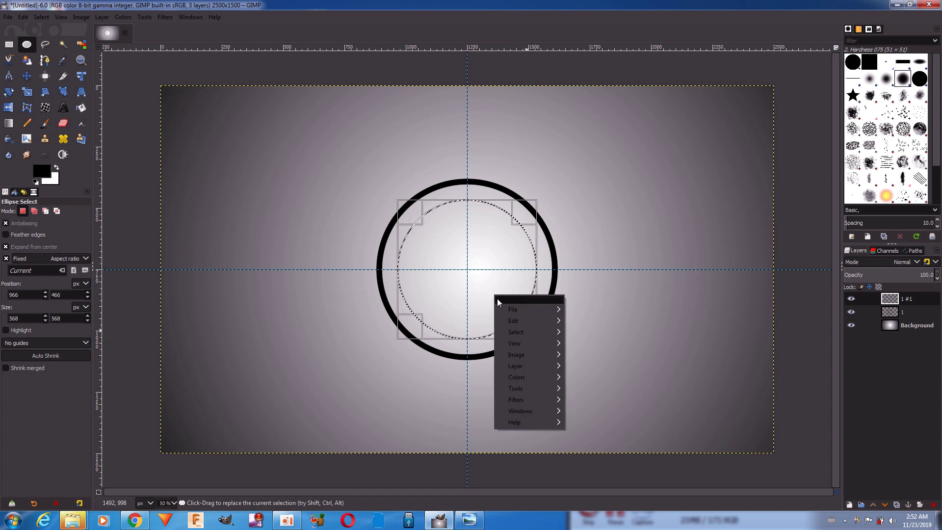
mouse_move(527, 320)
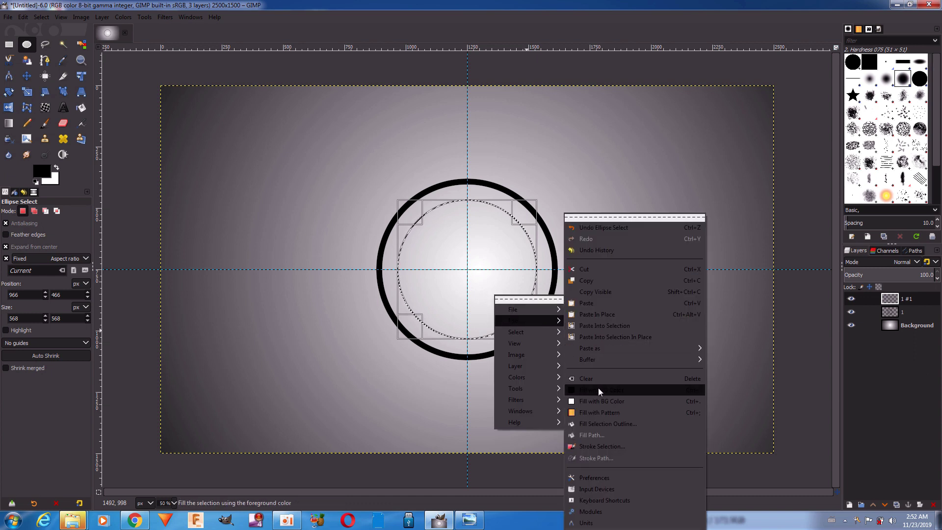
click(599, 387)
Step: Cut the smaller disc's centre out to form a thick inner ring, then deselect and check both rings
drag(533, 337, 525, 326)
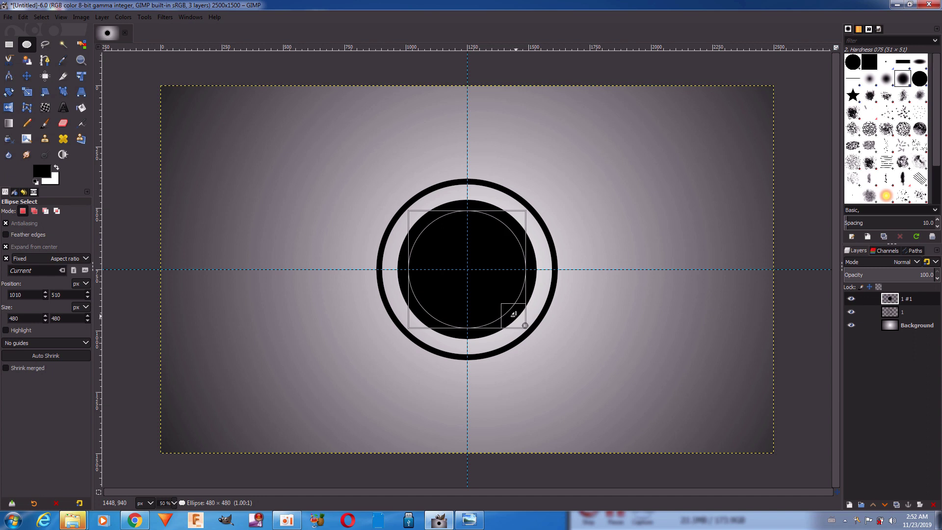
right_click(499, 290)
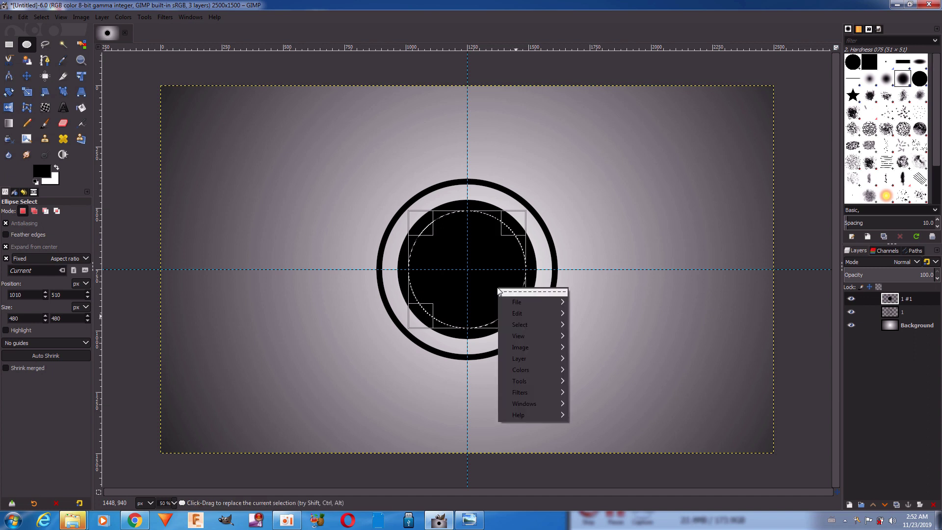
mouse_move(530, 313)
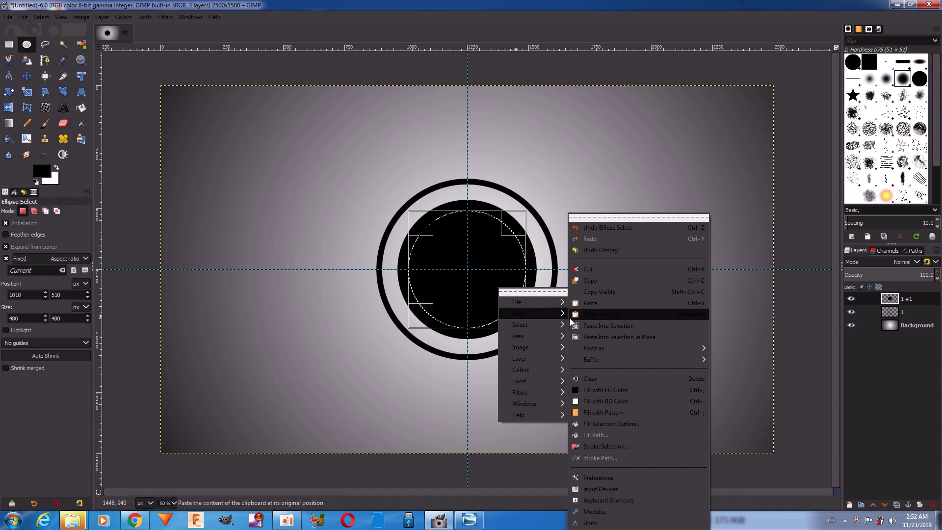
click(607, 272)
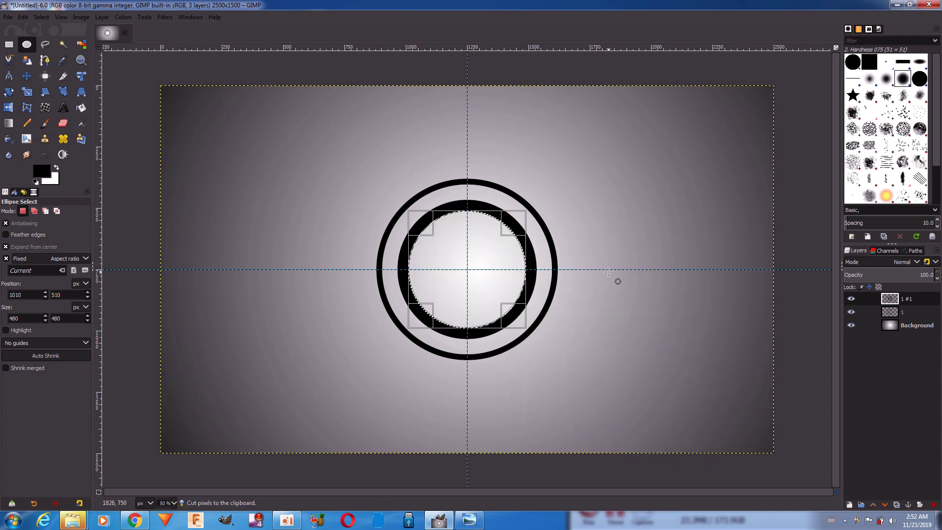
click(49, 17)
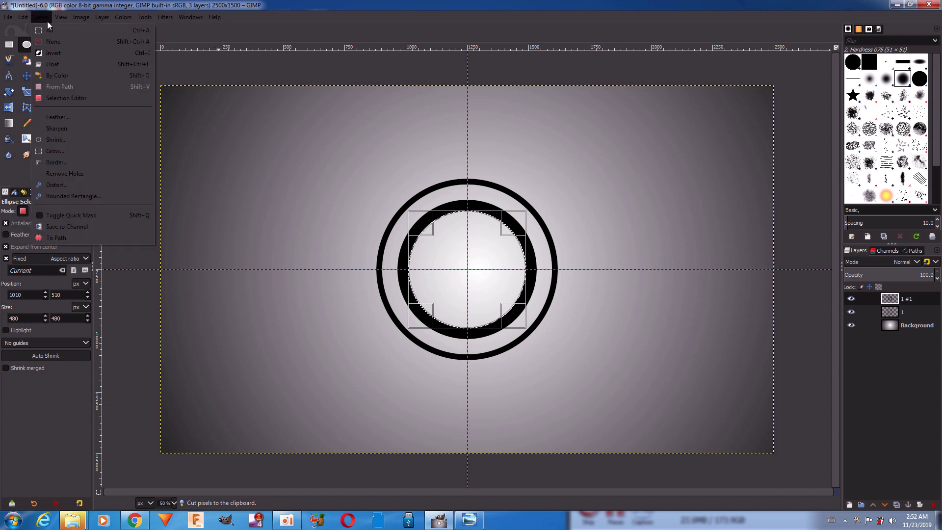
click(49, 36)
click(852, 299)
click(851, 312)
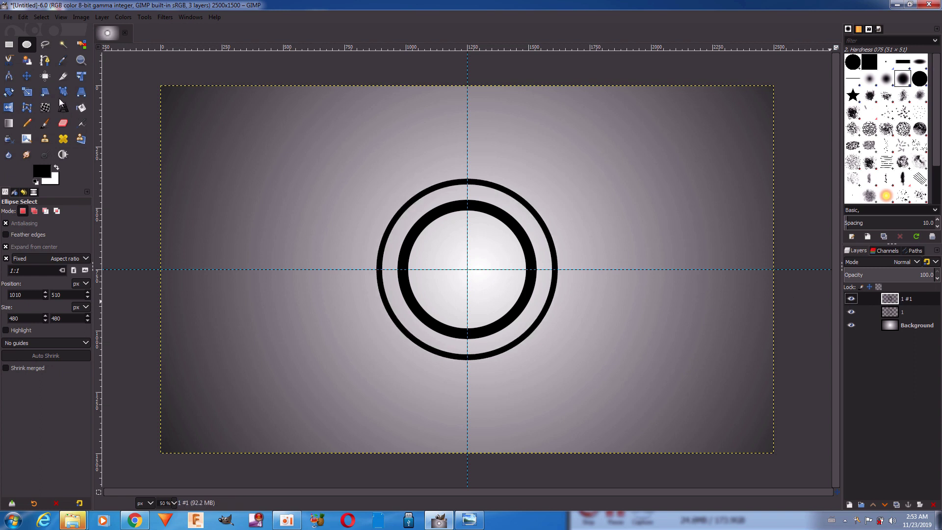
Step: Cut a rounded horizontal strip through the inner ring along the centre line
click(40, 17)
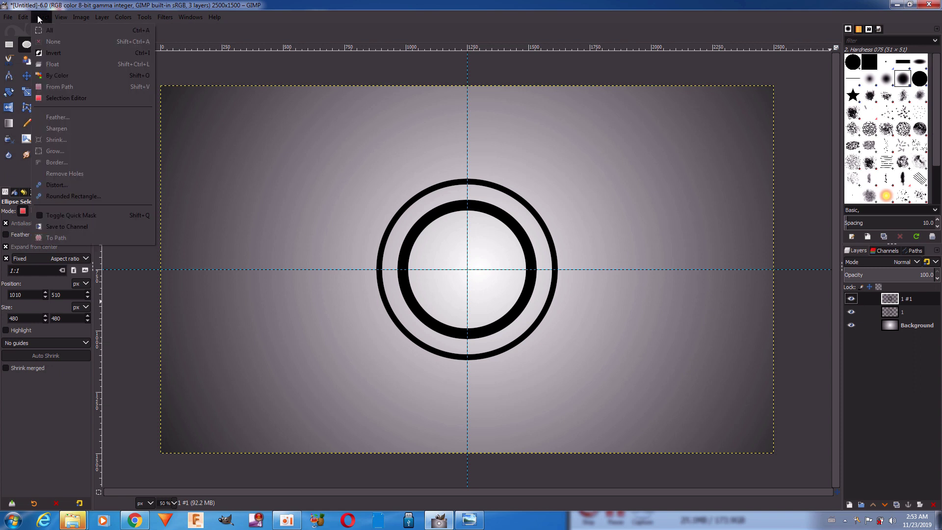
click(49, 30)
click(45, 41)
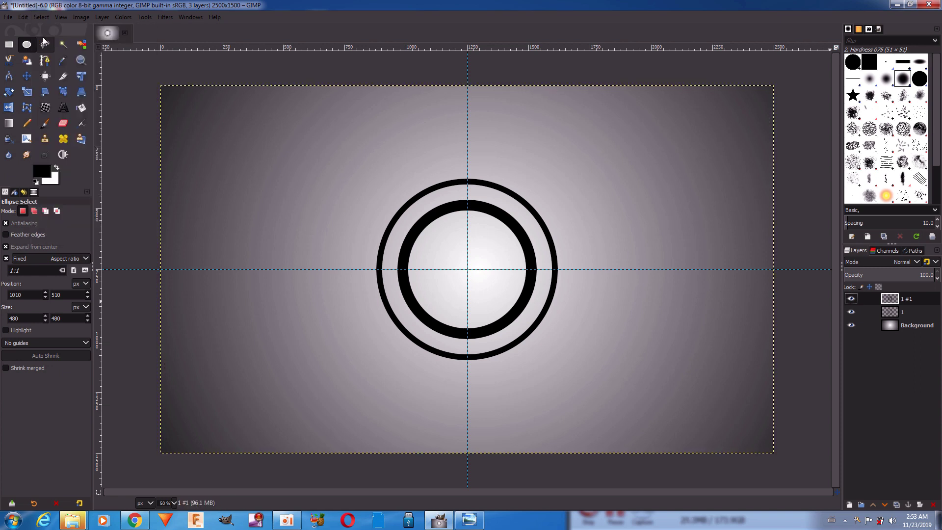
click(13, 46)
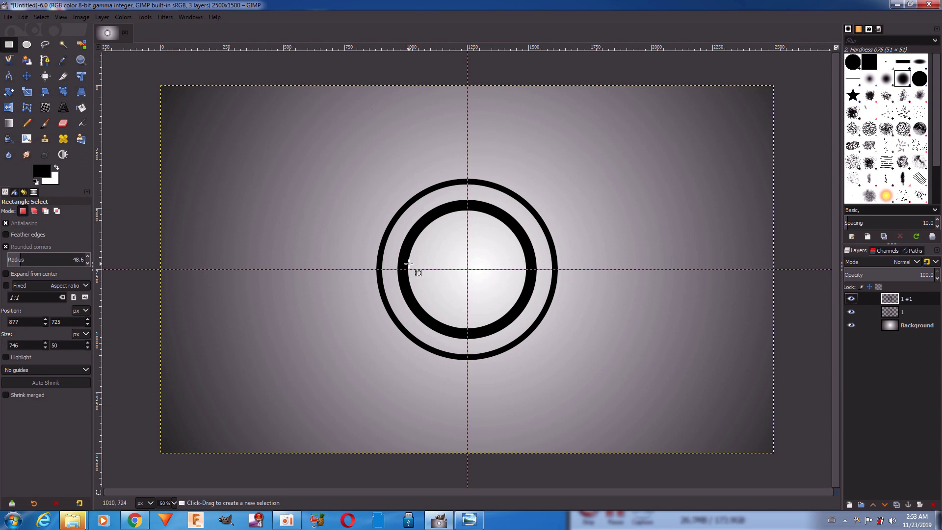
mouse_move(392, 263)
mouse_down()
mouse_move(534, 276)
mouse_move(547, 288)
mouse_move(506, 273)
mouse_up()
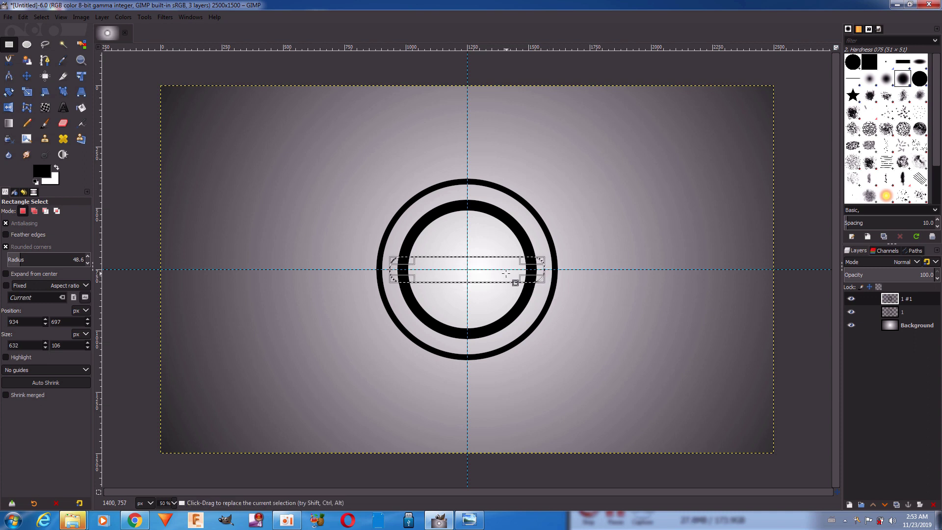
right_click(443, 275)
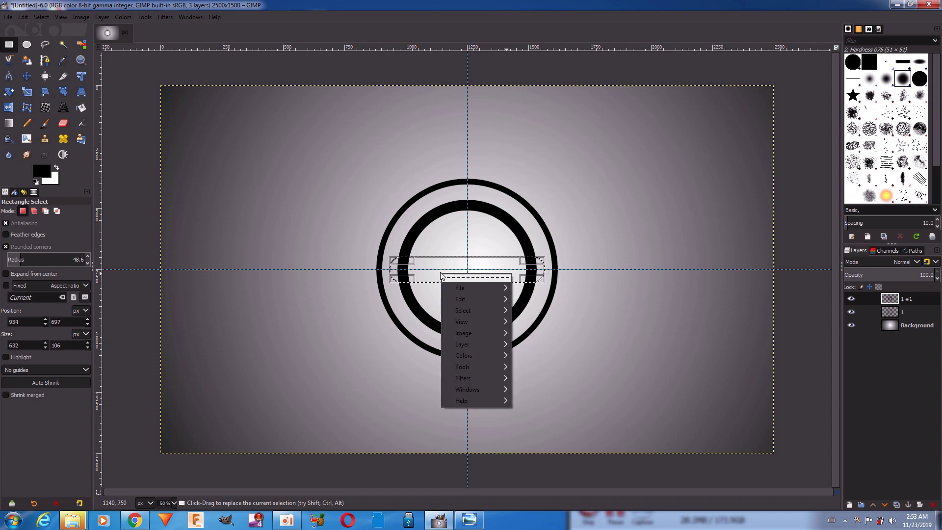
mouse_move(462, 299)
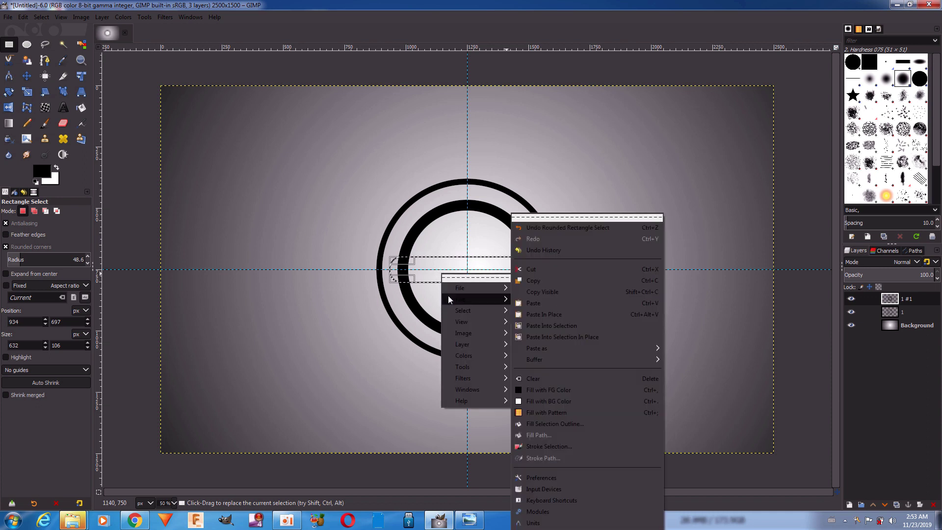
click(543, 271)
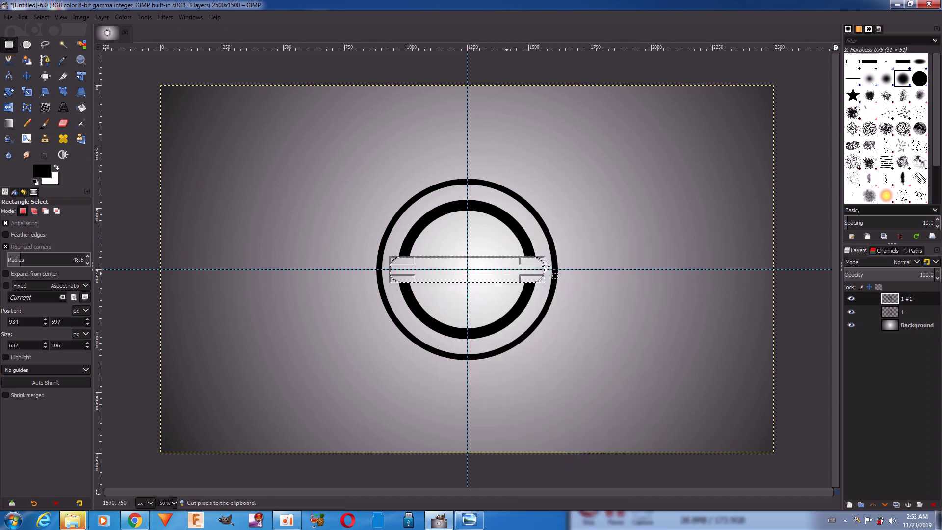
click(852, 299)
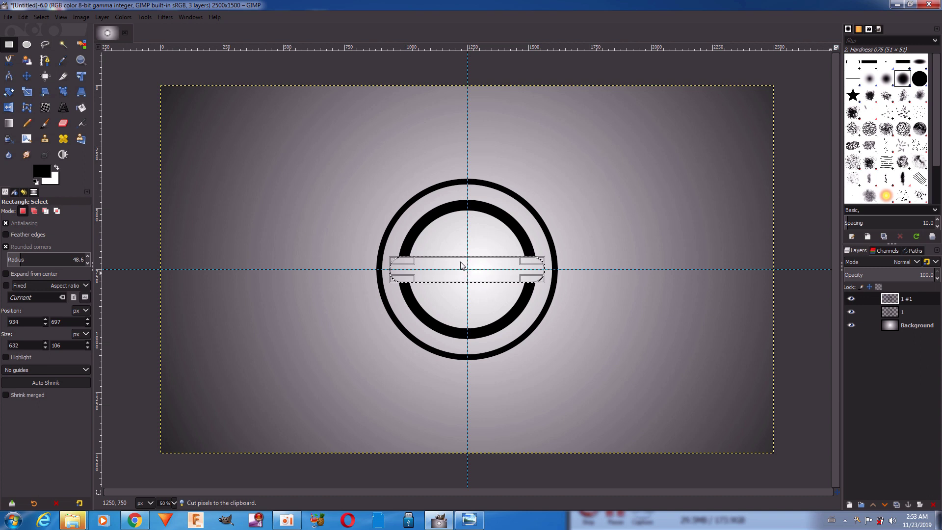
Step: Resize and move the rounded selection to a 588 × 45 px bar on the centre guide
click(411, 267)
drag(411, 267, 408, 277)
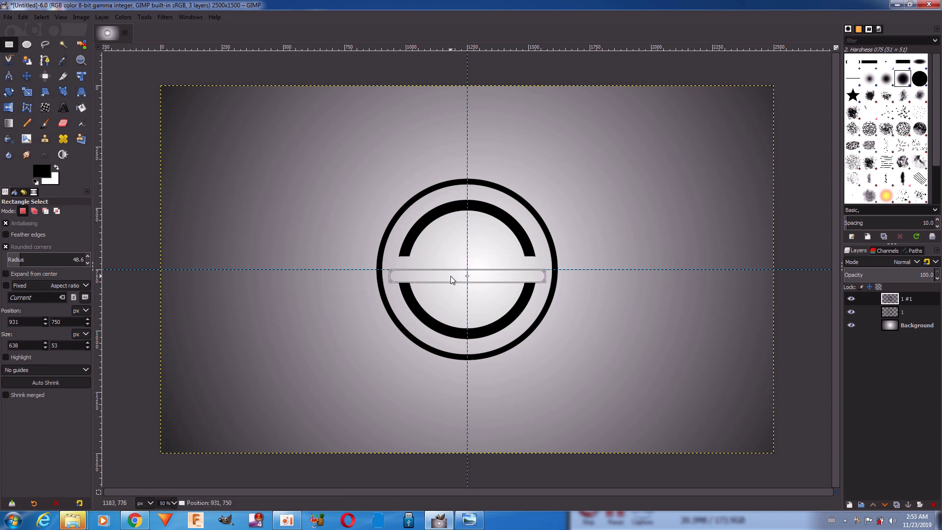
drag(385, 285, 392, 277)
drag(456, 270, 456, 275)
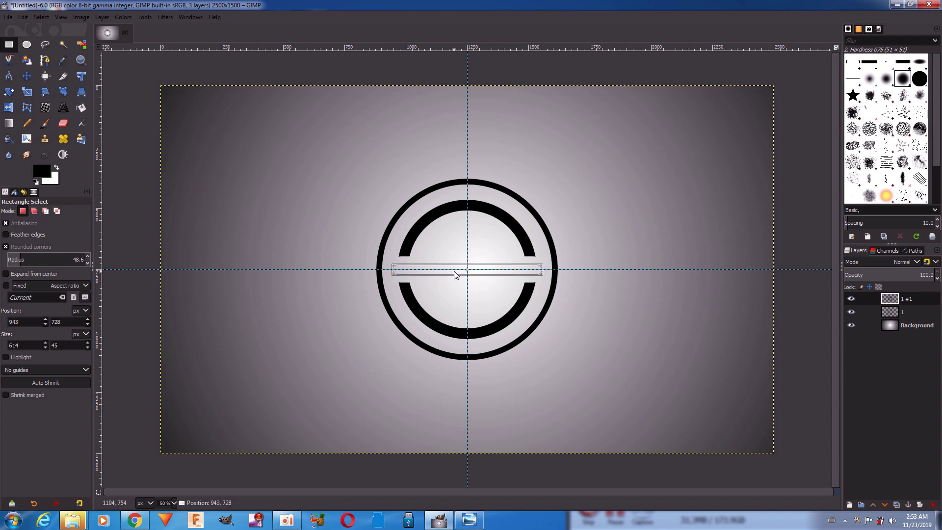
drag(454, 275, 454, 275)
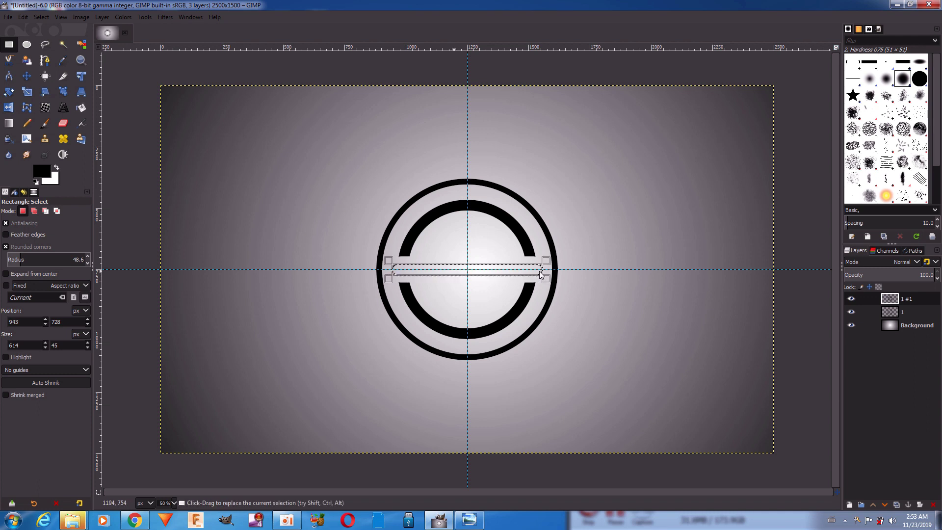
drag(543, 278, 508, 275)
Step: On a new layer, fill the rounded 588 × 45 px bar selection black, then deselect
click(850, 505)
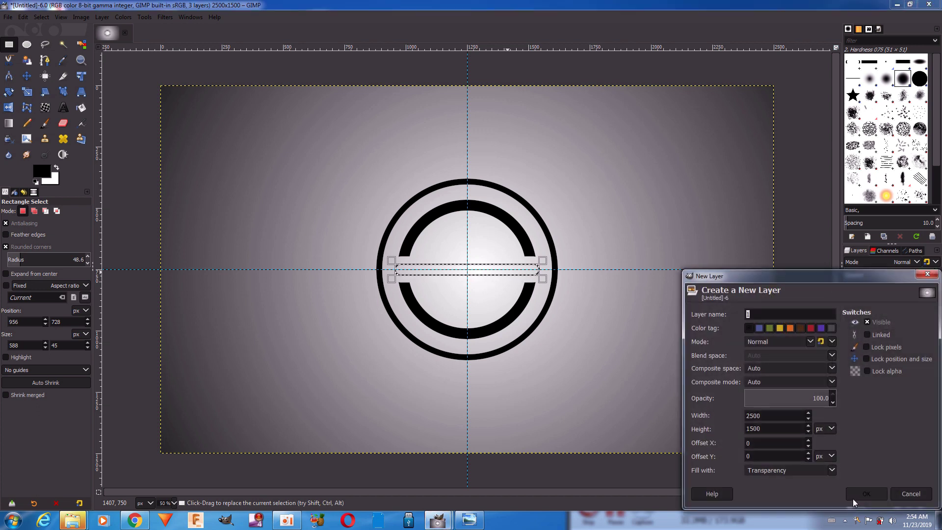
click(854, 496)
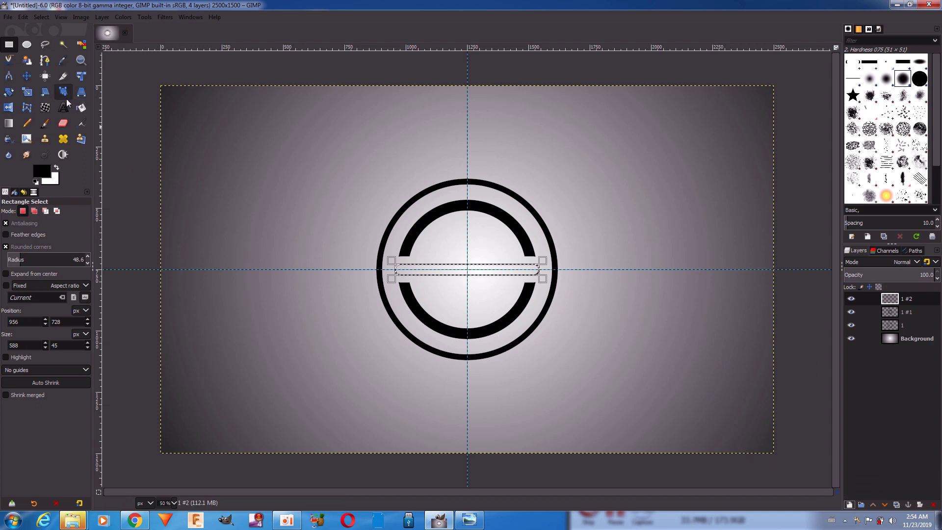
click(23, 18)
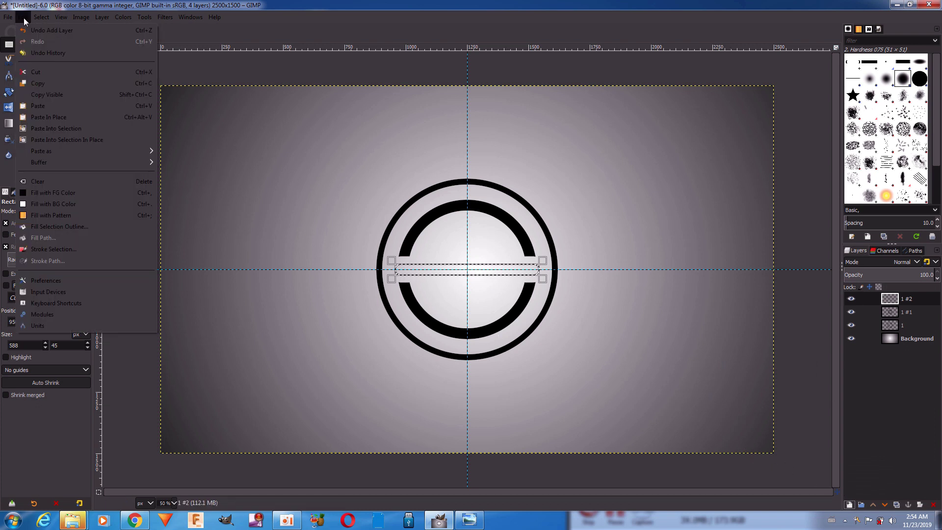
click(45, 191)
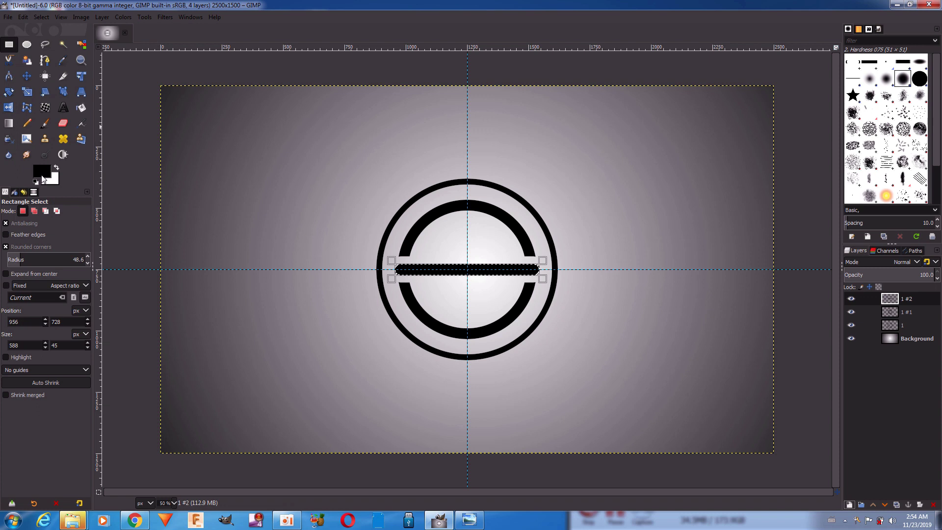
click(42, 17)
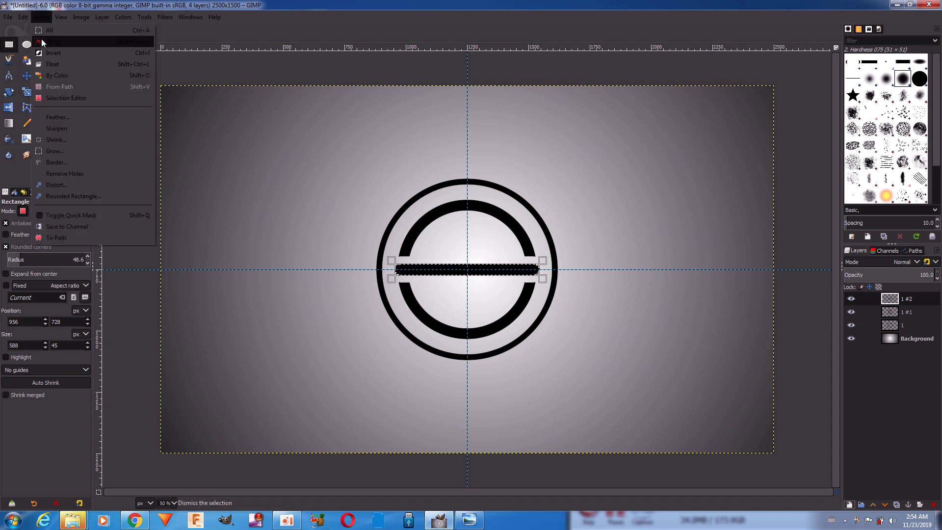
click(42, 41)
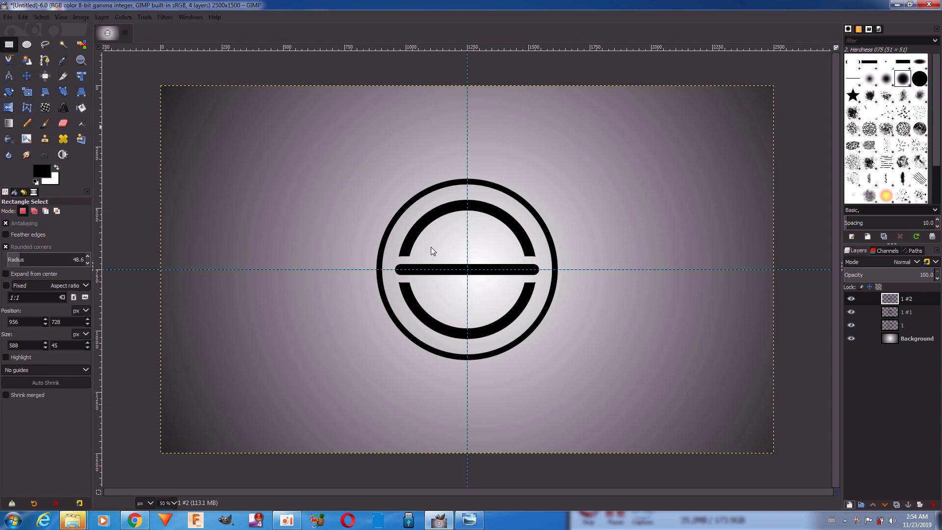
Step: Cut a centred rounded square out of the bar, leaving left and right stubs, then deselect
drag(429, 234, 511, 312)
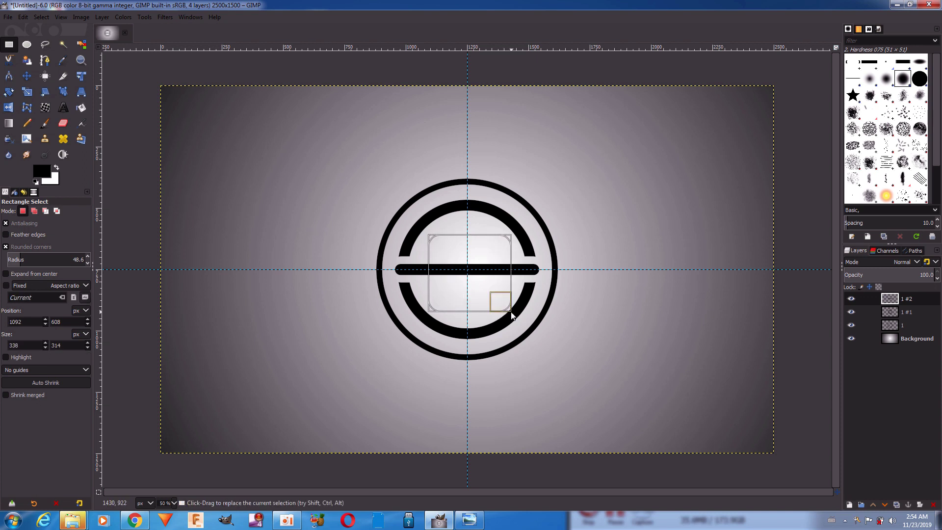
drag(480, 280, 483, 280)
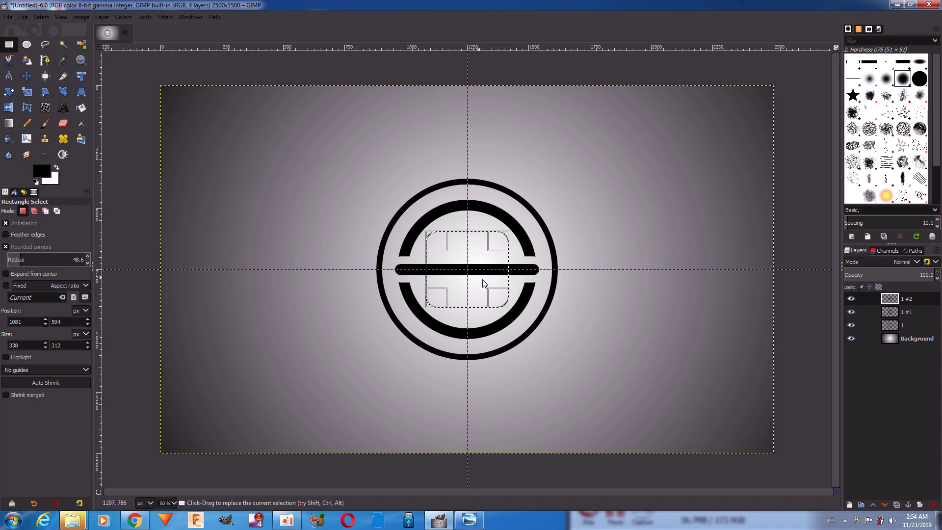
right_click(465, 262)
mouse_move(488, 285)
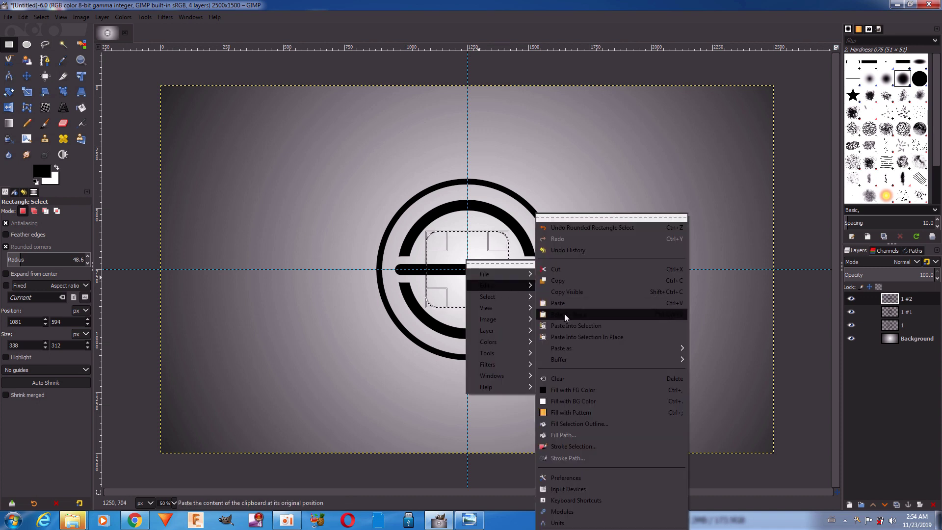
click(588, 270)
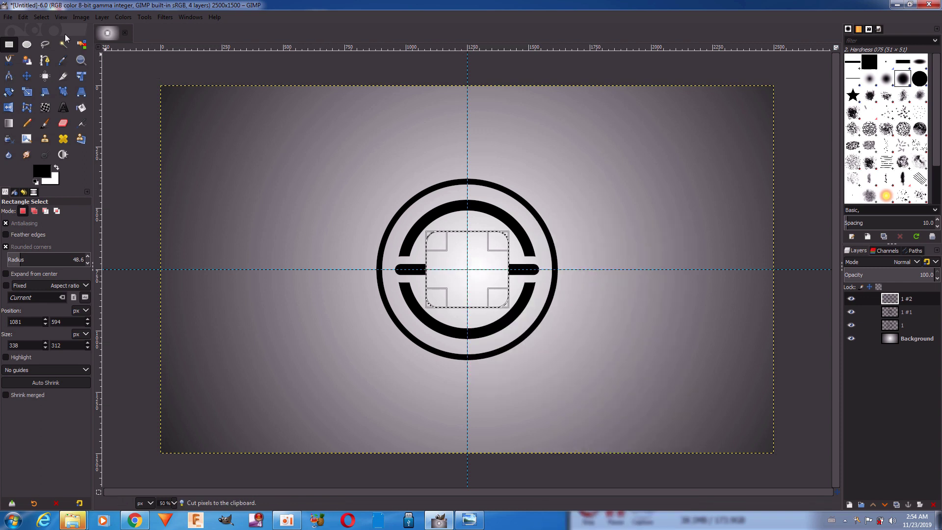
click(46, 18)
click(53, 41)
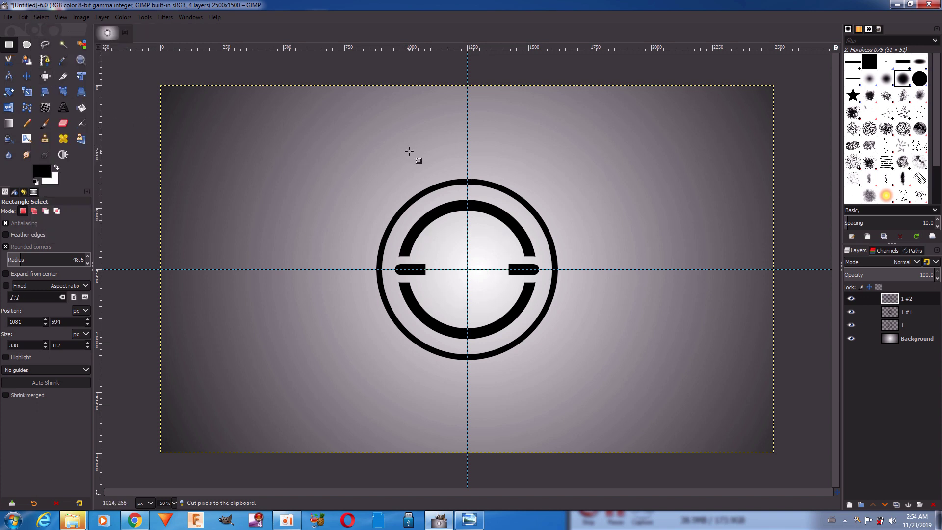
Step: Add a black Swiggity-font letter F in the rings' centre, sized down to 442 px
click(63, 109)
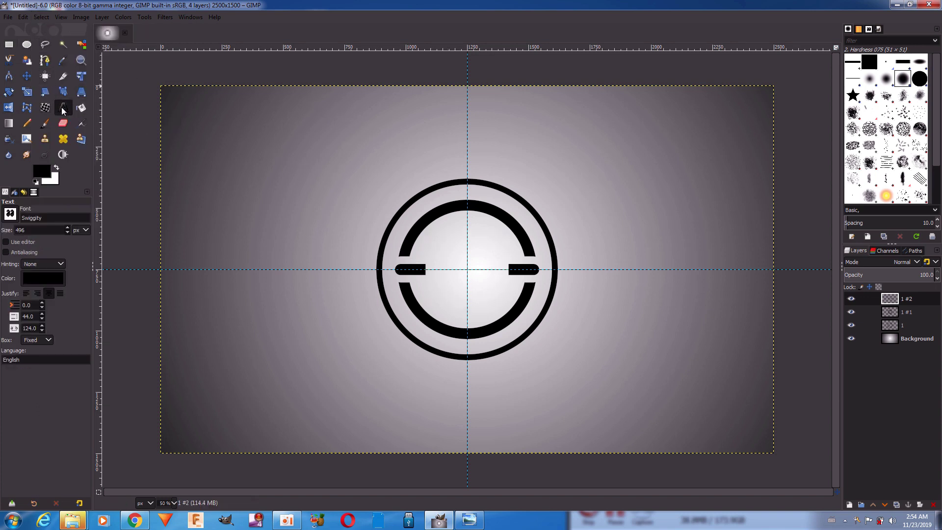
drag(422, 206, 515, 337)
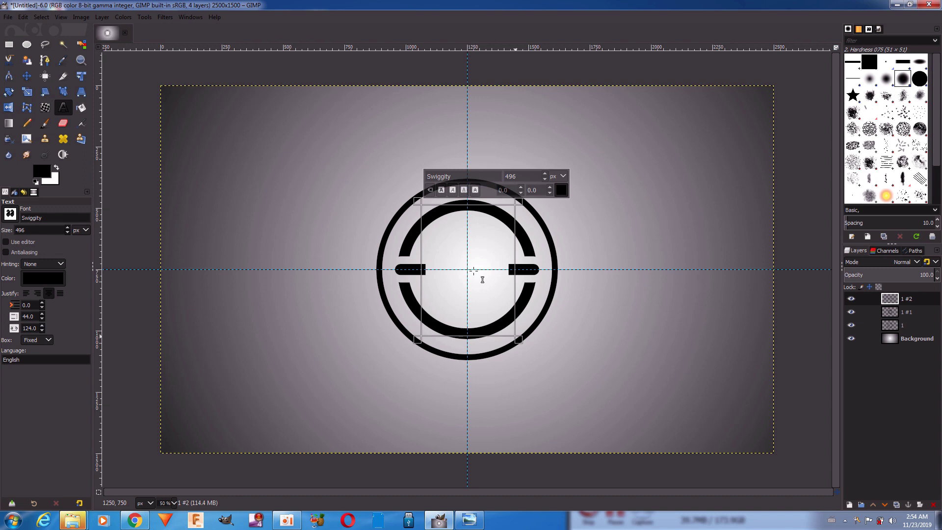
text(F)
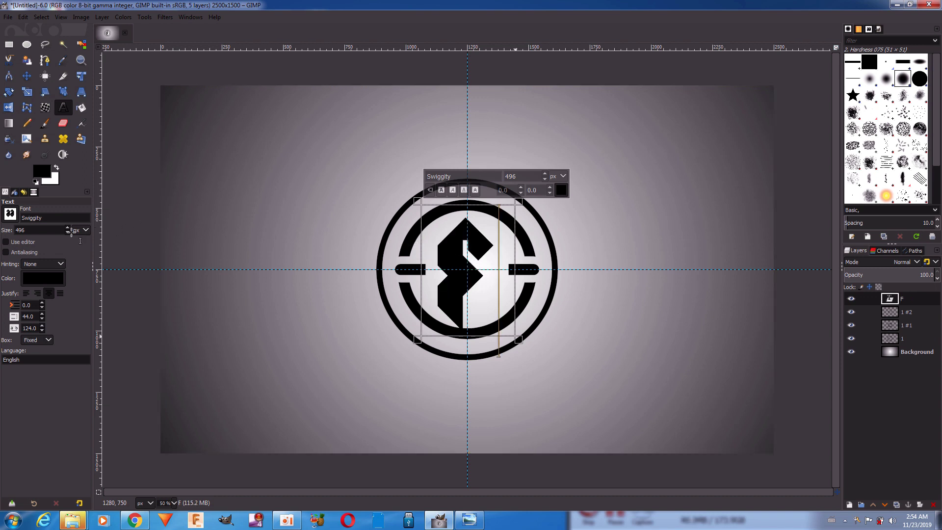
scroll(67, 231, down, 12)
scroll(67, 231, down, 12)
scroll(67, 230, down, 12)
scroll(68, 230, down, 13)
scroll(67, 231, down, 4)
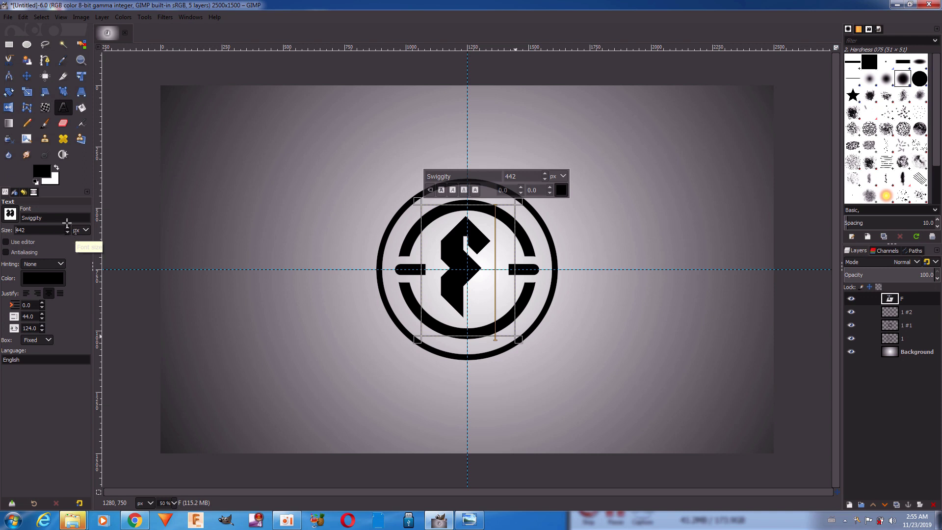
Step: Drag the centre guides off the canvas and nudge the F slightly right and down
click(45, 17)
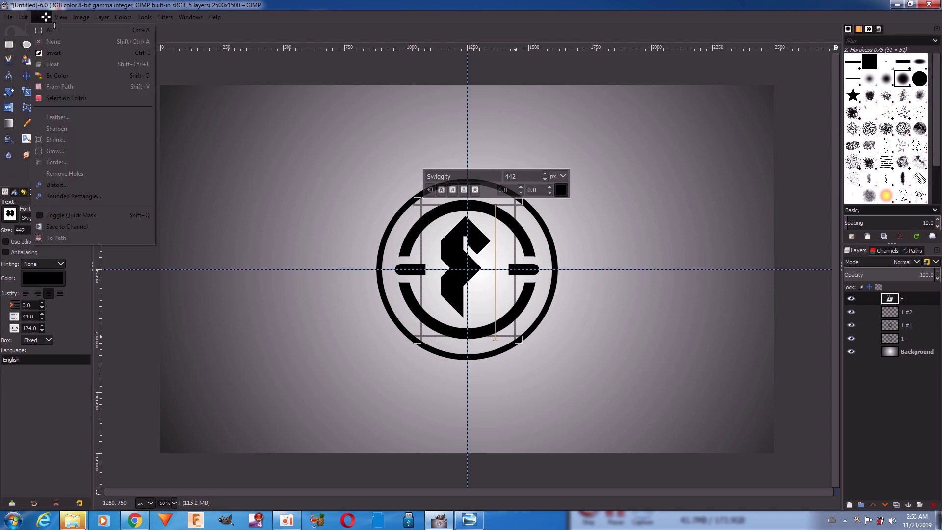
click(43, 30)
click(43, 41)
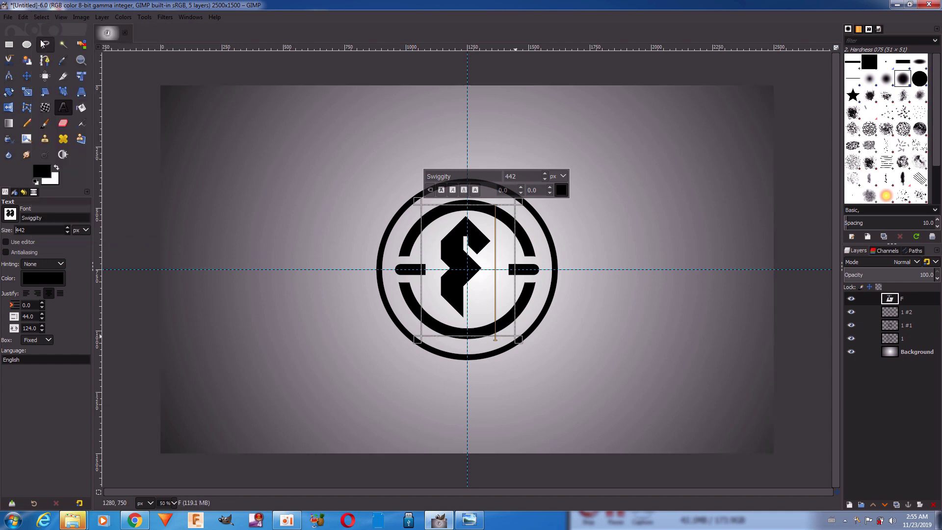
click(27, 75)
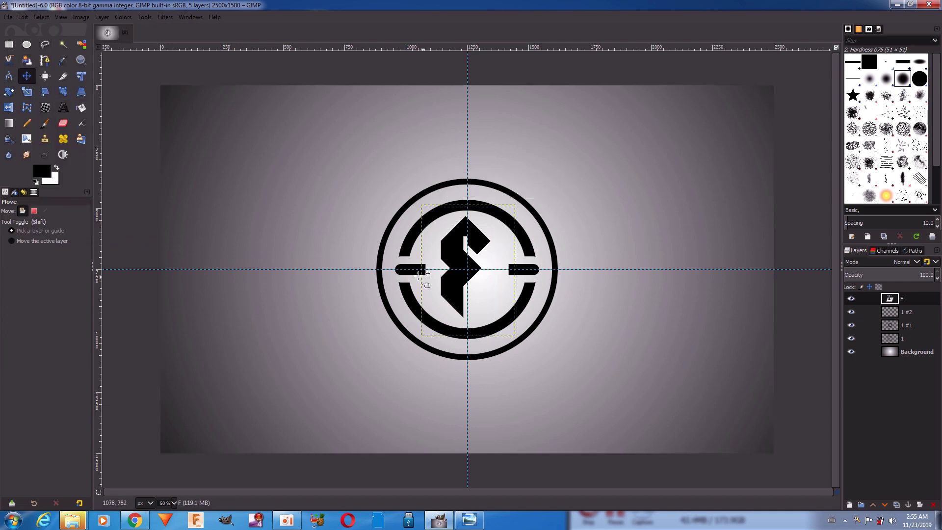
mouse_move(613, 270)
mouse_down()
mouse_move(504, 477)
mouse_move(123, 412)
mouse_up()
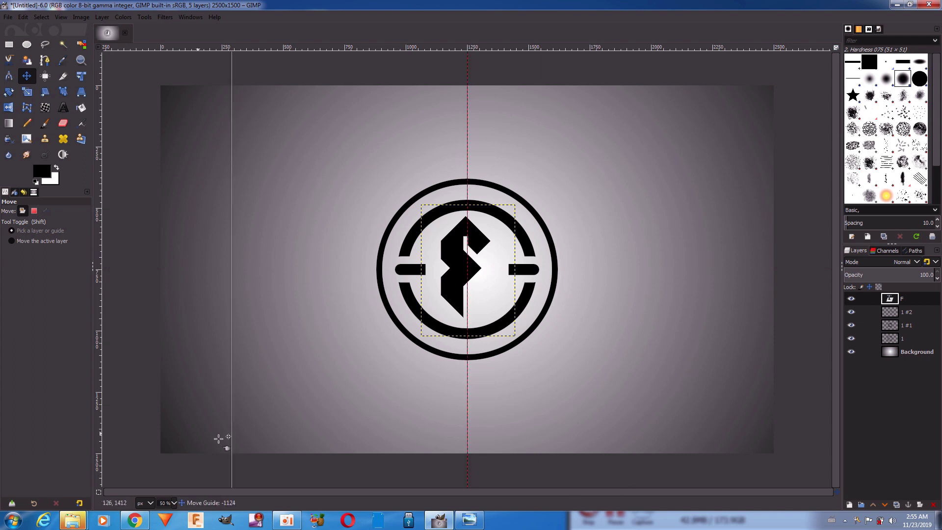
drag(463, 271, 484, 269)
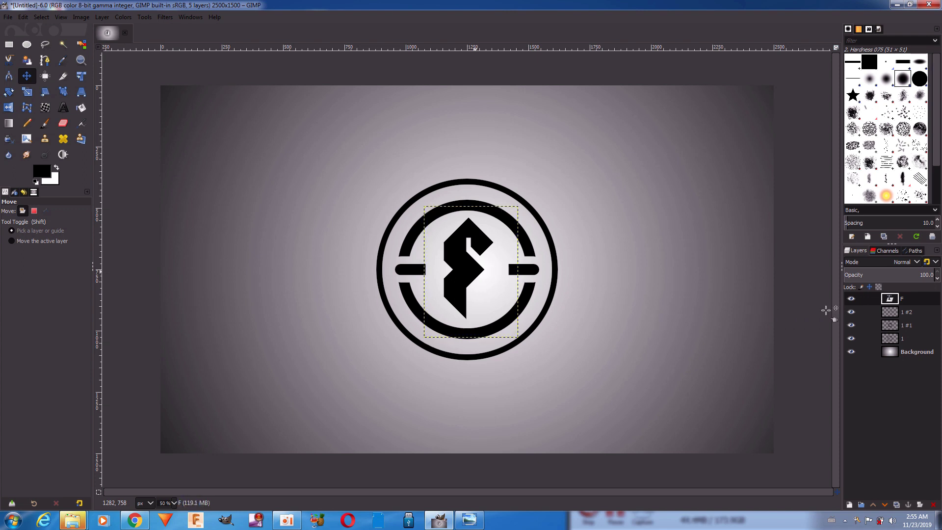
Step: Check the F and ring layers, then merge the F letter down into the layer below
click(851, 298)
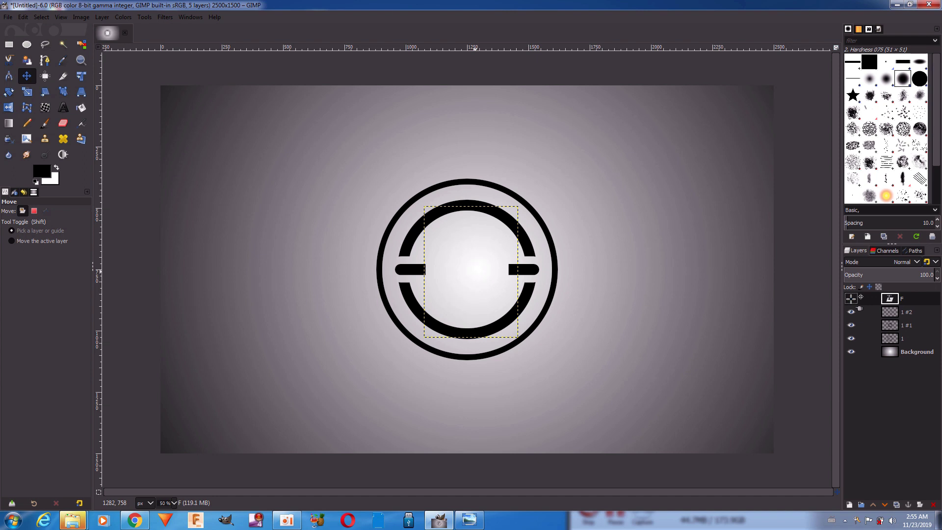
click(851, 312)
click(851, 324)
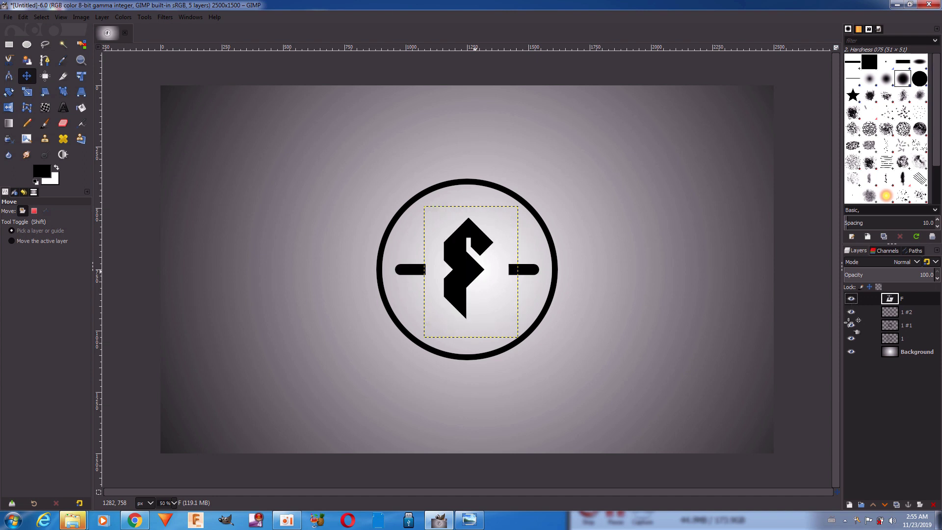
click(851, 338)
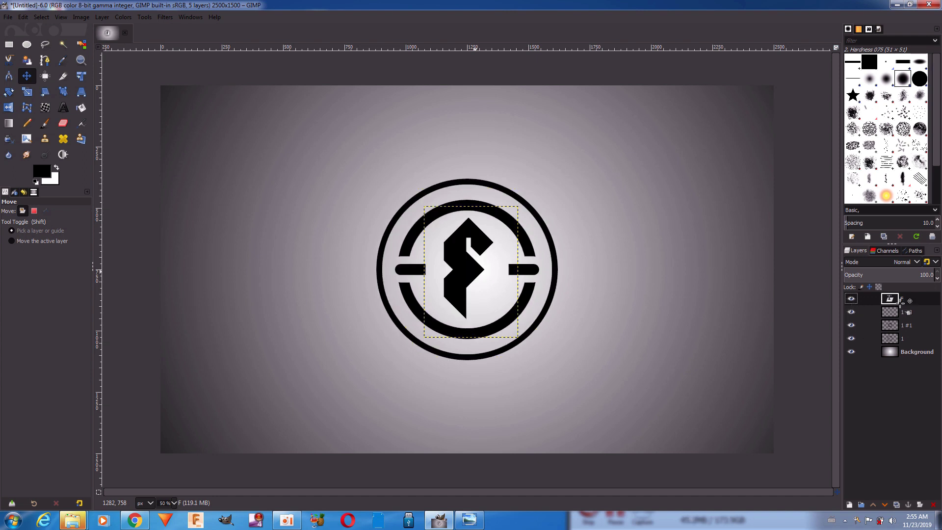
right_click(901, 304)
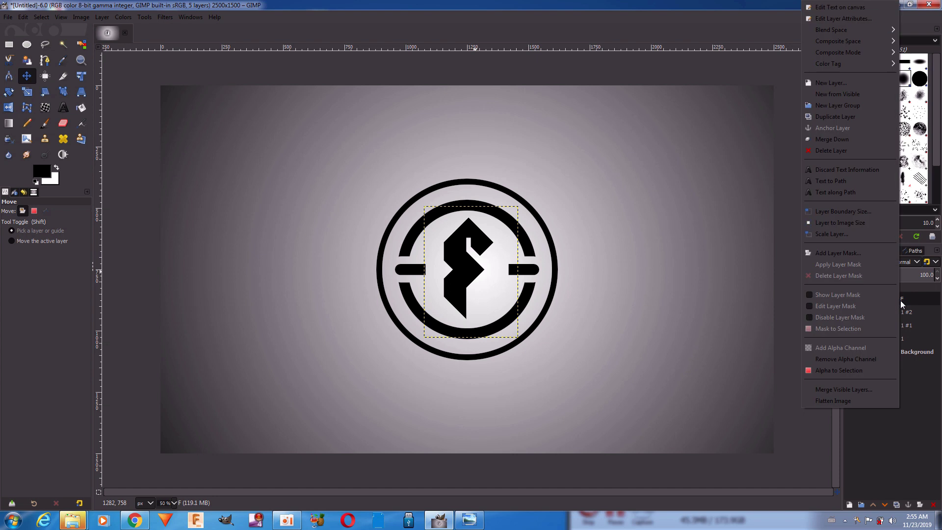
click(848, 139)
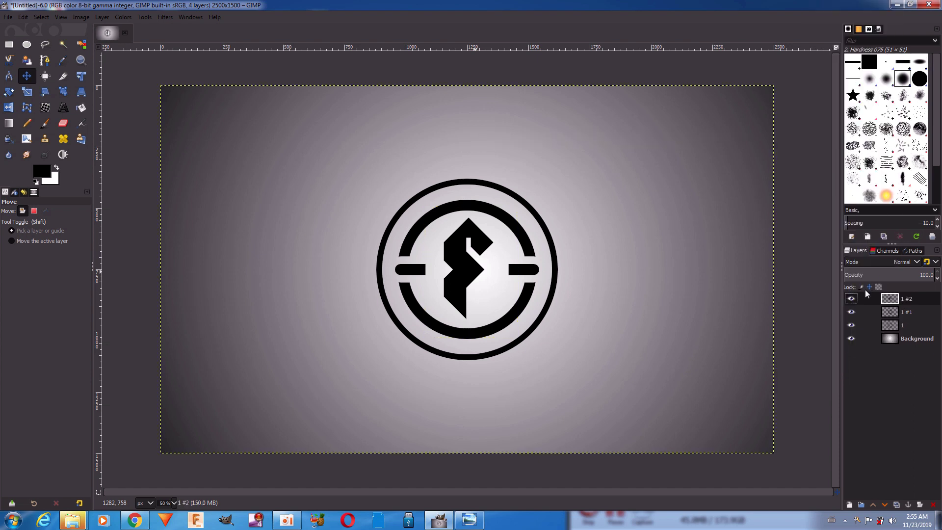
Step: Merge the combined layer down into the inner ring, then into the outer circle layer
click(852, 299)
right_click(885, 303)
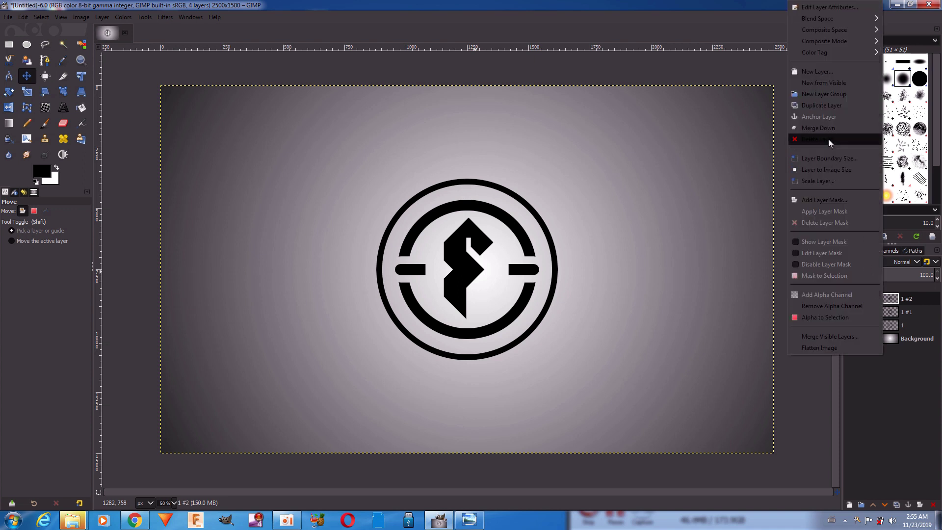
click(834, 127)
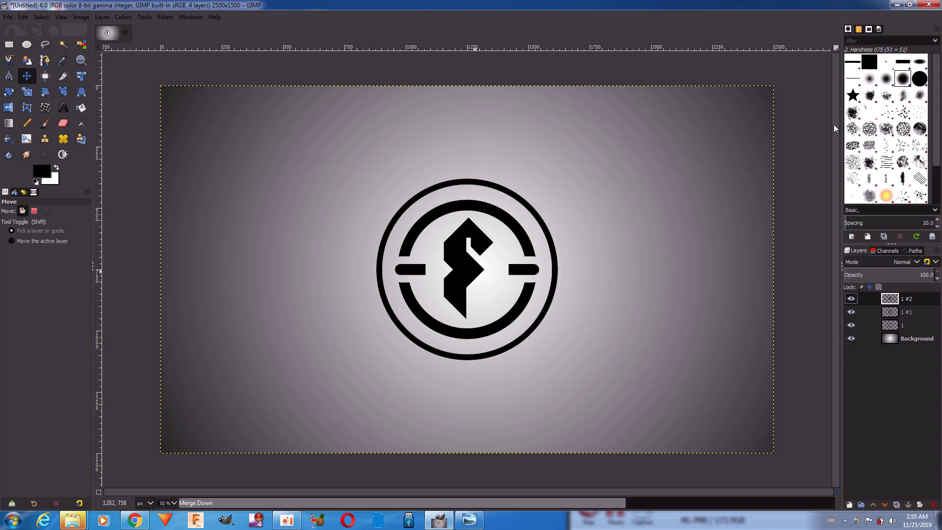
click(853, 300)
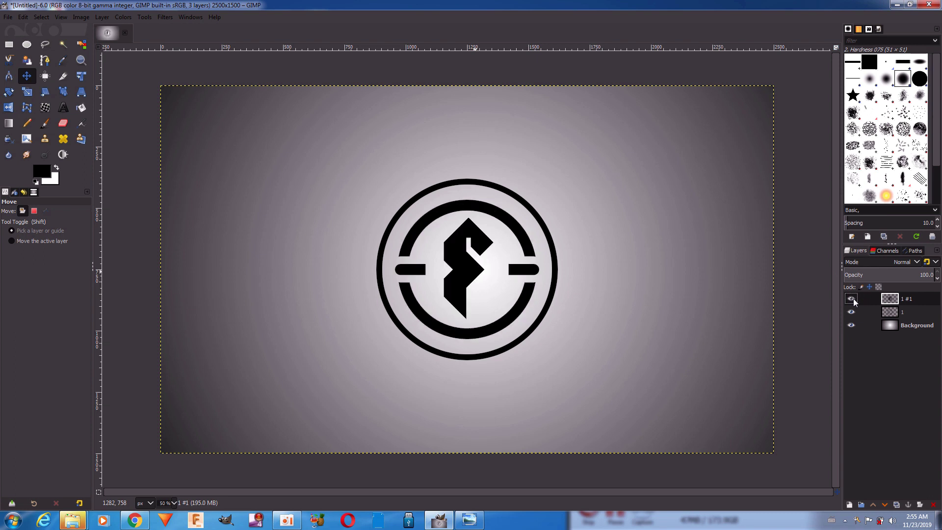
right_click(883, 303)
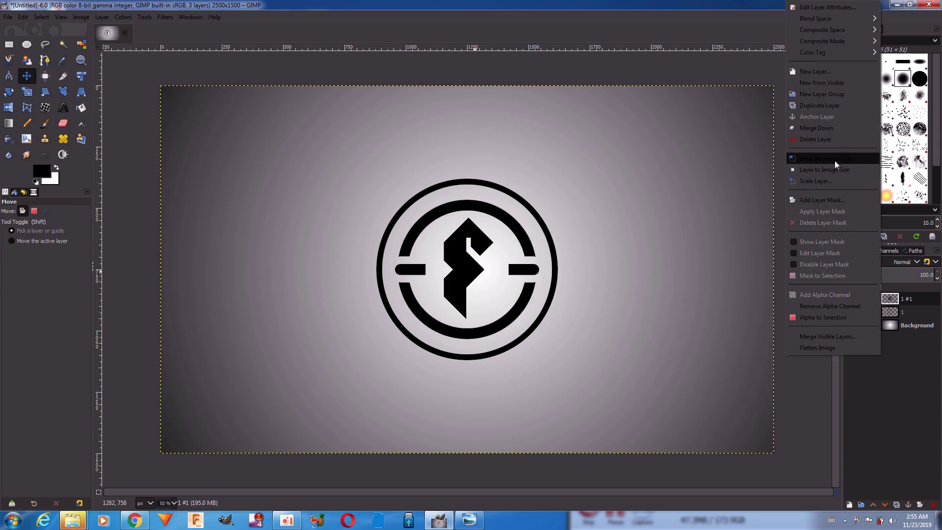
click(828, 128)
click(852, 298)
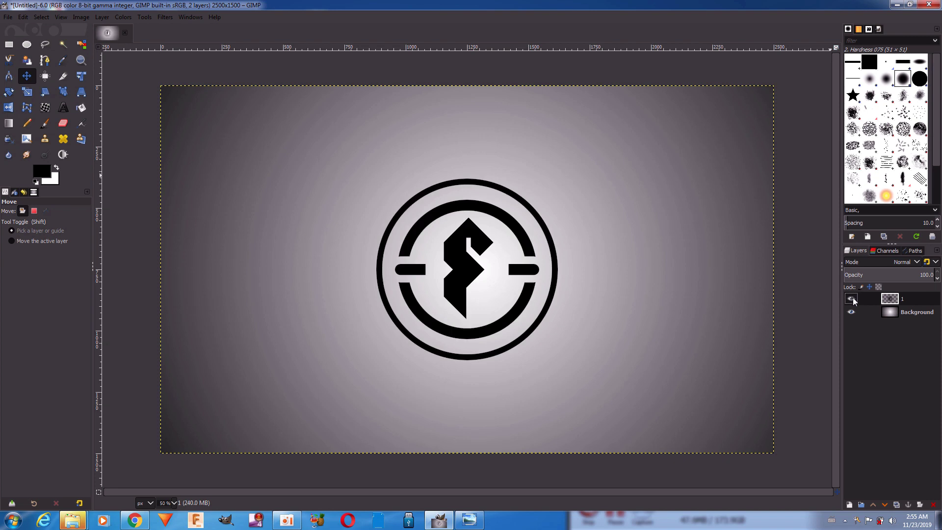
Step: Import bachground.png as a layer, lower it beneath the logo, and shift it slightly right and down
click(852, 298)
drag(655, 5, 569, 102)
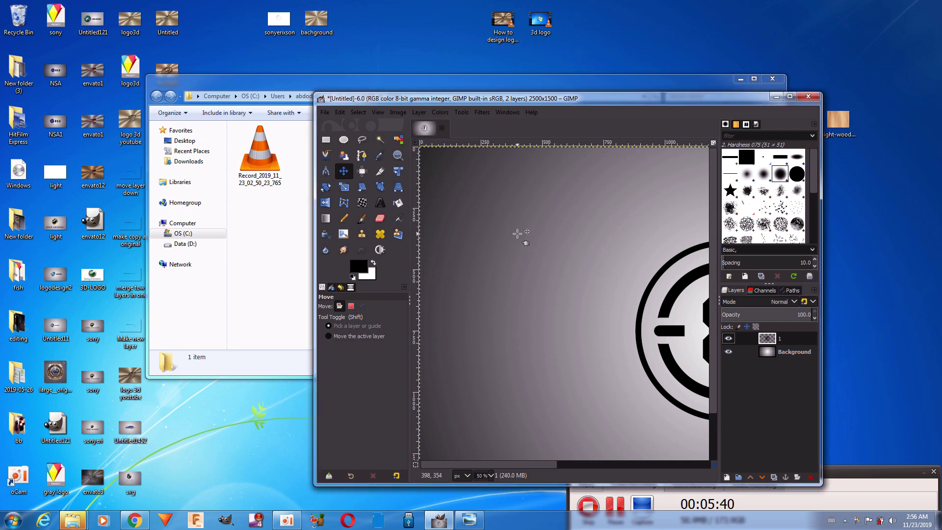
drag(518, 233, 519, 233)
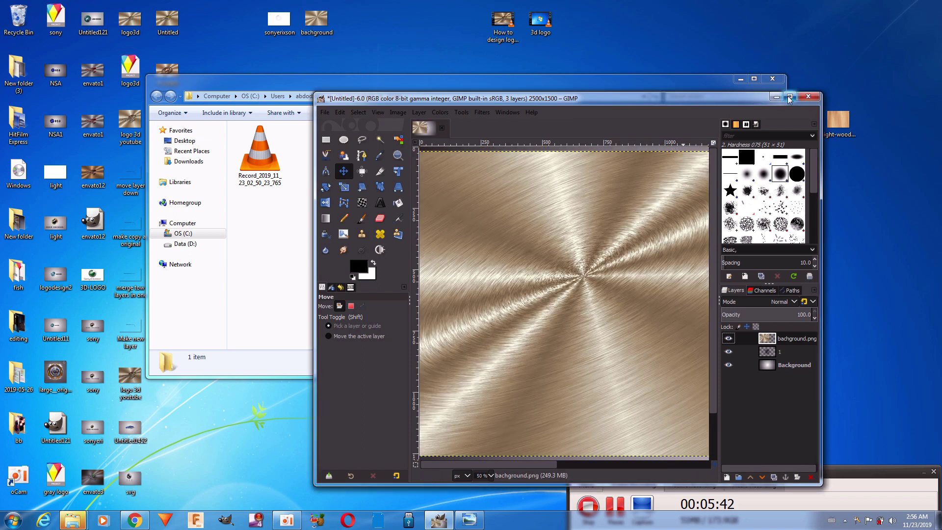
click(789, 97)
drag(294, 165, 433, 191)
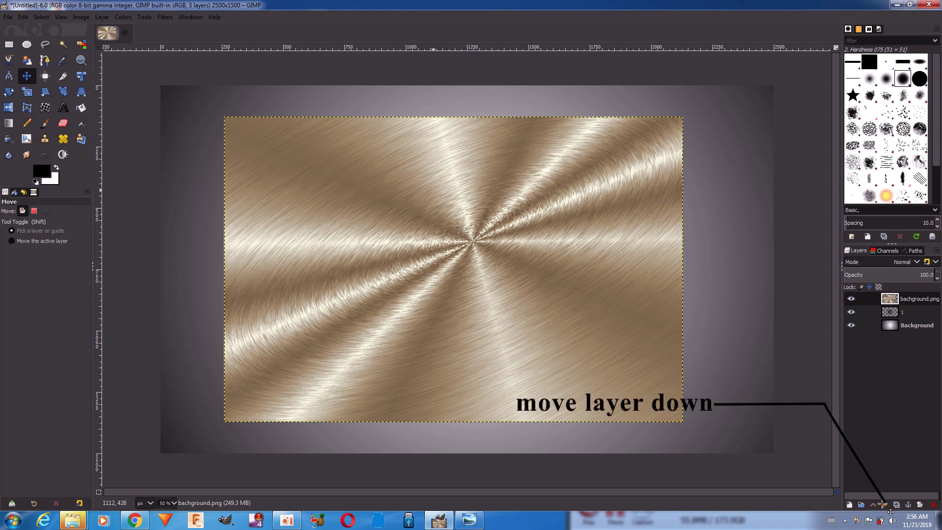
click(885, 504)
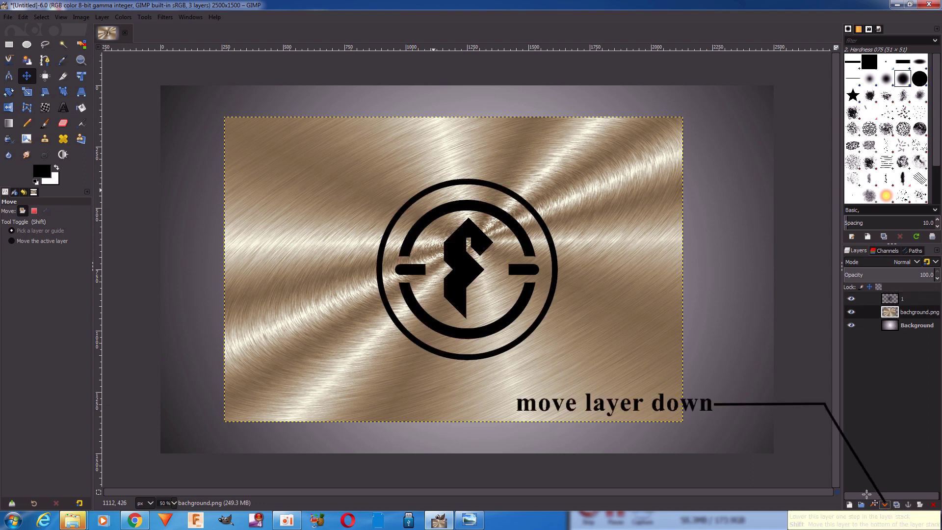
drag(587, 324, 612, 332)
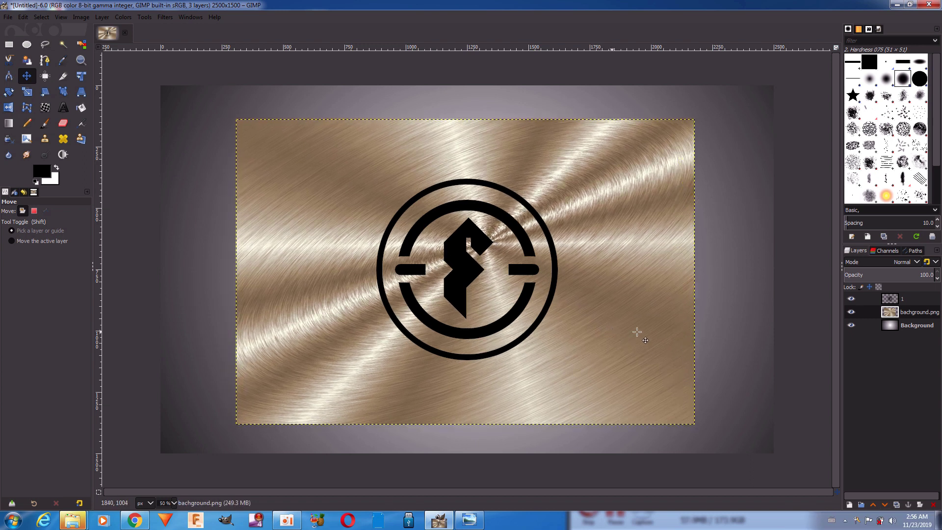
click(899, 298)
click(851, 299)
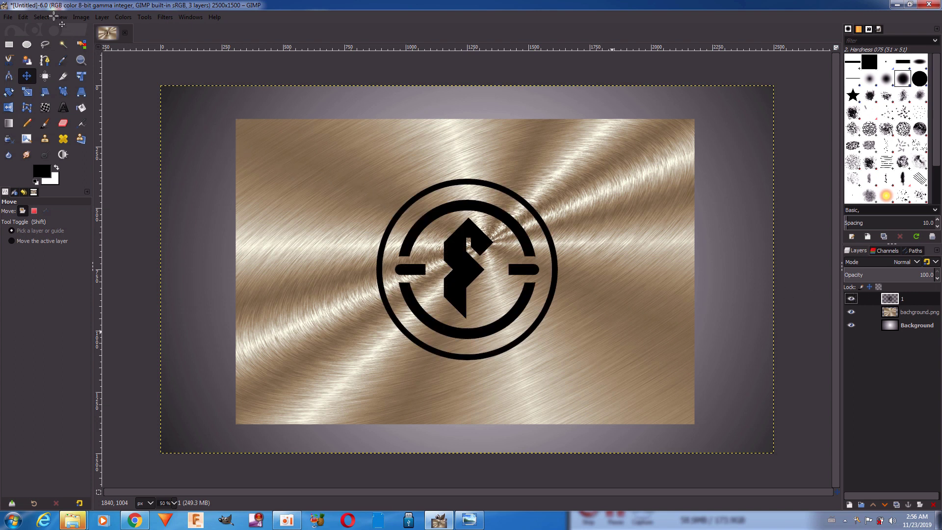
Step: Clear the selection and start a Unified Transform on the logo layer
click(41, 17)
click(37, 27)
click(39, 18)
click(43, 38)
click(80, 76)
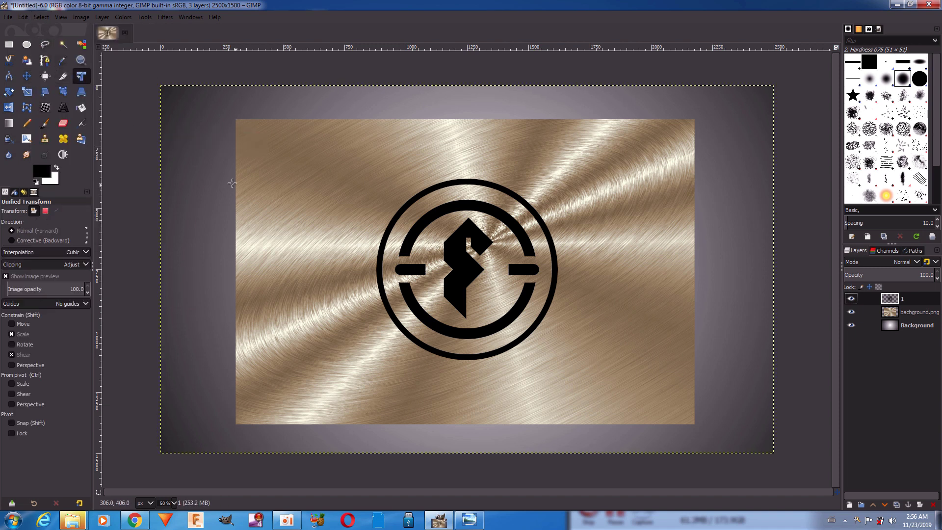
click(437, 283)
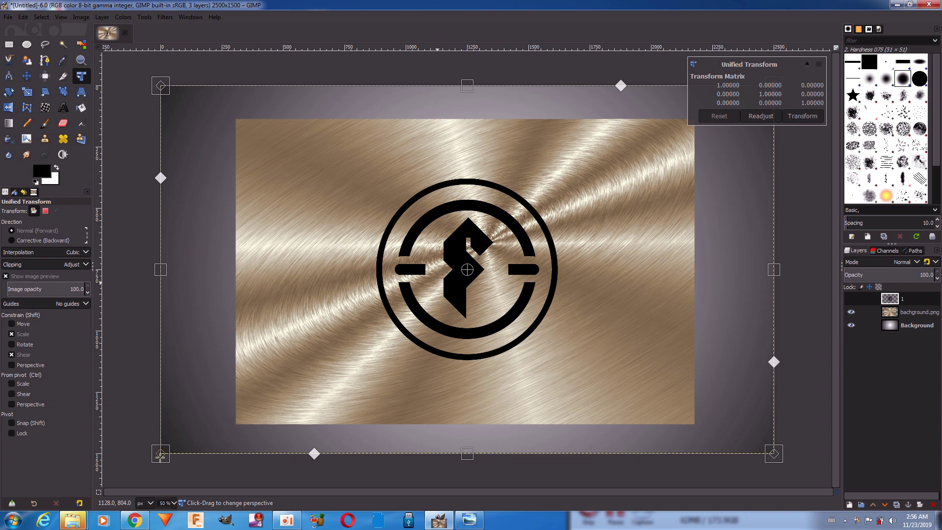
Step: Drag the four corner handles inward to tilt the logo back into perspective
drag(161, 454, 128, 364)
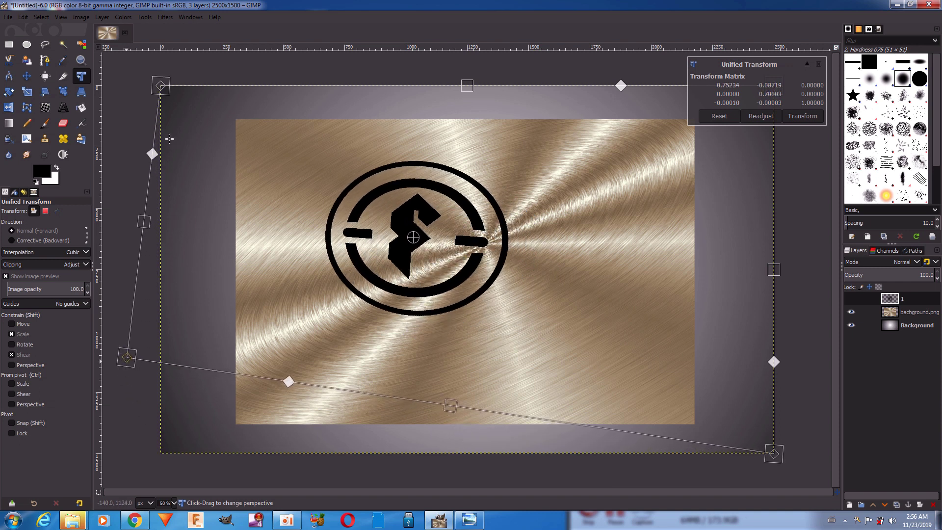
mouse_move(160, 86)
mouse_down()
mouse_move(195, 88)
mouse_move(311, 132)
mouse_up()
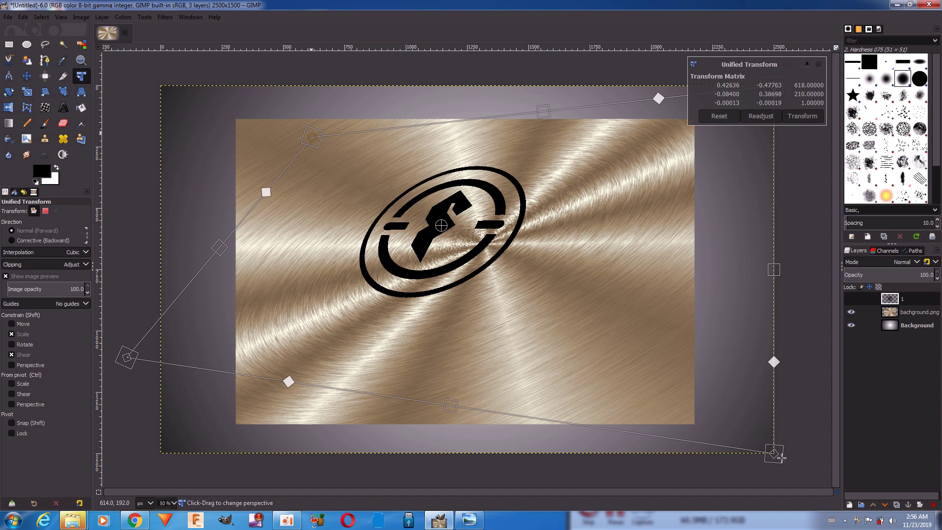
drag(773, 454, 641, 433)
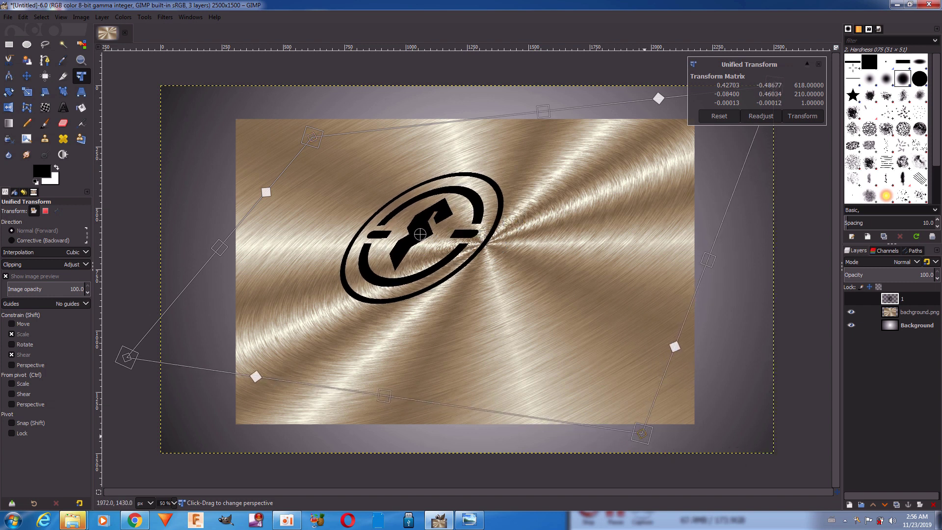
drag(658, 98, 550, 112)
drag(670, 97, 807, 154)
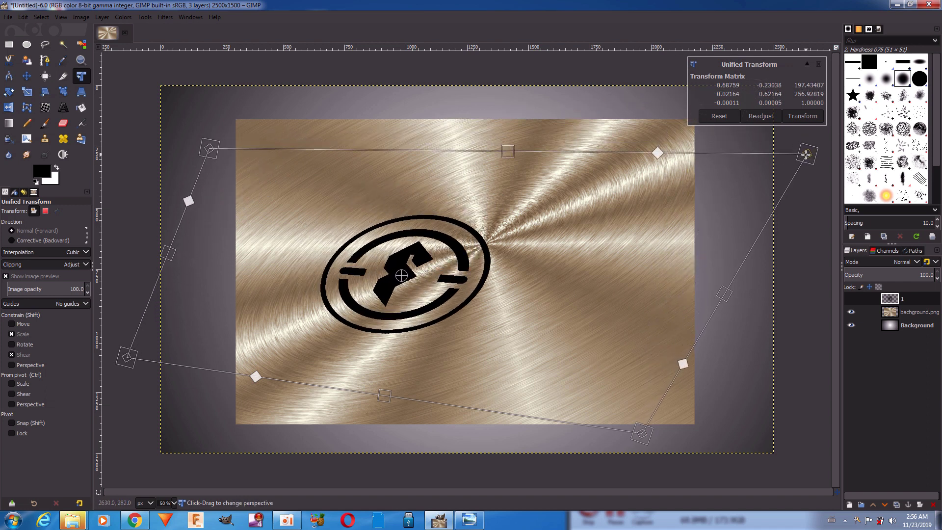
drag(209, 148, 333, 118)
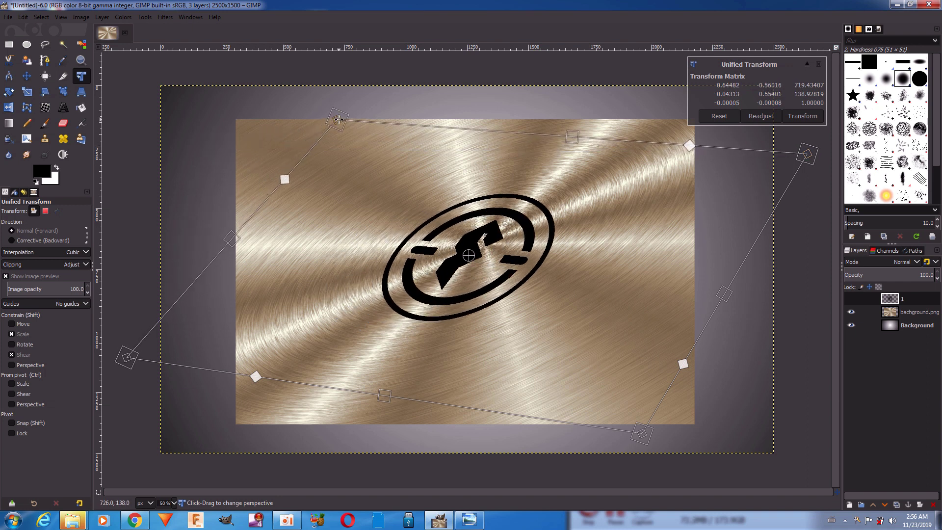
mouse_move(131, 357)
mouse_down()
mouse_move(135, 304)
mouse_move(146, 300)
mouse_up()
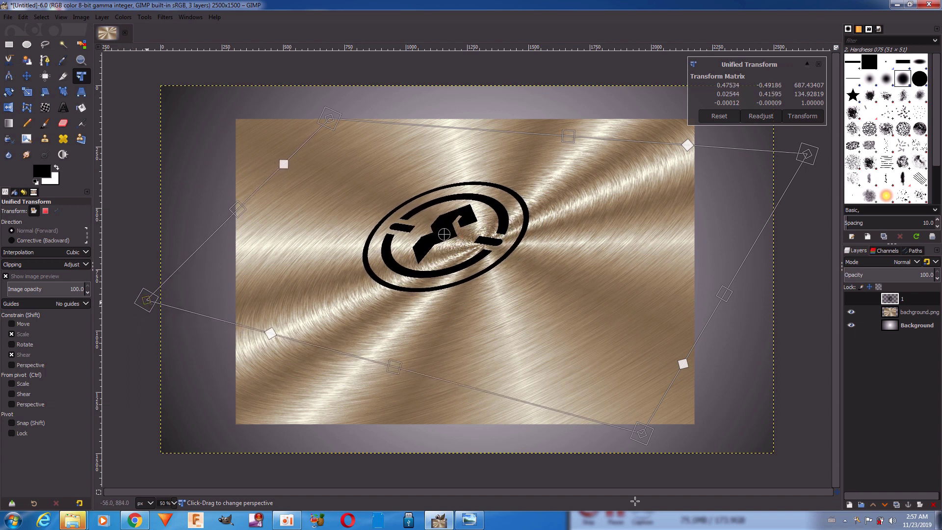
drag(643, 434, 649, 478)
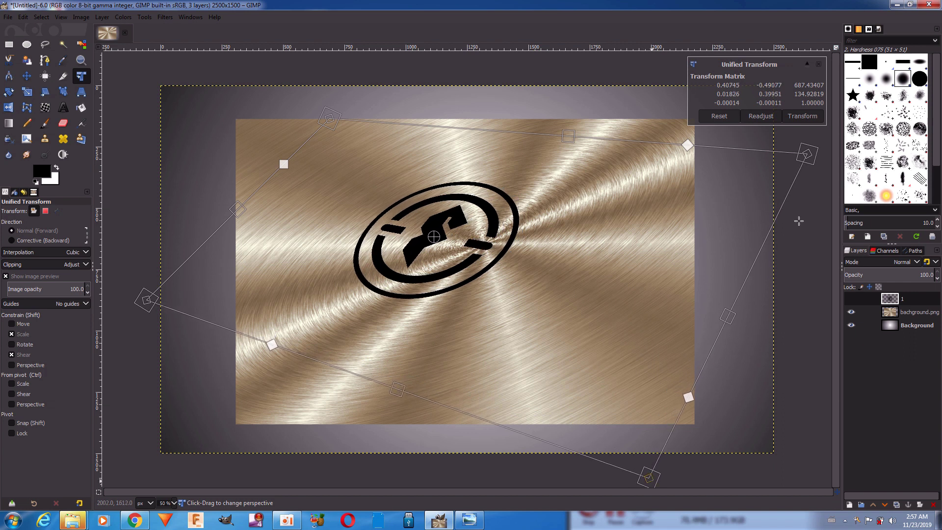
drag(807, 154, 818, 214)
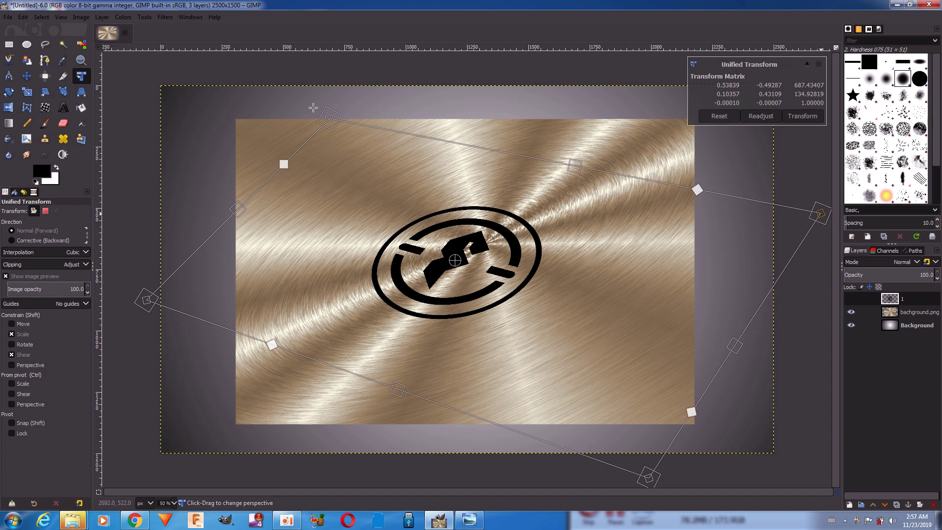
Step: Fine-tune the perspective corners until the rings form a skewed, tilted oval
drag(327, 118, 362, 110)
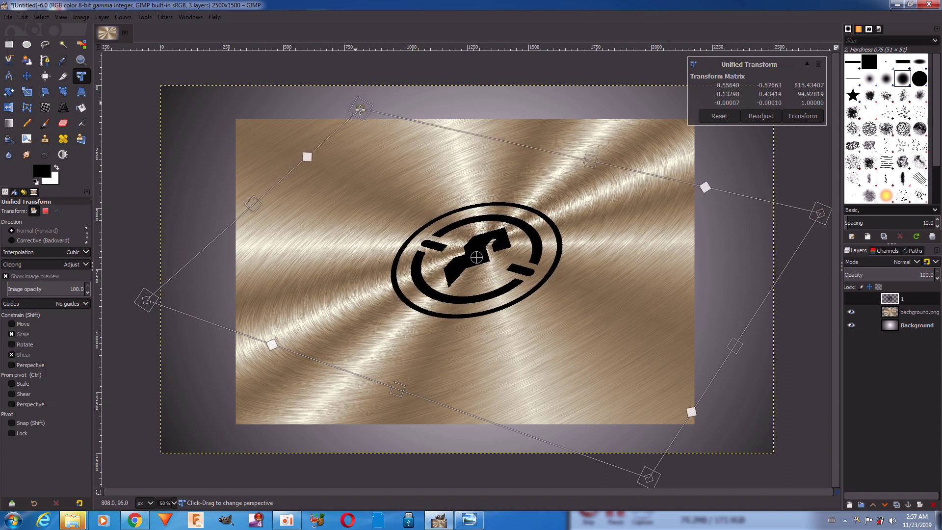
mouse_move(146, 300)
mouse_down()
mouse_move(167, 298)
mouse_move(159, 294)
mouse_up()
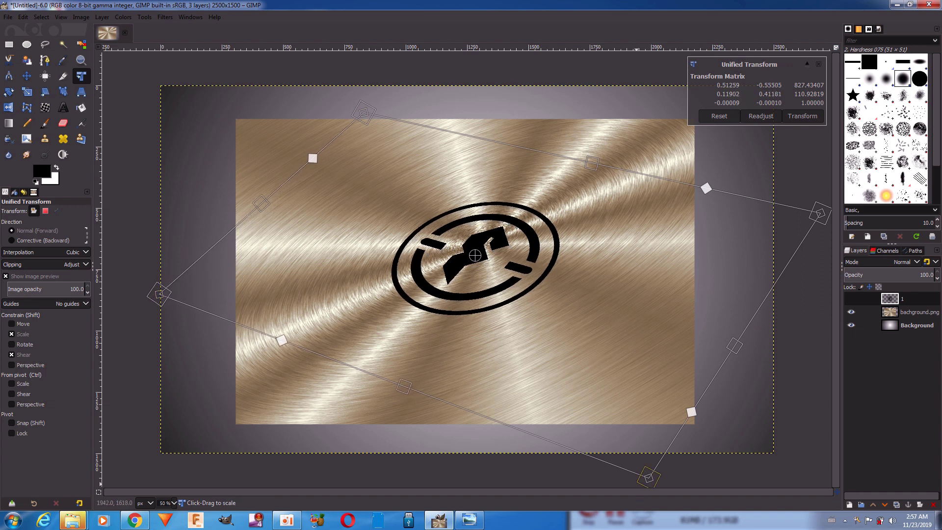
drag(649, 475, 626, 471)
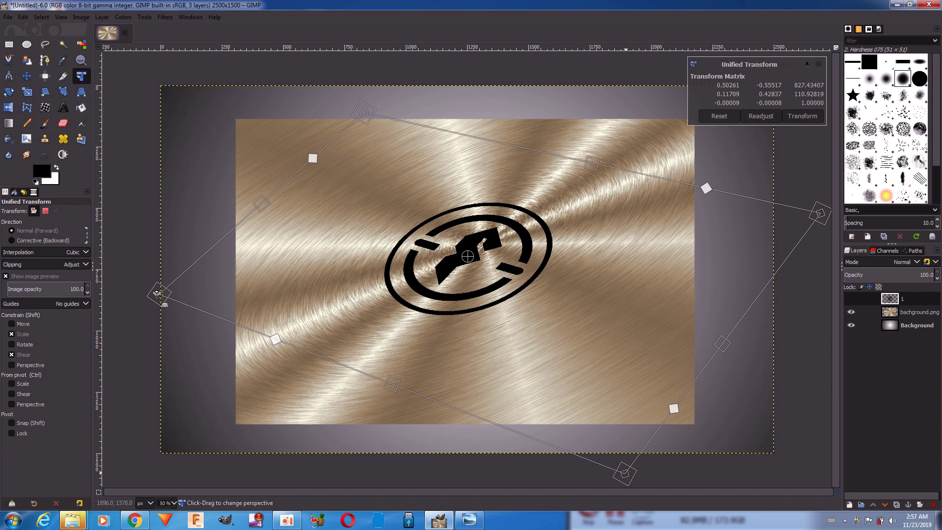
drag(158, 293, 177, 293)
drag(365, 107, 370, 114)
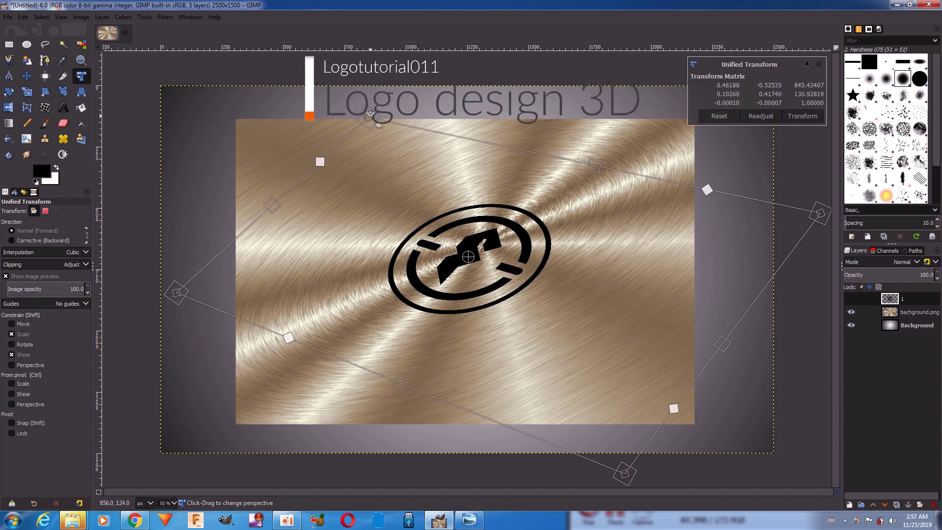
drag(370, 114, 377, 116)
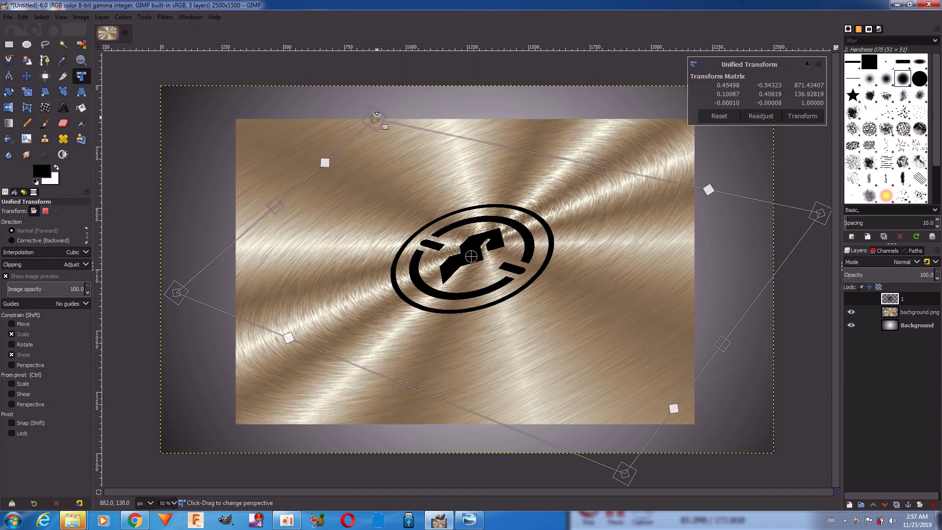
drag(376, 114, 380, 113)
mouse_move(624, 473)
mouse_down()
mouse_move(628, 525)
mouse_move(610, 527)
mouse_up()
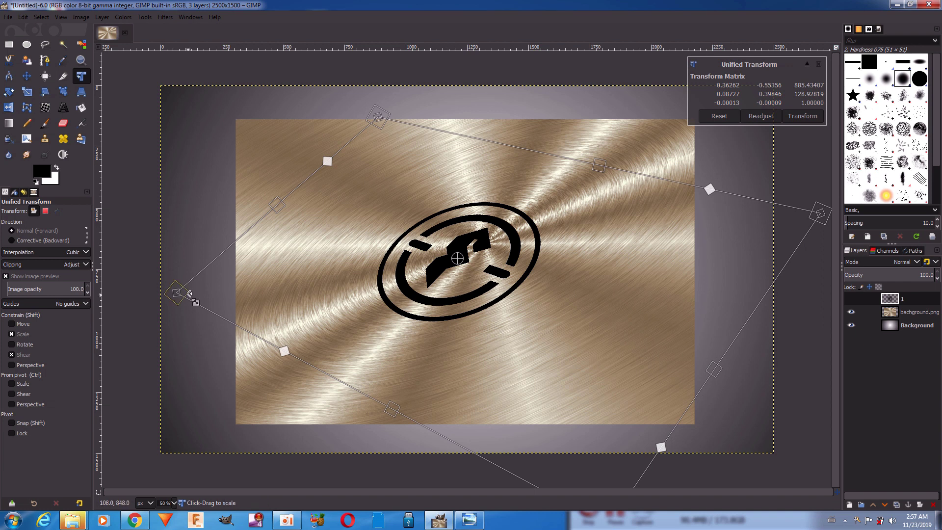
drag(179, 290, 192, 284)
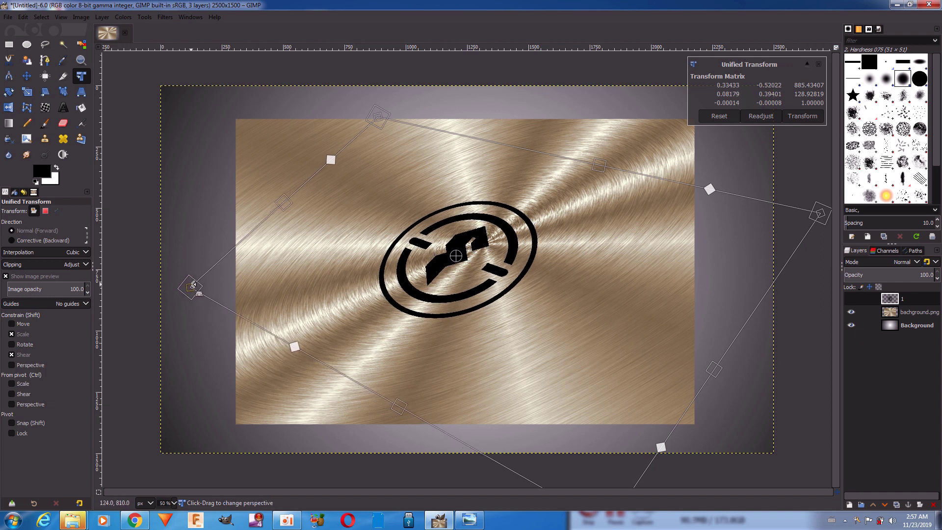
drag(380, 118, 389, 118)
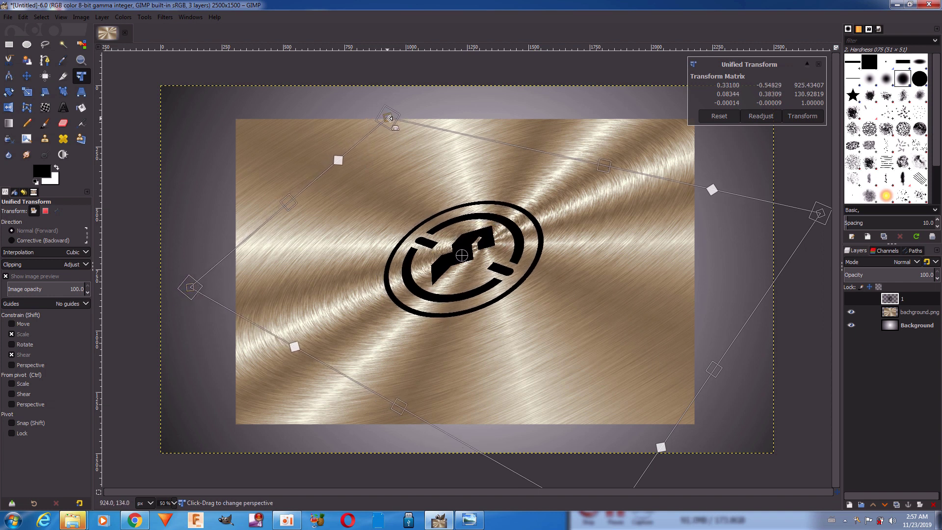
drag(817, 215, 827, 218)
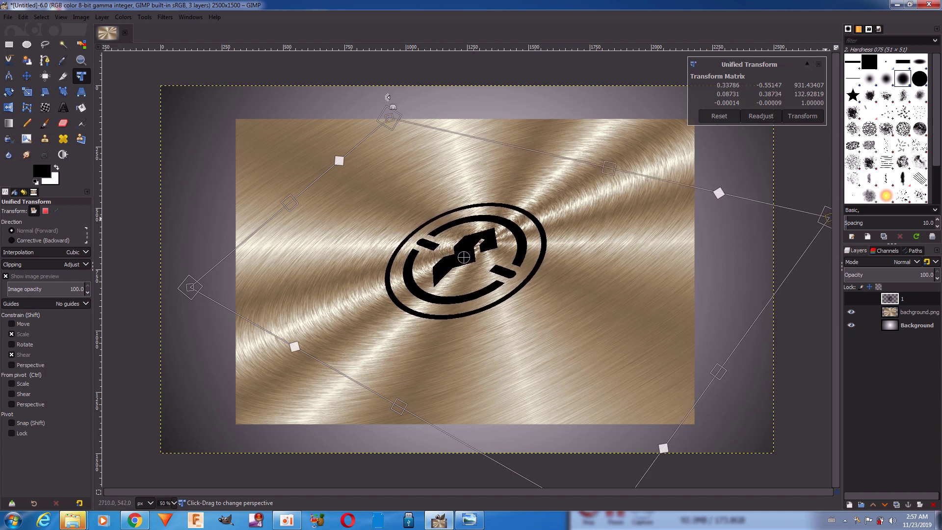
drag(388, 114, 386, 112)
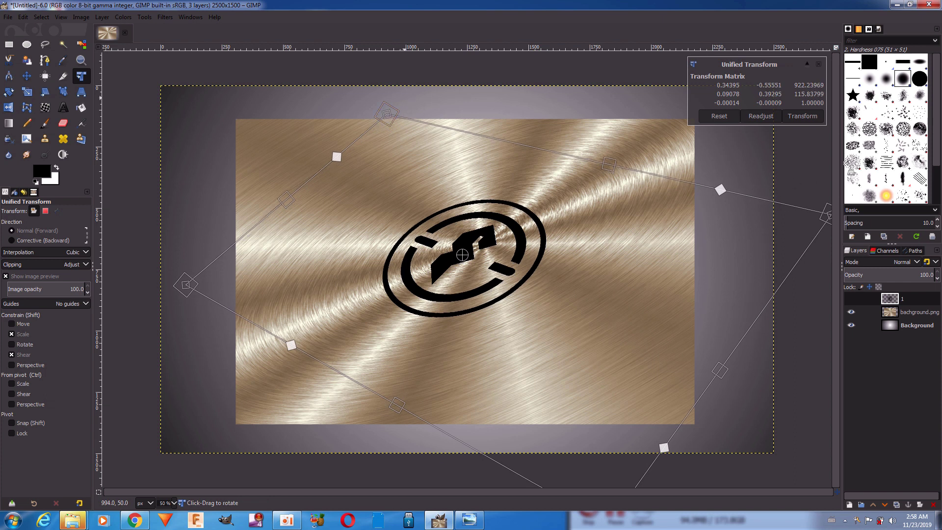
Step: Commit the perspective transform and clear the selection
click(801, 116)
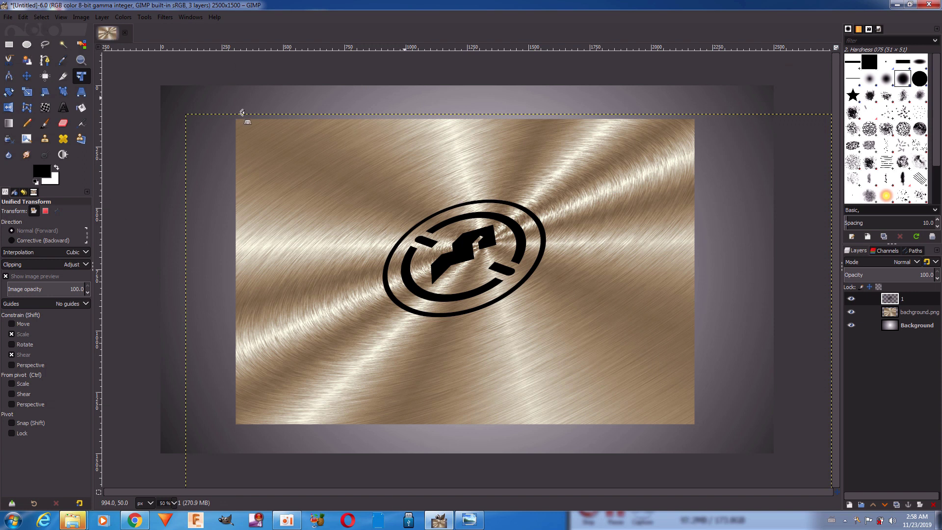
click(42, 18)
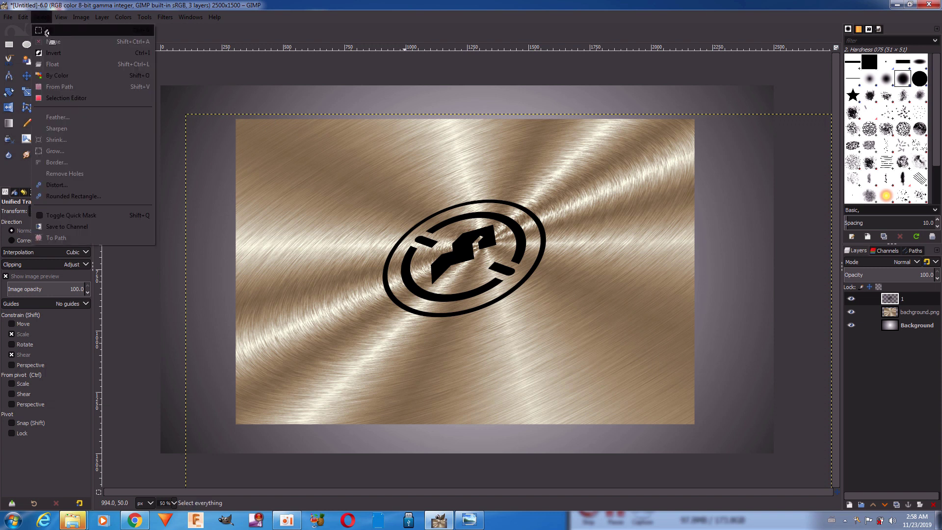
click(52, 42)
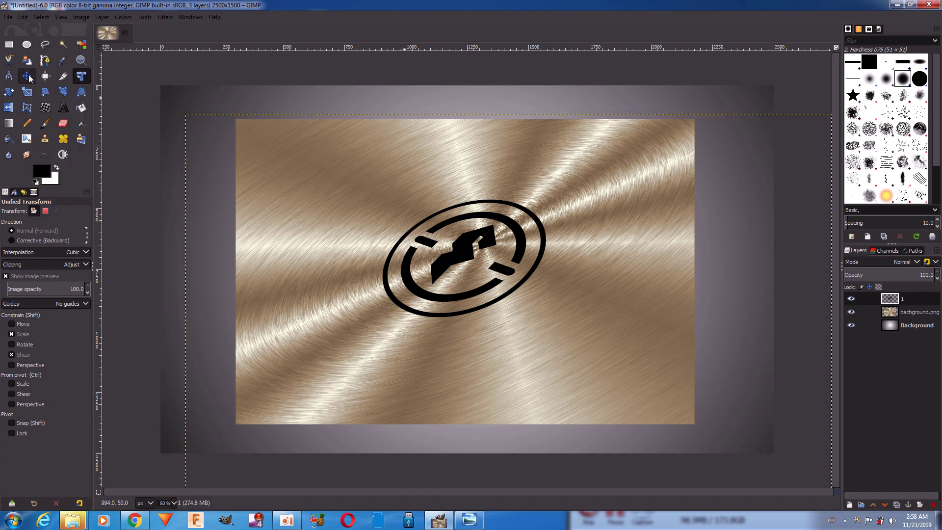
Step: Nudge the logo slightly up and right, show it, and duplicate it as '1 copy'
click(29, 77)
drag(461, 255, 485, 244)
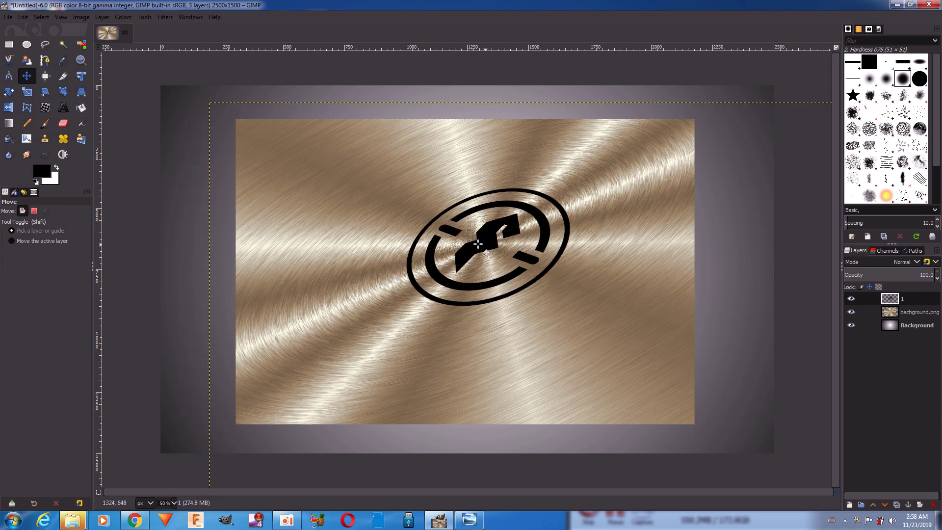
click(851, 298)
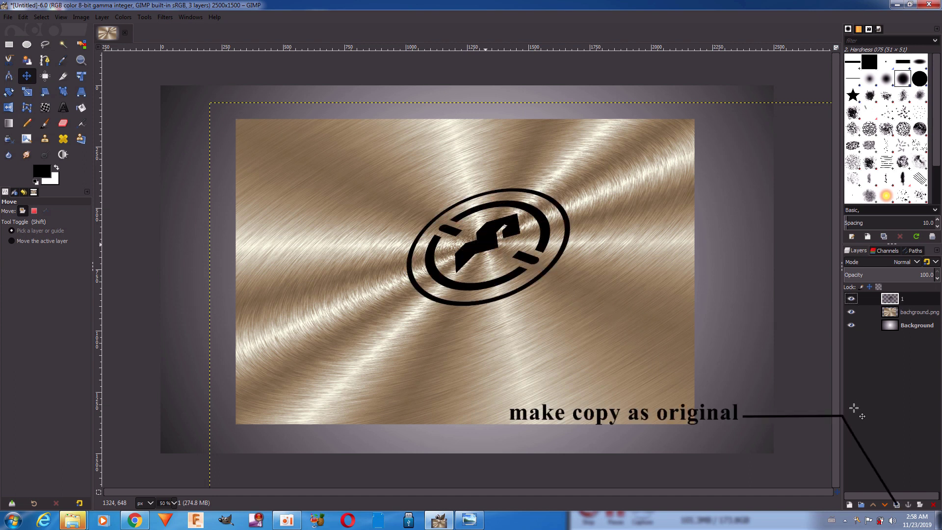
click(897, 505)
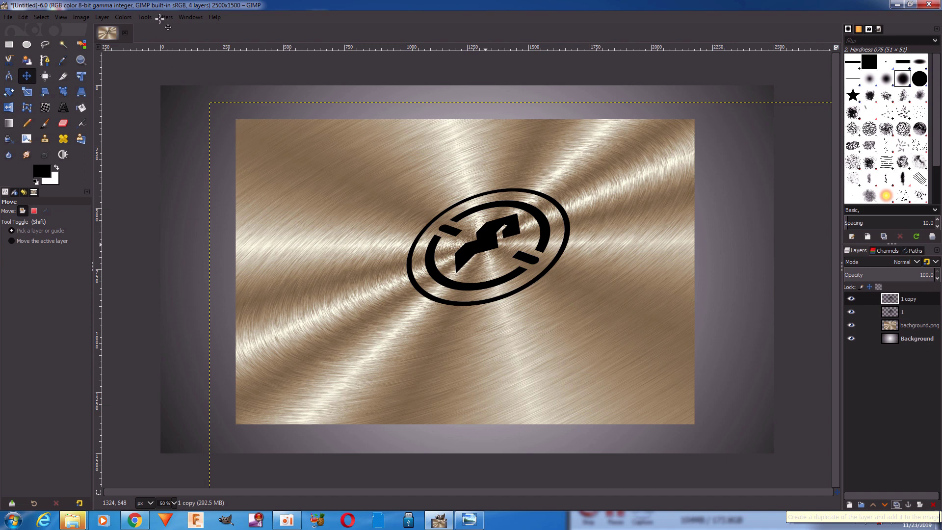
Step: Apply a Long Shadow to '1 copy' with colour 7a0000, angle about 50.19 and length 32
click(165, 16)
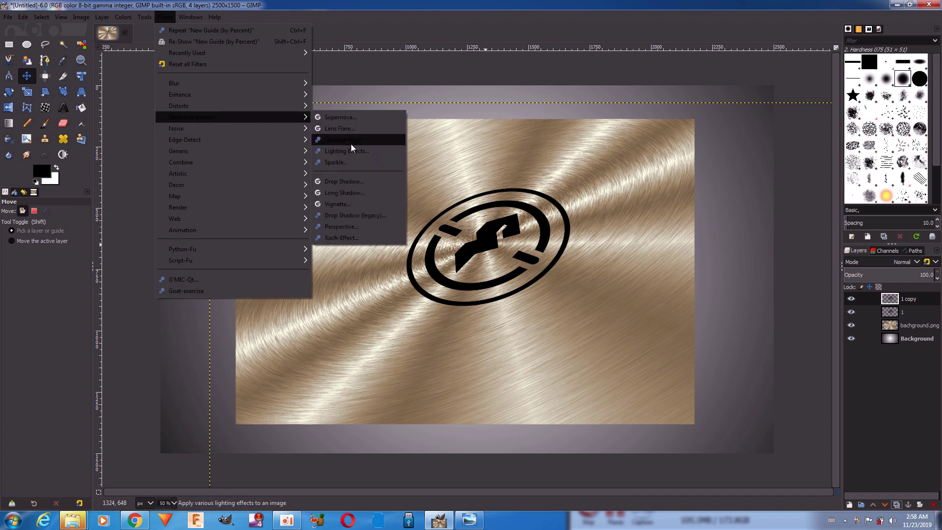
click(363, 193)
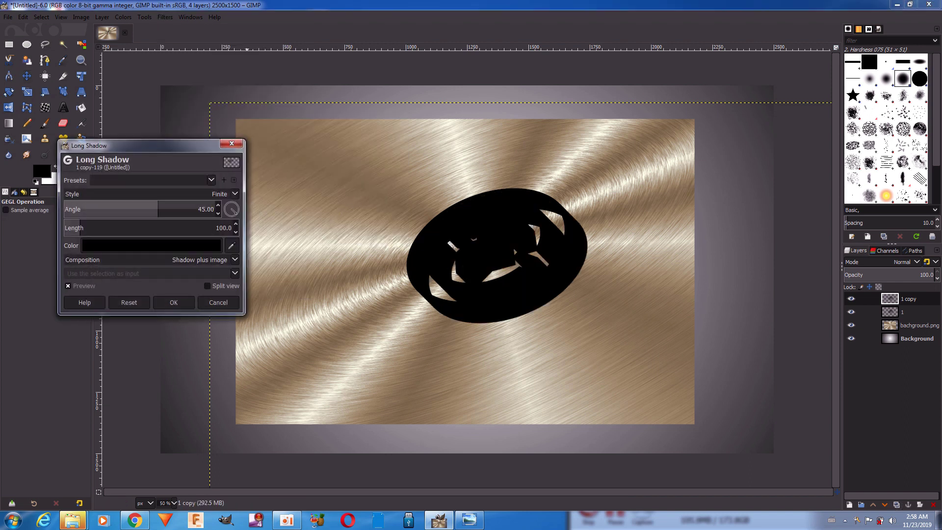
click(134, 245)
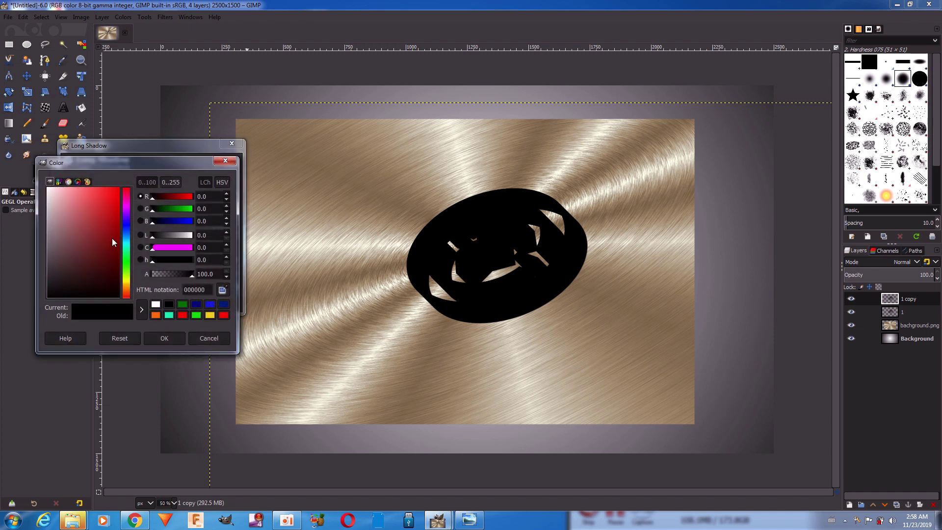
click(112, 241)
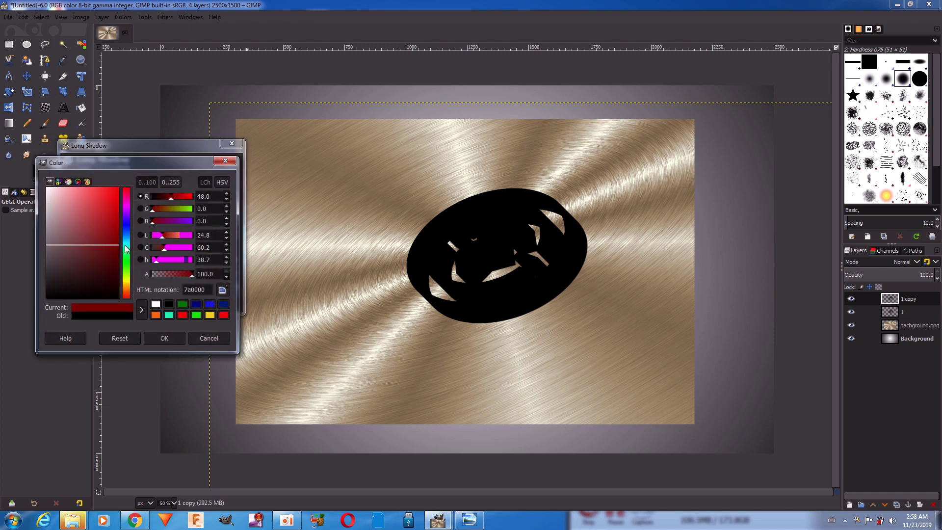
click(164, 338)
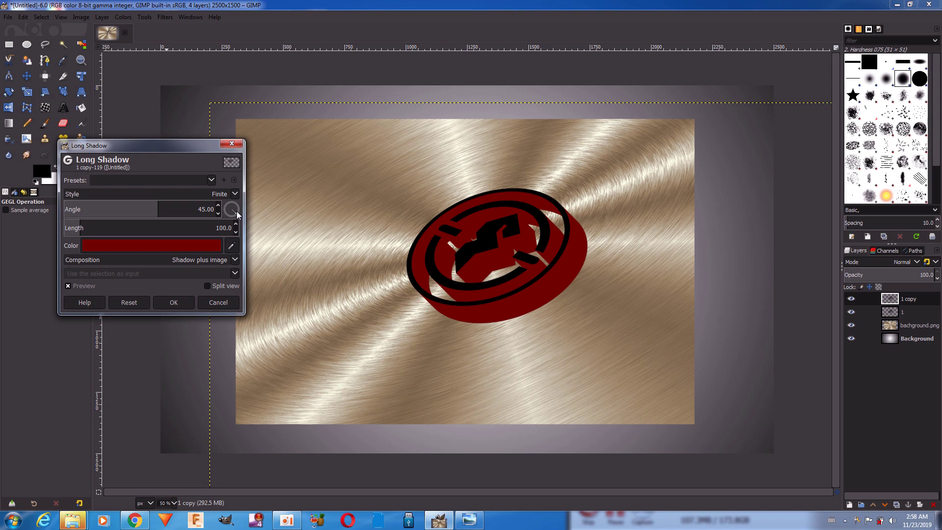
drag(235, 214, 234, 214)
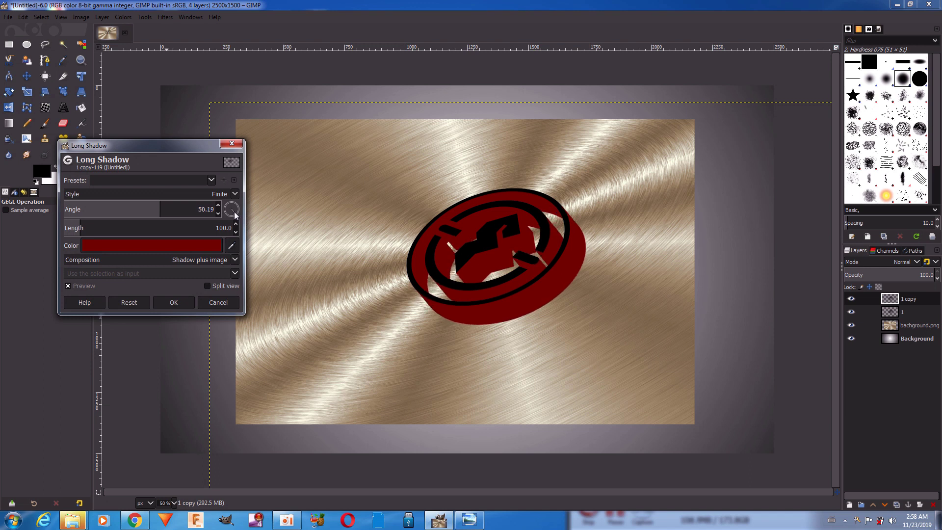
drag(77, 226, 70, 227)
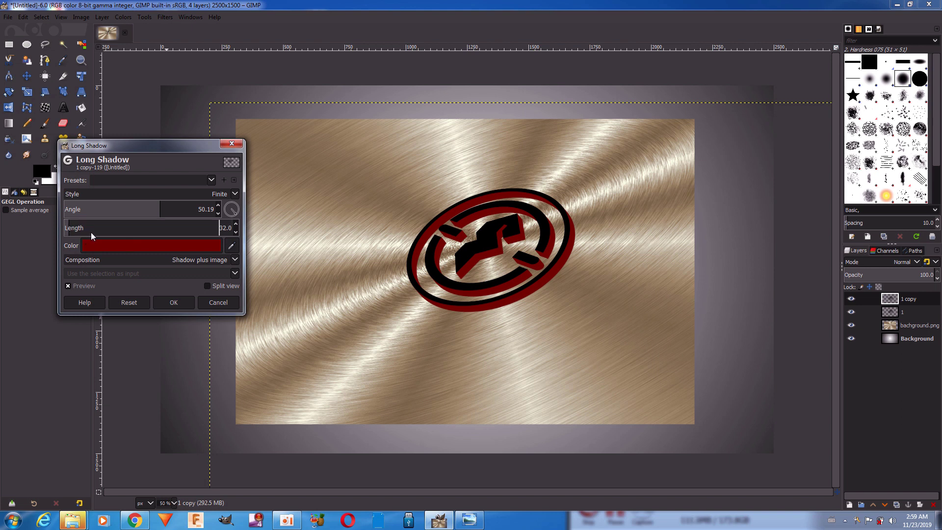
click(180, 307)
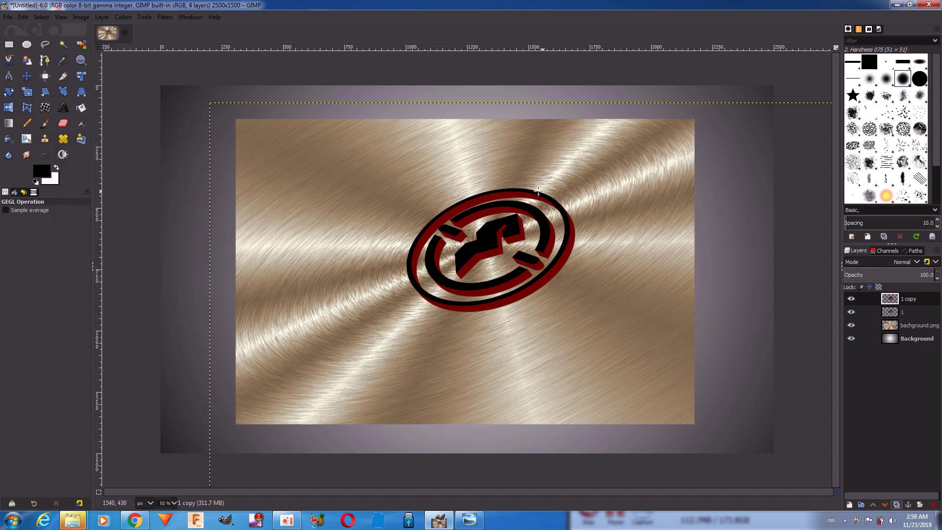
Step: Hide '1 copy' and load layer 1's logo shape as a selection with Alpha to Selection
click(851, 299)
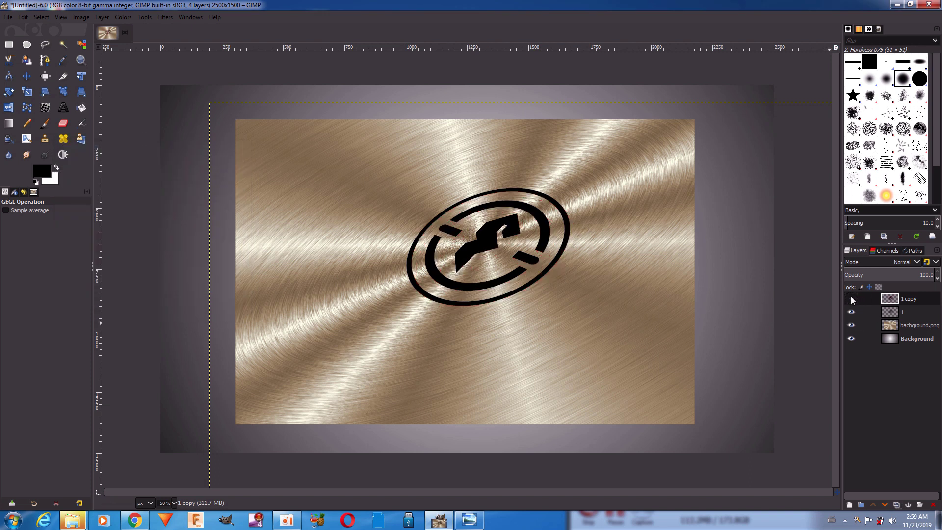
click(889, 314)
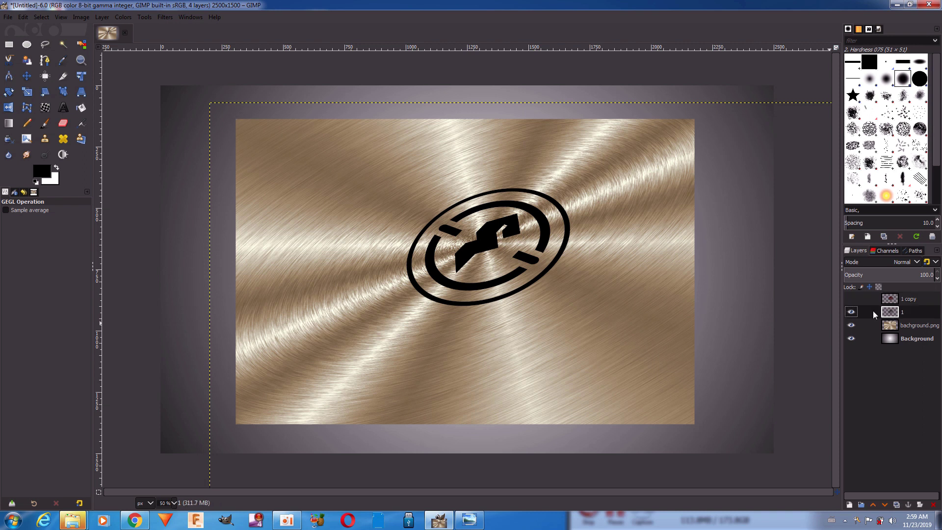
click(851, 313)
right_click(853, 314)
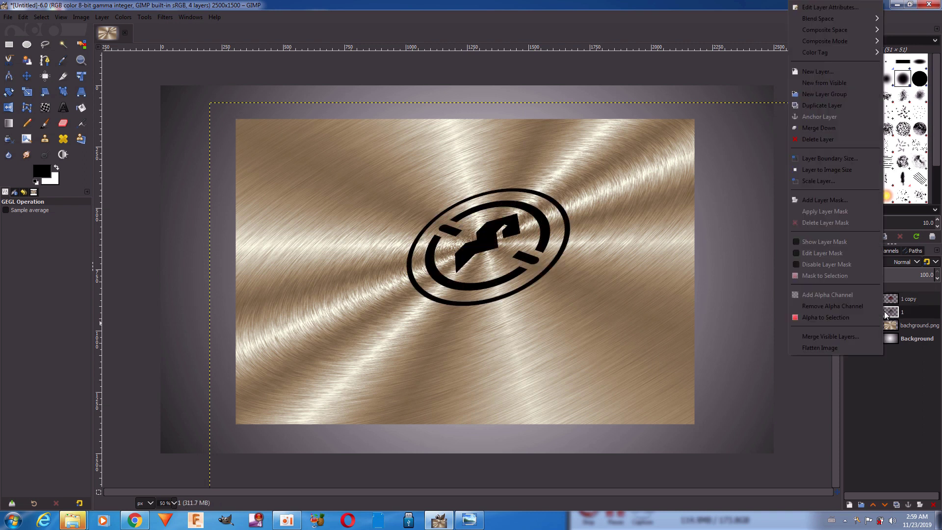
click(848, 316)
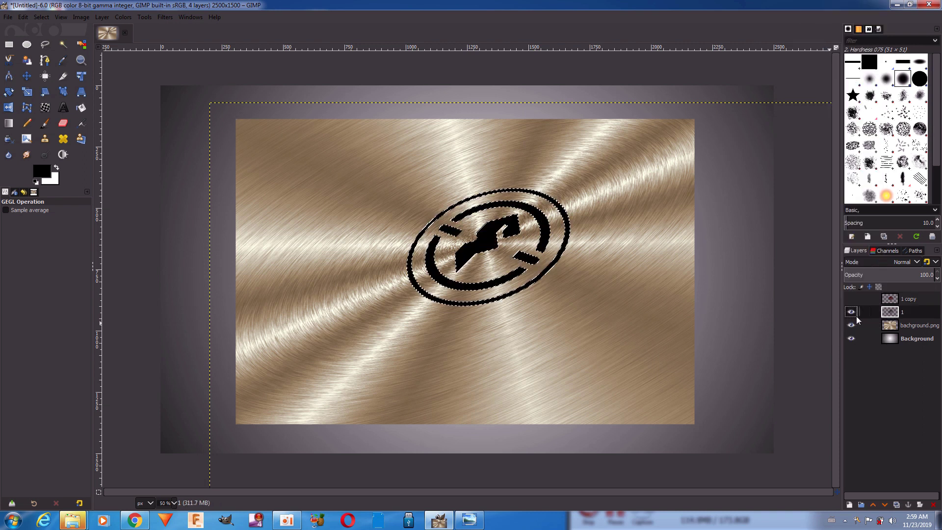
Step: Cut the logo shape out of the visible '1 copy' layer and clear the selection
click(889, 299)
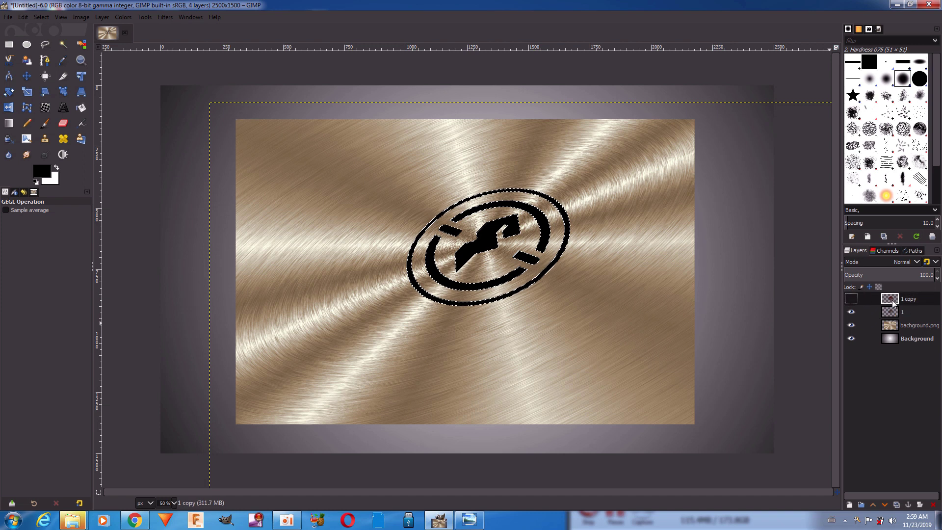
click(851, 298)
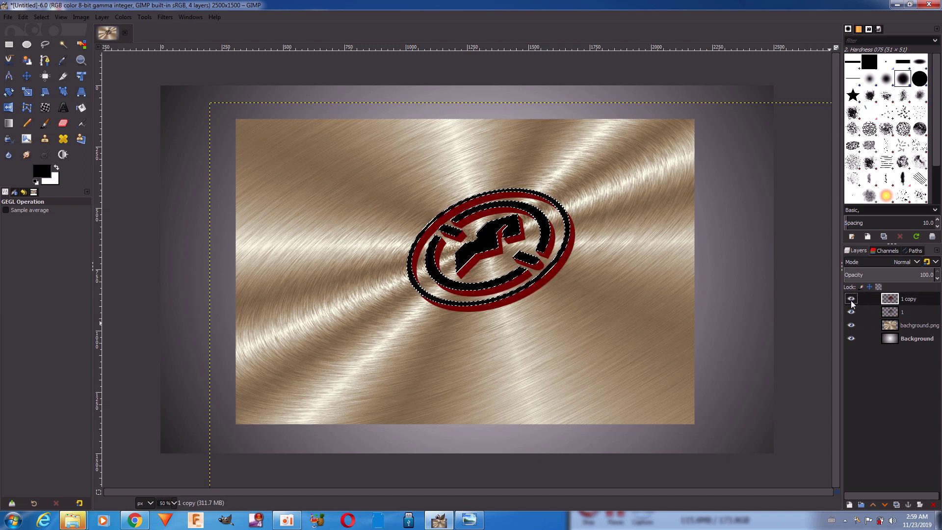
click(22, 16)
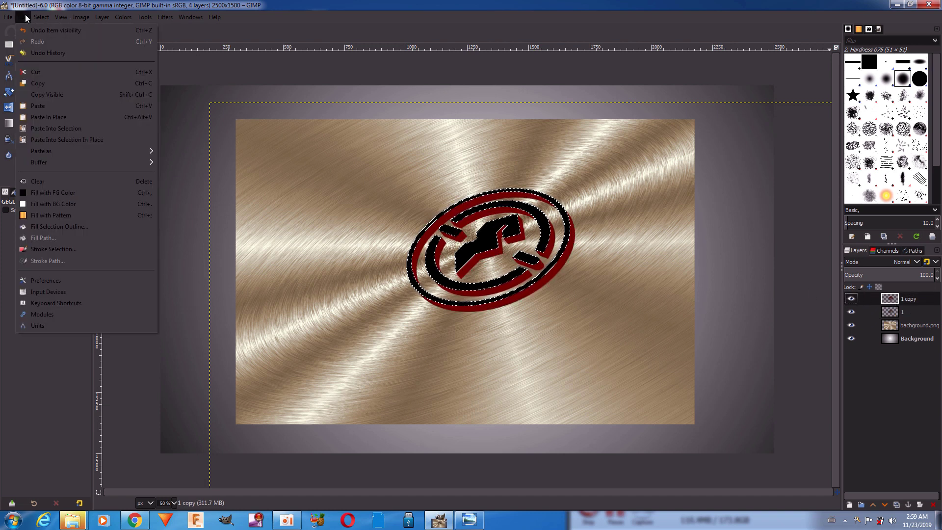
click(34, 69)
click(41, 17)
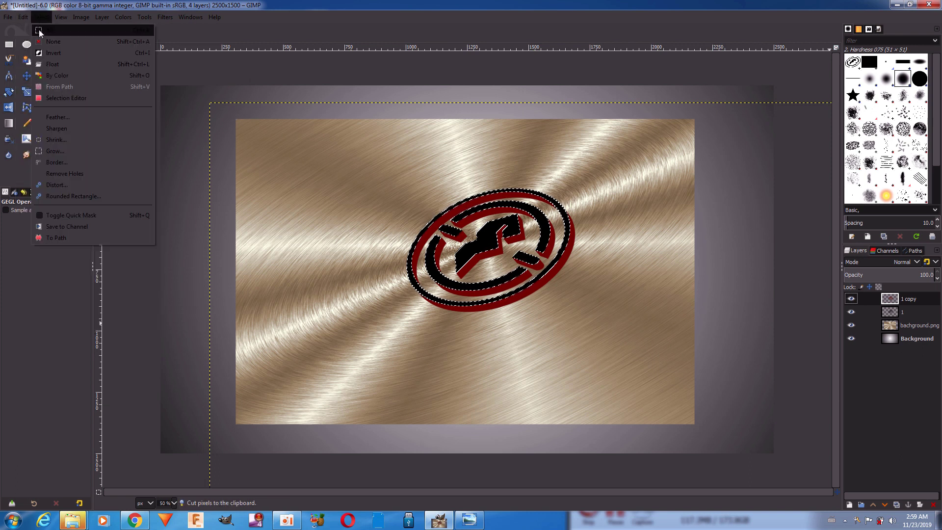
click(39, 36)
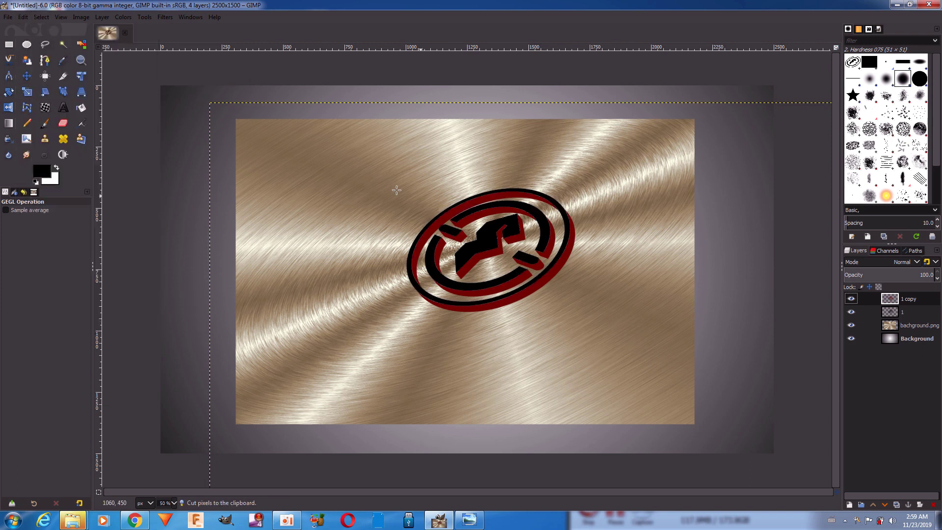
Step: Toggle the red copy and black logo layers to inspect the red extrusion edge
click(850, 299)
click(851, 299)
click(850, 312)
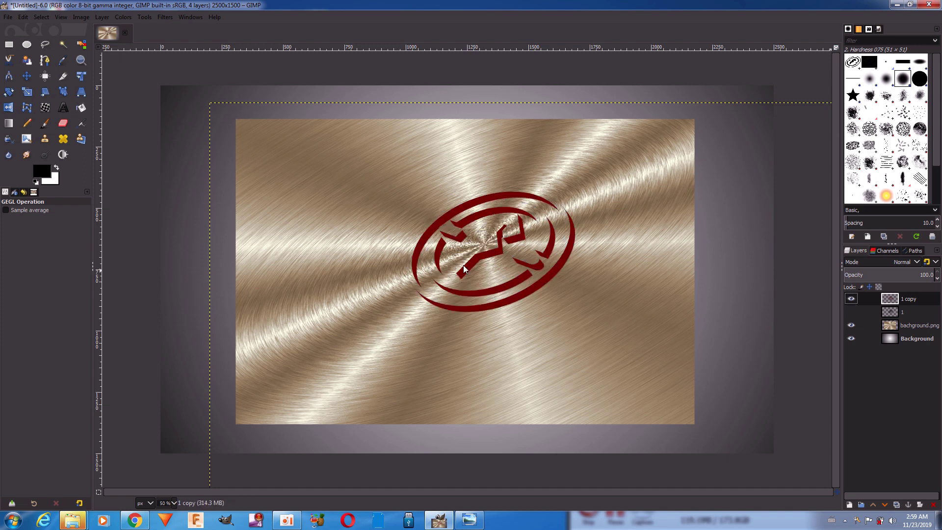
click(851, 299)
click(851, 312)
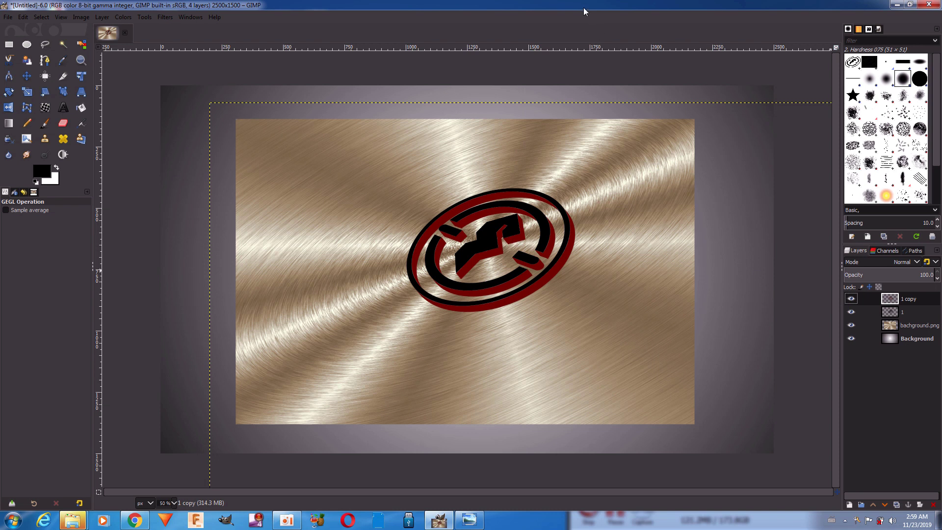
Step: Import the light wood image as a new layer and zoom out to 25%
drag(584, 7, 530, 69)
drag(842, 122, 571, 192)
click(752, 62)
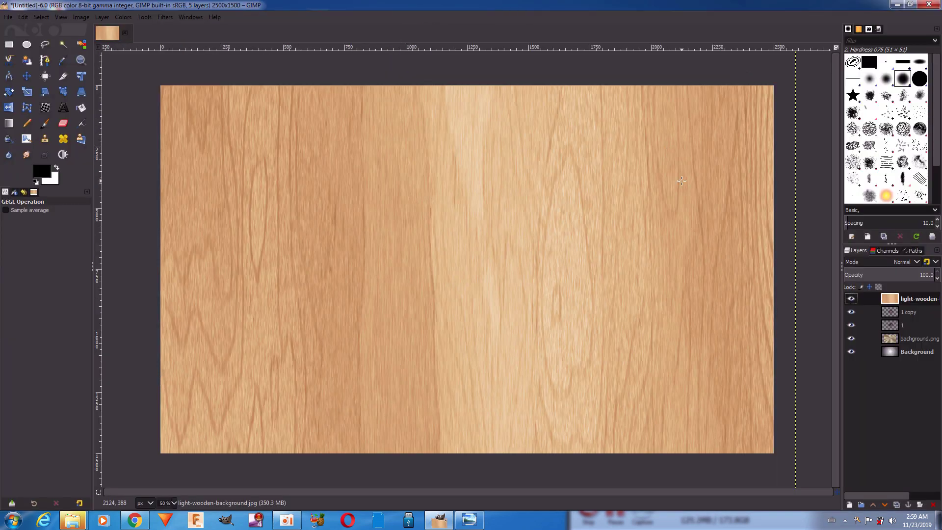
click(173, 503)
click(177, 479)
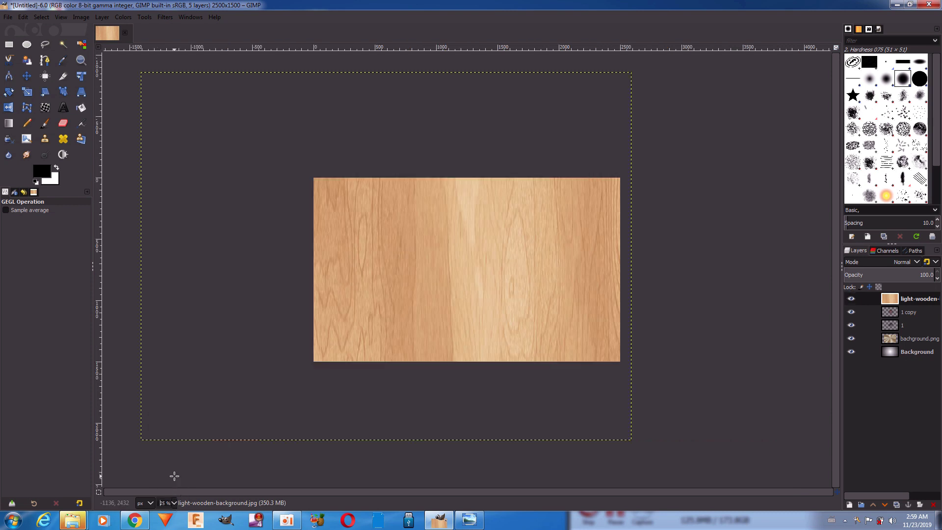
Step: Scale the wood layer down to about 752 wide and position it over the logo
click(28, 92)
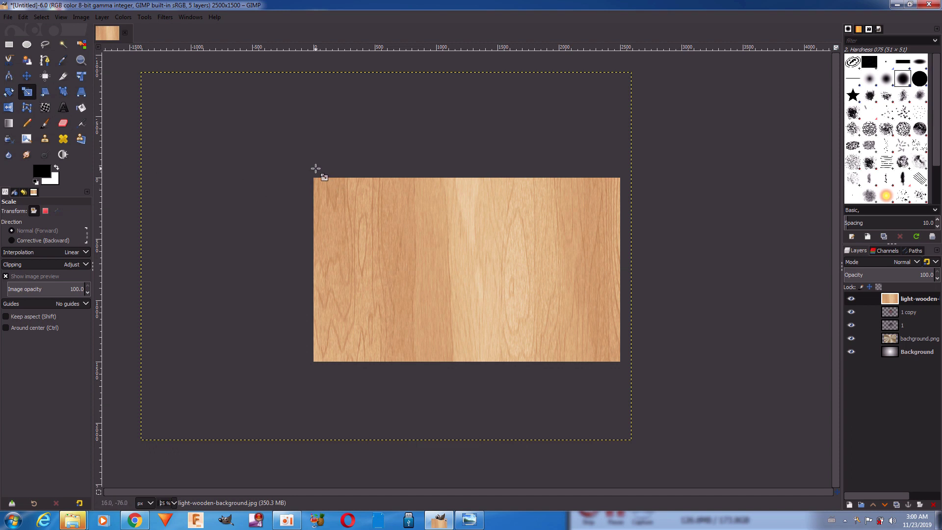
drag(315, 169, 529, 302)
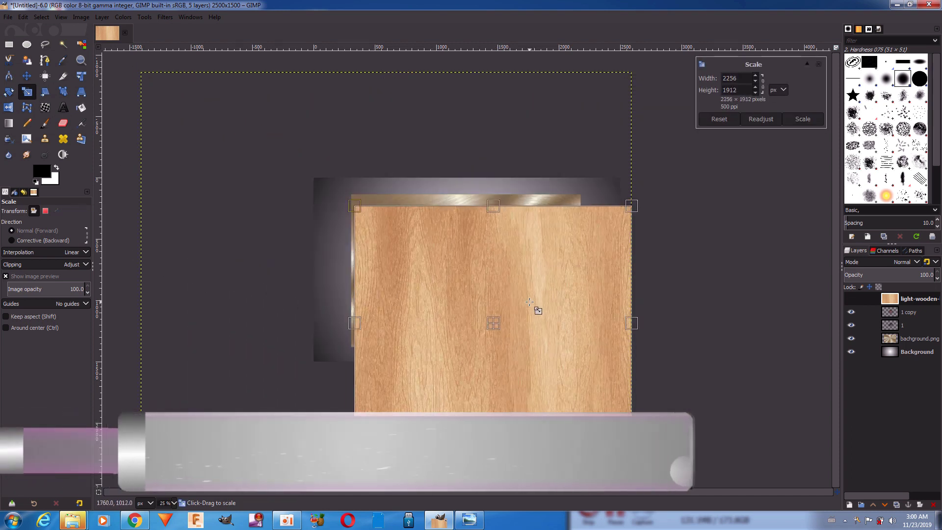
mouse_move(529, 301)
mouse_down()
mouse_move(558, 370)
mouse_move(480, 290)
mouse_up()
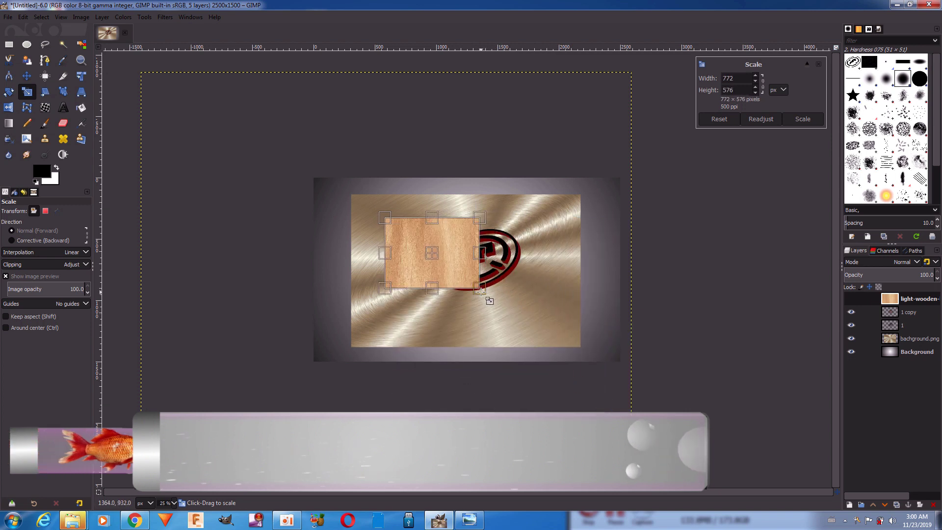
drag(432, 253, 475, 257)
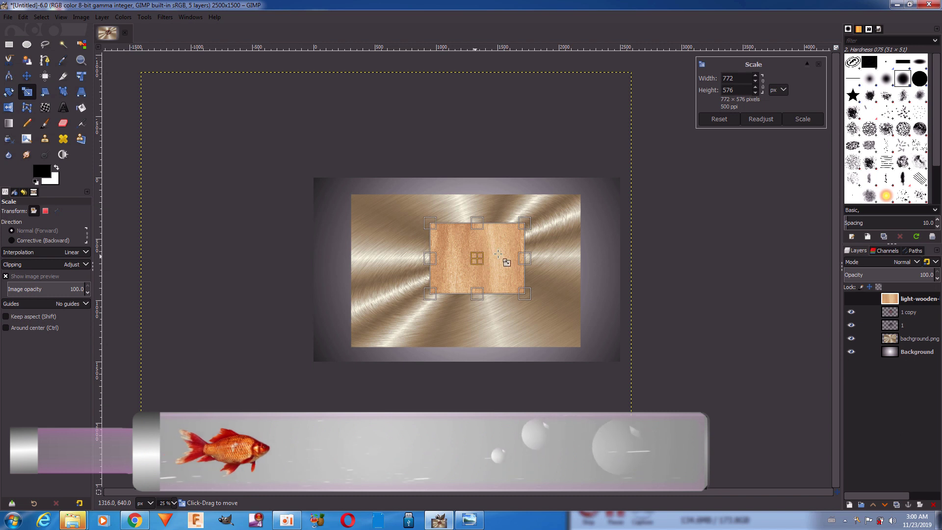
drag(524, 258, 522, 258)
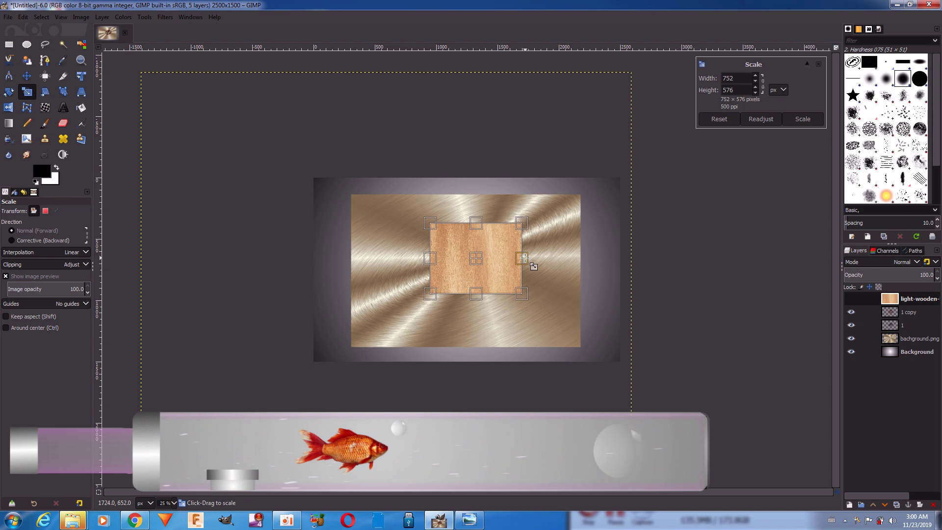
drag(428, 259, 429, 260)
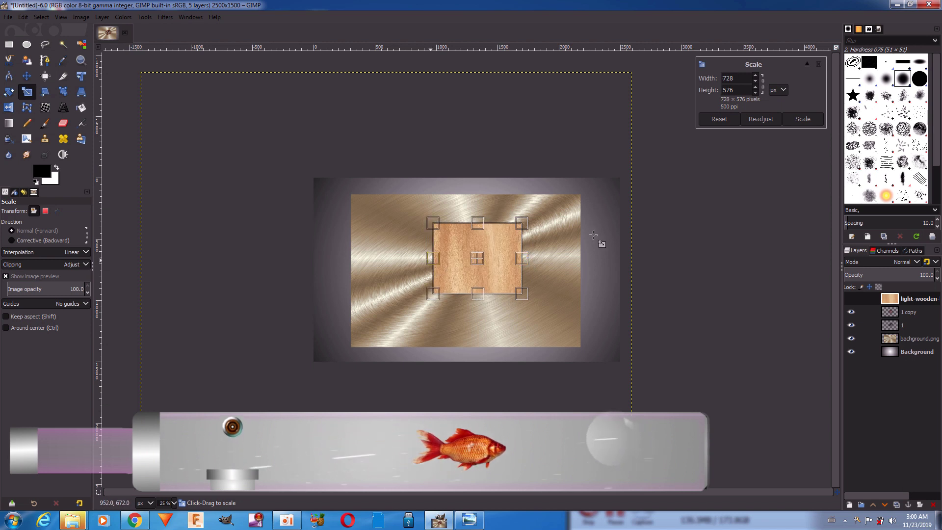
click(802, 119)
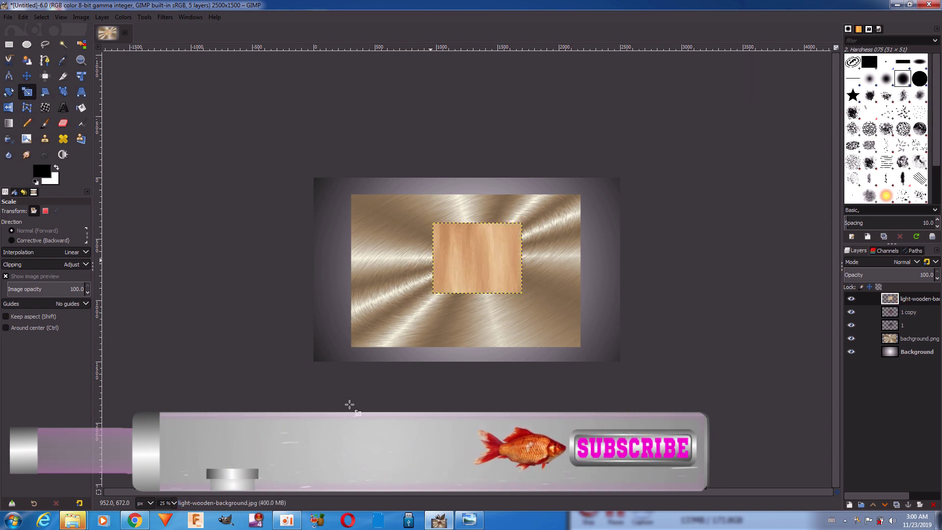
Step: Zoom to 50%, duplicate the wood layer, and hide both wood copies
click(173, 502)
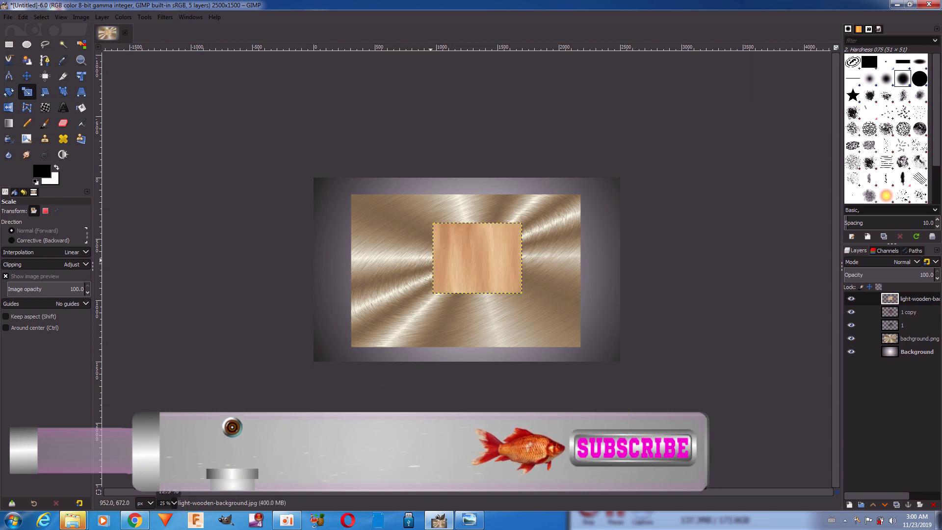
click(167, 513)
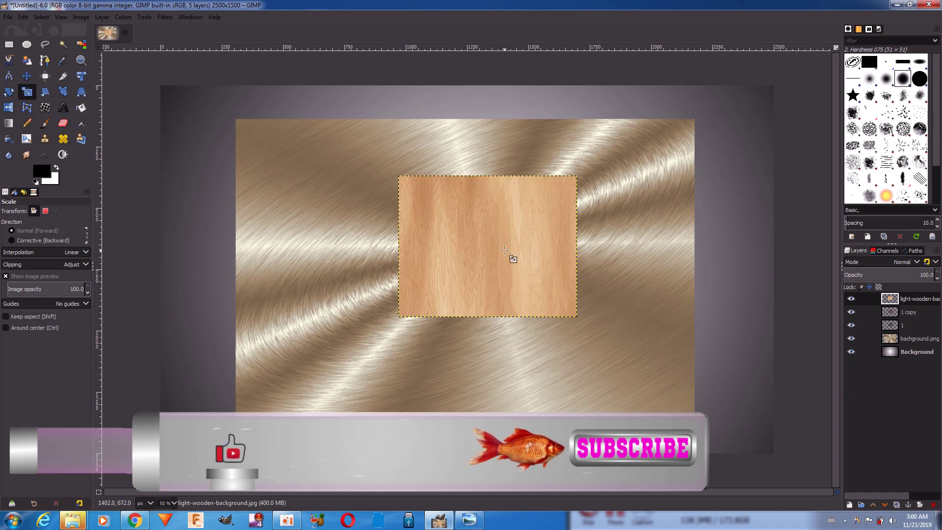
click(852, 298)
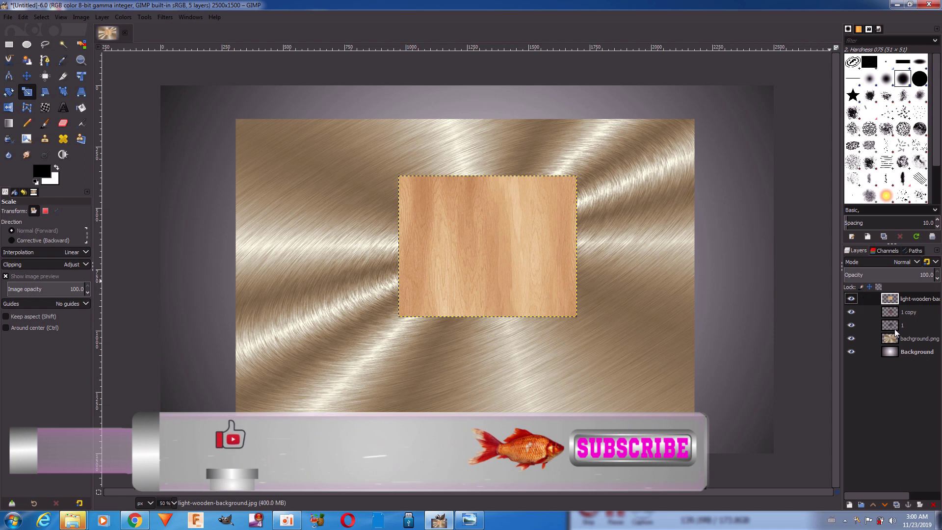
click(896, 504)
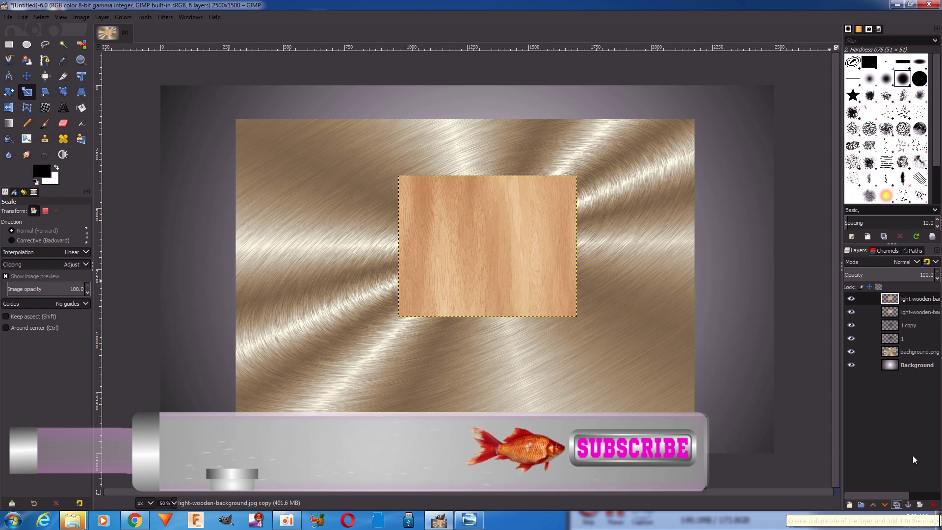
click(851, 299)
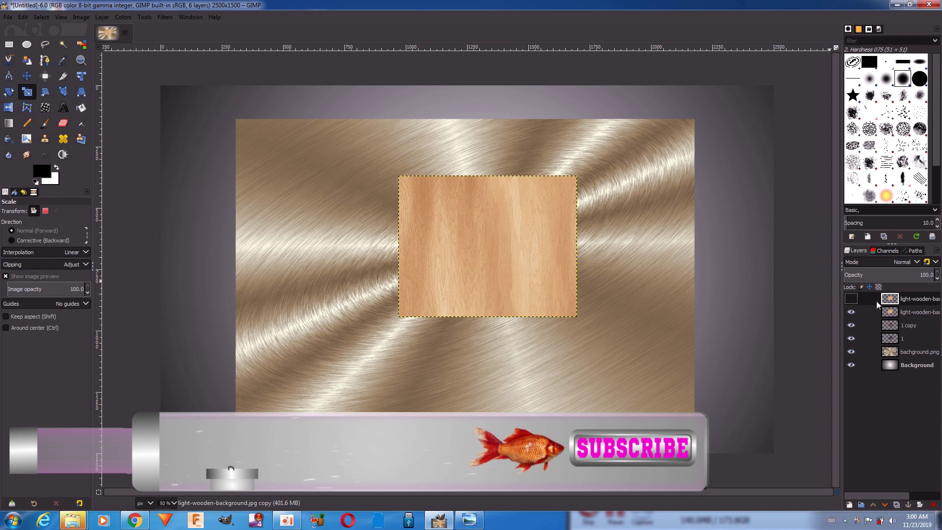
click(851, 312)
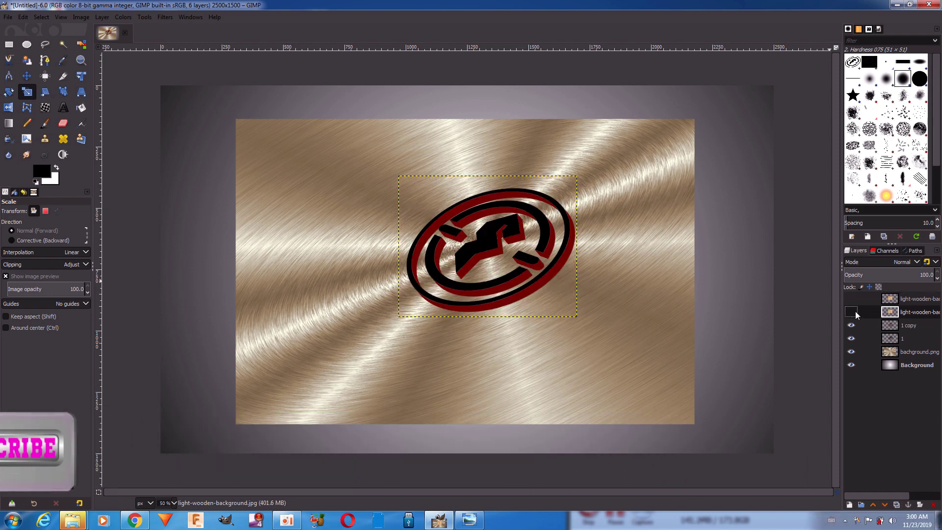
Step: Trim the lower wood layer to layer 1's logo shape, then hide layer 1
click(851, 338)
right_click(891, 339)
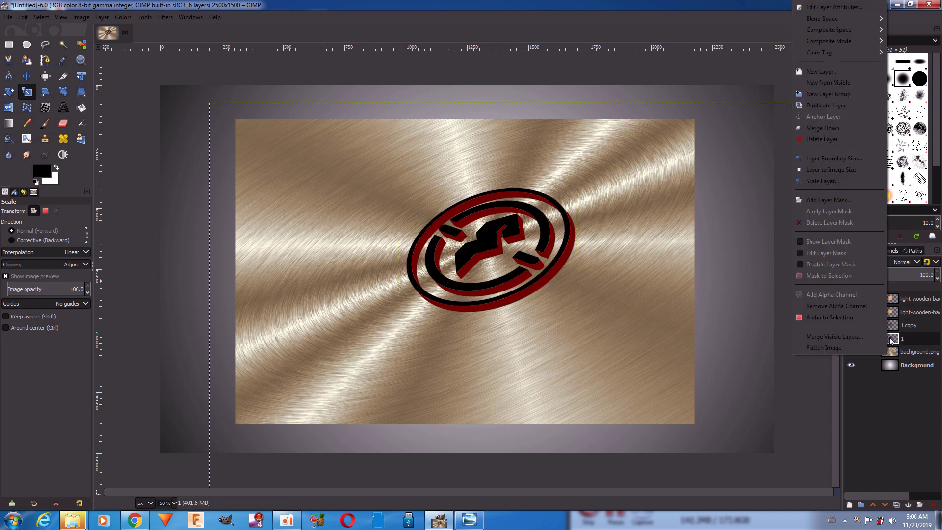
click(852, 318)
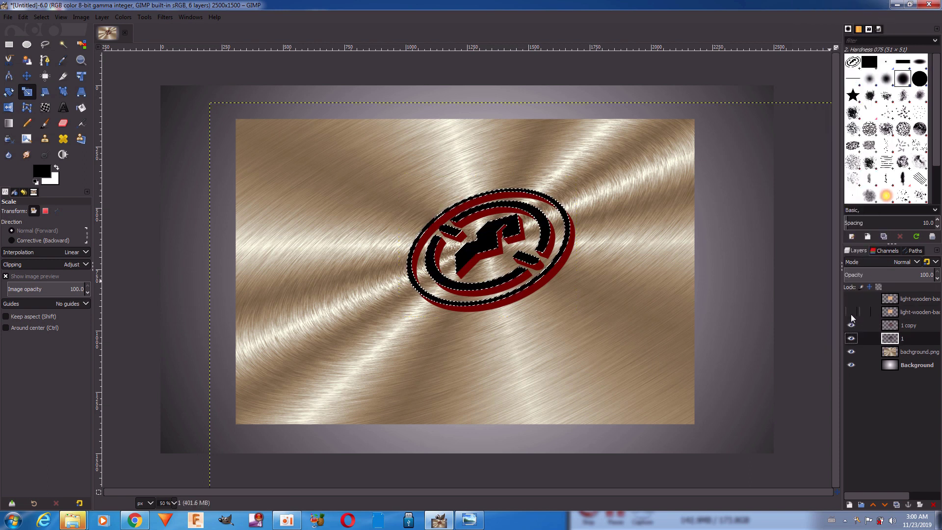
click(851, 312)
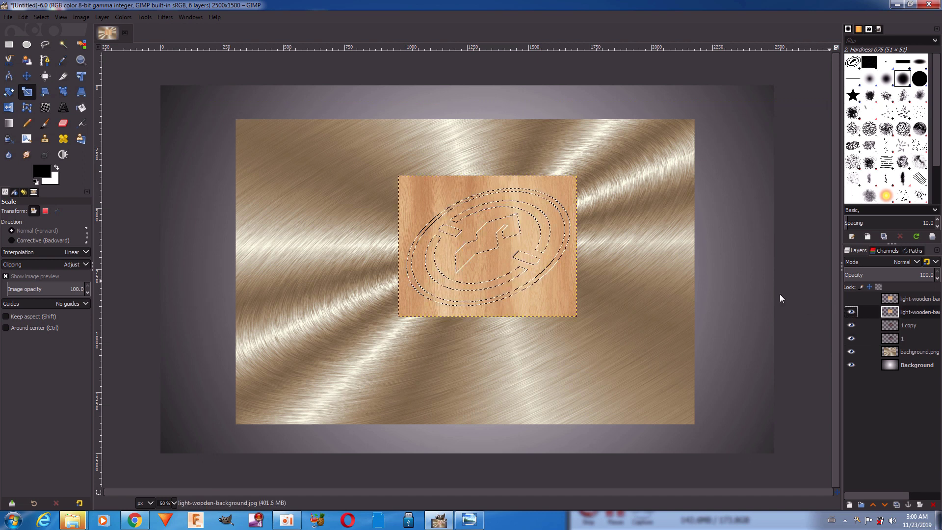
click(40, 19)
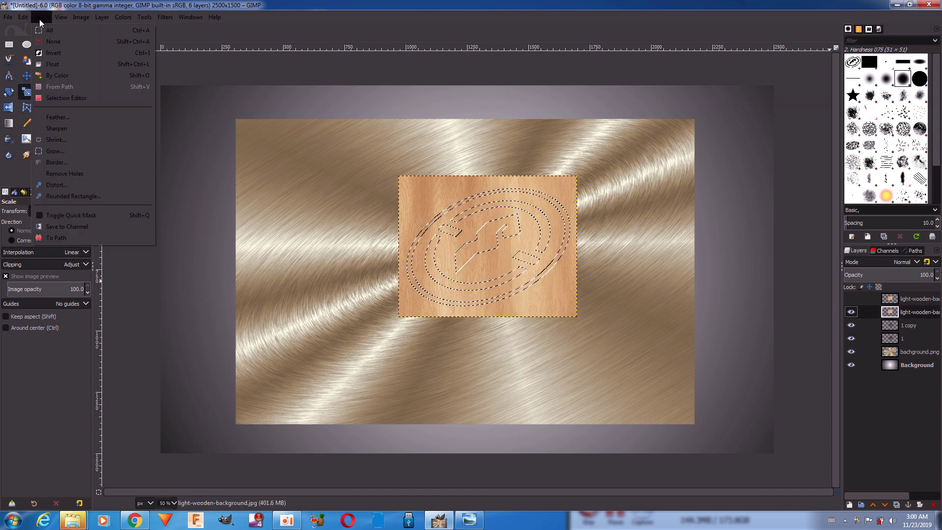
click(40, 51)
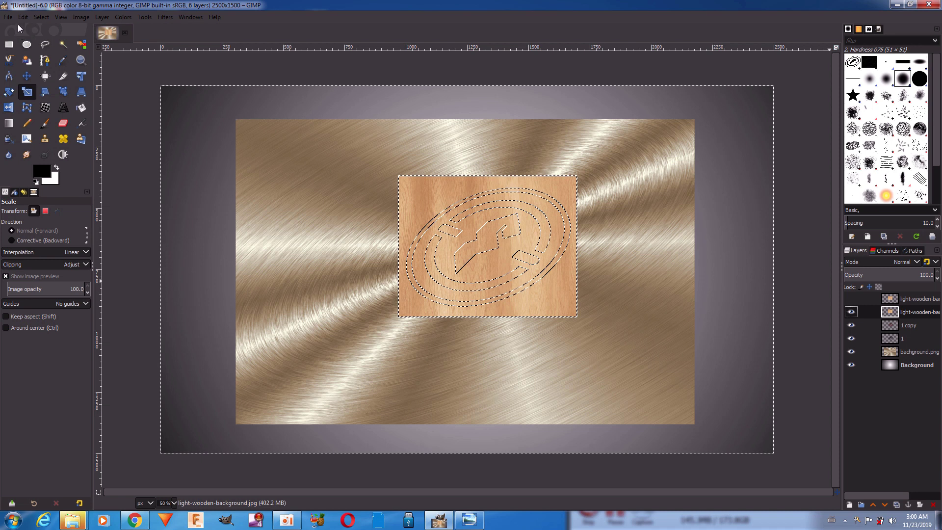
click(23, 17)
click(28, 73)
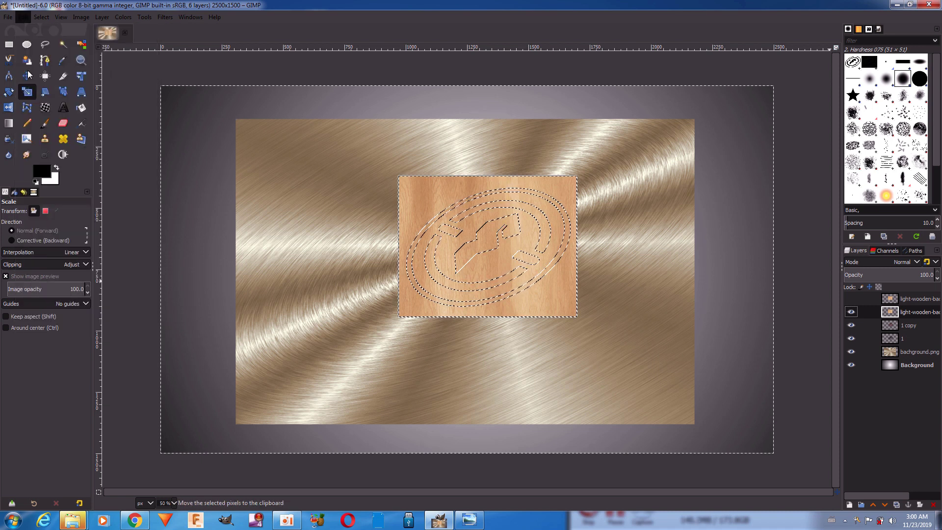
click(41, 17)
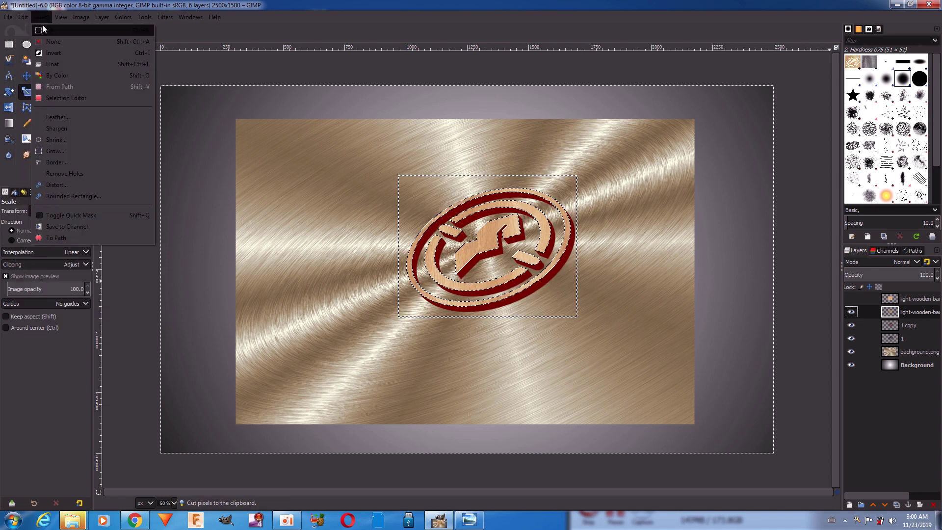
click(39, 40)
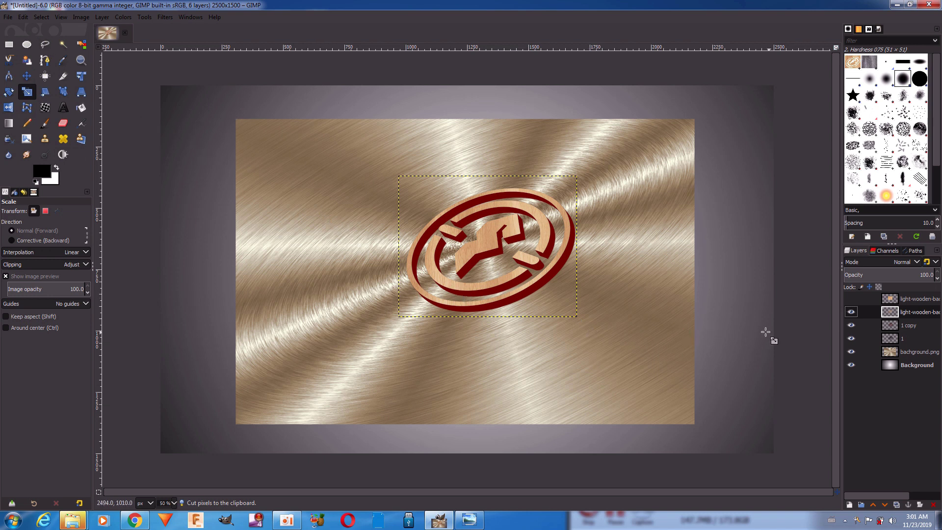
click(852, 312)
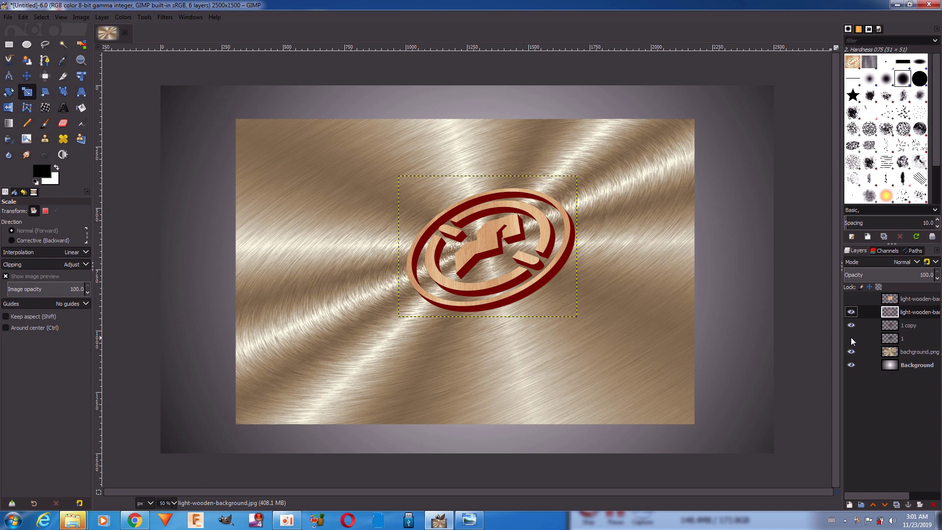
Step: Load '1 copy' as a logo selection and make the top wood layer visible and active
click(895, 324)
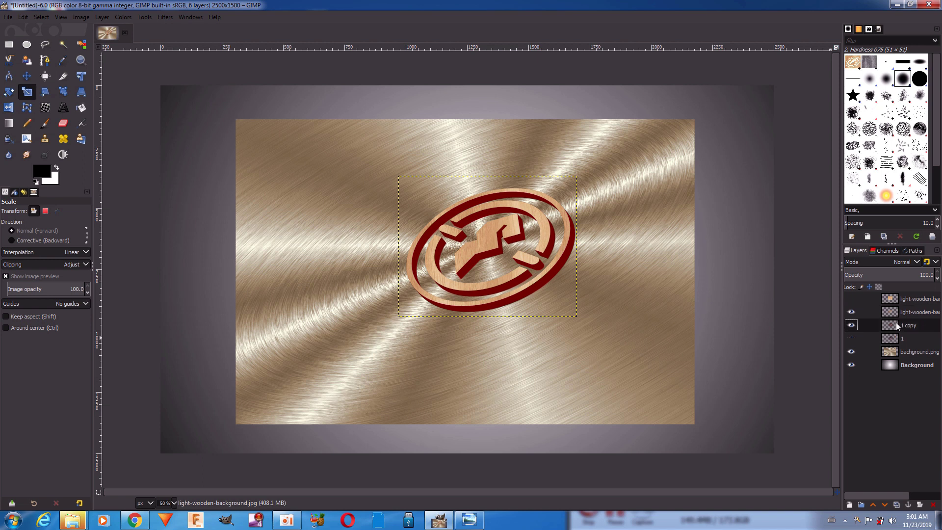
right_click(896, 322)
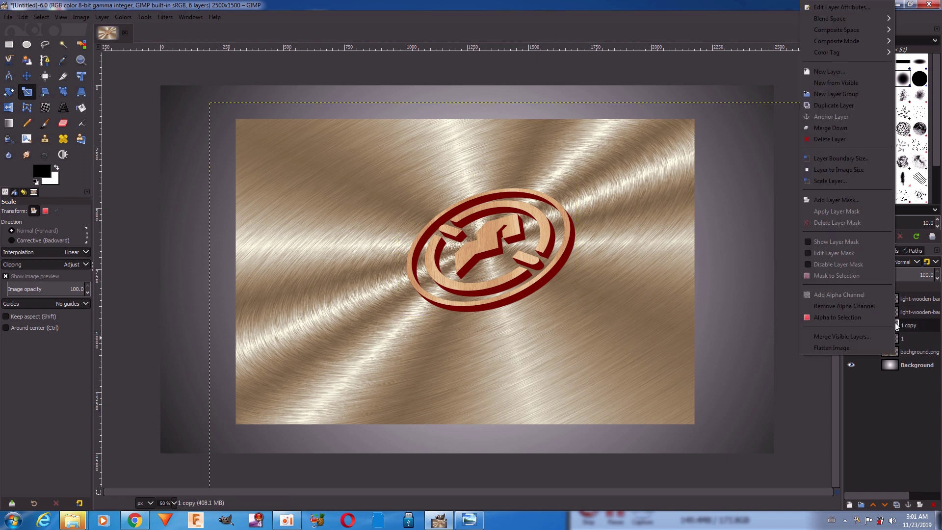
click(866, 318)
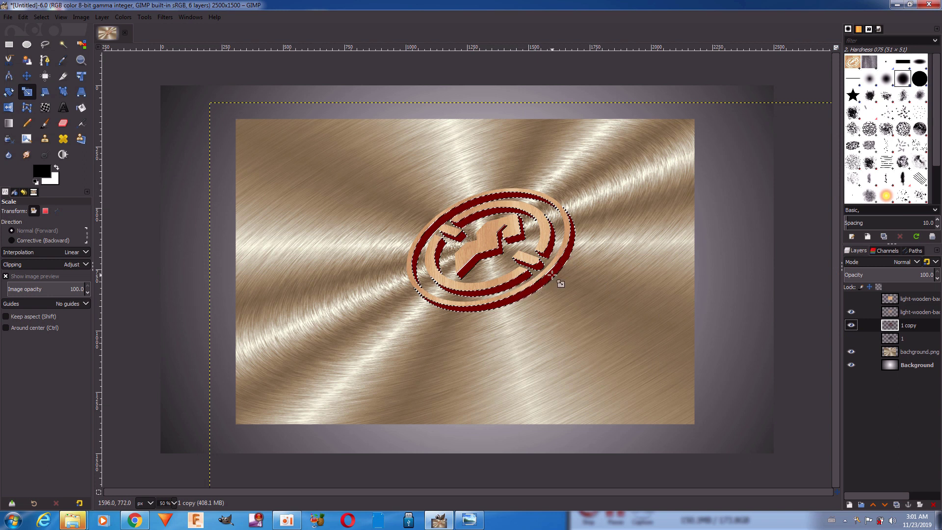
click(852, 297)
click(887, 298)
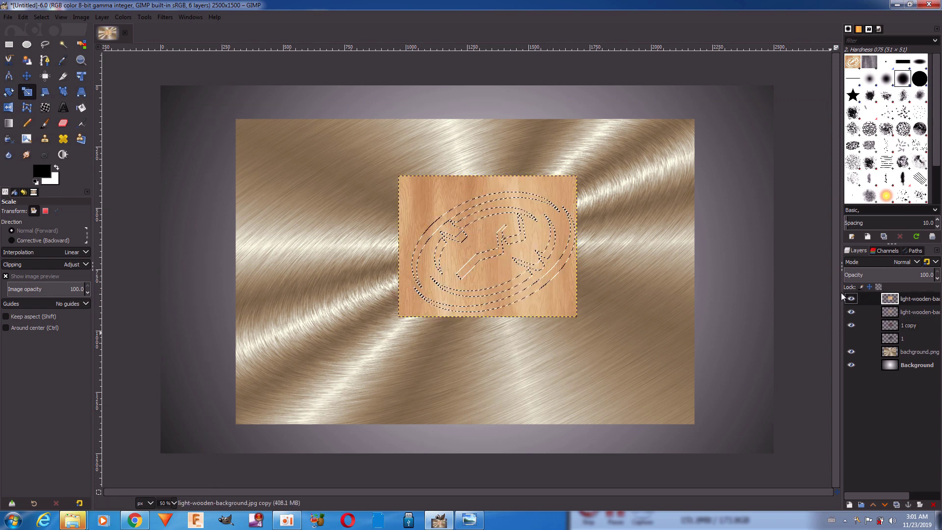
Step: Invert the selection, cut away wood outside the logo, deselect, and hide '1 copy'
click(41, 19)
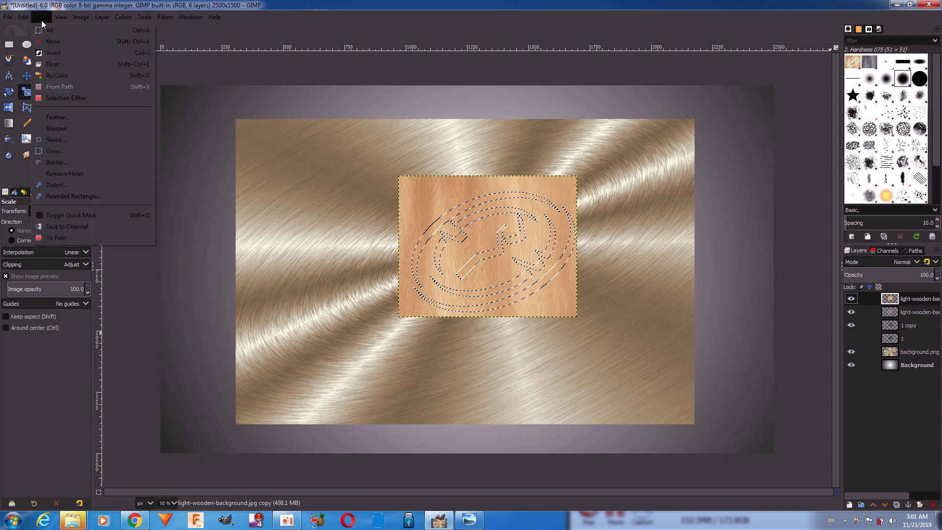
click(36, 46)
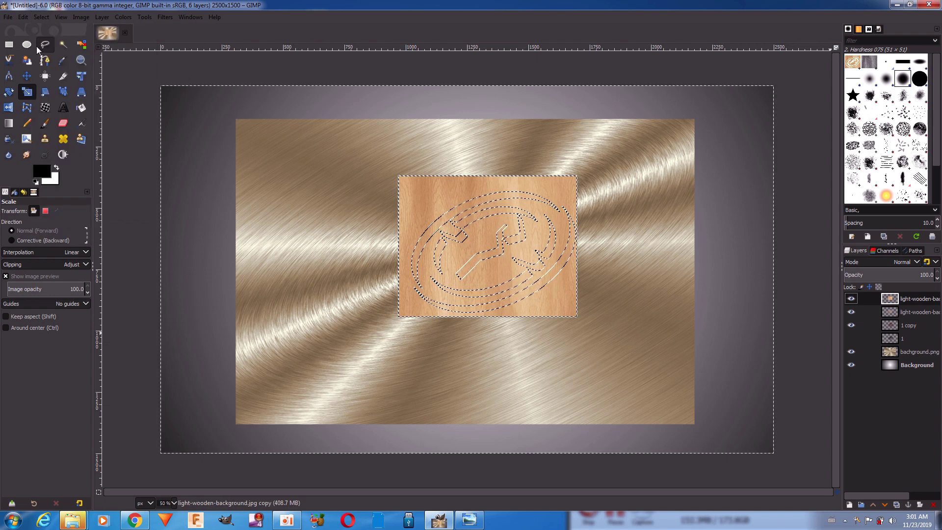
click(24, 18)
click(22, 69)
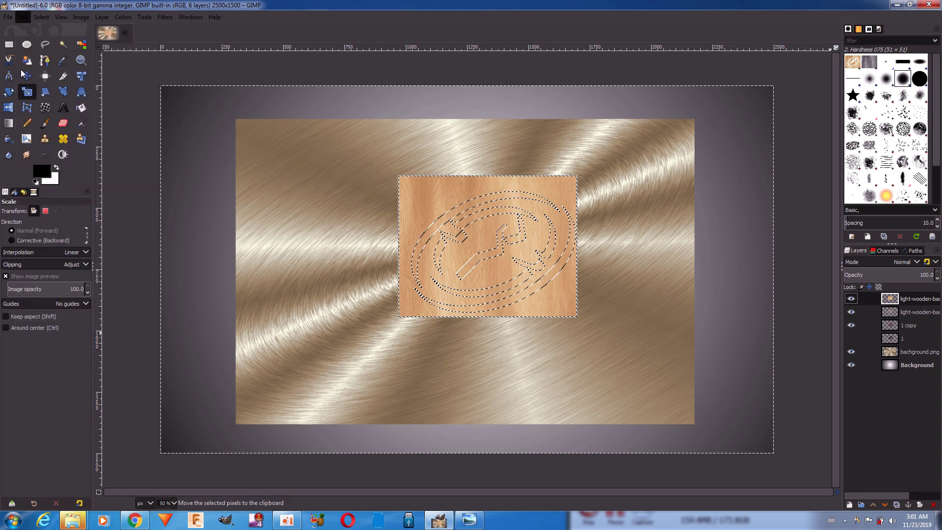
click(41, 17)
click(52, 42)
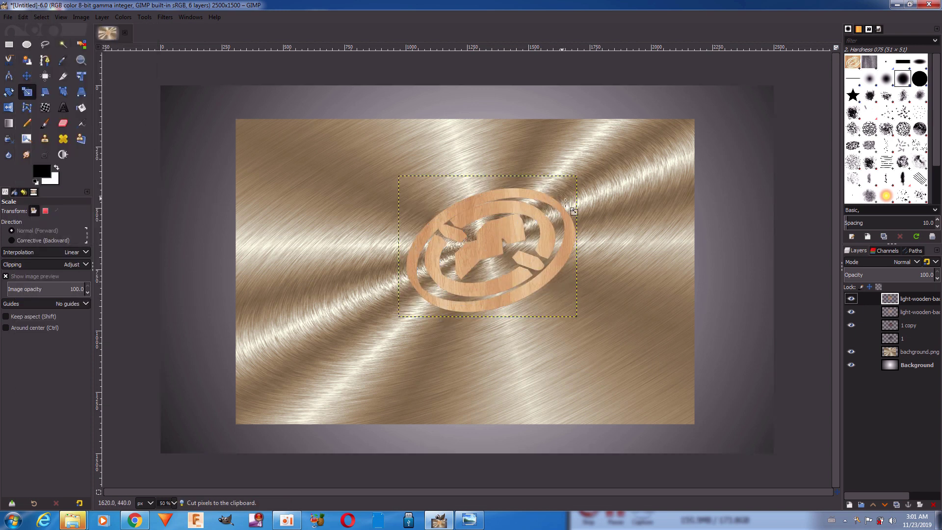
click(851, 325)
click(852, 300)
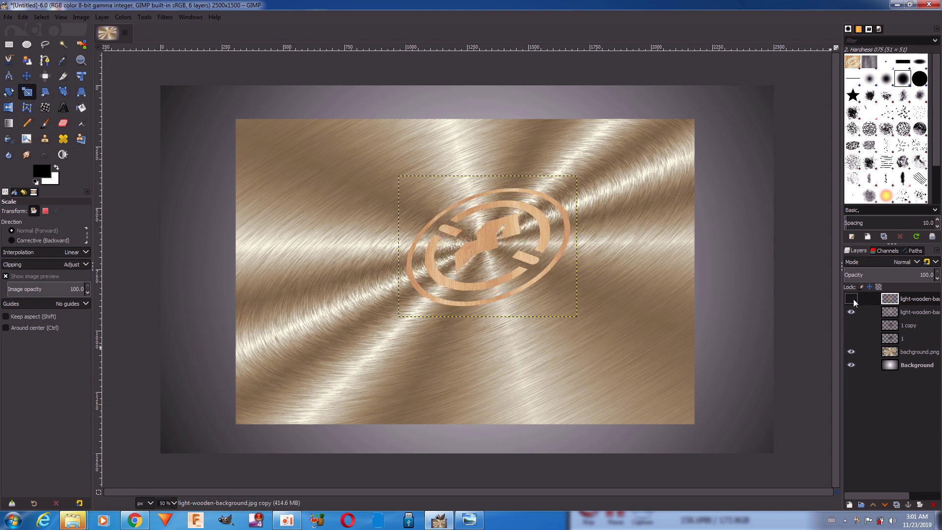
click(853, 300)
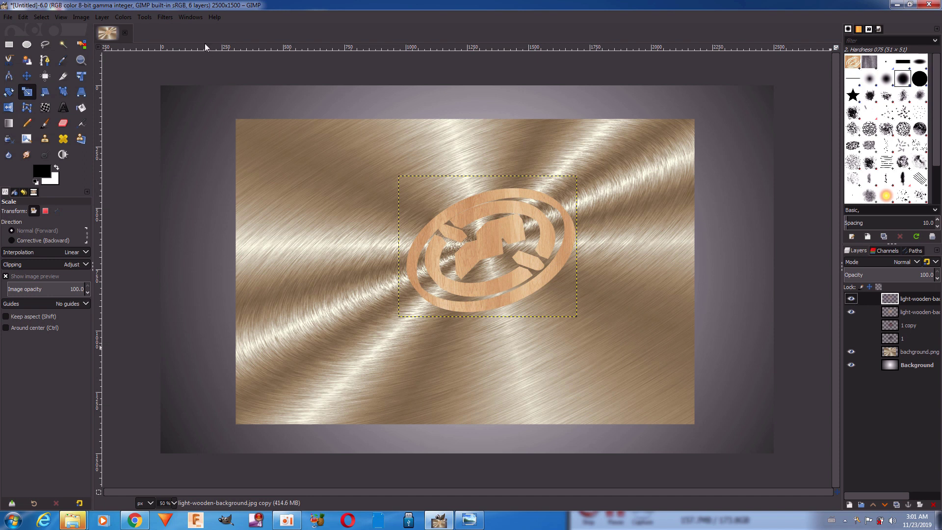
Step: Darken the top wood layer by pulling the Value curve down steeply in Curves
click(123, 15)
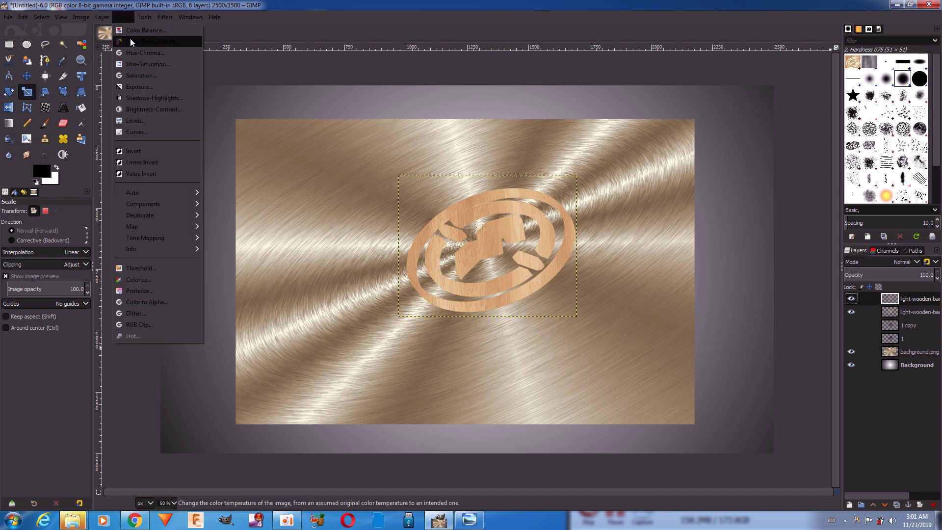
click(142, 131)
drag(180, 100, 183, 163)
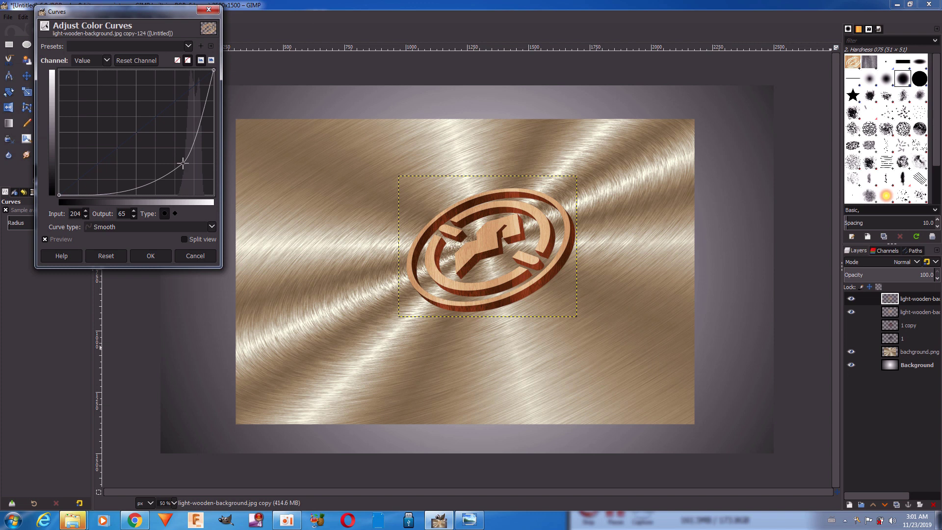
click(157, 256)
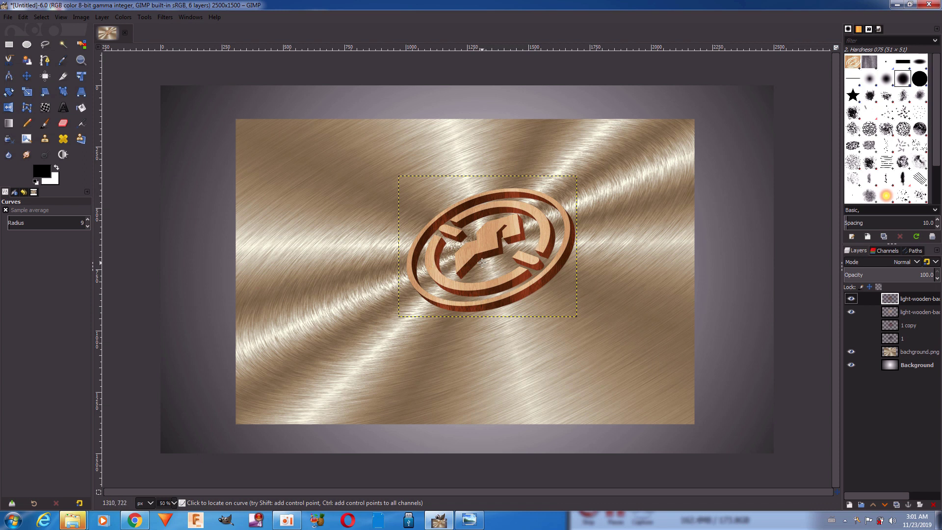
click(852, 313)
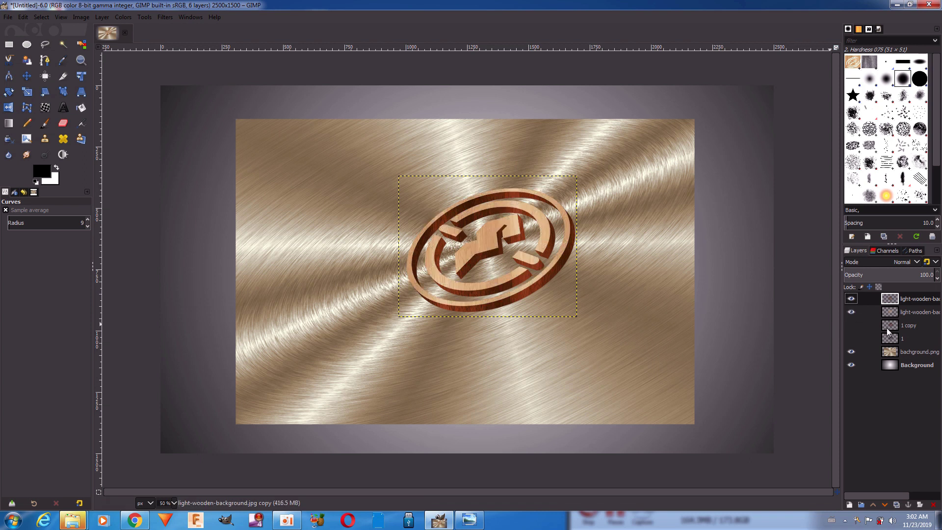
Step: Delete the leftover layers '1 copy', '1' and the plain Background
click(888, 329)
click(852, 326)
click(933, 506)
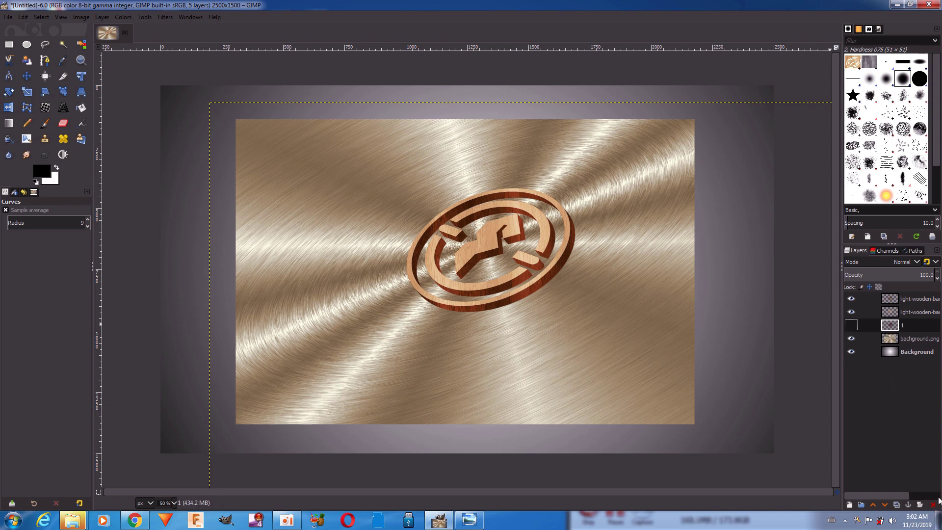
click(934, 505)
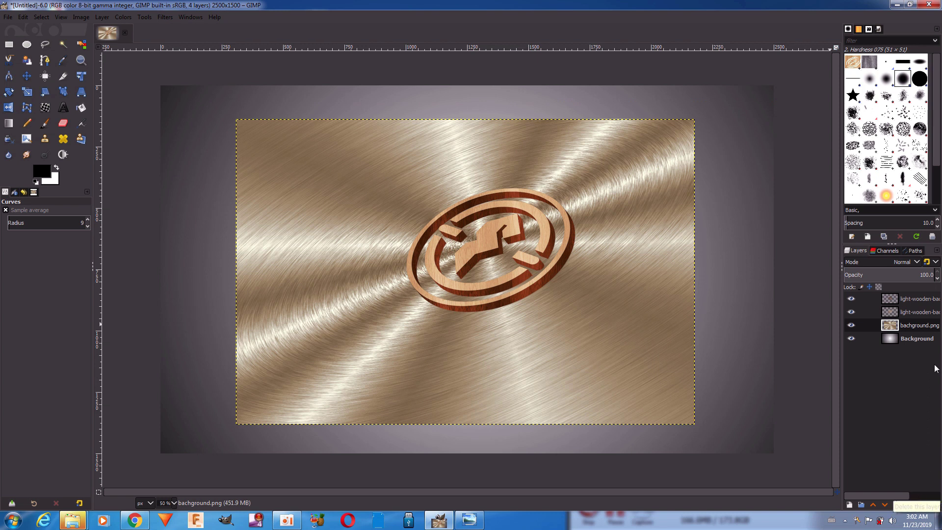
click(884, 340)
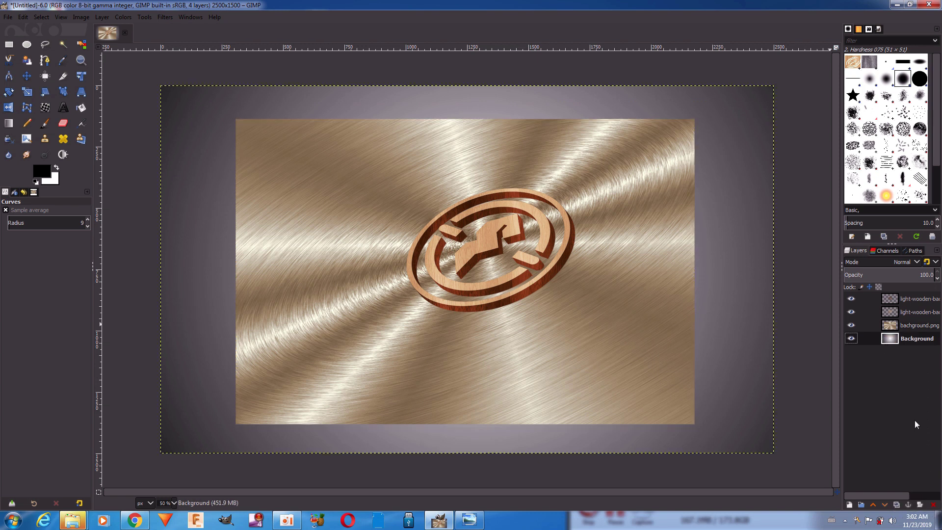
click(934, 507)
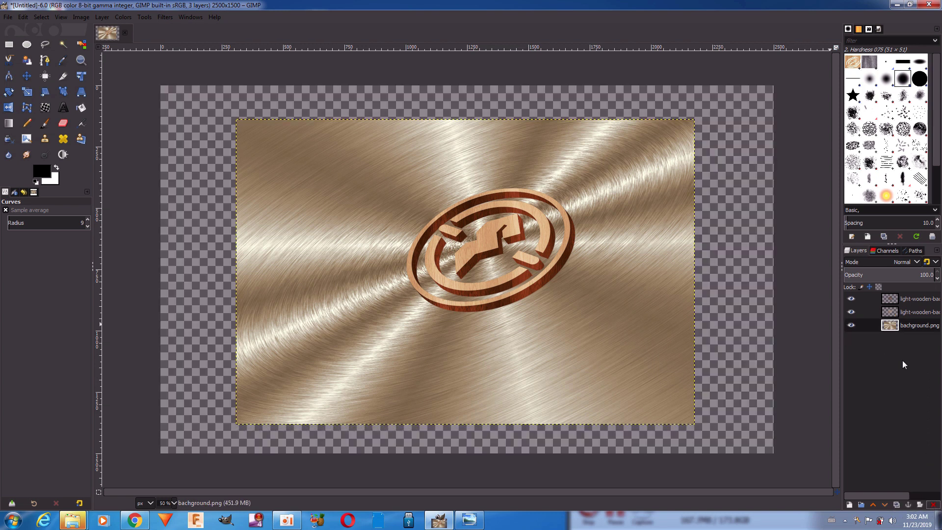
Step: Compare the wood layers and hide the dark extruded top wood layer
click(851, 299)
click(852, 312)
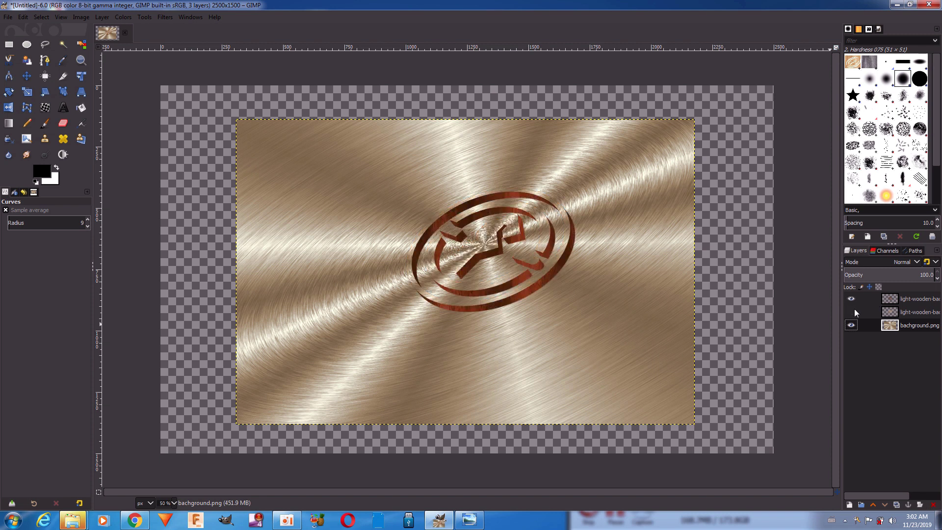
click(884, 300)
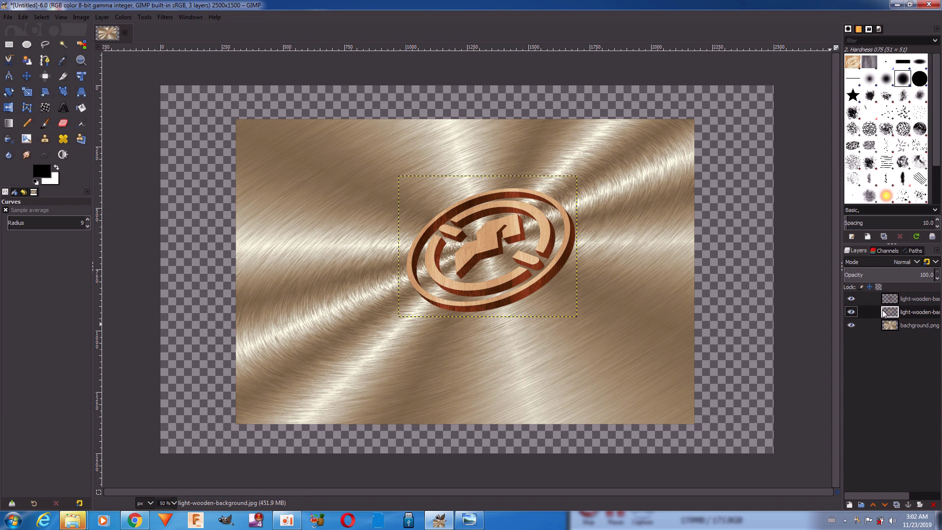
click(851, 299)
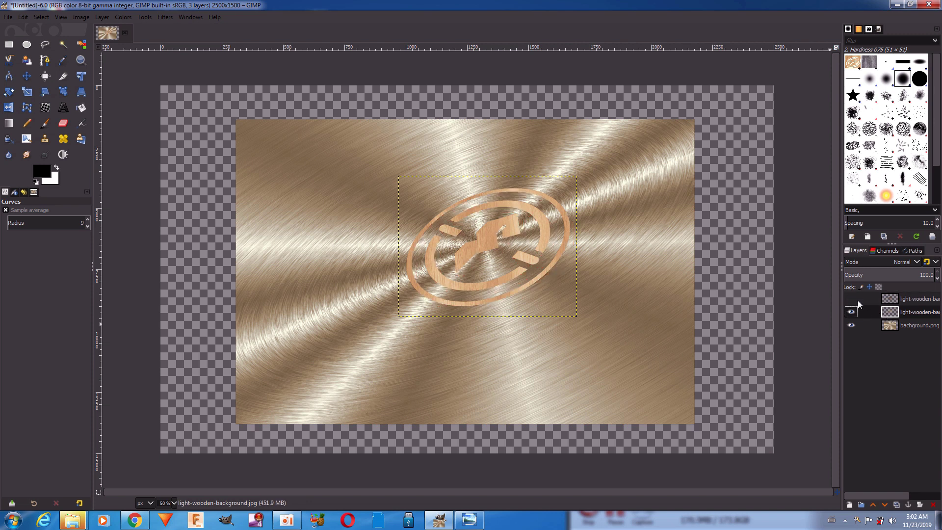
click(849, 505)
Step: Create a new layer named 1 and merge it down into the wood layer
text(1)
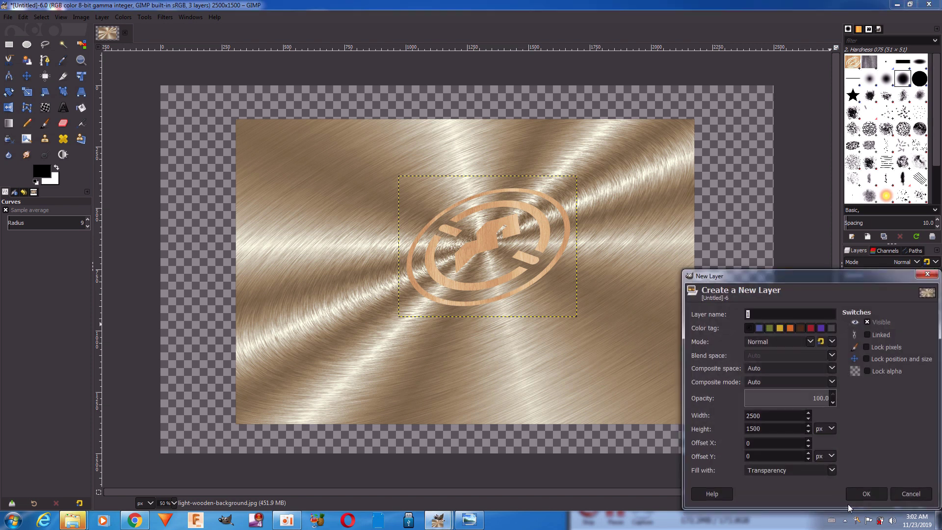
click(863, 493)
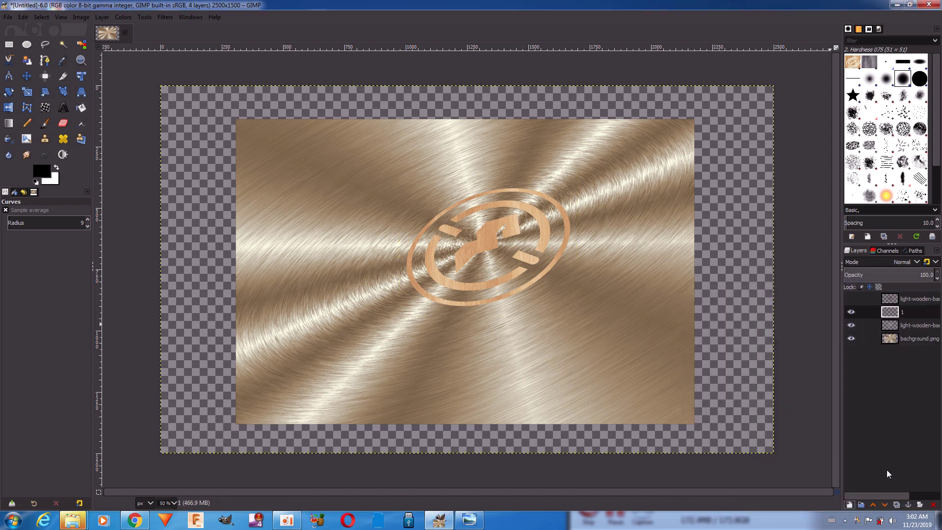
right_click(896, 314)
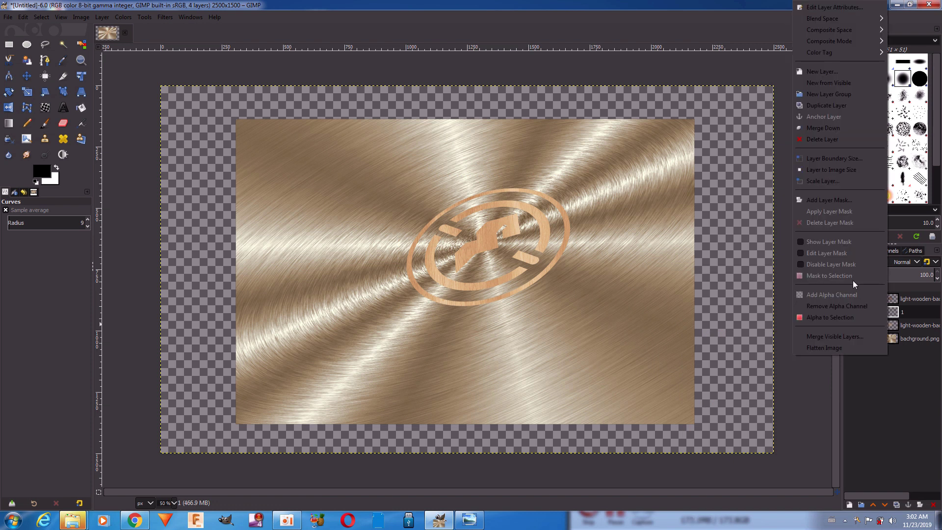
click(852, 129)
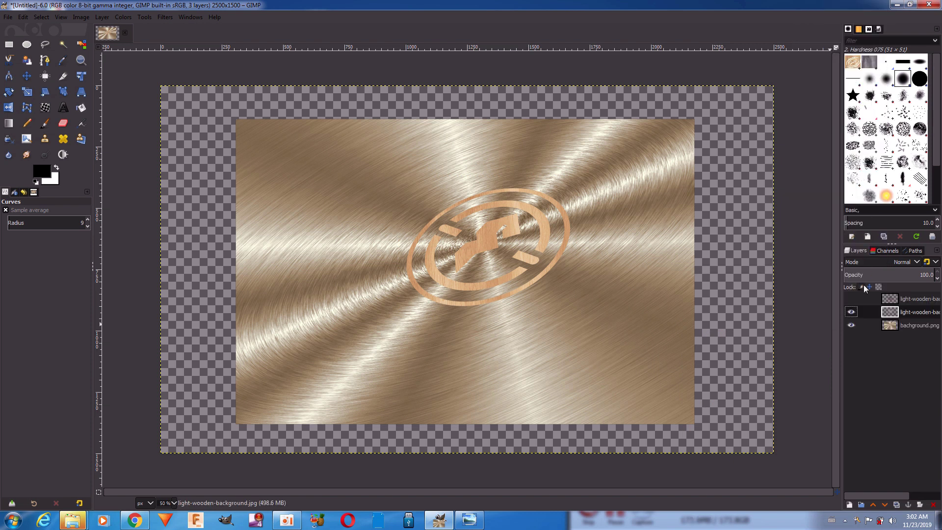
Step: Show the dark extrusion layer again, then add and delete an empty layer 1
click(886, 301)
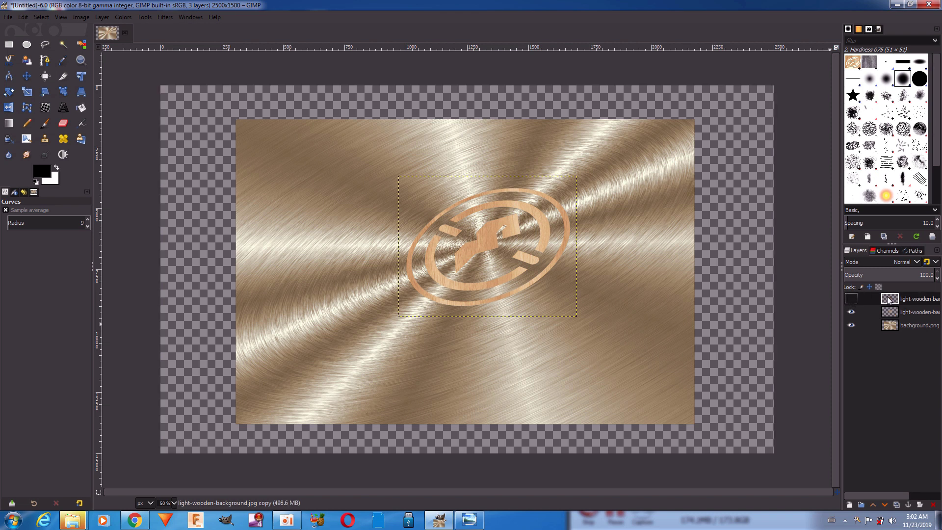
click(851, 298)
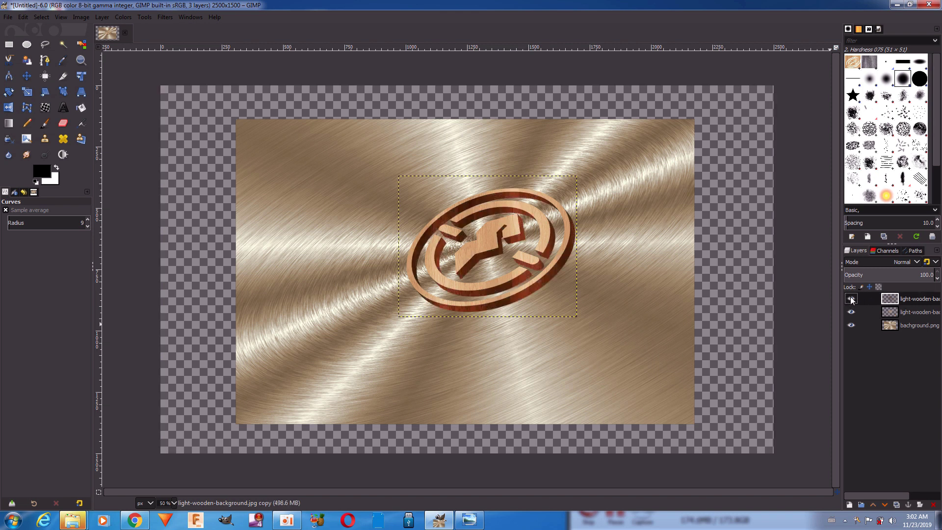
click(849, 505)
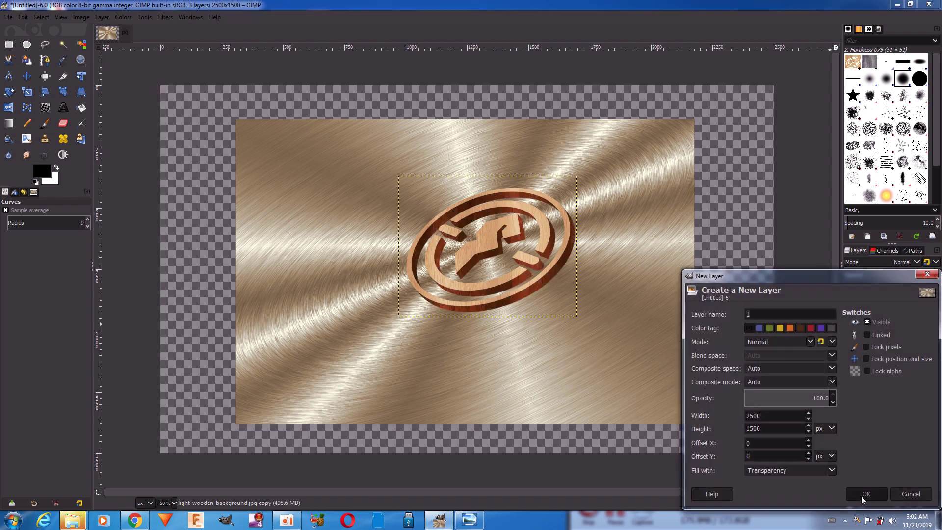
click(860, 496)
right_click(901, 300)
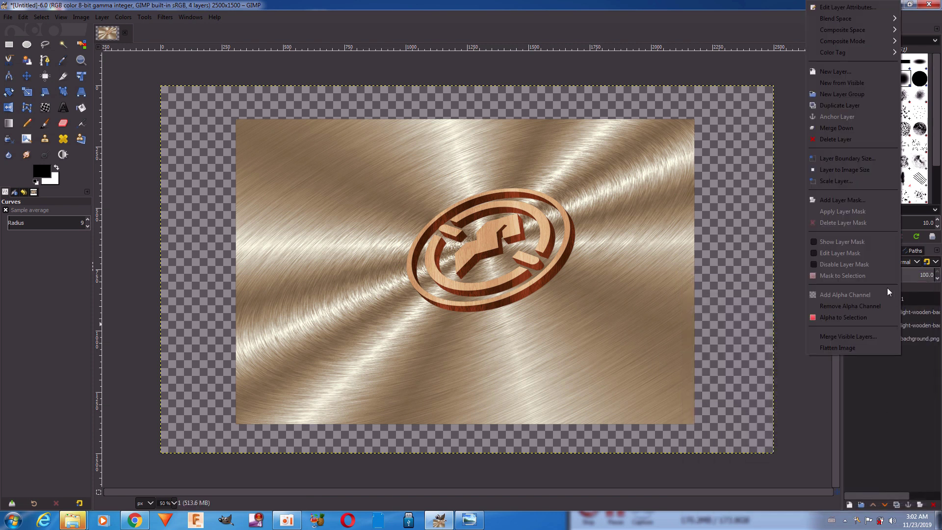
click(843, 129)
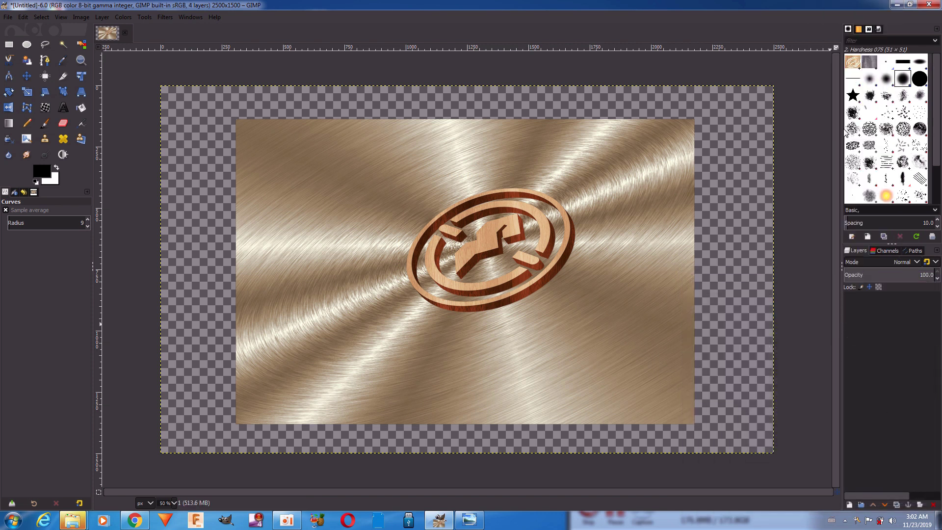
Step: Add a fresh transparent layer 1 above the wood layers and view at 100% zoom
click(851, 299)
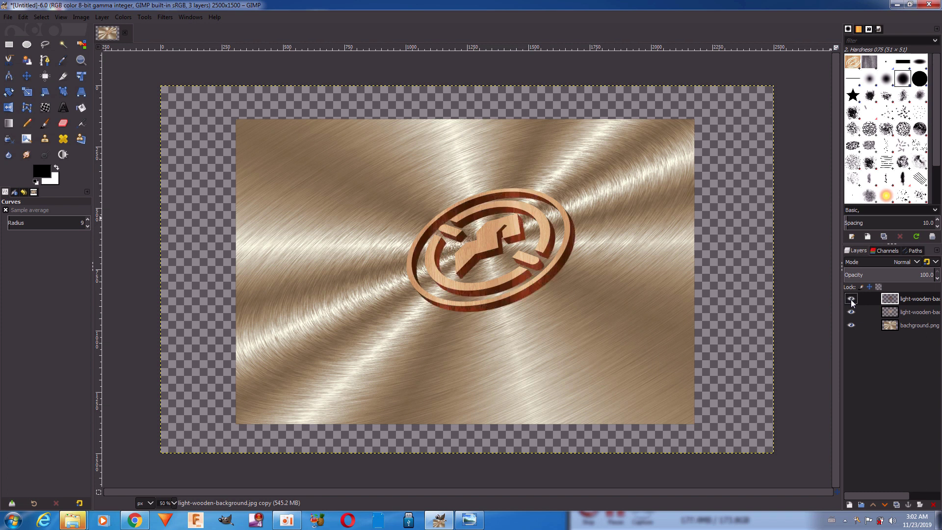
click(851, 312)
click(852, 312)
click(850, 504)
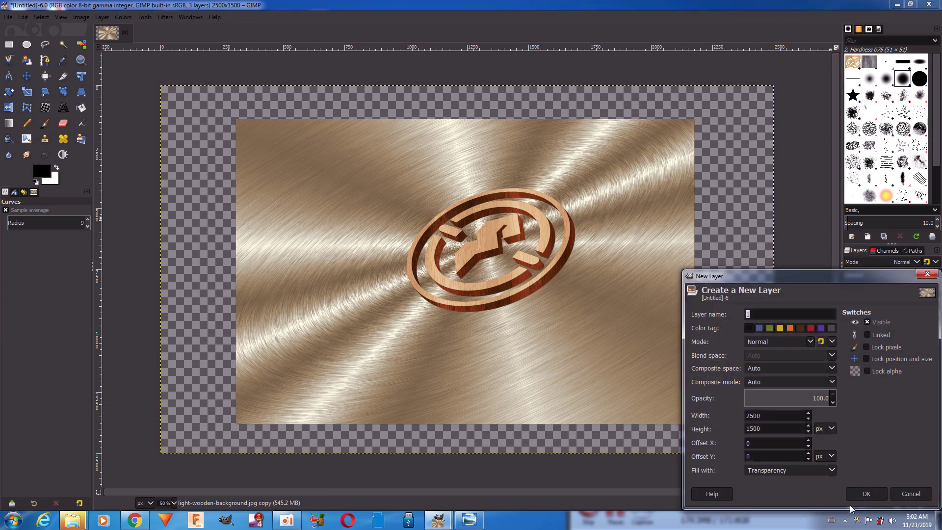
click(866, 496)
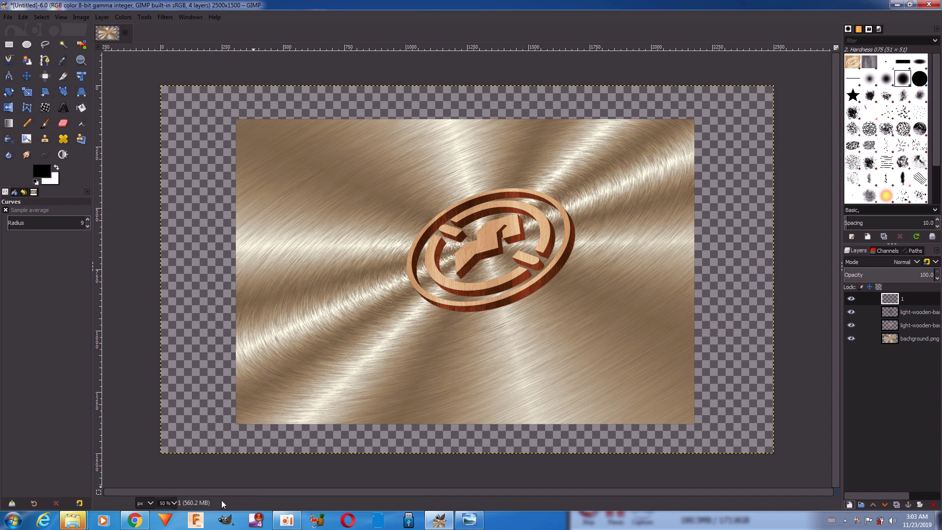
click(175, 503)
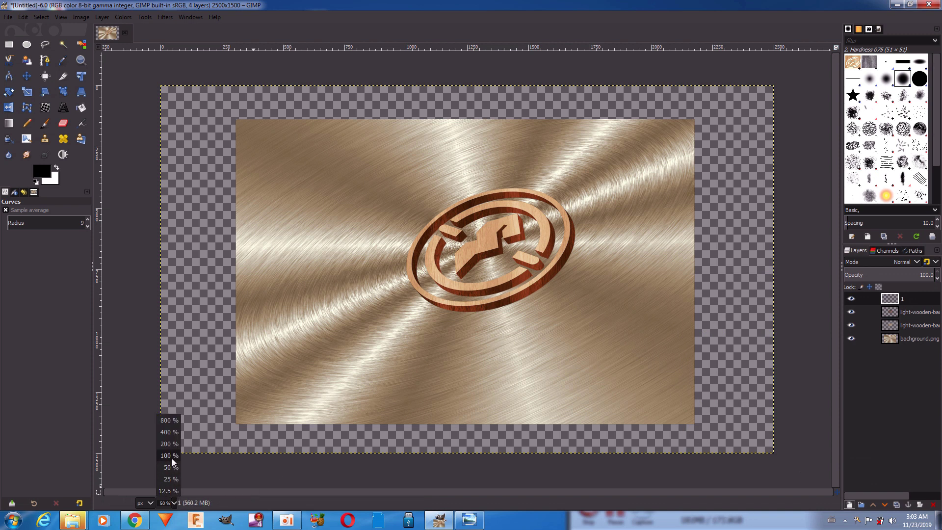
click(171, 456)
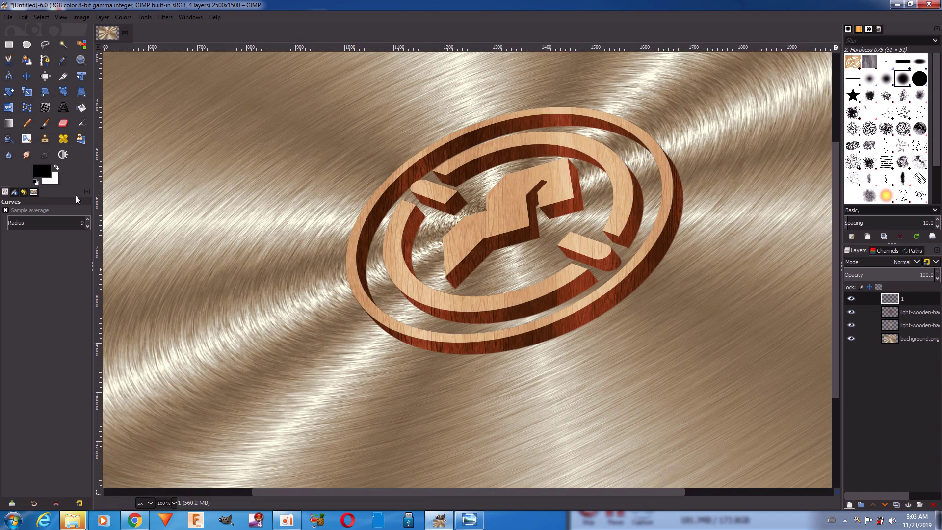
Step: Stroke a short two-point path with a 3 px white line across the logo's centre
click(50, 61)
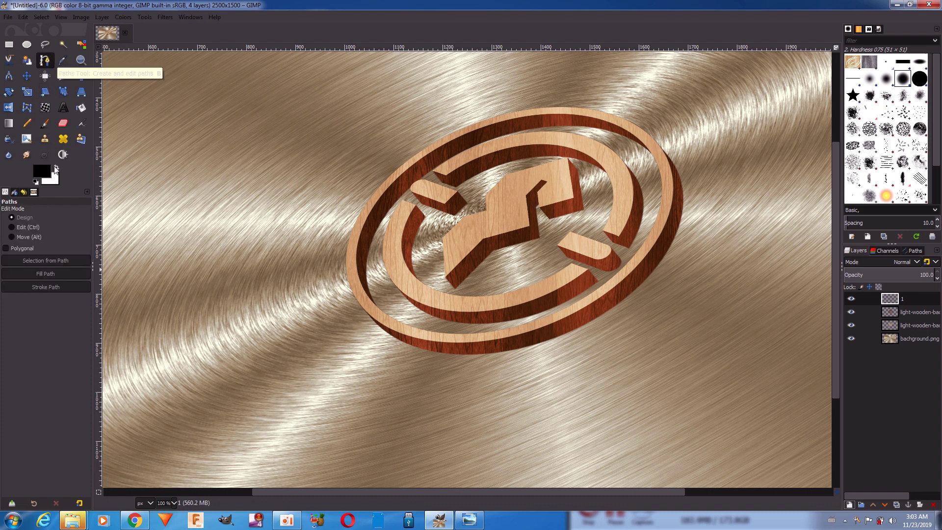
click(55, 168)
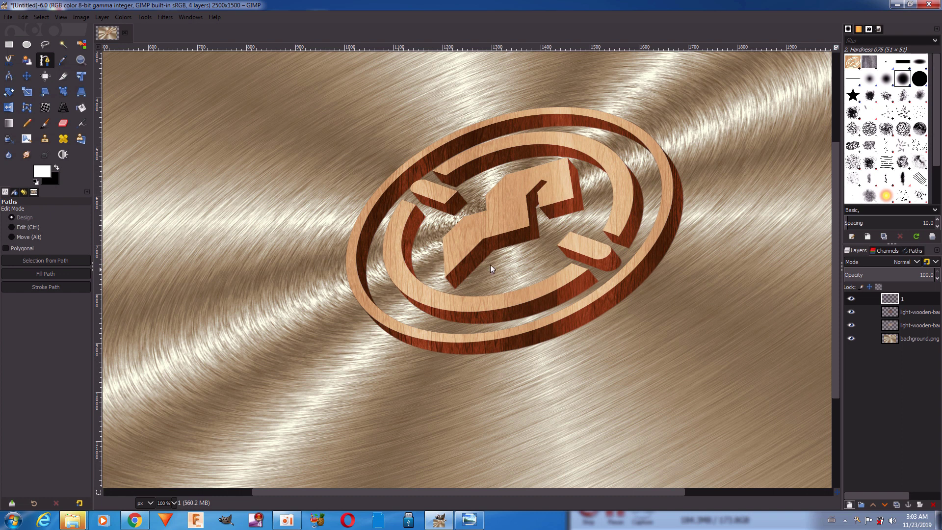
click(481, 234)
drag(497, 258, 496, 255)
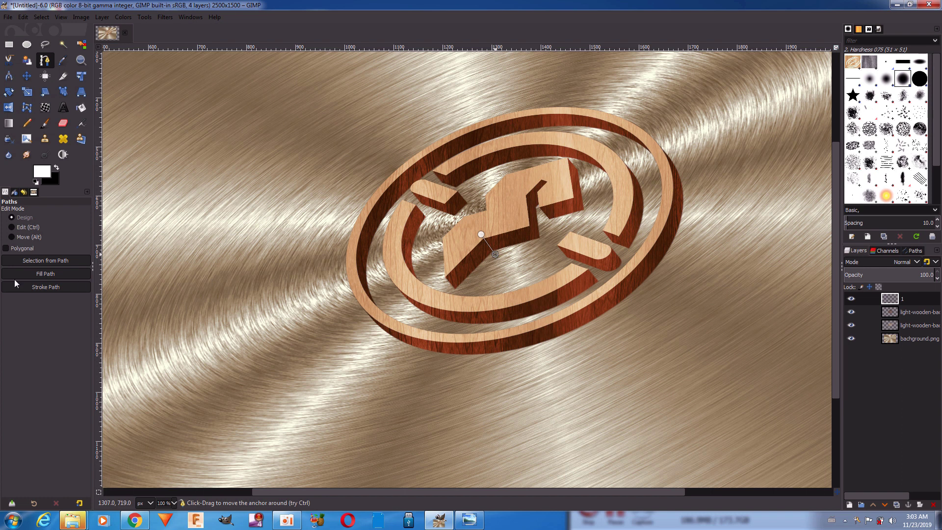
click(34, 287)
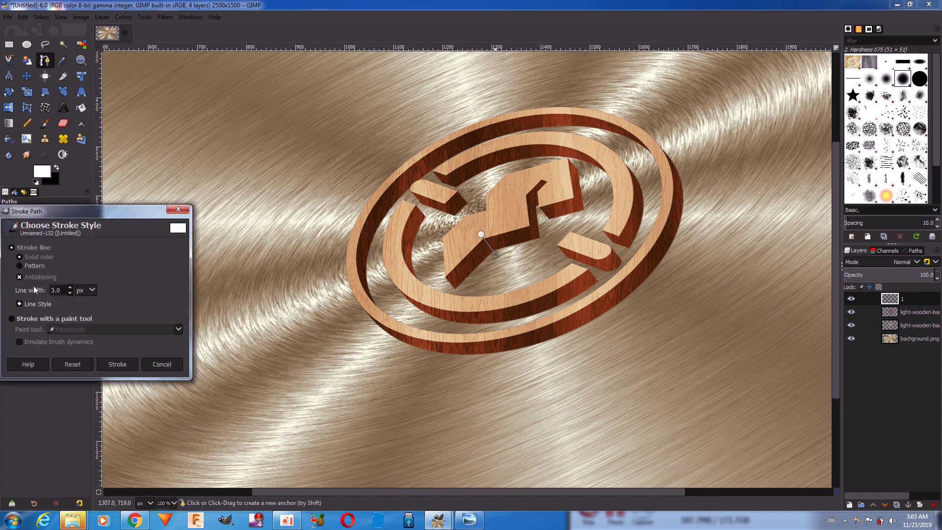
click(110, 363)
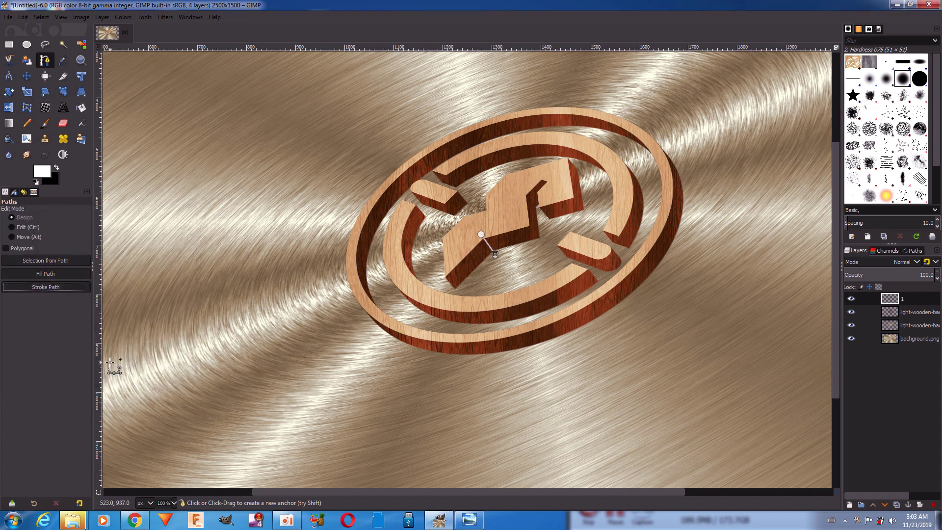
click(27, 76)
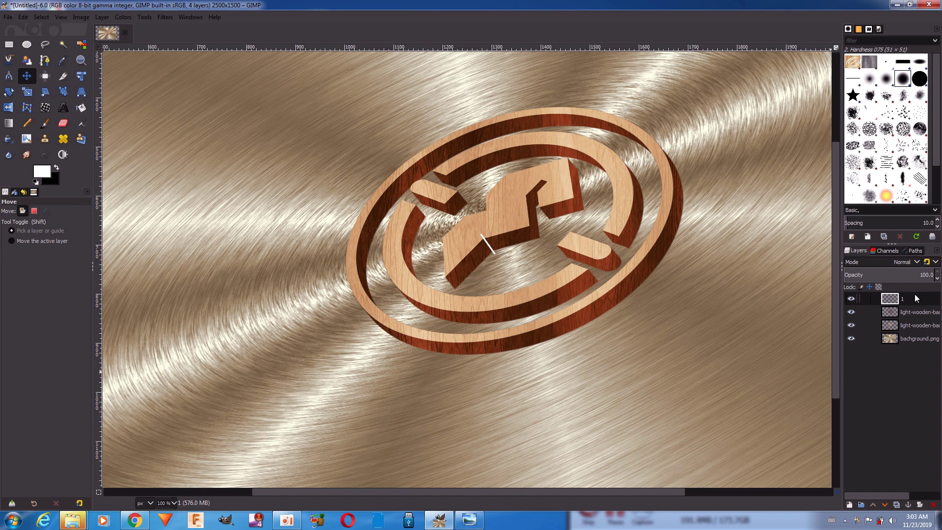
Step: Duplicate the streak three times, placing copies on the right edge and above the original
click(853, 299)
click(896, 504)
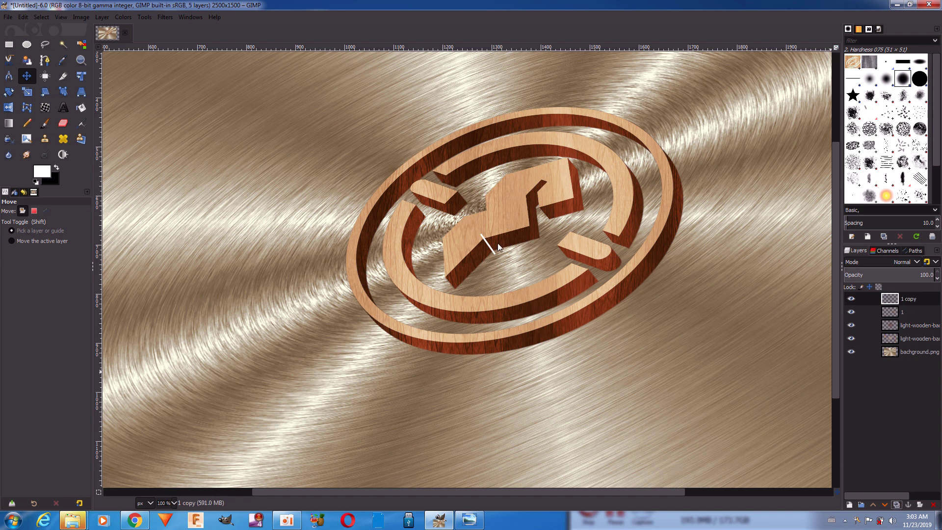
drag(491, 246, 526, 239)
click(850, 299)
click(896, 505)
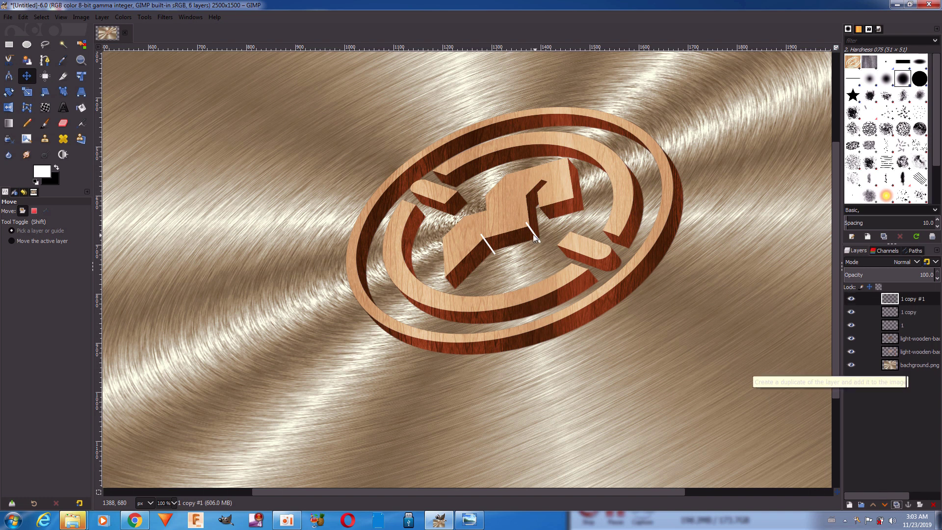
drag(531, 231, 534, 203)
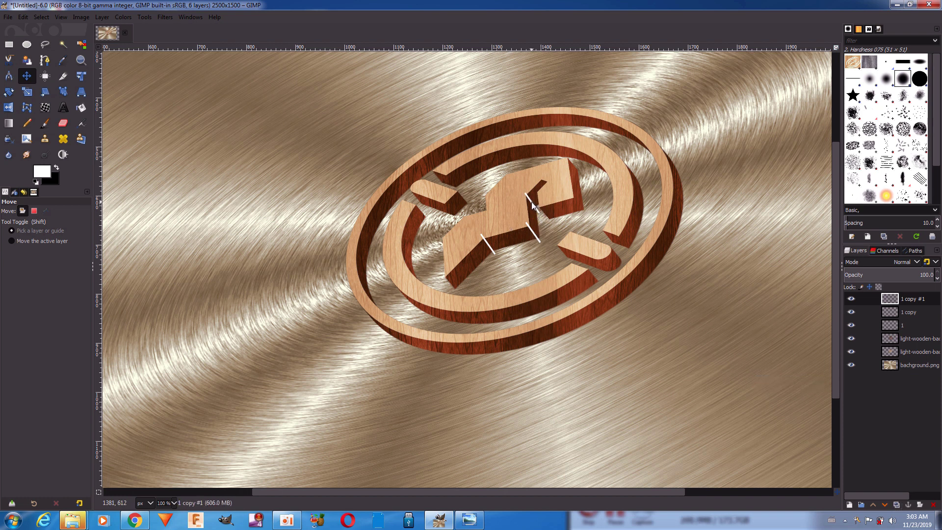
click(896, 504)
drag(531, 205, 534, 204)
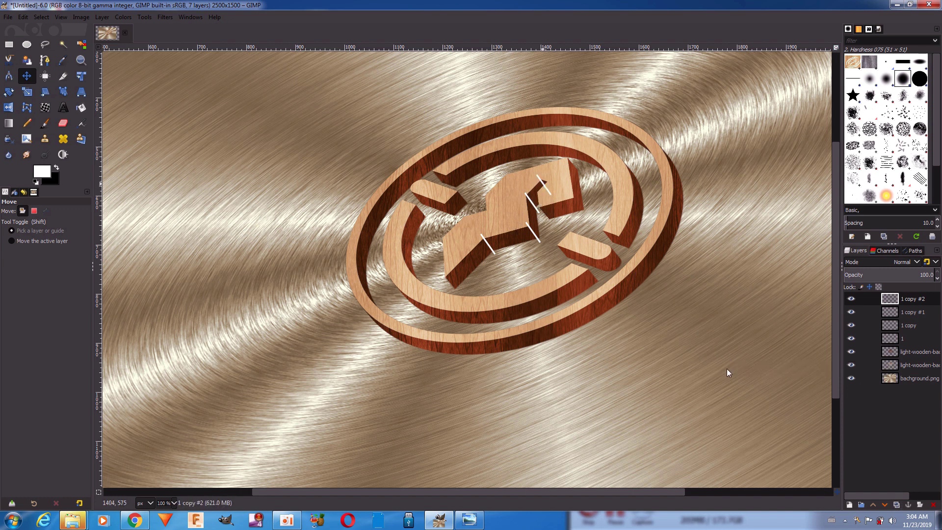
Step: Add four more streak copies on the centre shape's left, upper-left, right and inner-right edges
click(851, 298)
click(895, 505)
mouse_move(542, 184)
mouse_down()
mouse_move(457, 202)
mouse_move(451, 214)
mouse_up()
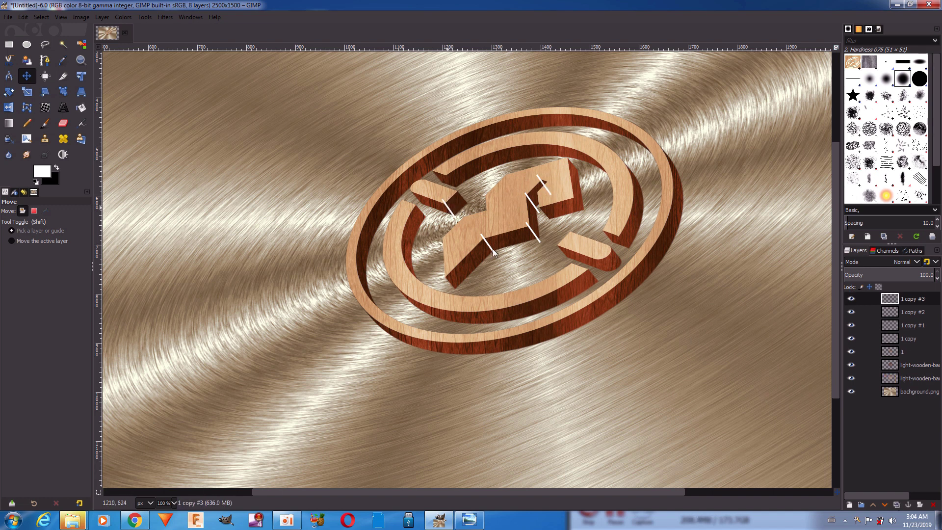
click(897, 505)
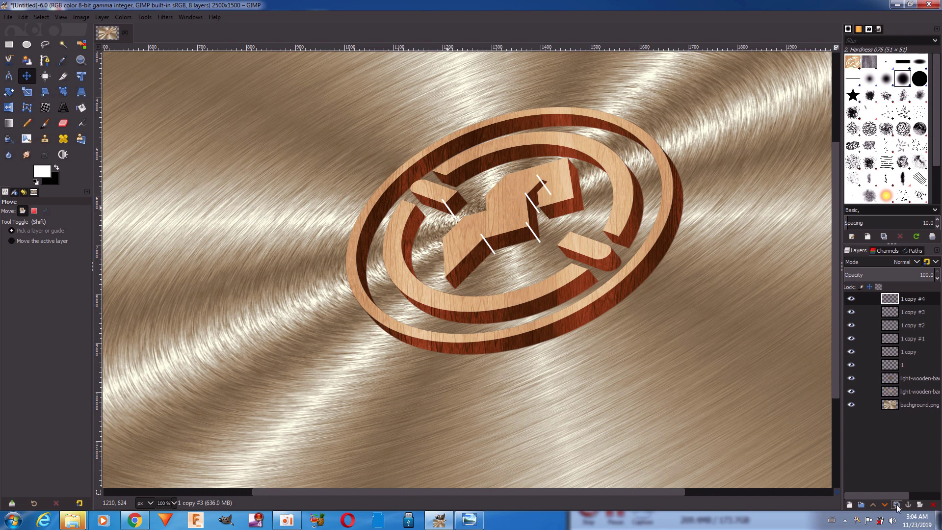
drag(451, 215, 451, 180)
click(896, 505)
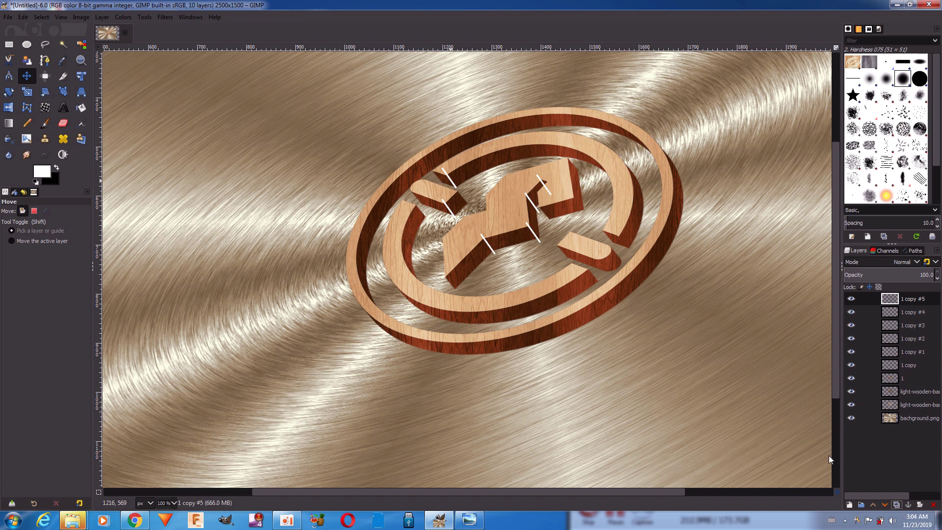
mouse_move(450, 179)
mouse_down()
mouse_move(581, 229)
mouse_move(578, 206)
mouse_up()
click(896, 505)
drag(576, 203, 602, 242)
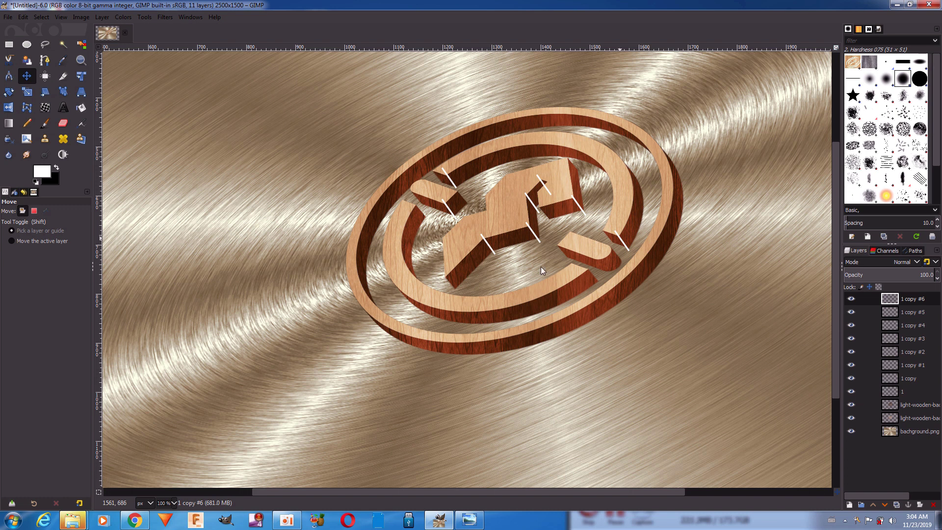
Step: Merge the five topmost streak copies down one after another
right_click(902, 298)
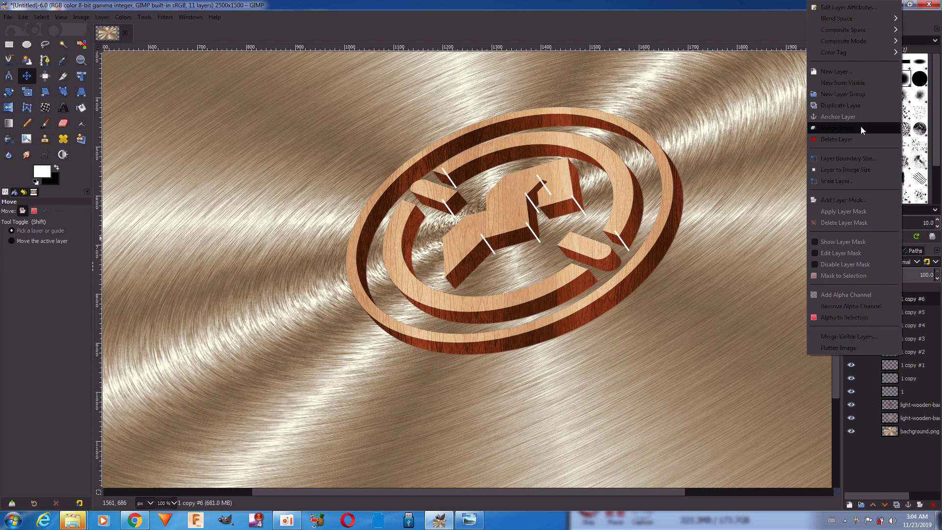
click(860, 128)
right_click(883, 299)
click(852, 128)
right_click(894, 299)
click(868, 127)
right_click(877, 298)
click(824, 127)
right_click(874, 298)
click(829, 128)
Step: Merge '1 copy #1' and '1 copy' down into layer 1 and check the streaks
click(851, 299)
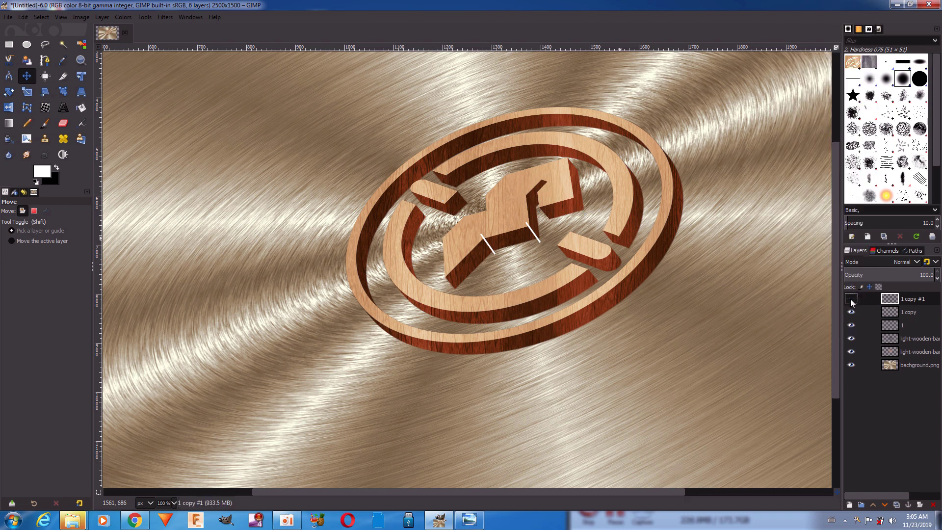
right_click(875, 298)
click(842, 128)
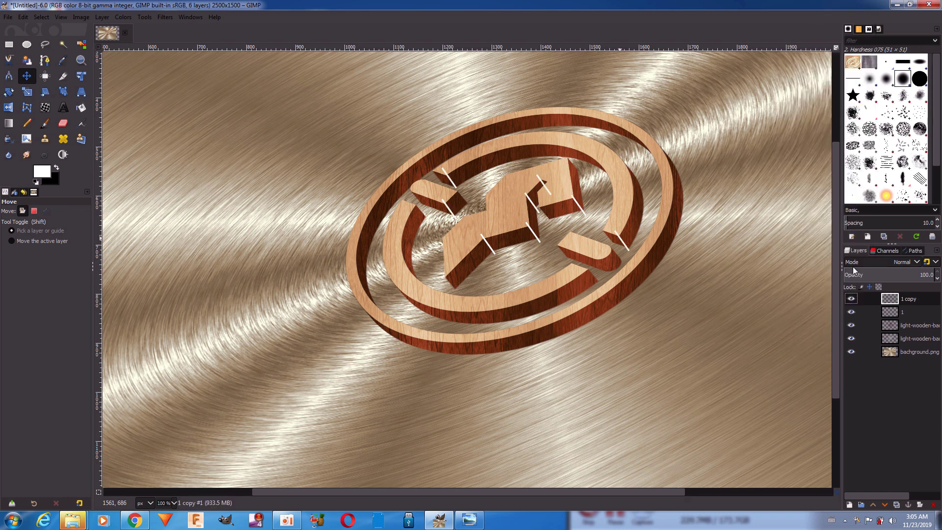
right_click(869, 295)
click(830, 130)
click(851, 299)
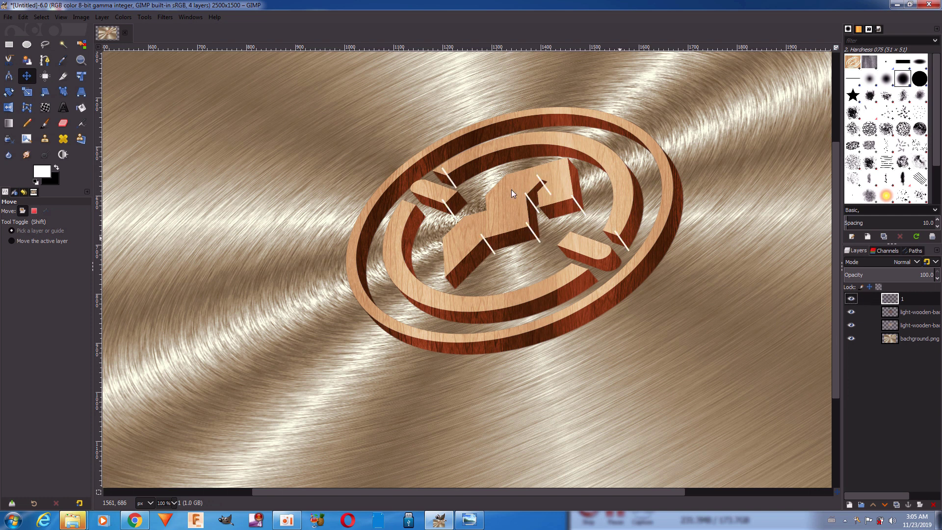
click(148, 21)
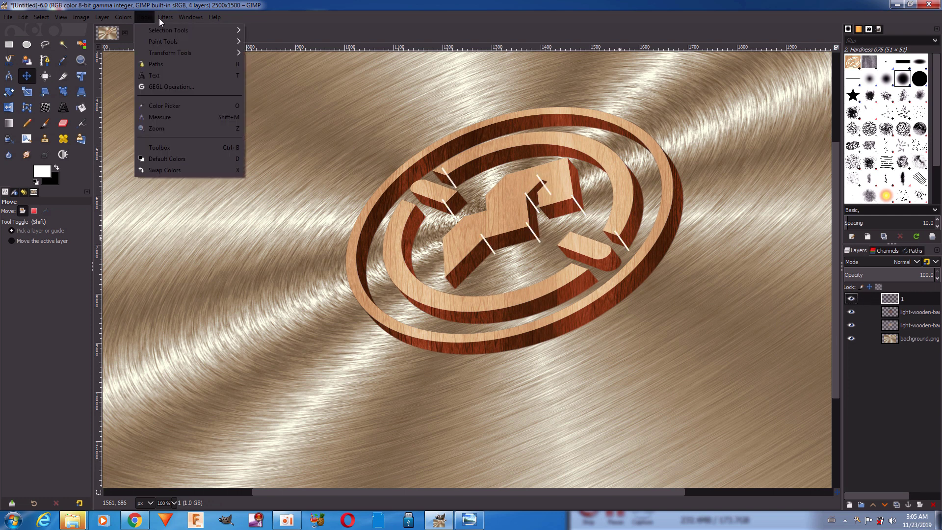
mouse_move(213, 84)
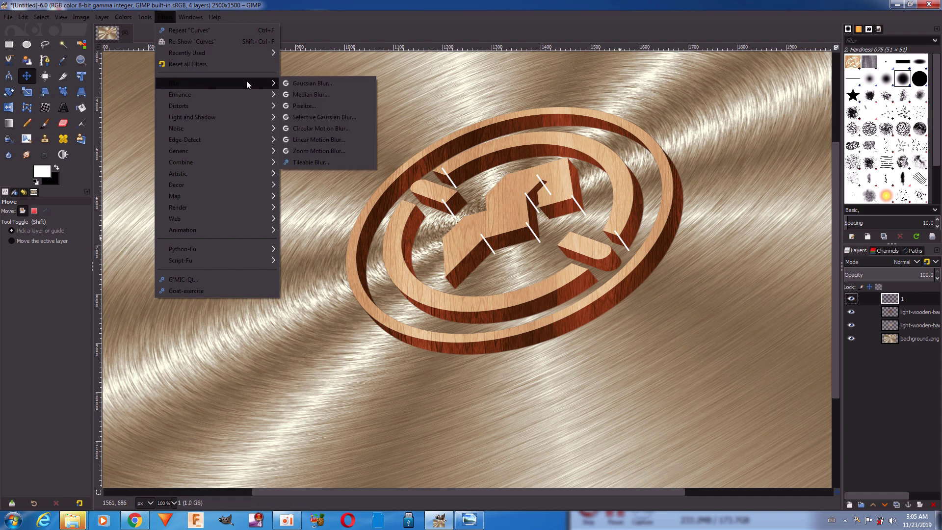
Step: Apply a 1.5 px Gaussian Blur to the white streak layer
click(295, 82)
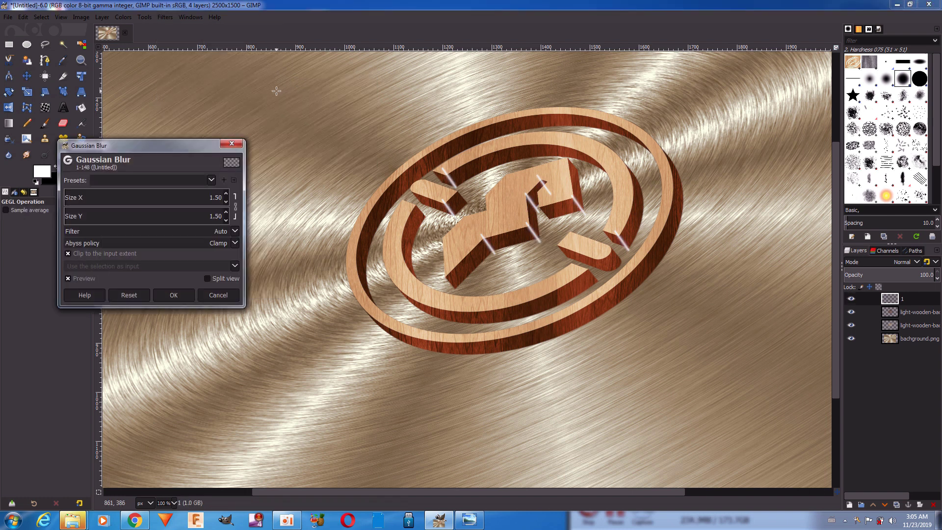
click(225, 201)
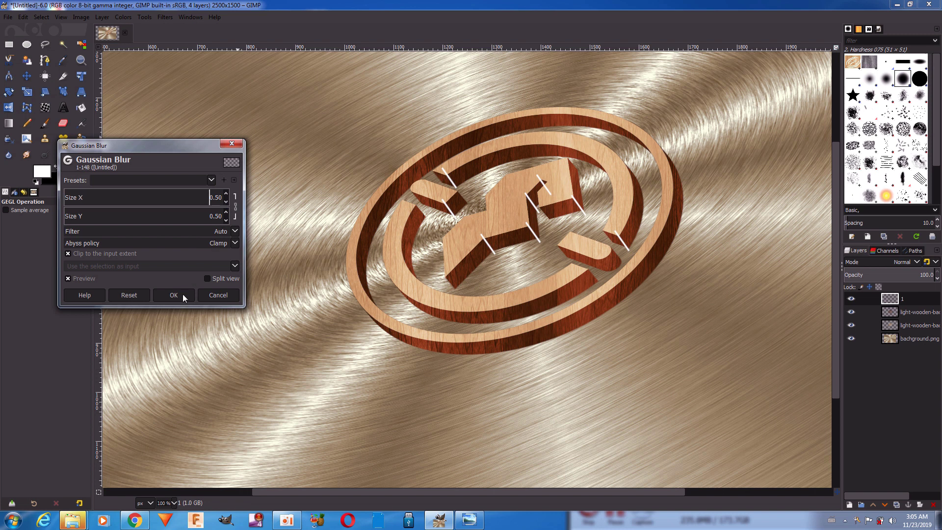
click(226, 193)
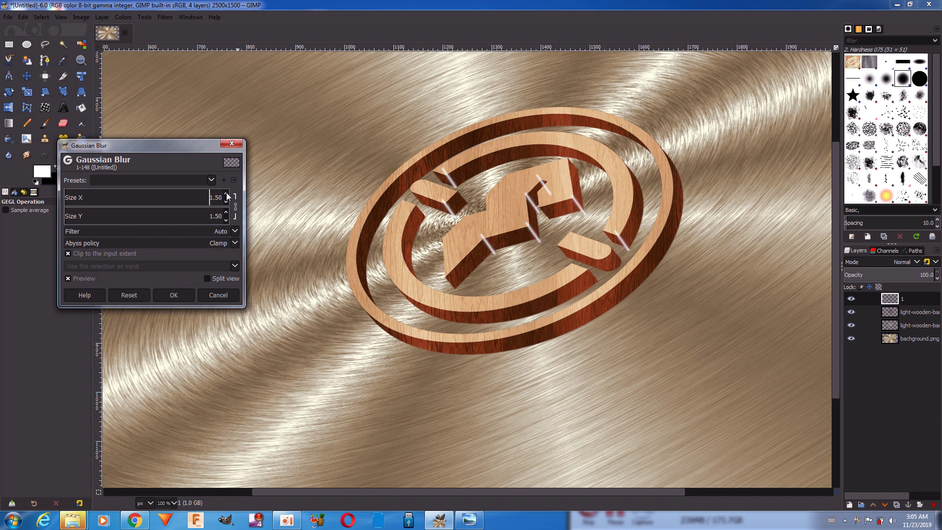
click(175, 296)
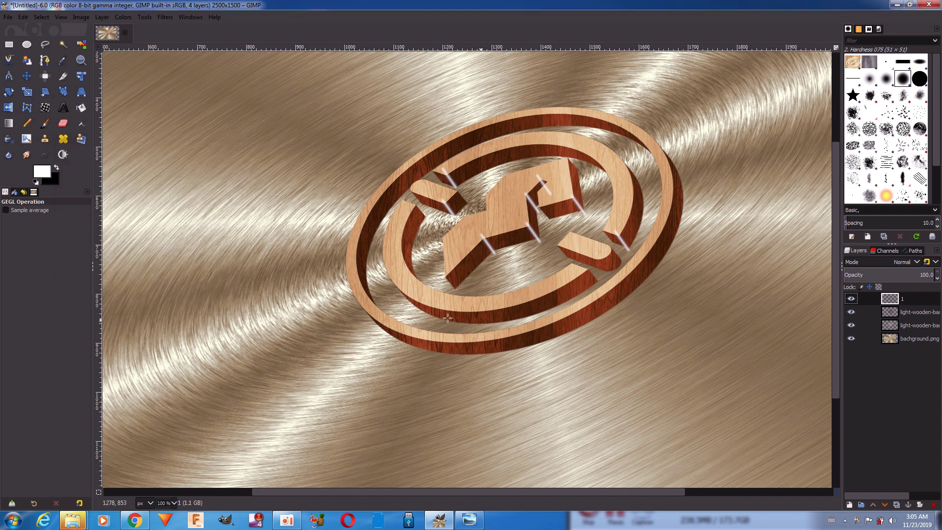
Step: Cut streak parts outside the wood logo's alpha shape and lower layer 1's opacity to about 43
click(852, 311)
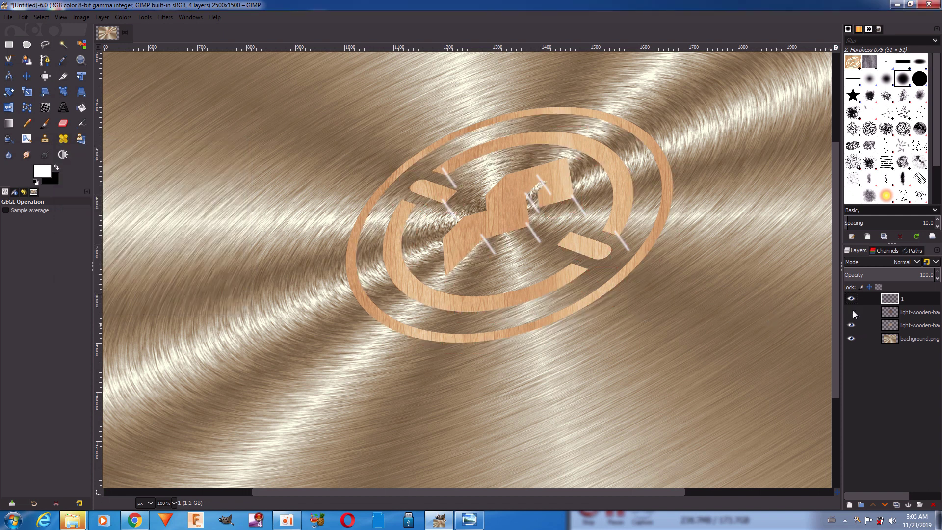
right_click(896, 310)
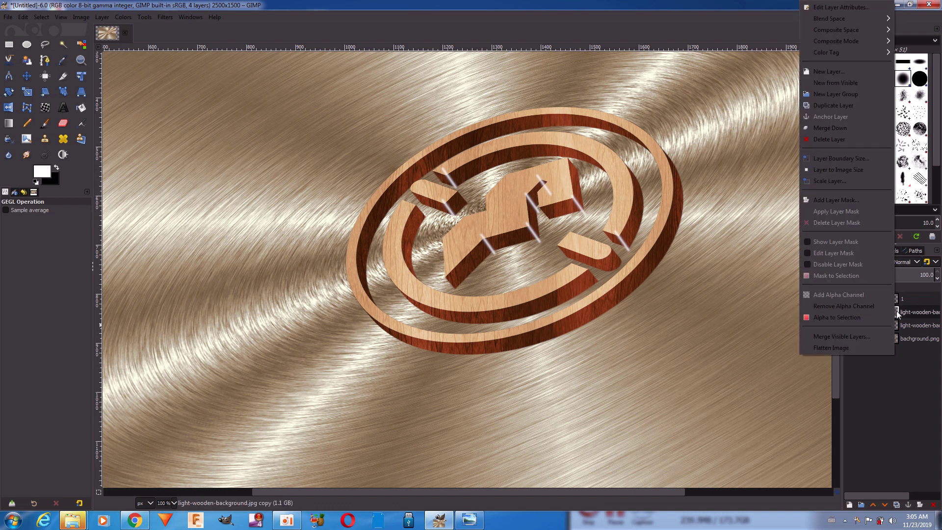
click(862, 318)
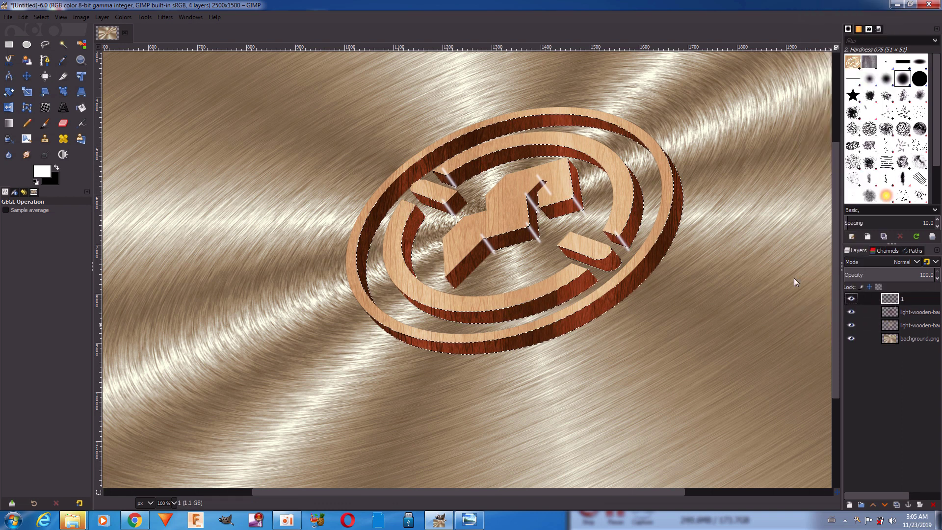
click(41, 16)
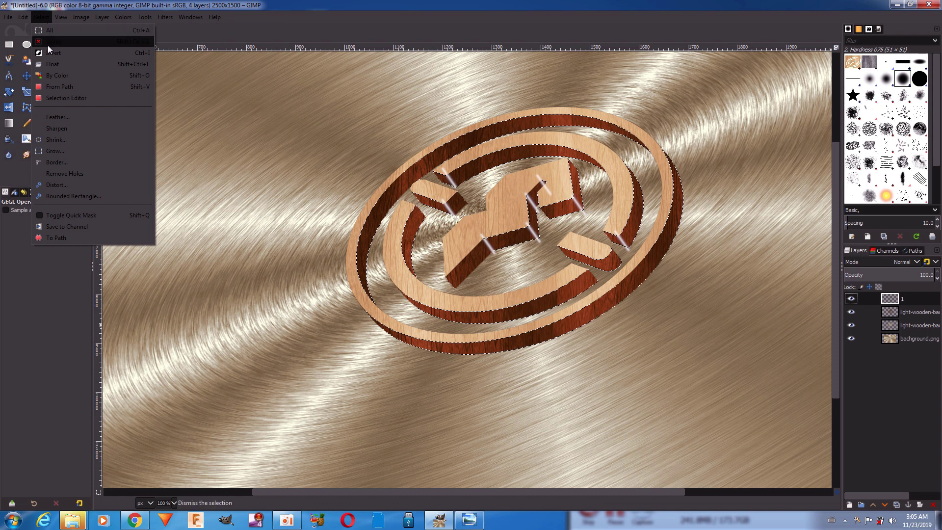
click(48, 45)
click(23, 17)
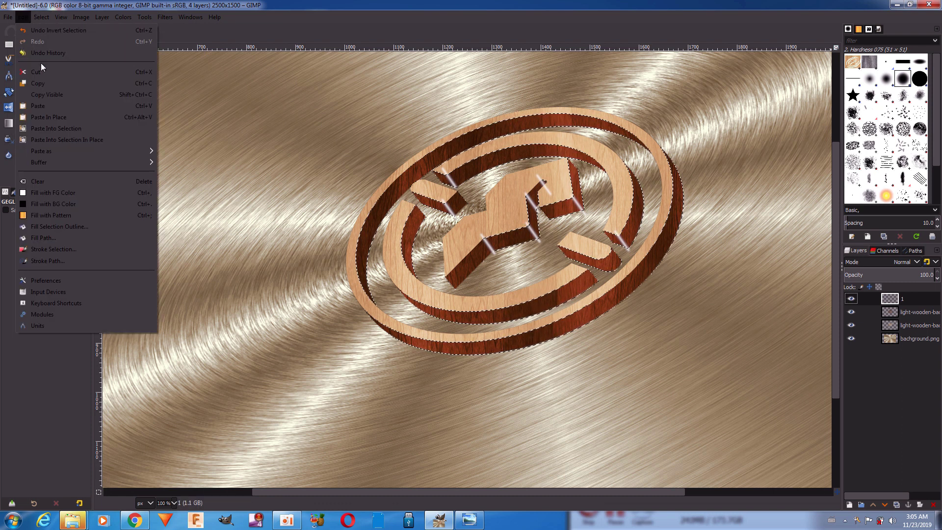
click(41, 65)
click(42, 16)
click(46, 45)
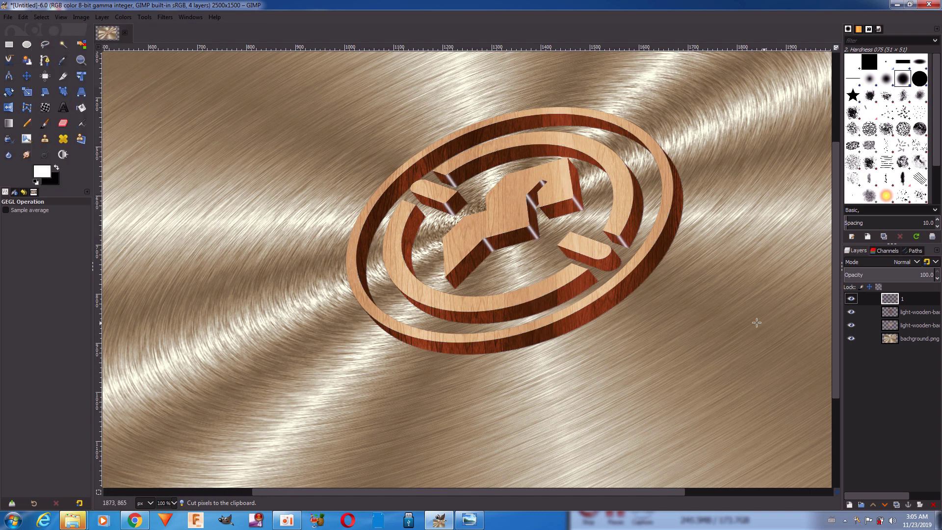
mouse_move(898, 273)
mouse_down()
mouse_move(868, 277)
mouse_move(876, 279)
mouse_up()
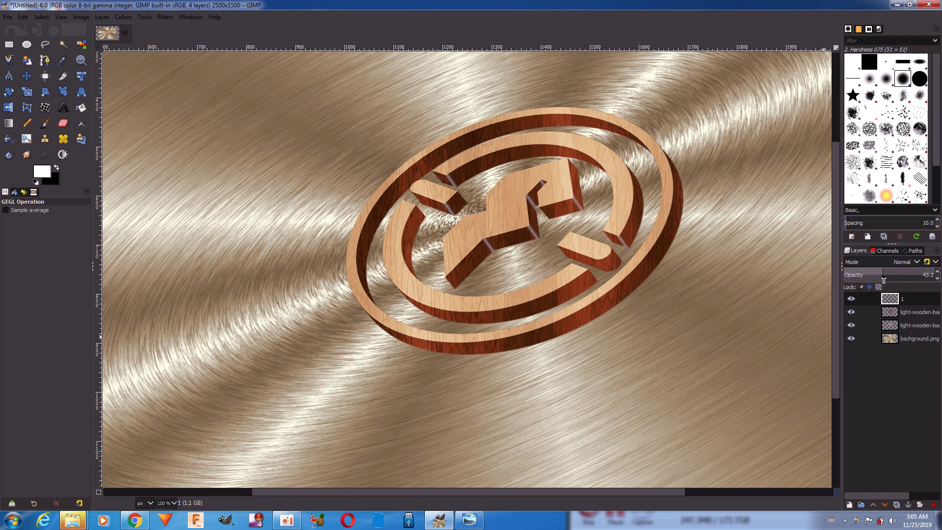
Step: Confirm 43.8 streak opacity and add an empty transparent layer '1 #1' on top
key(Return)
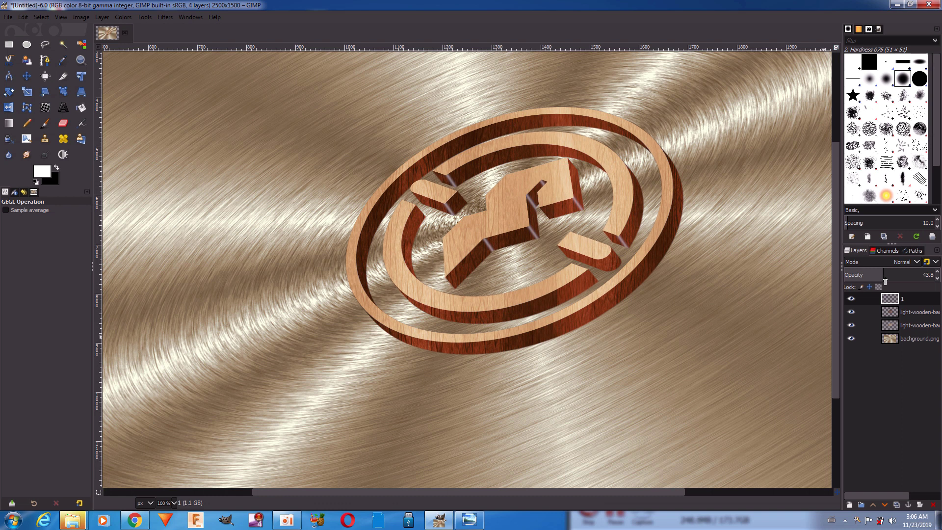
click(848, 505)
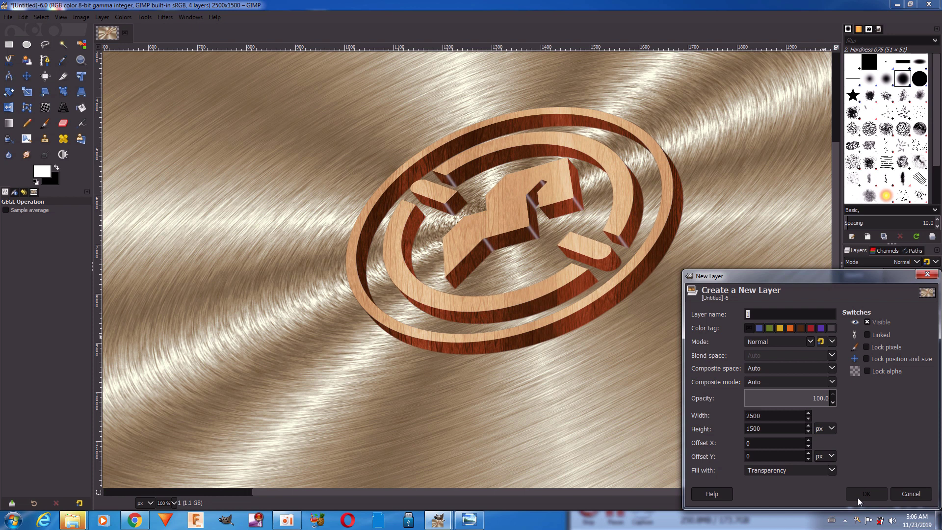
click(857, 495)
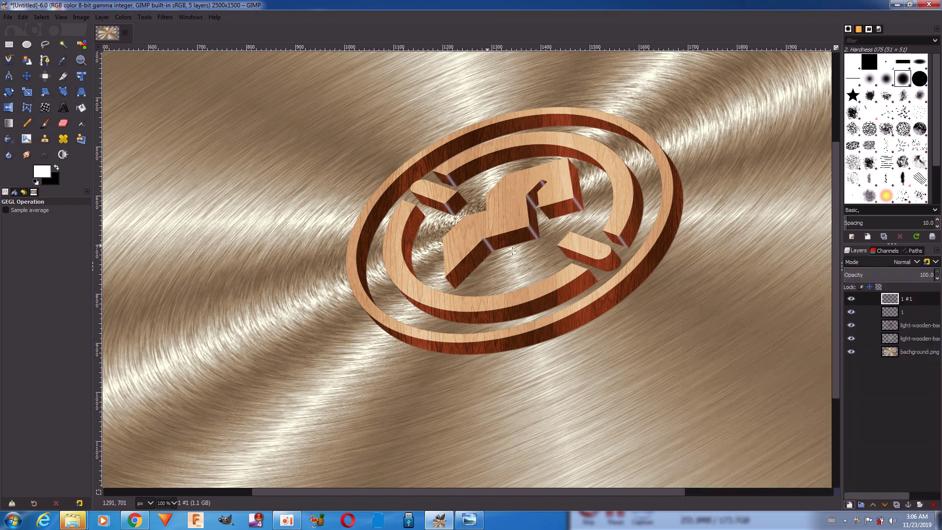
click(46, 62)
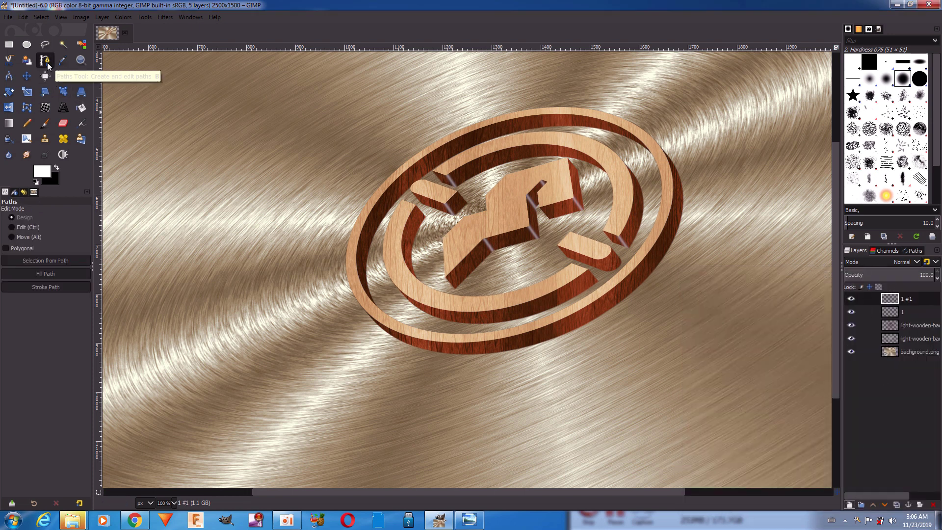
click(57, 167)
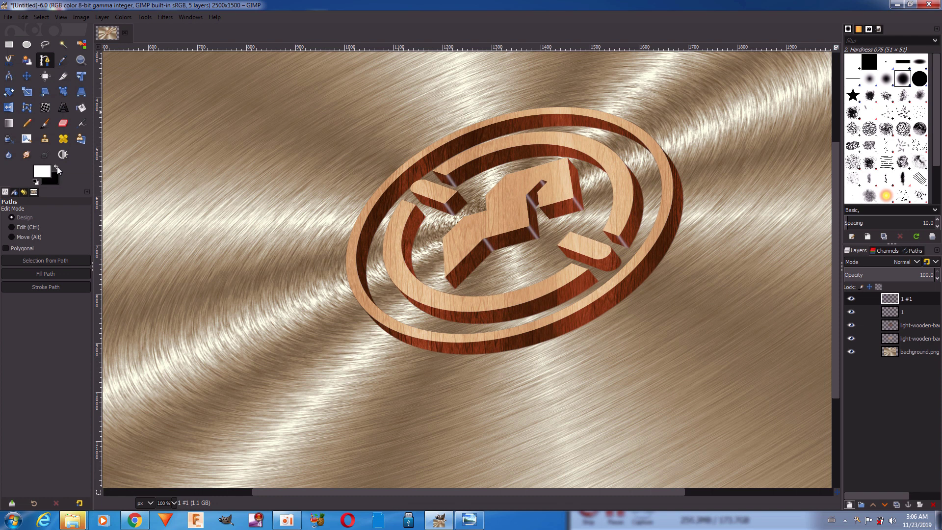
Step: Fill a two-point path across the outer ring's left edge with solid white
drag(361, 218, 372, 246)
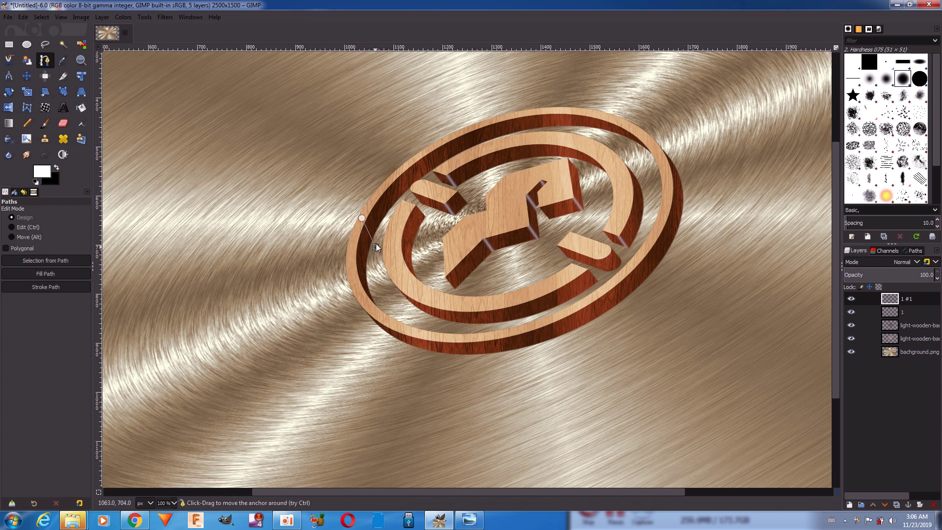
drag(375, 237, 364, 211)
click(59, 273)
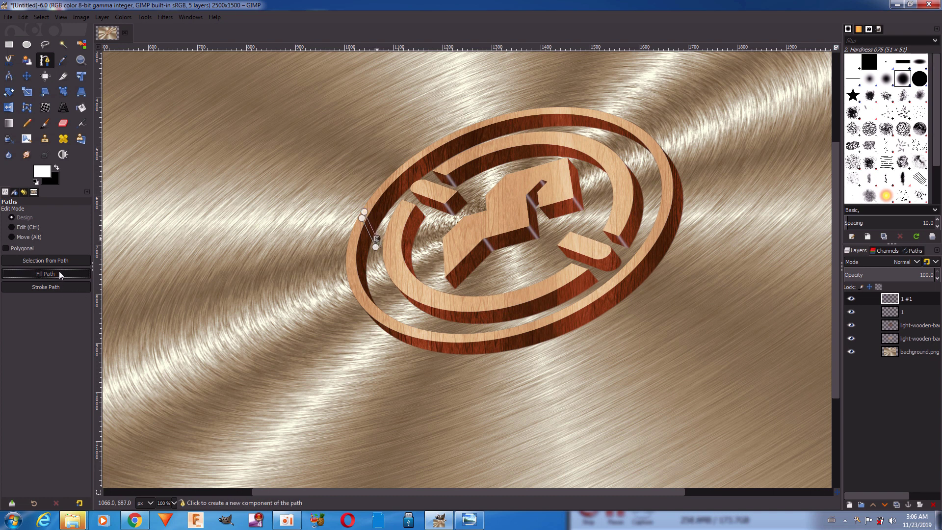
click(119, 317)
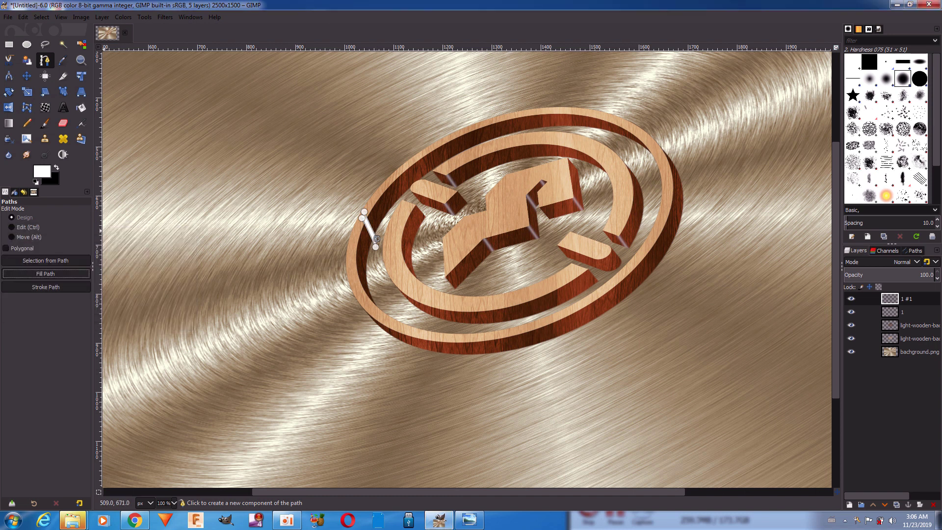
click(24, 79)
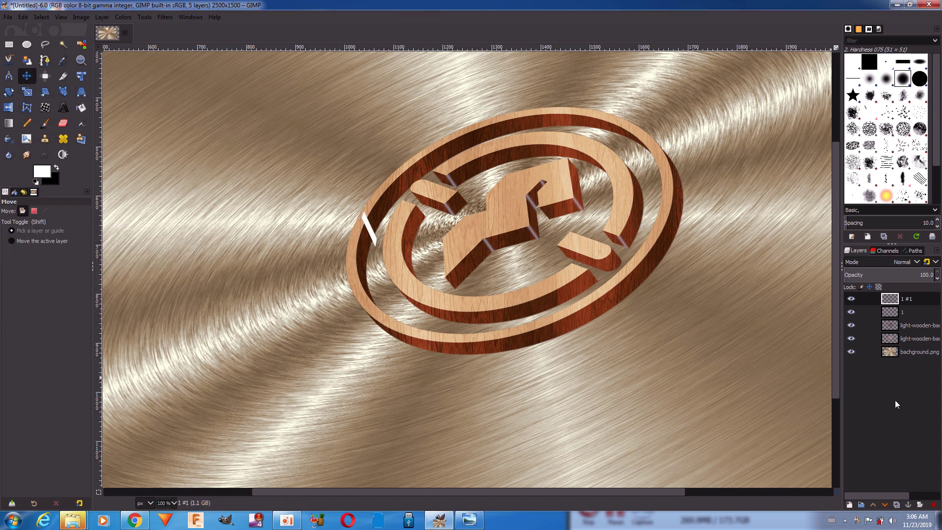
Step: Duplicate the stripe onto the outer ring's top, its upper right, and the lower centre shape
click(896, 503)
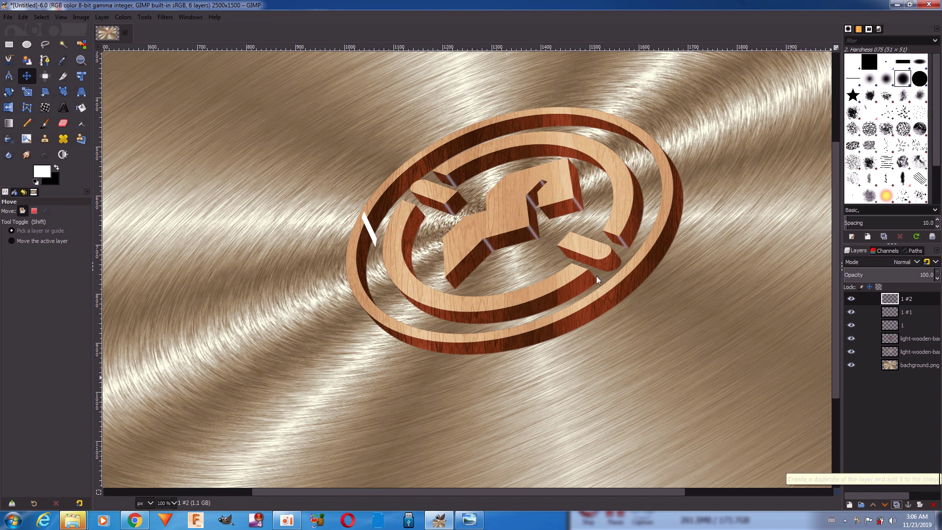
drag(373, 238, 472, 142)
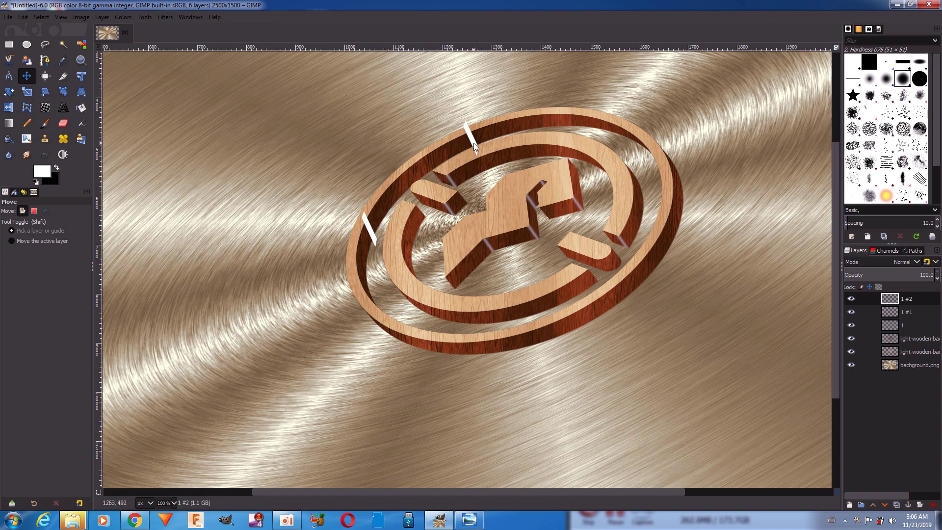
click(899, 505)
mouse_move(471, 140)
mouse_down()
mouse_move(578, 119)
mouse_move(590, 128)
mouse_move(516, 149)
mouse_move(509, 211)
mouse_up()
click(896, 505)
click(897, 505)
mouse_move(466, 275)
mouse_down()
mouse_move(455, 277)
mouse_move(505, 242)
mouse_move(609, 274)
mouse_up()
click(897, 506)
click(896, 506)
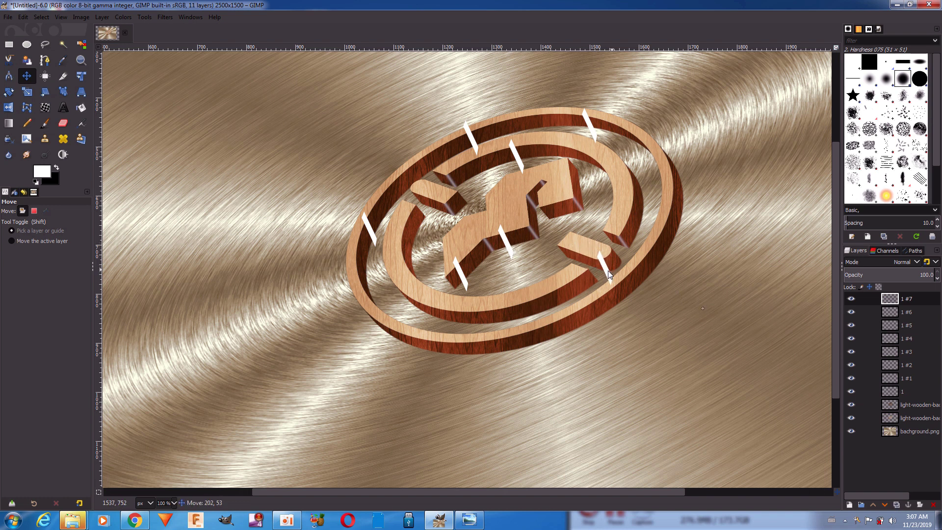
Step: Rotate one stripe copy by -12.21° and nudge it onto the ring
key(shift+r)
mouse_move(657, 292)
mouse_down()
mouse_move(664, 326)
mouse_move(677, 323)
mouse_up()
click(803, 130)
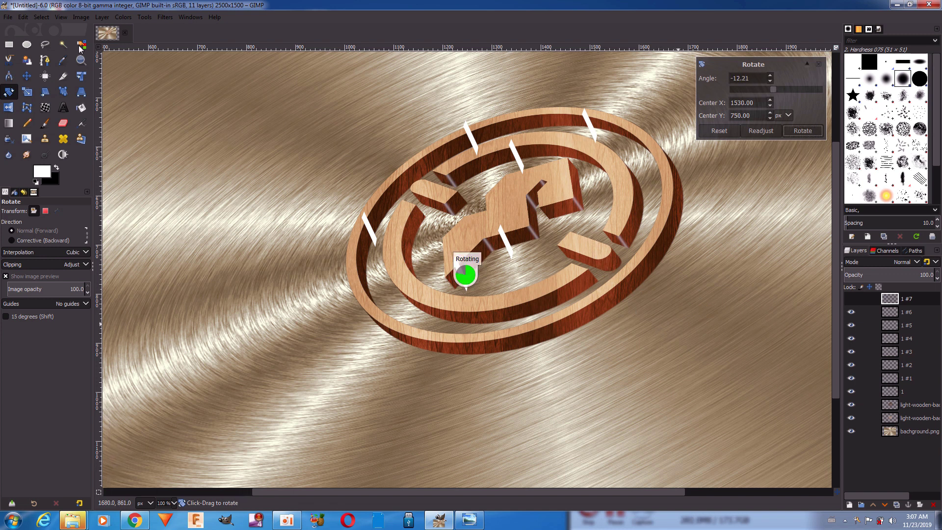
click(39, 19)
click(31, 80)
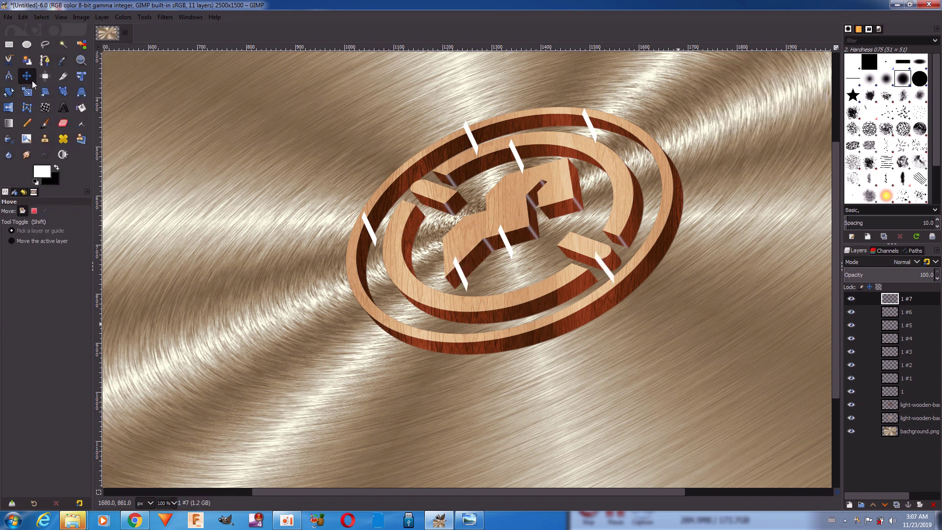
drag(614, 276, 620, 271)
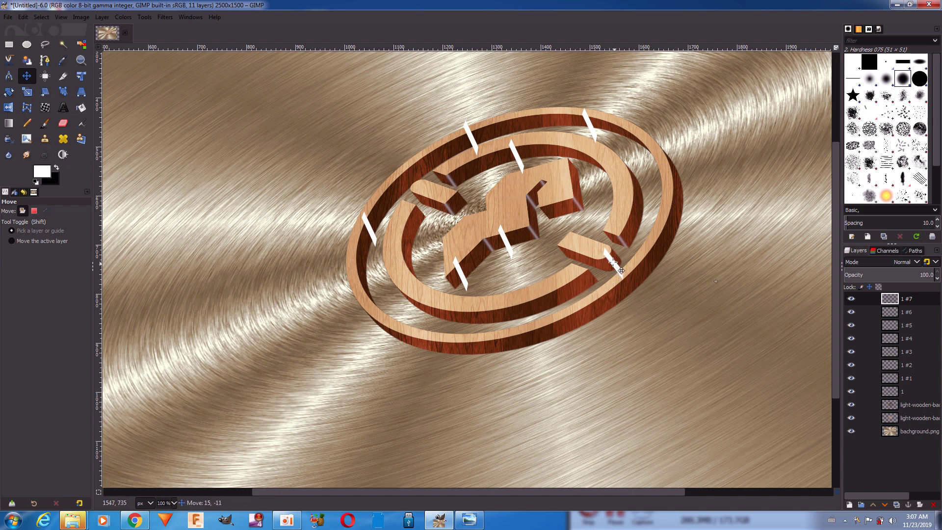
Step: Duplicate further stripe copies with Shift+Ctrl+D and spread them across the logo
key(shift+ctrl+d)
mouse_move(617, 268)
mouse_down()
mouse_move(588, 289)
mouse_move(629, 232)
mouse_up()
key(shift+ctrl+d)
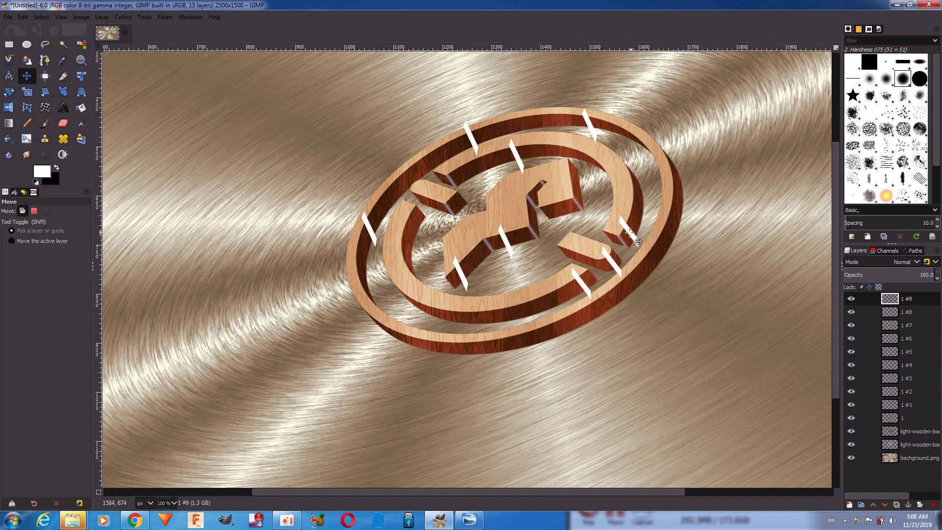
key(shift+ctrl+d)
mouse_move(630, 233)
mouse_down()
mouse_move(422, 231)
mouse_move(461, 342)
mouse_move(489, 355)
mouse_up()
click(896, 504)
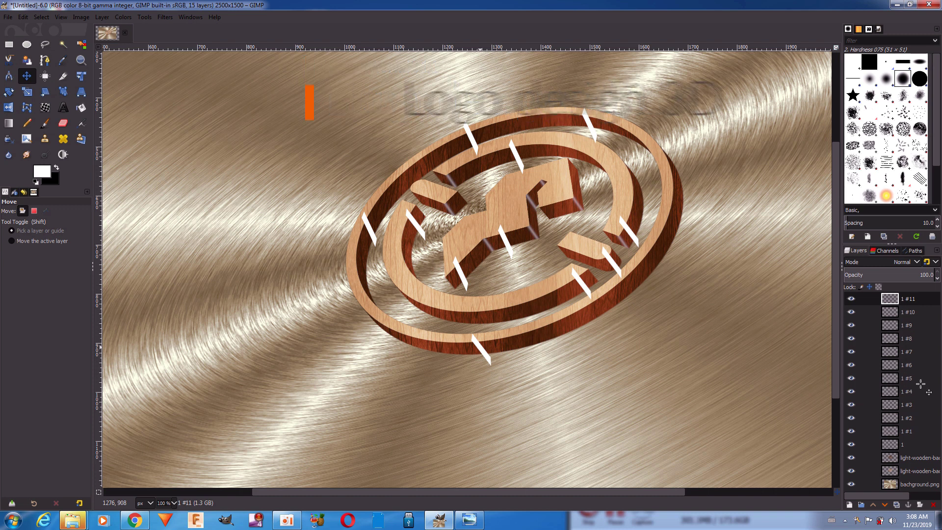
Step: Merge the top five white stripe copies down, one after another
right_click(899, 300)
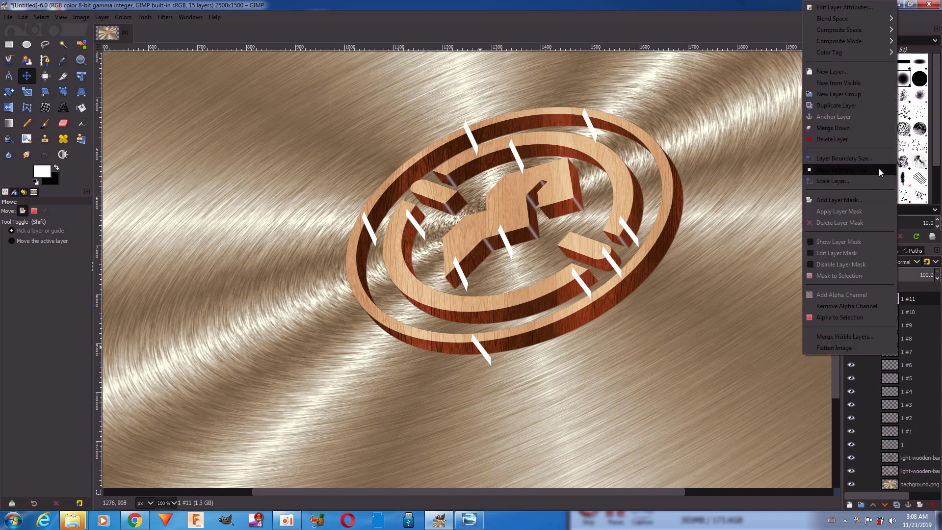
click(875, 129)
right_click(881, 295)
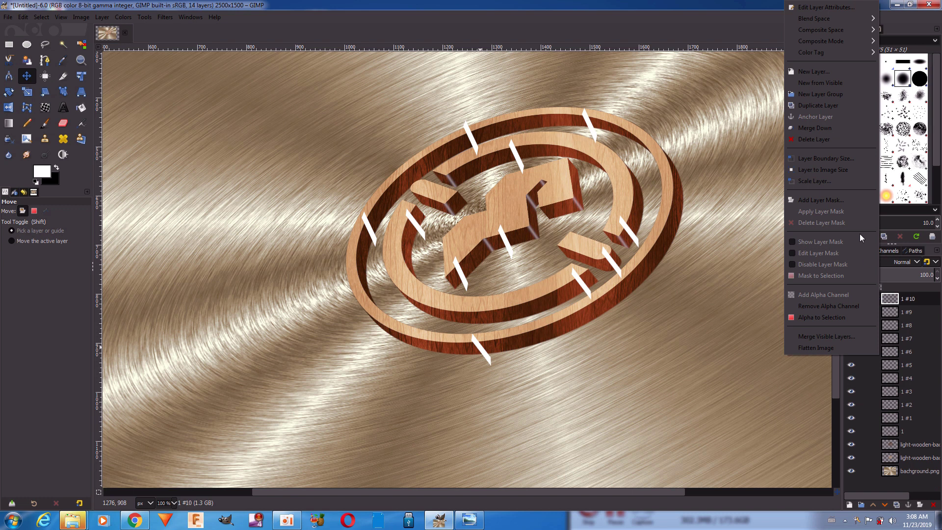
click(824, 139)
right_click(896, 304)
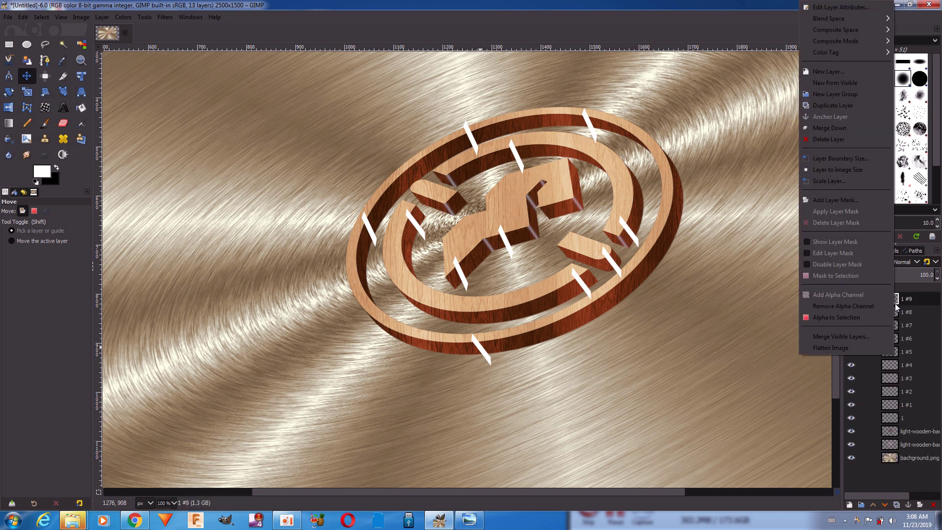
click(834, 128)
right_click(895, 300)
click(858, 128)
right_click(879, 299)
click(829, 129)
Step: Merge the remaining stripe copies into layer 1 #1 and toggle its visibility to check
right_click(884, 299)
click(834, 129)
right_click(880, 299)
click(834, 128)
right_click(888, 298)
click(834, 128)
right_click(888, 298)
click(834, 128)
right_click(905, 300)
click(864, 126)
click(851, 299)
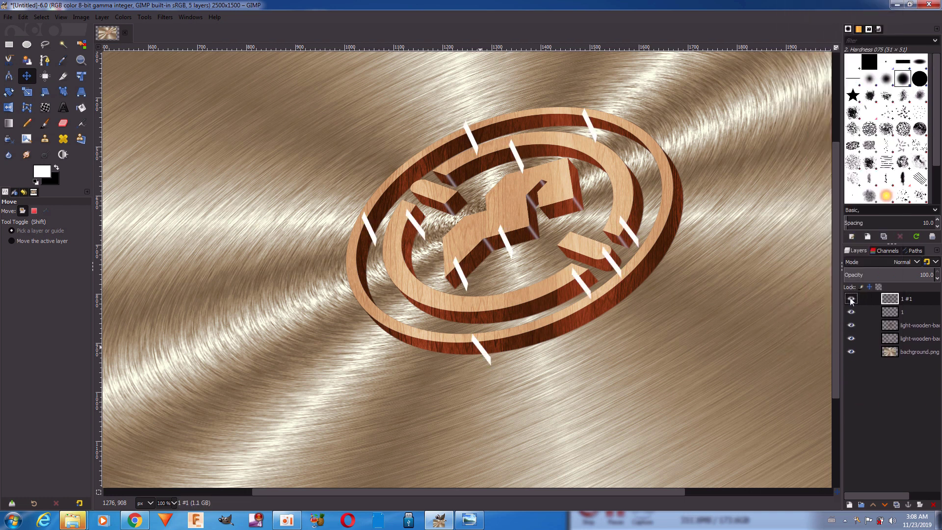
click(162, 17)
mouse_move(220, 83)
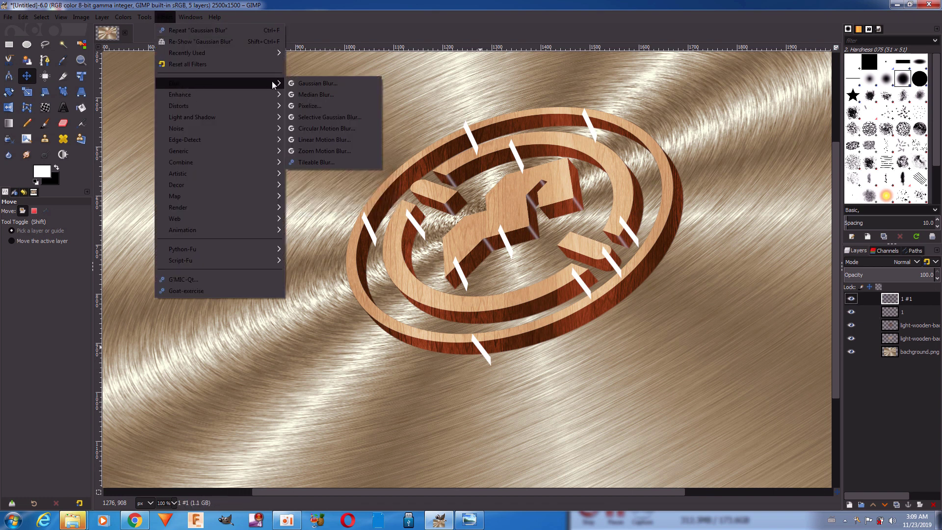
Step: Apply a Gaussian Blur of about 7.32 to the stripes, then toggle the wood layer to compare
click(319, 94)
click(71, 198)
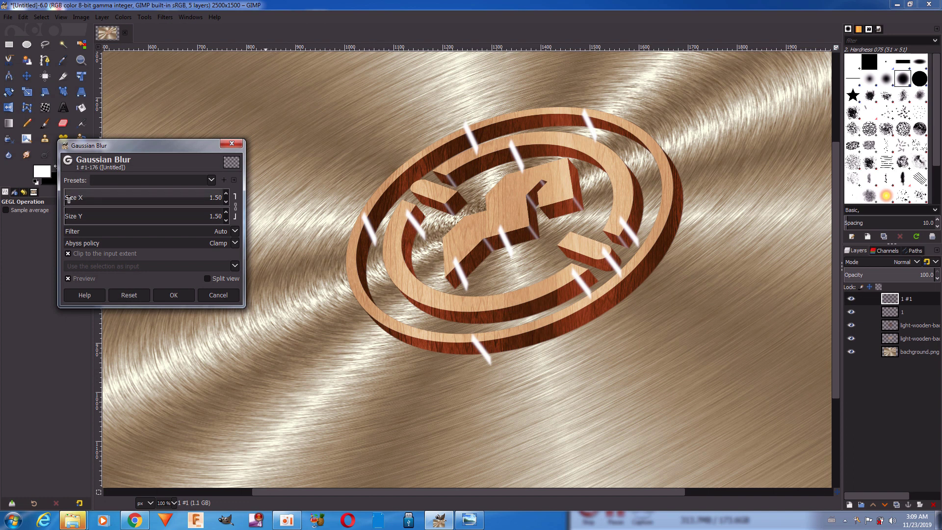
drag(70, 199, 75, 197)
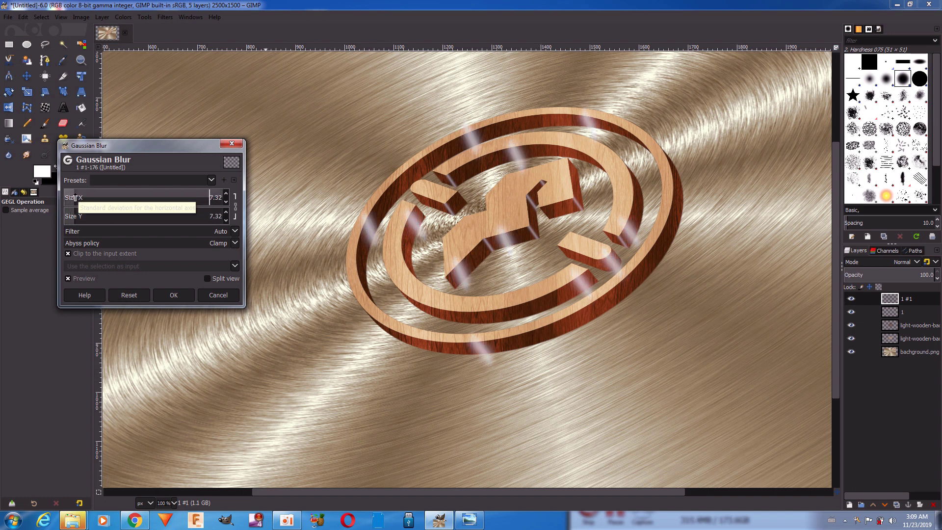
click(170, 296)
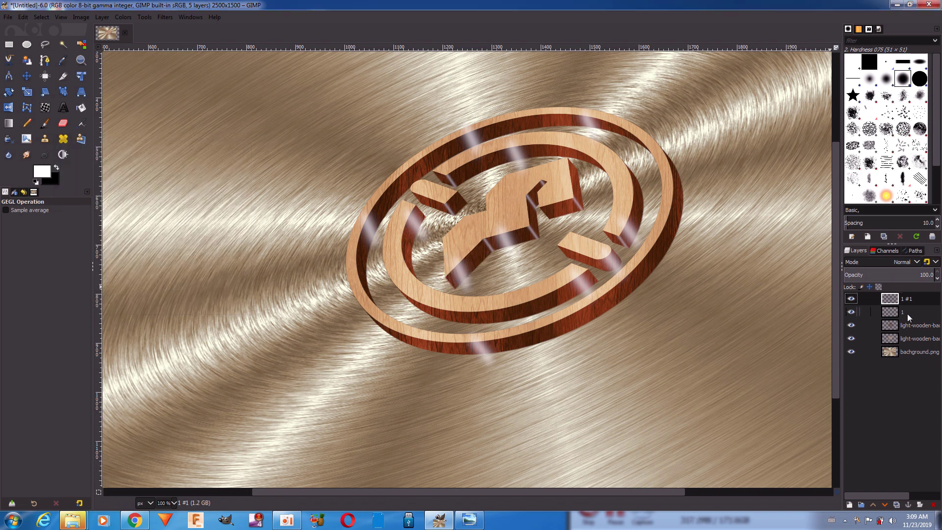
click(852, 324)
click(852, 324)
Step: Cut away stripe areas on layer 1 #1 outside the wooden logo's outline, then deselect
right_click(887, 328)
click(841, 318)
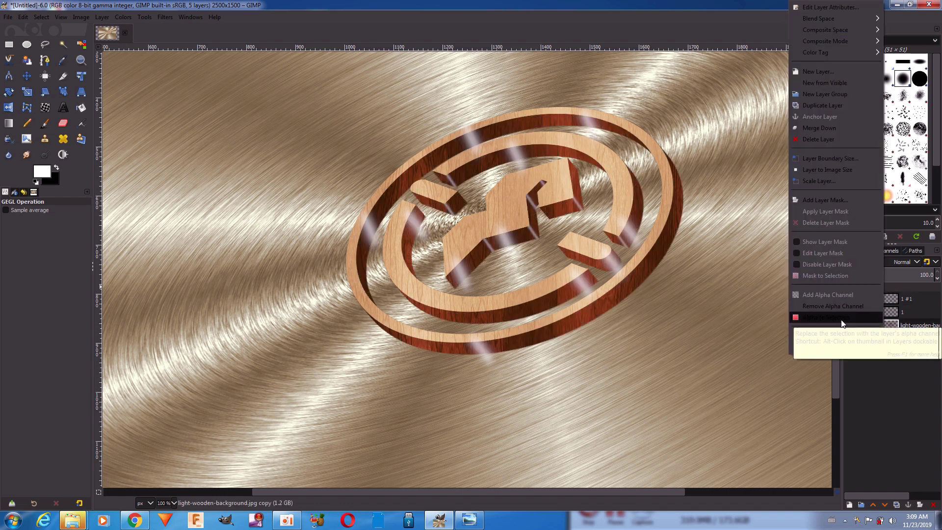
click(893, 298)
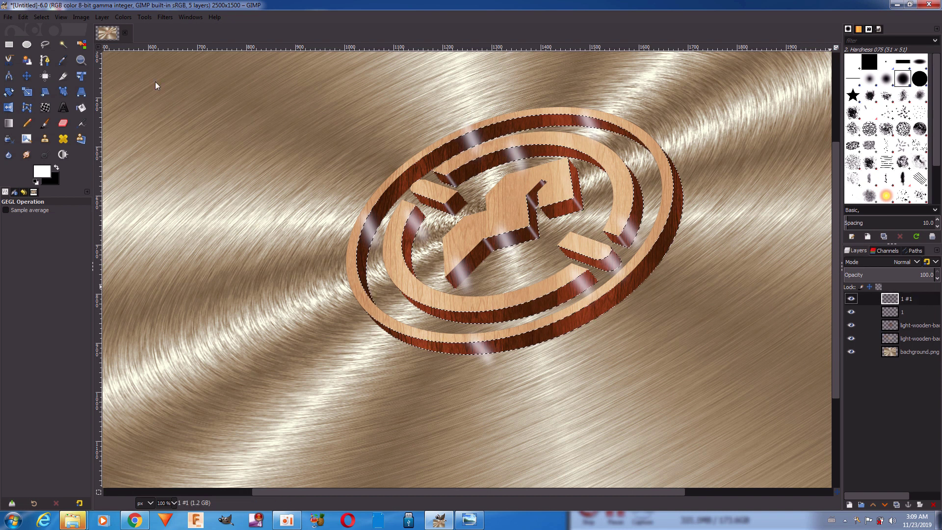
click(44, 18)
click(47, 52)
click(24, 18)
click(35, 72)
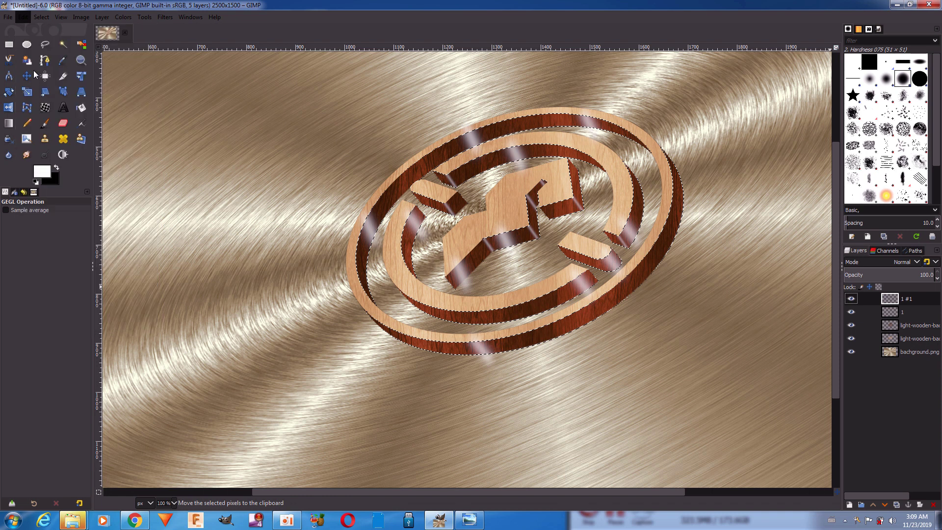
click(41, 16)
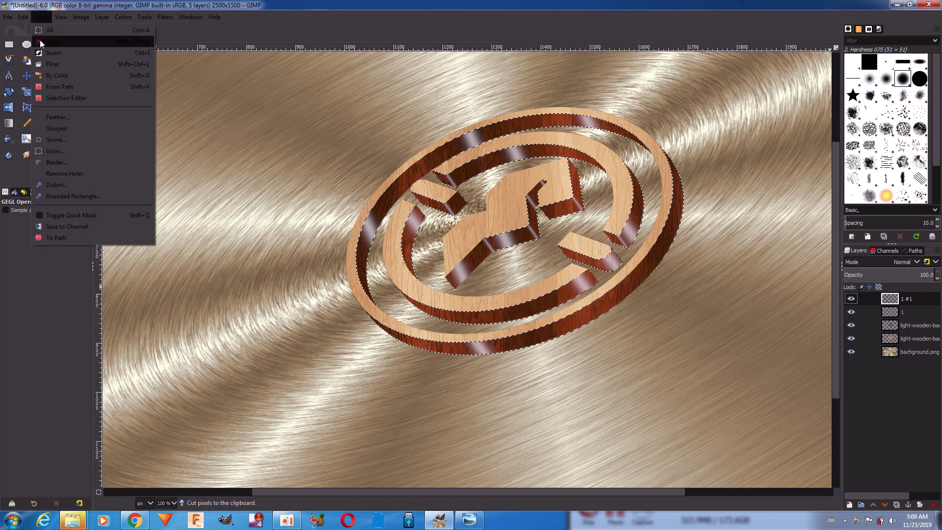
click(46, 40)
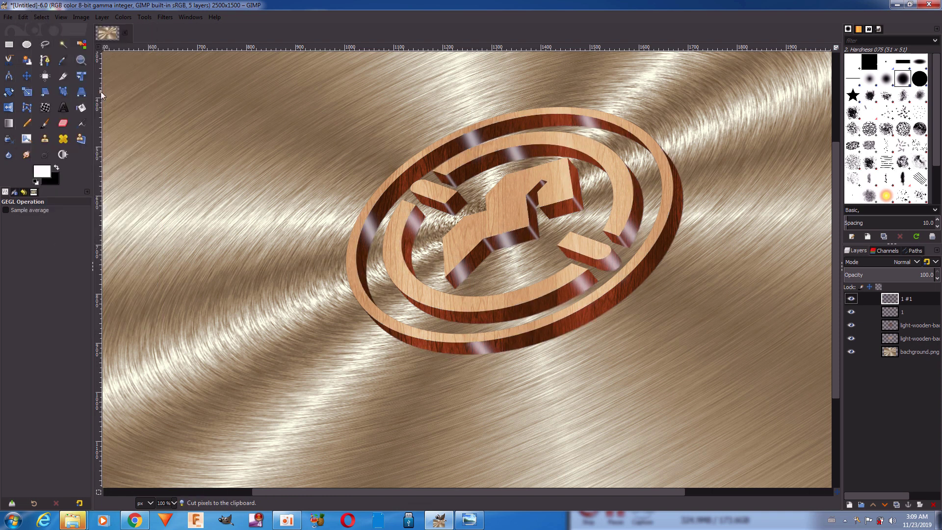
Step: Lower the stripe layer 1 #1 opacity to about 29.7
click(913, 276)
drag(910, 275, 896, 278)
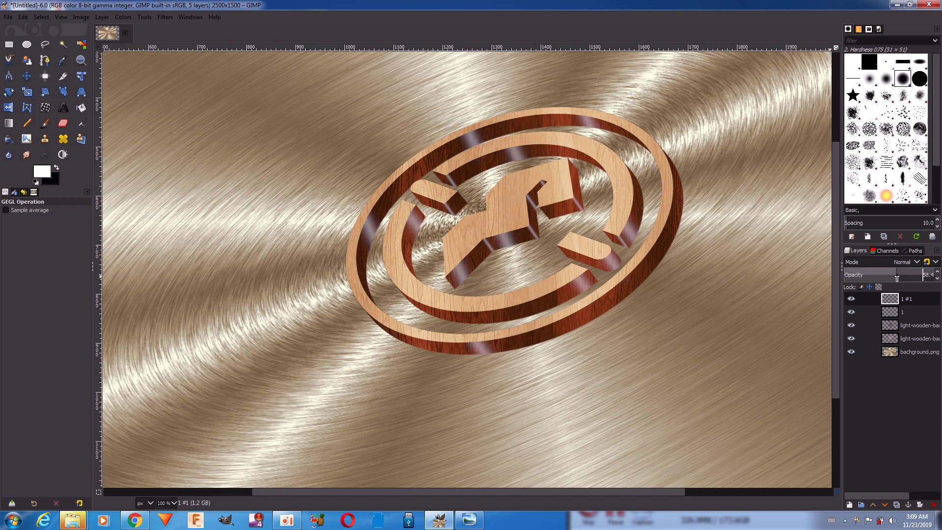
drag(894, 277, 875, 281)
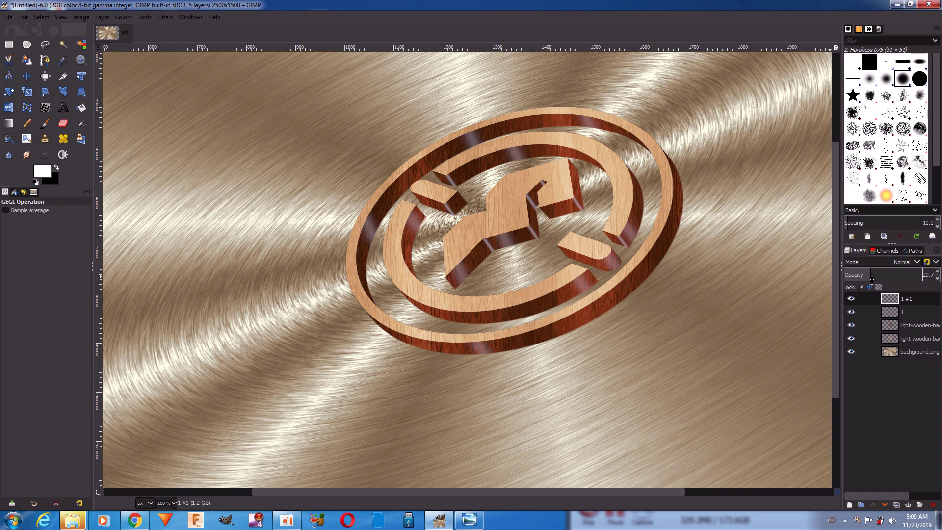
click(852, 326)
Step: Duplicate the light-wooden layer and start a black Long Shadow on the lower copy
click(890, 328)
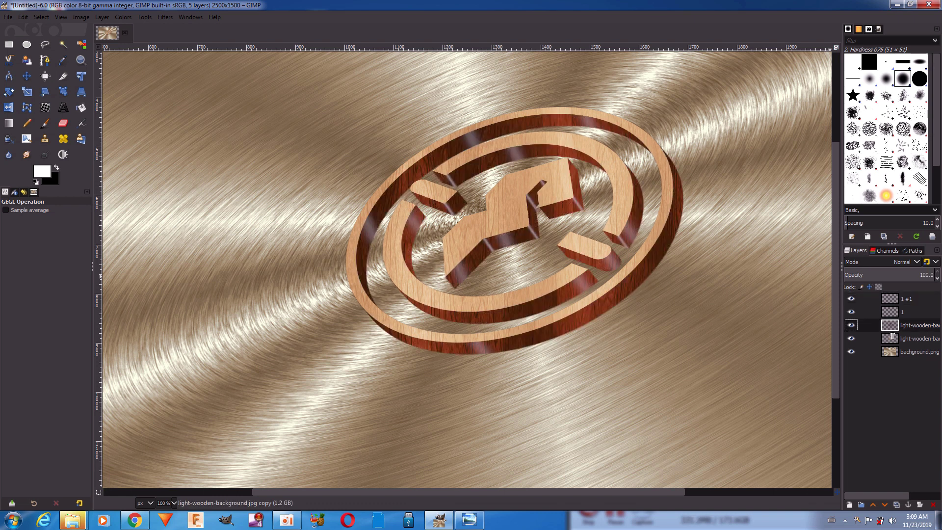
click(896, 505)
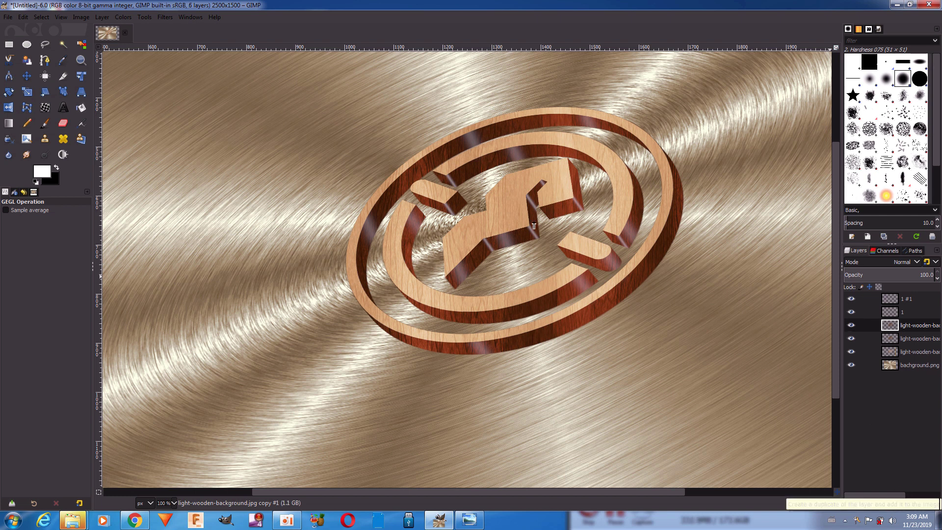
click(892, 338)
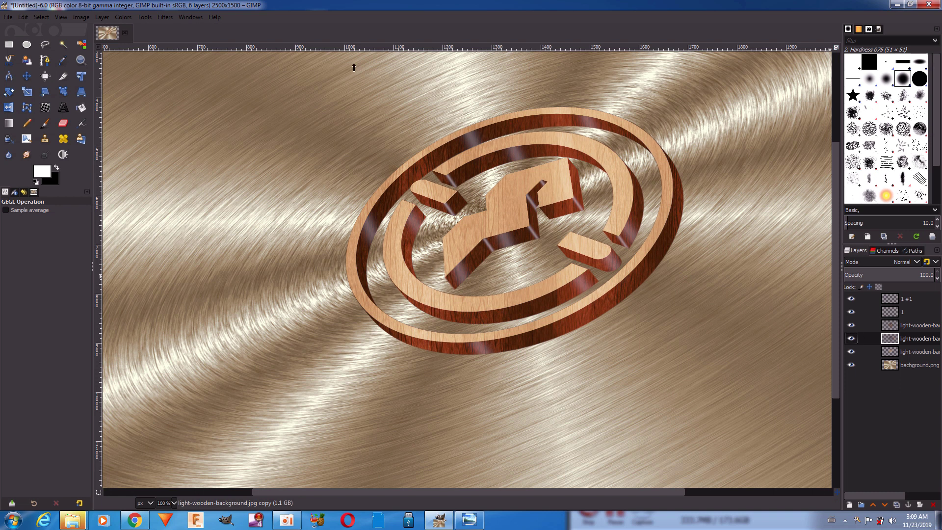
click(164, 17)
mouse_move(191, 117)
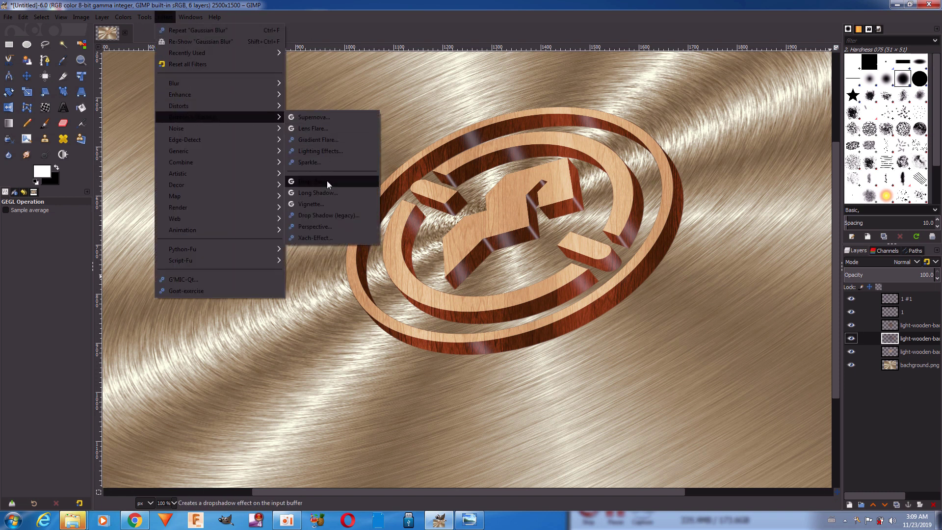
click(325, 191)
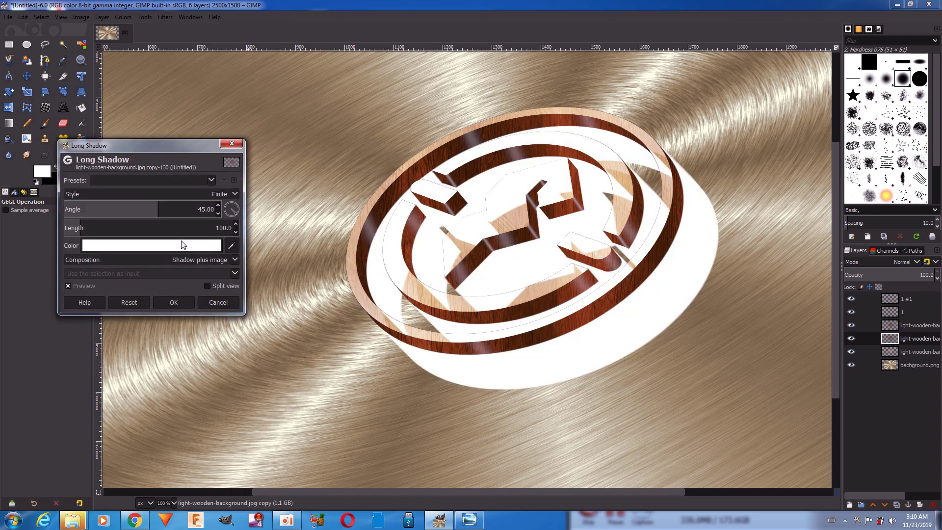
click(178, 245)
drag(159, 248, 175, 308)
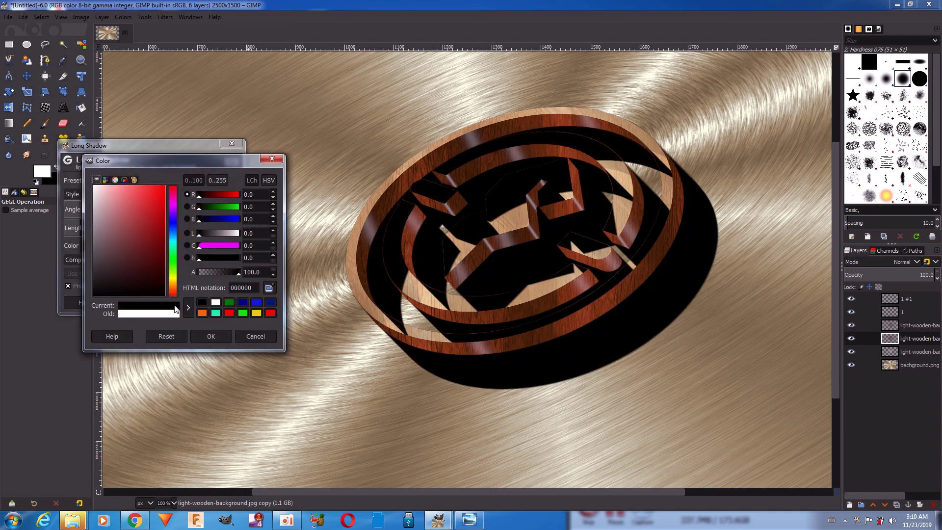
click(209, 336)
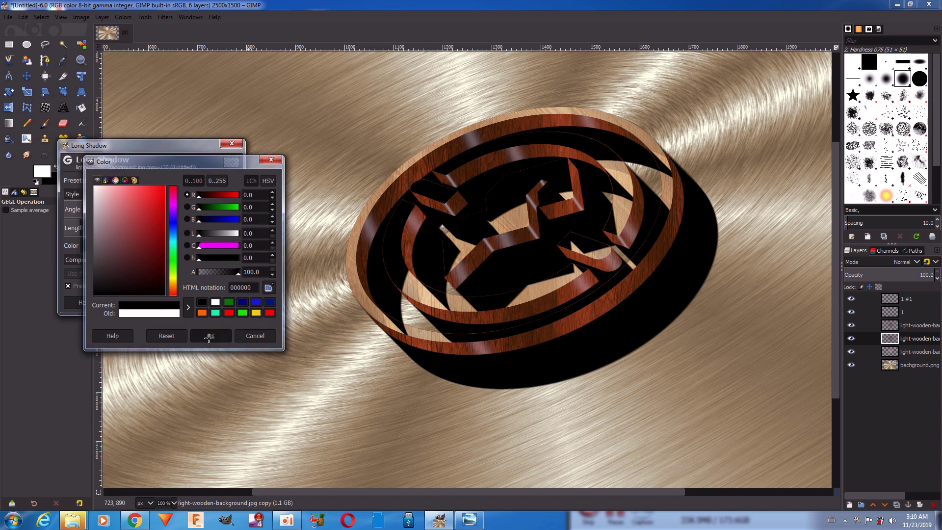
Step: Set the Long Shadow length to 3.7 and apply it
drag(165, 228, 64, 228)
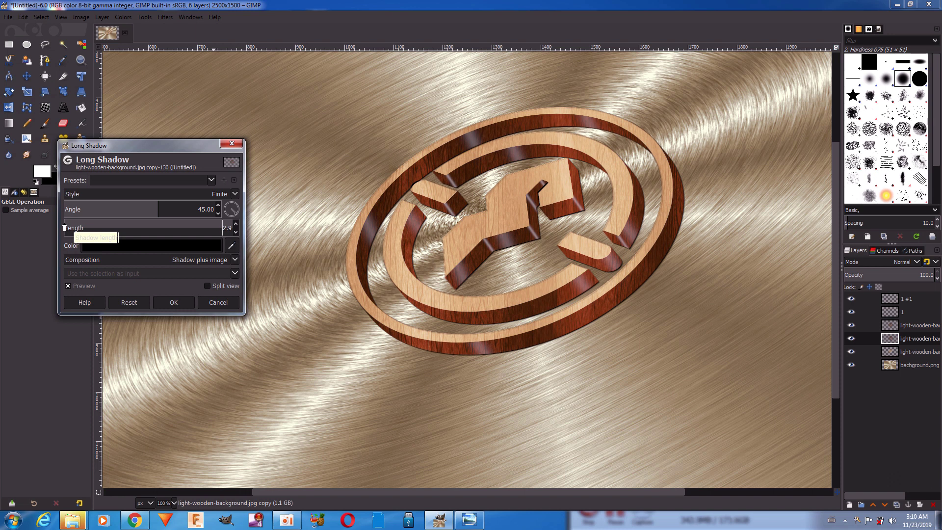
drag(64, 228, 65, 228)
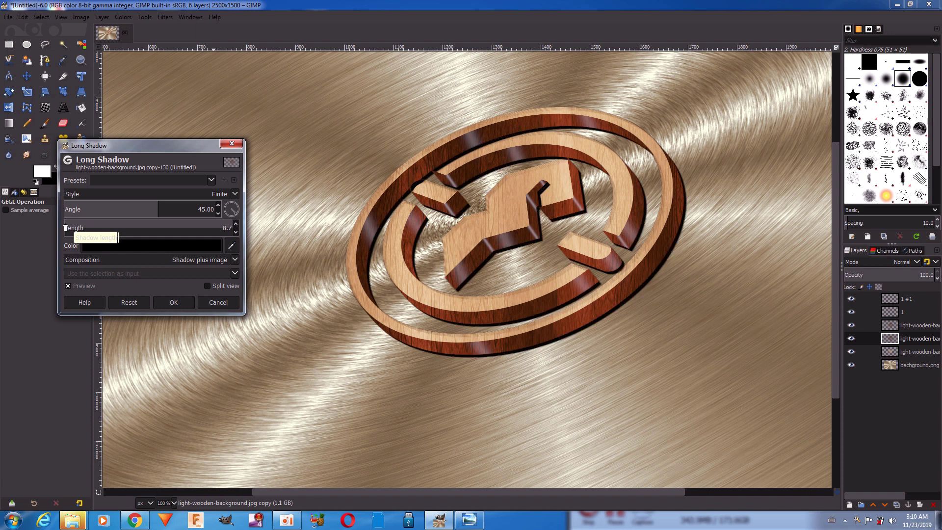
click(235, 232)
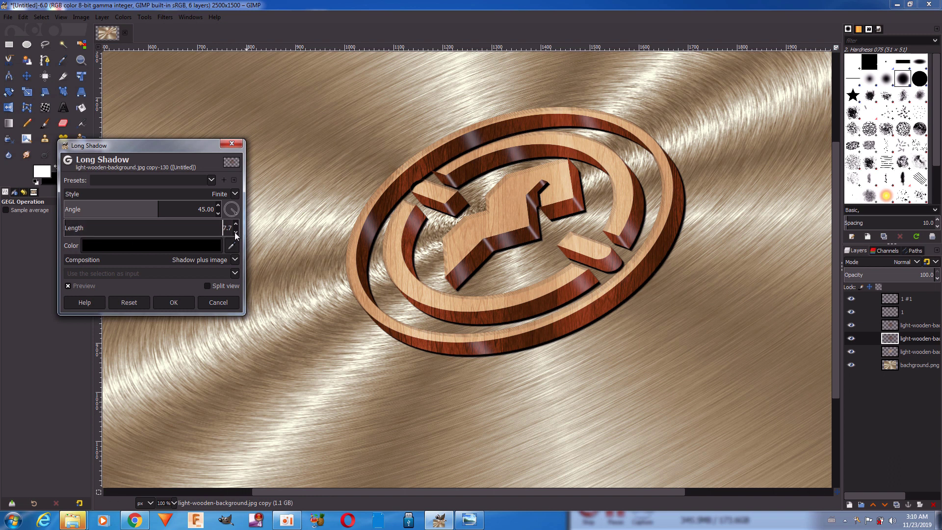
click(235, 232)
click(235, 232)
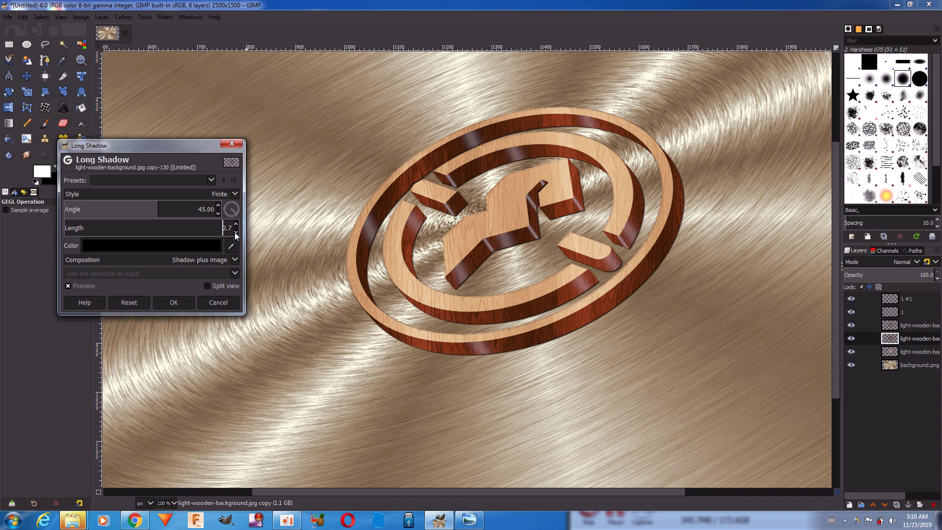
click(235, 232)
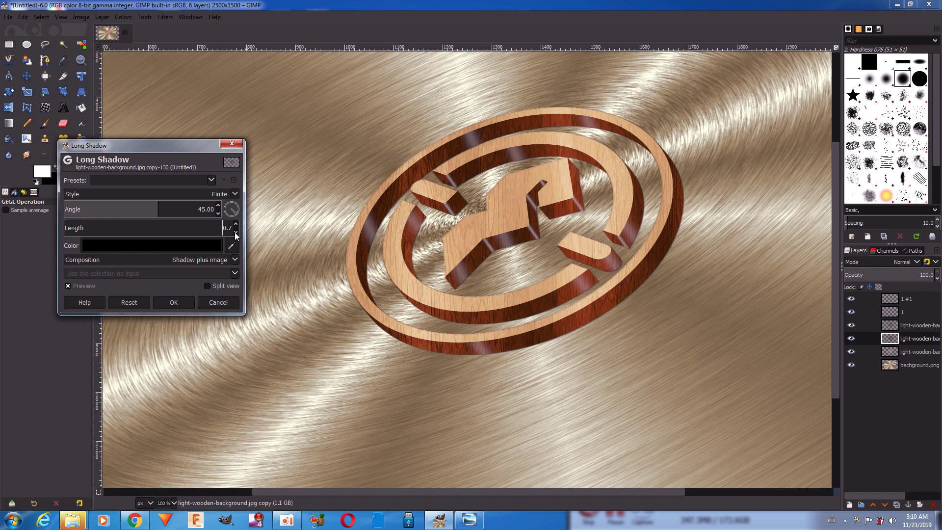
click(236, 223)
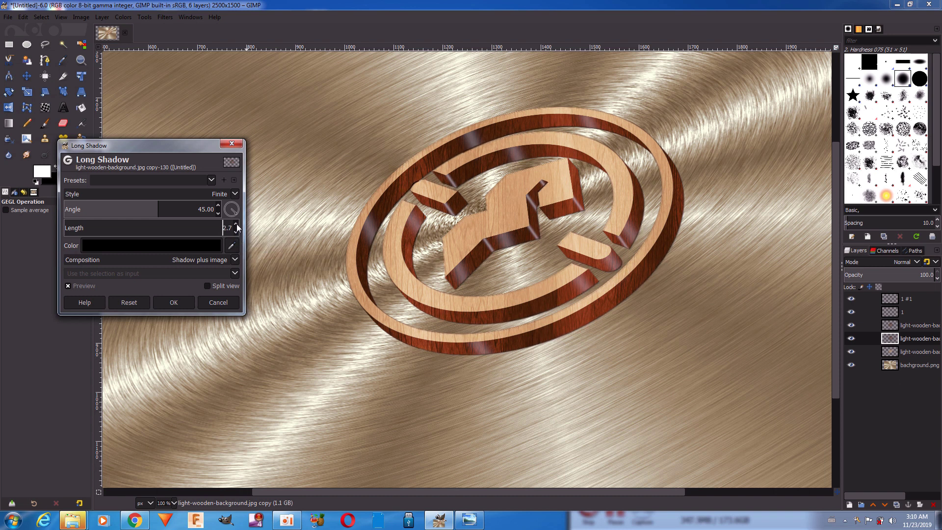
click(236, 224)
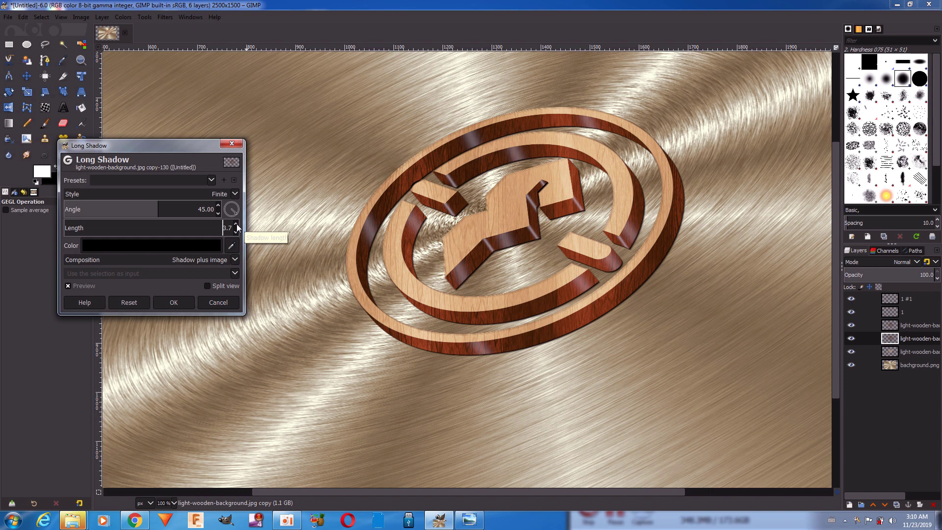
click(175, 302)
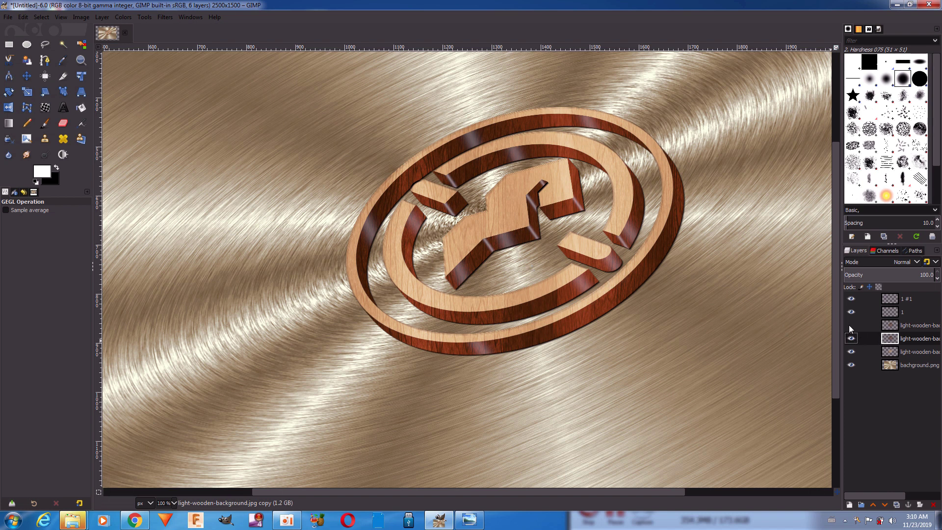
Step: Cut the top wood layer's shape out of the dark wood copy beneath it, then deselect
click(850, 338)
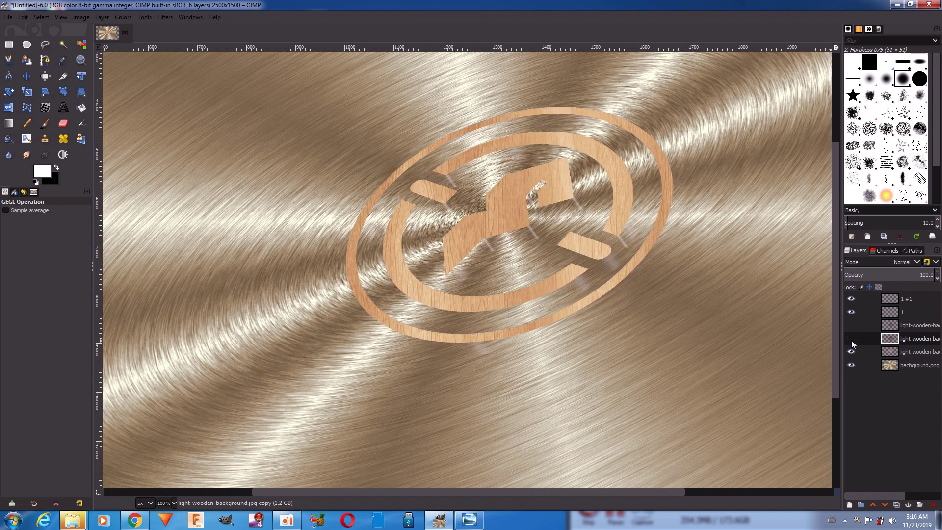
right_click(889, 328)
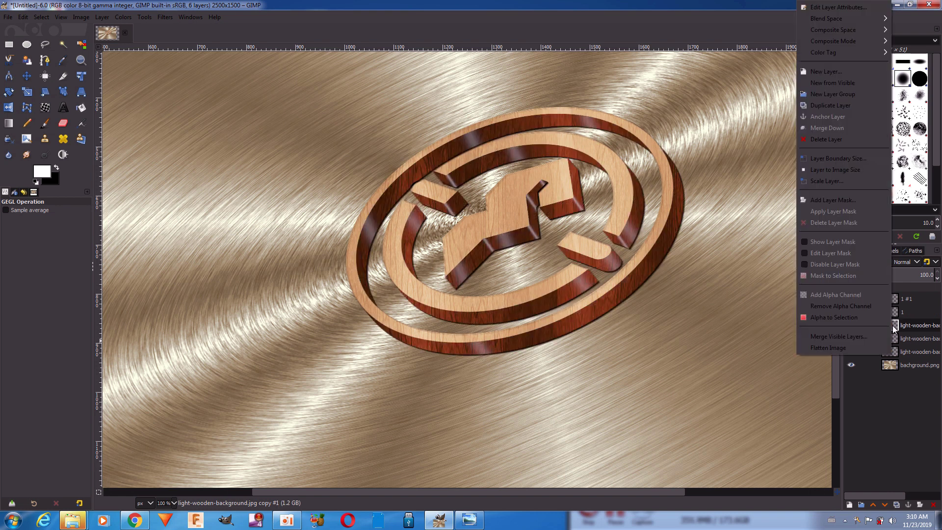
click(839, 318)
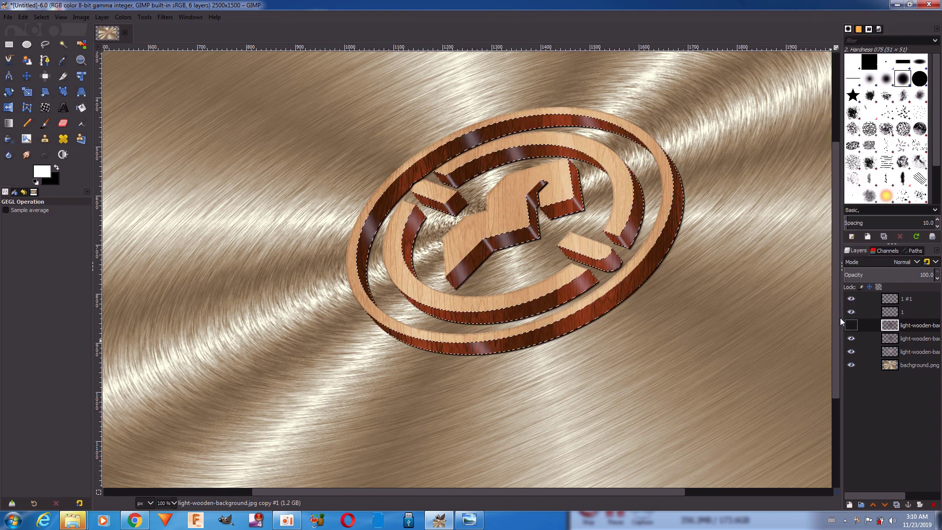
click(892, 338)
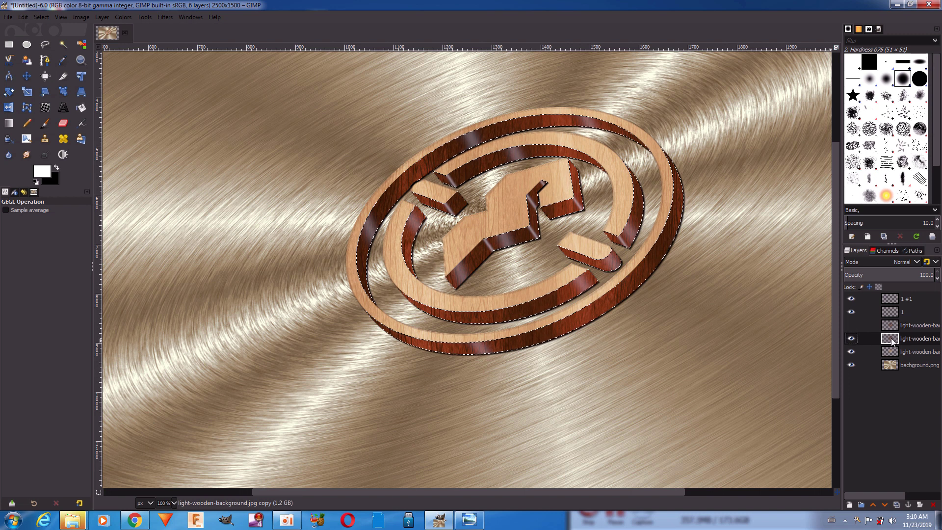
click(23, 17)
click(33, 73)
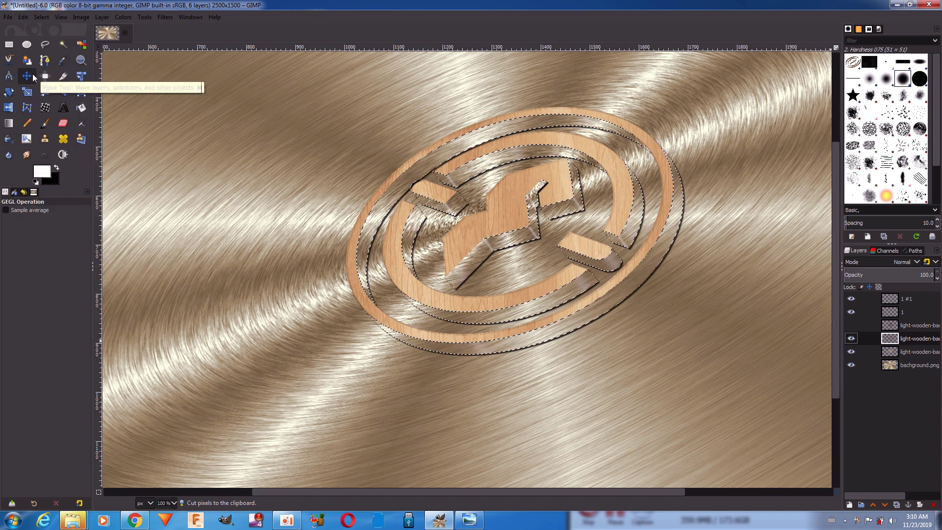
click(42, 20)
click(53, 41)
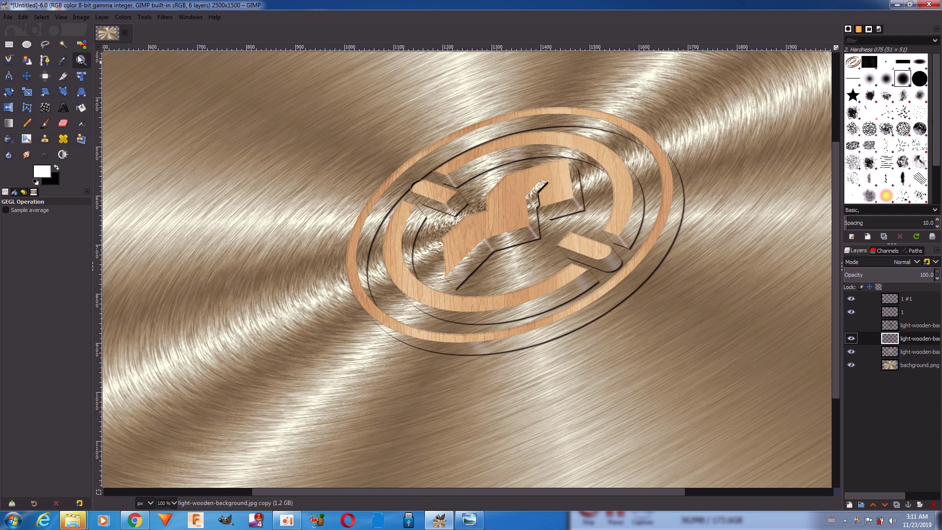
Step: Trace a small notch near the emblem's top with a path, cut it out, and deselect
click(44, 60)
click(556, 179)
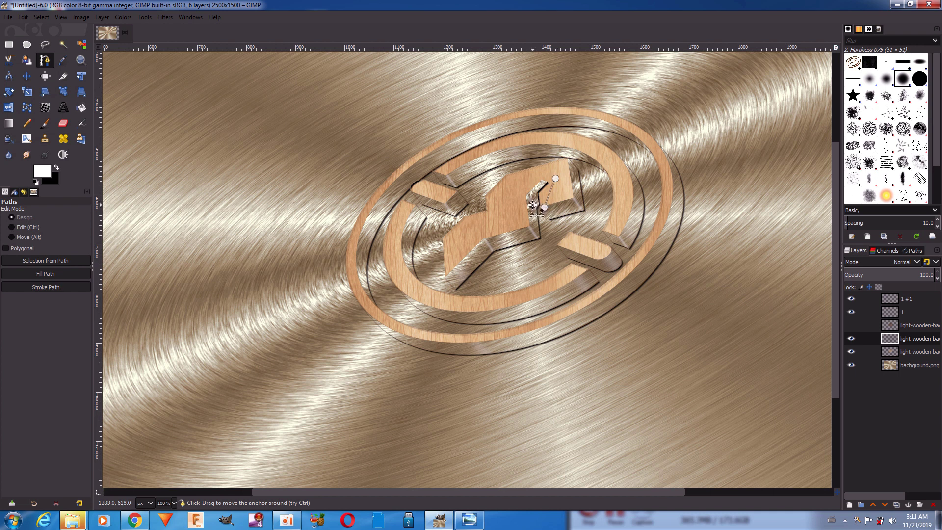
click(531, 205)
click(529, 183)
click(551, 175)
click(84, 260)
click(23, 17)
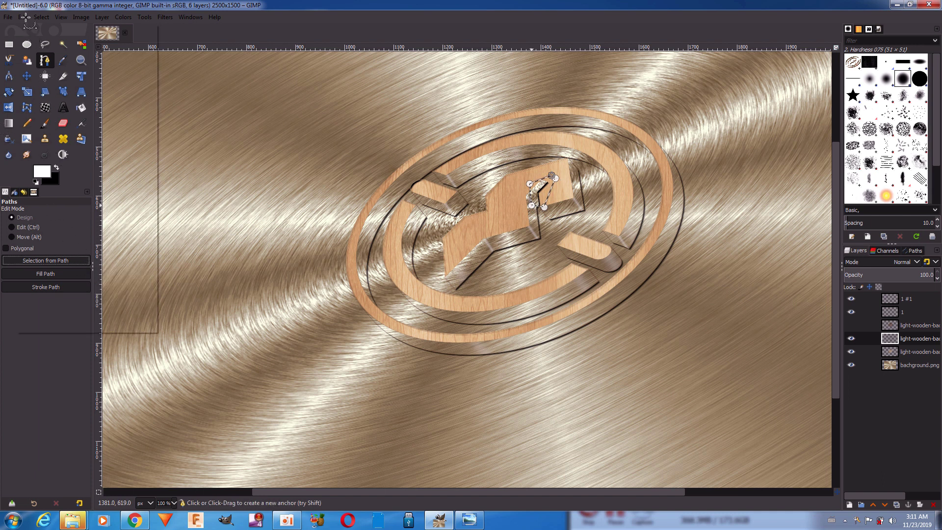
click(35, 76)
click(41, 16)
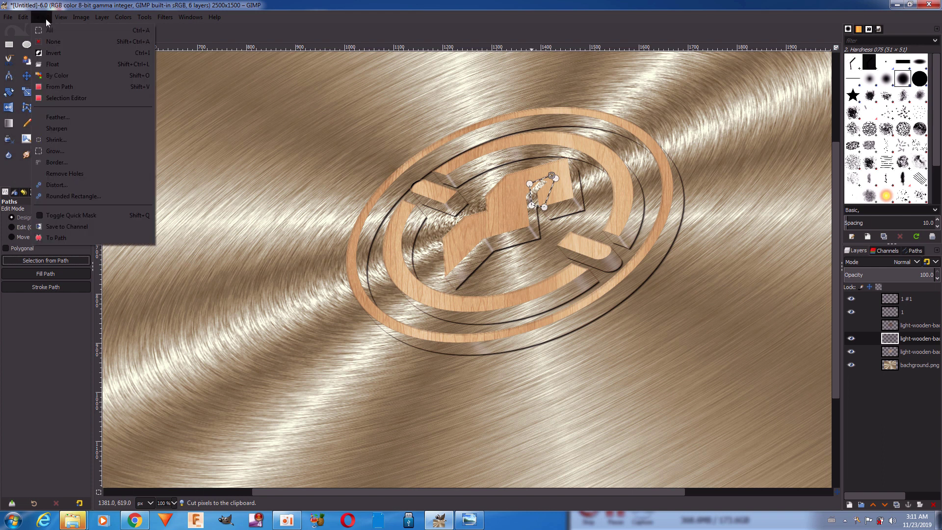
click(44, 35)
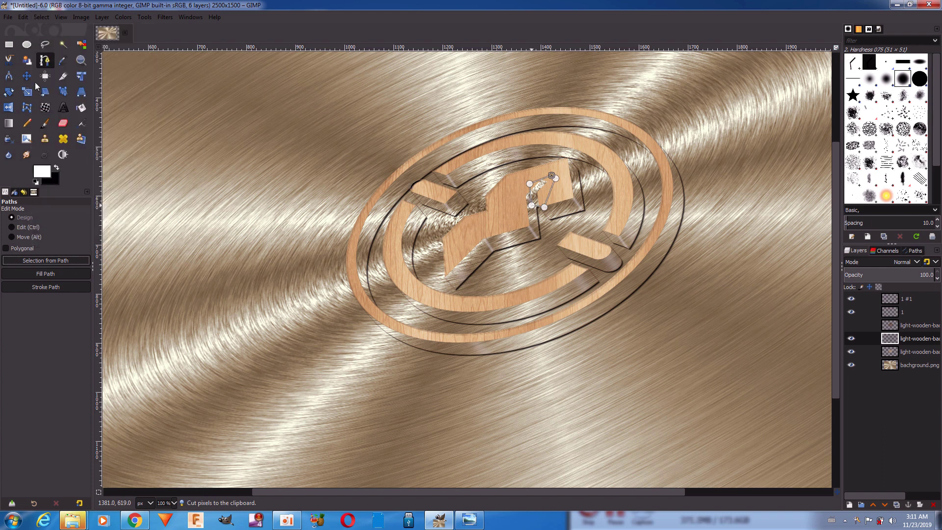
Step: Turn the notch path into a selection again and try Select menu and Move tool options
click(46, 260)
click(43, 17)
click(42, 16)
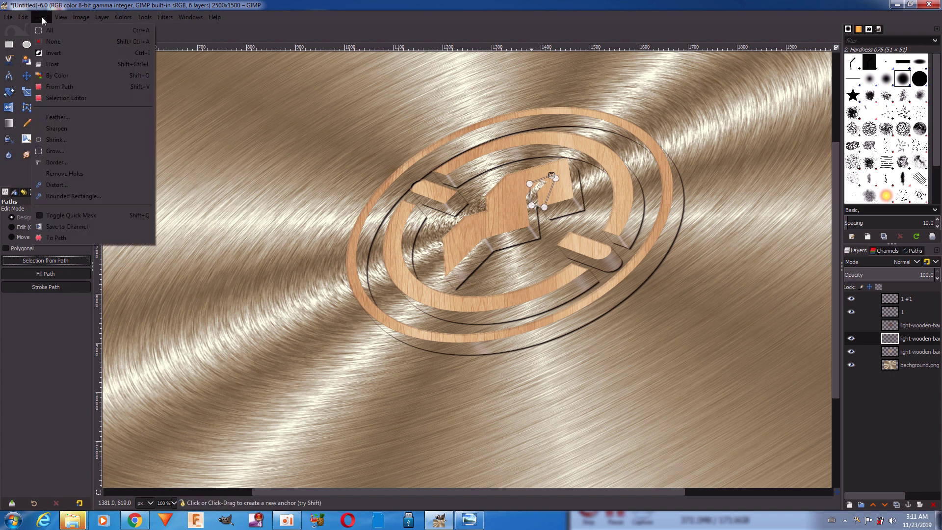
click(33, 70)
click(44, 22)
click(42, 17)
click(48, 43)
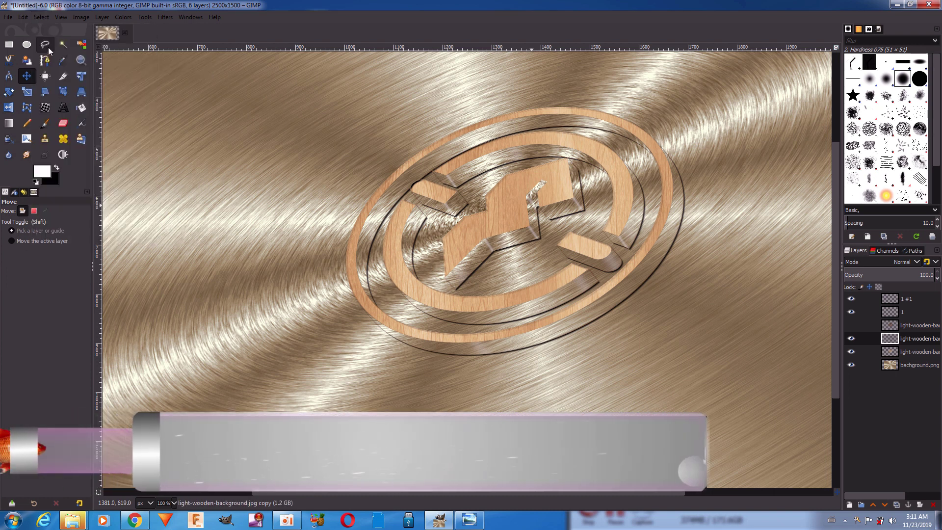
click(44, 60)
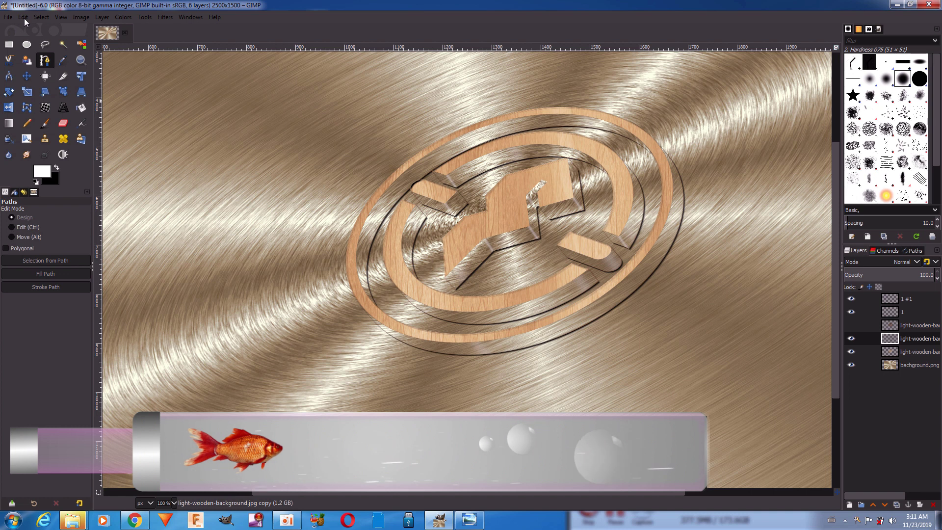
Step: Draw a small circular Ellipse Select selection on the logo's left edge
click(40, 18)
click(40, 25)
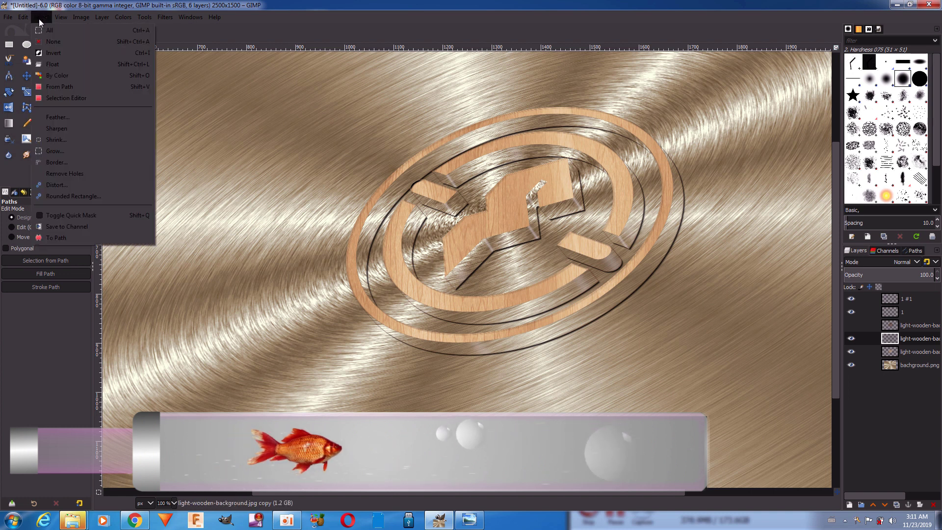
click(31, 45)
mouse_move(387, 165)
mouse_down()
mouse_move(410, 187)
mouse_move(409, 177)
mouse_up()
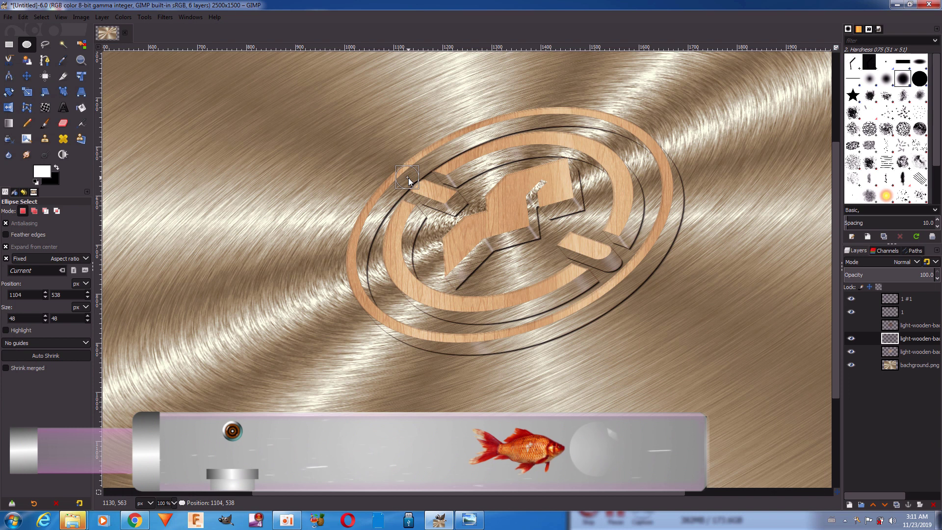
Step: Cut two small round bites from the logo's left edge using the circle selection
drag(409, 181, 409, 180)
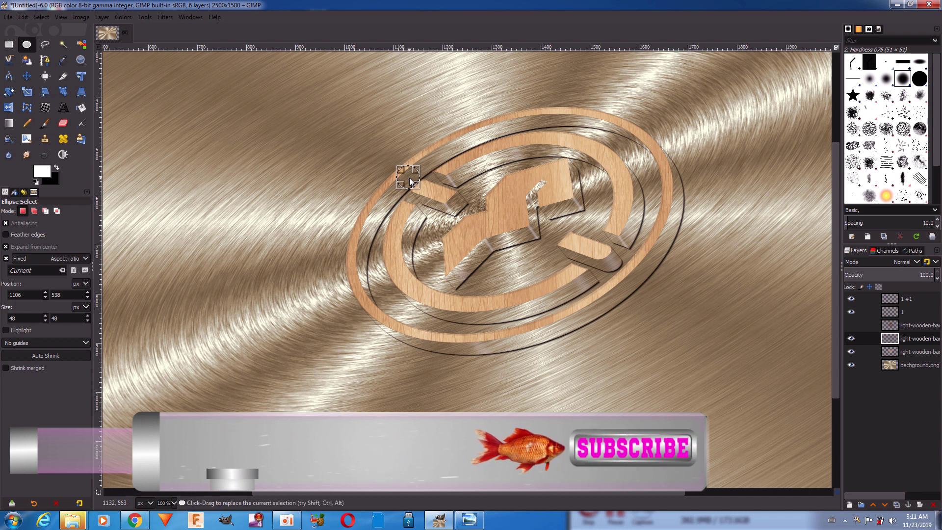
right_click(409, 180)
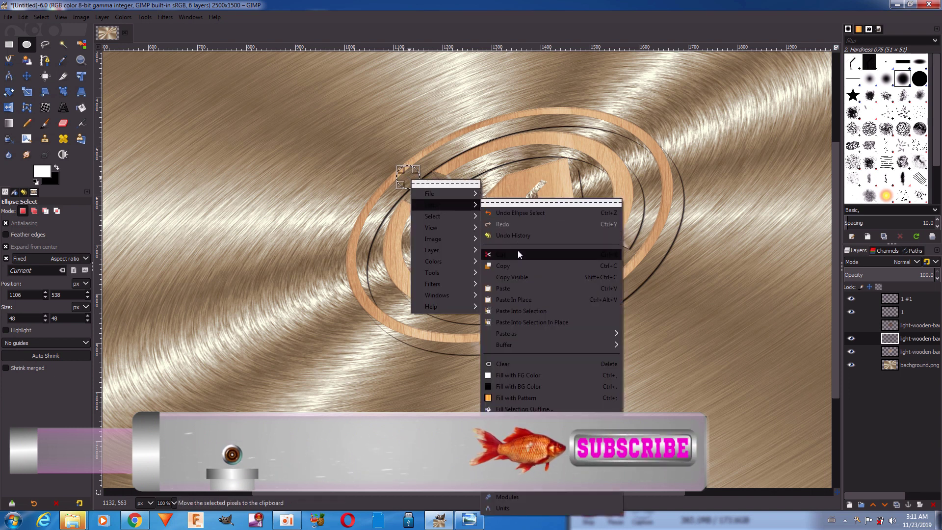
mouse_move(440, 204)
click(517, 251)
drag(411, 178, 424, 191)
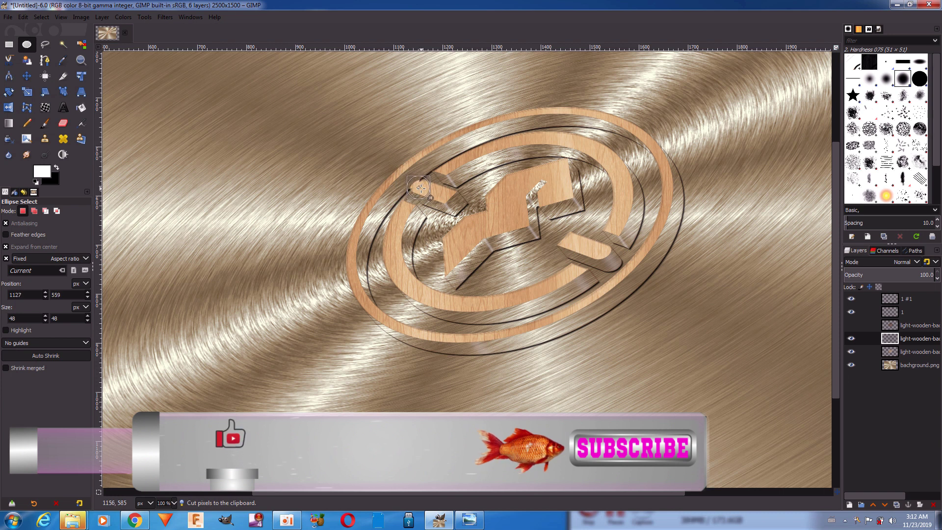
drag(424, 192, 424, 191)
right_click(425, 193)
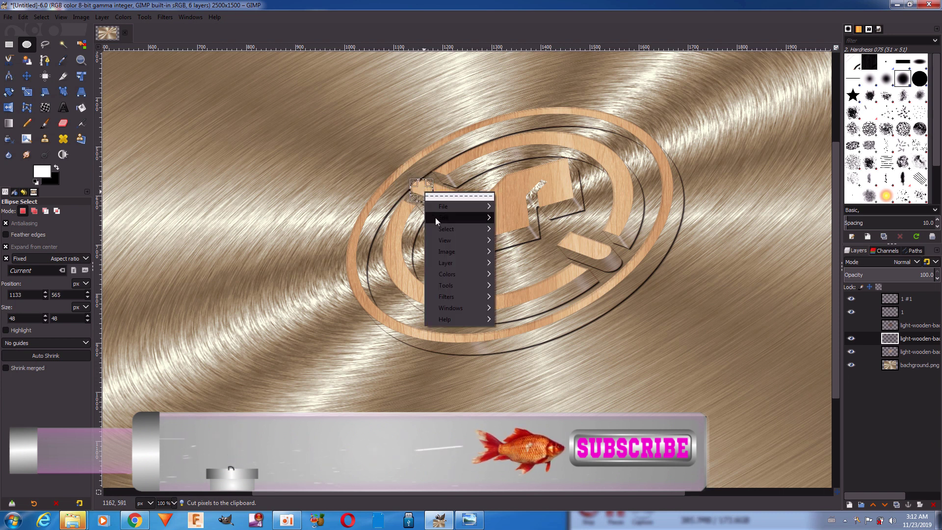
click(514, 270)
Step: Cut another bite lower on the logo, resize the circle to 76 px, reposition it, and deselect
drag(424, 191, 449, 284)
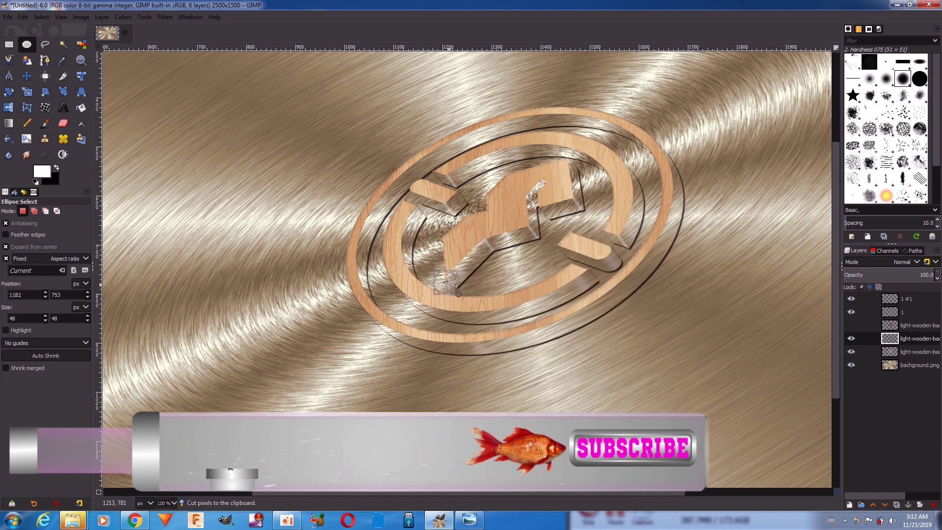
right_click(450, 285)
mouse_move(486, 311)
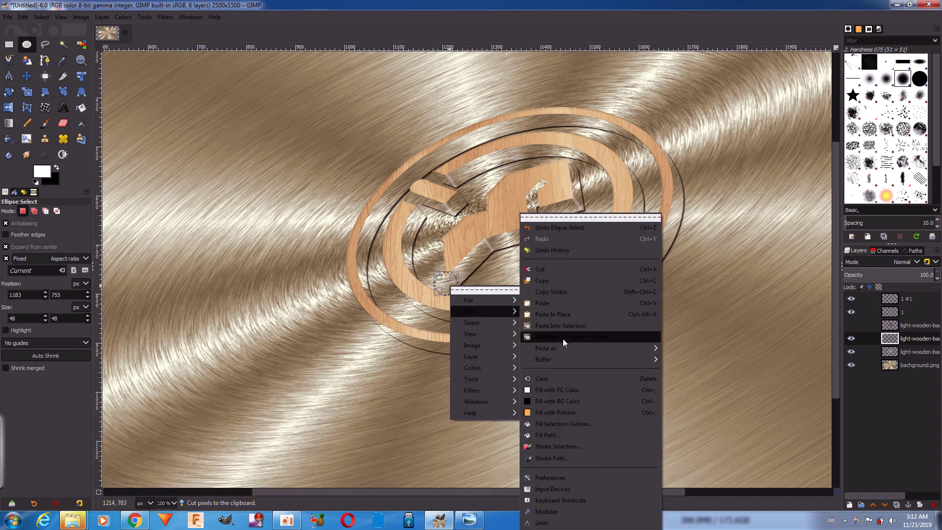
click(566, 268)
drag(456, 275, 482, 247)
mouse_move(472, 289)
mouse_down()
mouse_move(450, 290)
mouse_move(536, 207)
mouse_move(606, 199)
mouse_up()
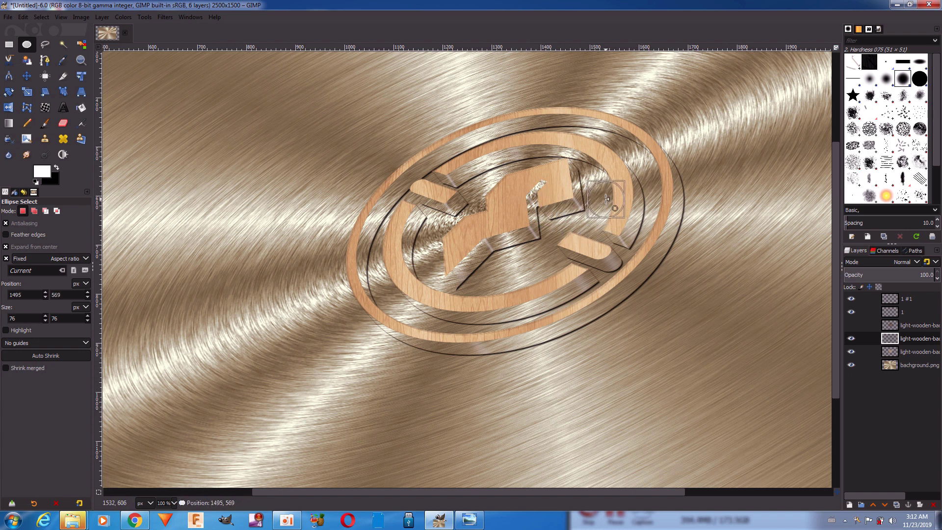
drag(606, 198, 714, 136)
click(757, 157)
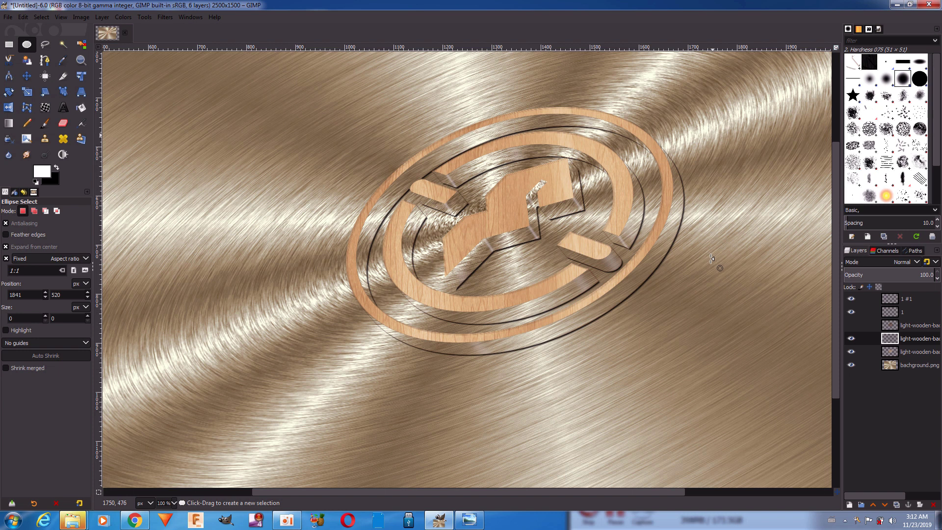
Step: Add a Long Shadow filter to the wood layer with a pure black shadow colour
click(851, 339)
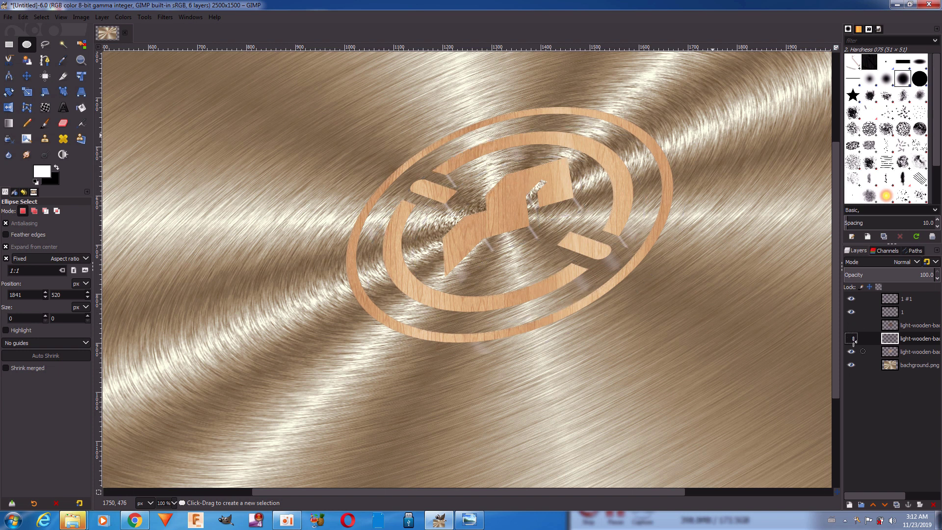
click(160, 20)
mouse_move(192, 117)
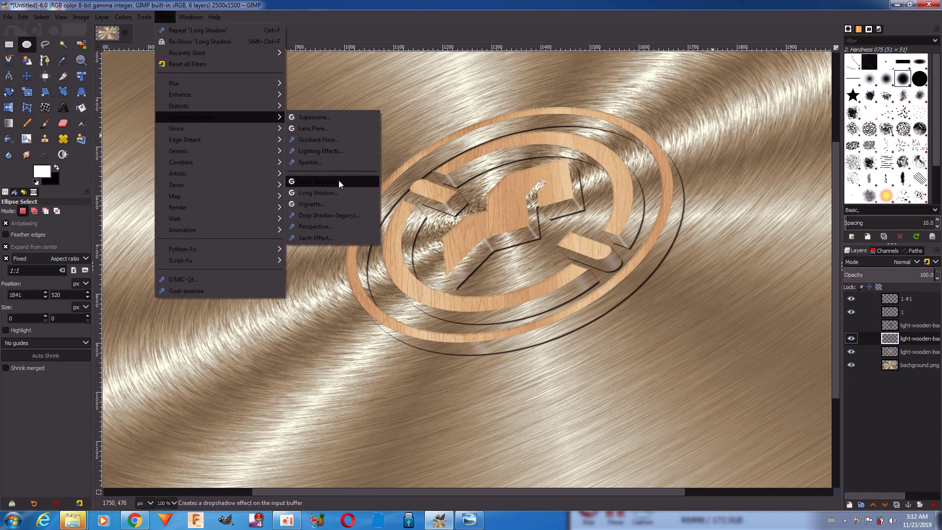
click(318, 193)
click(182, 244)
click(123, 256)
drag(125, 261, 146, 304)
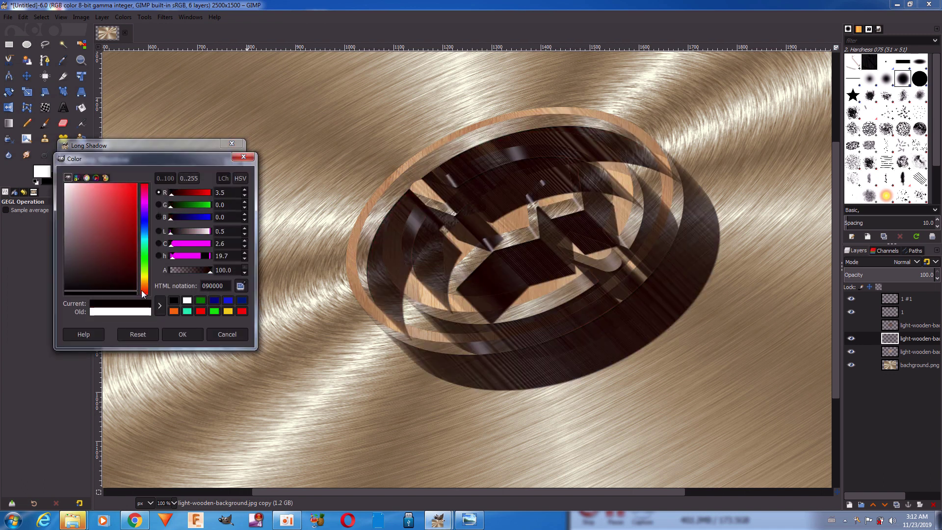
click(178, 334)
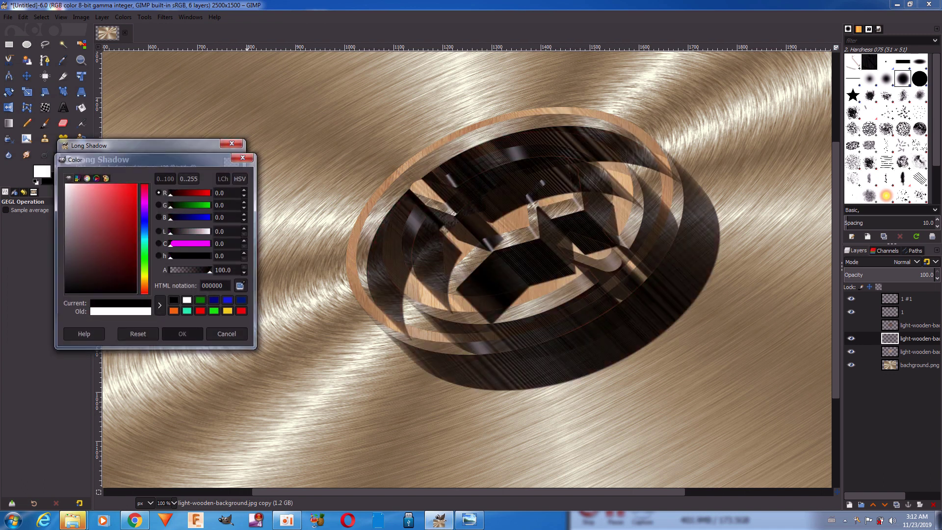
Step: Make the shadow Fading, angled at 138.96°, with its midpoint lowered to 17.4
click(108, 194)
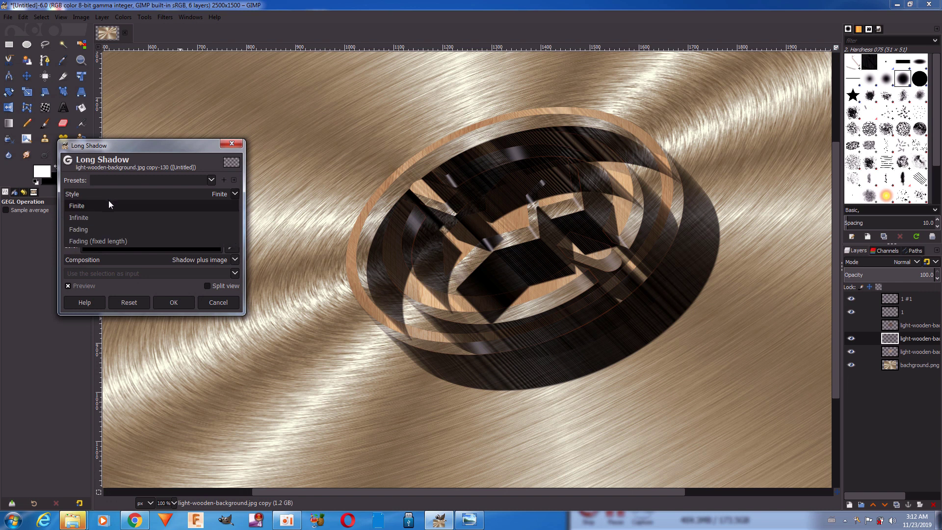
click(116, 229)
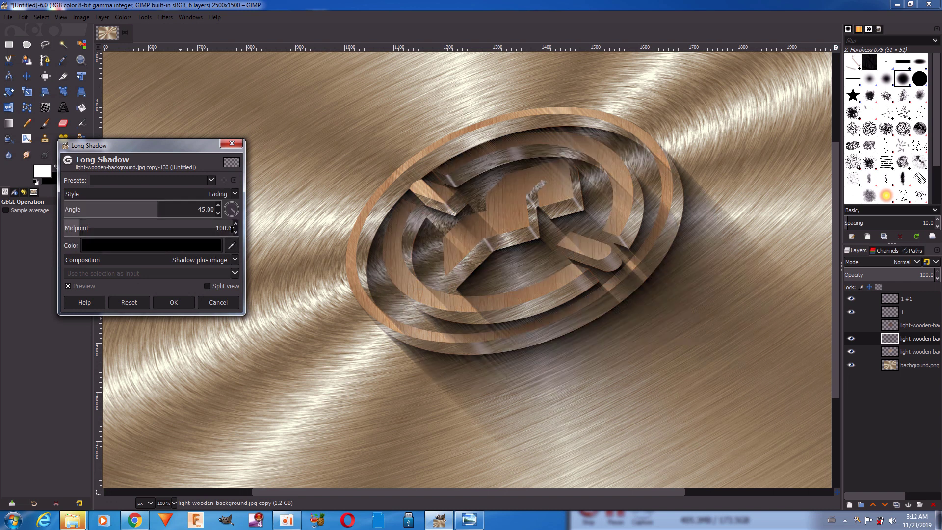
drag(236, 214, 226, 213)
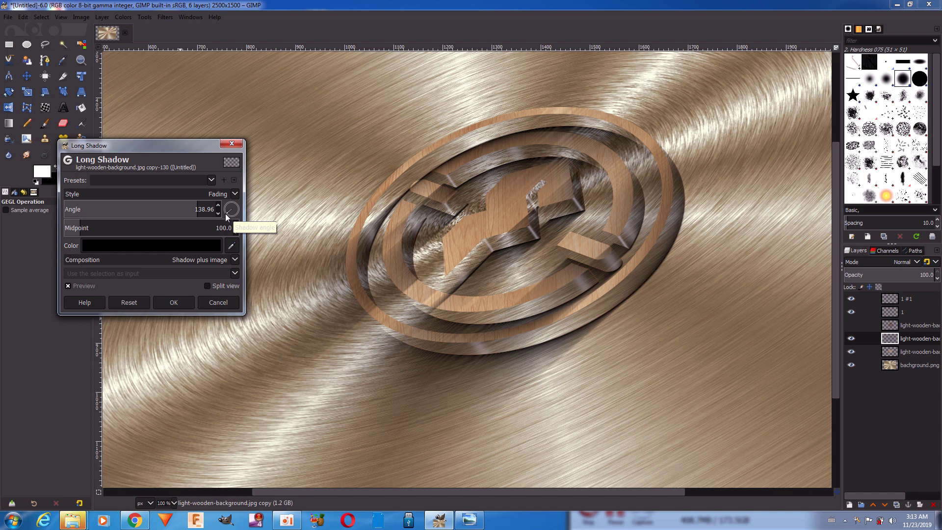
drag(74, 228, 66, 228)
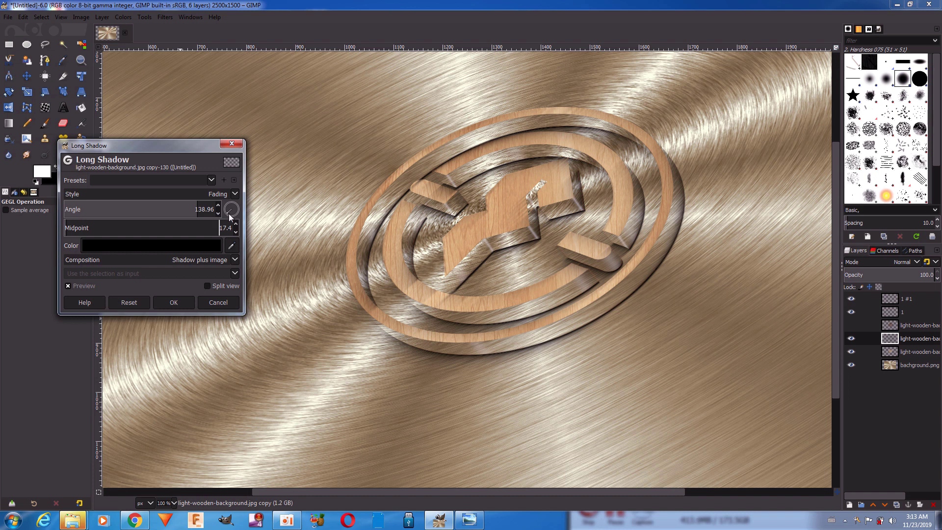
Step: Turn the long shadow's angle to 23.07°
click(849, 325)
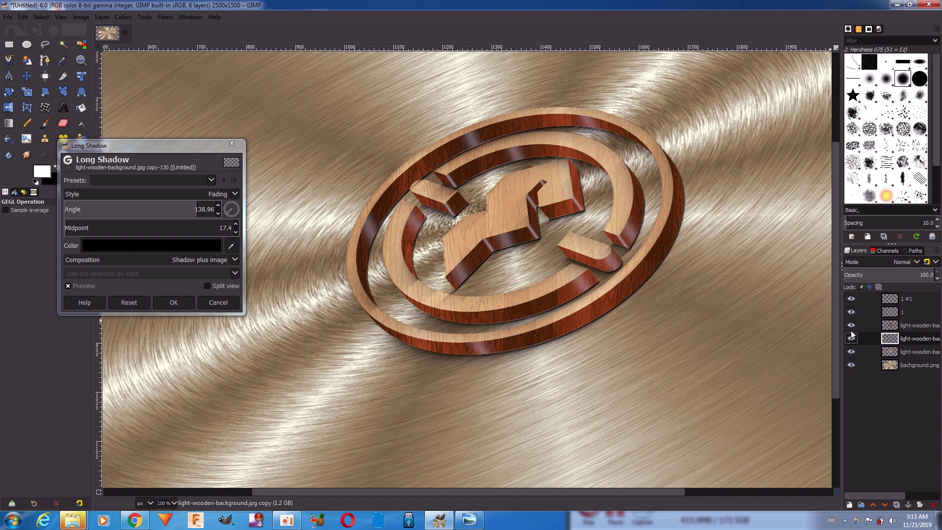
drag(226, 216, 229, 218)
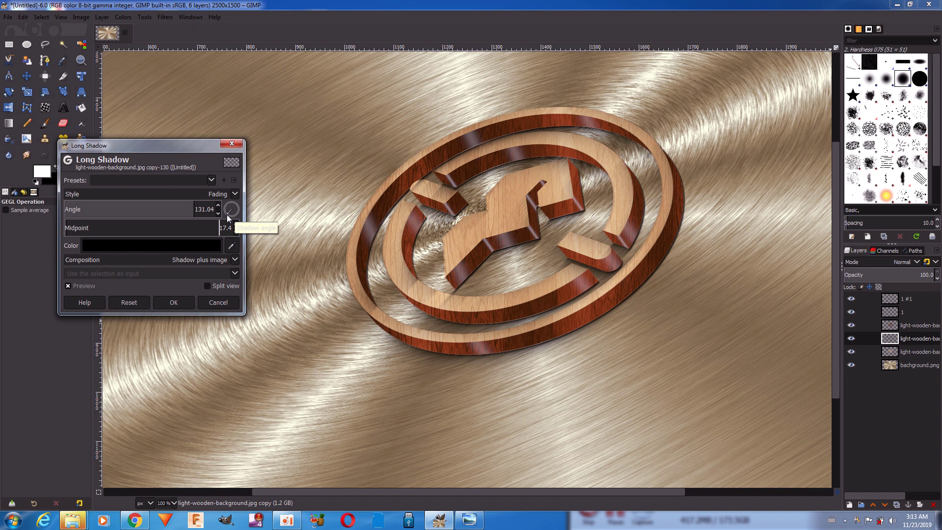
drag(227, 219, 224, 219)
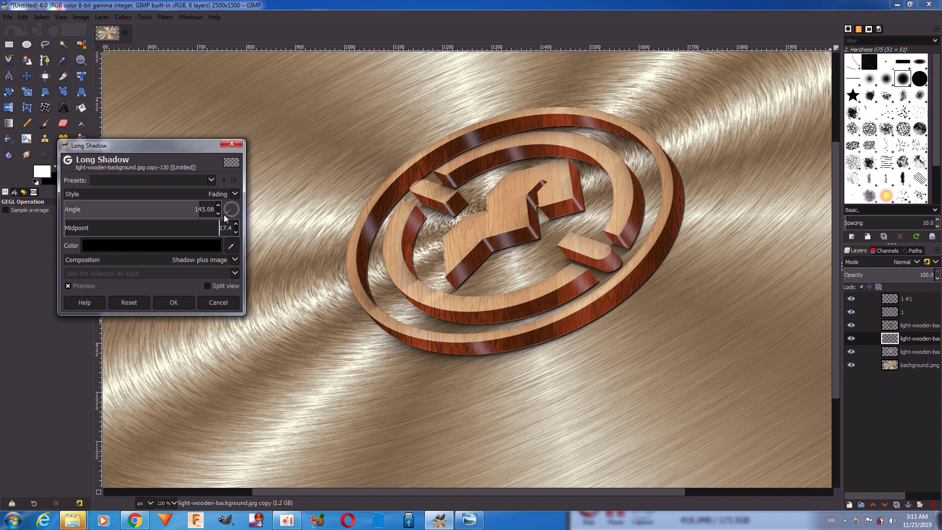
drag(230, 217, 244, 221)
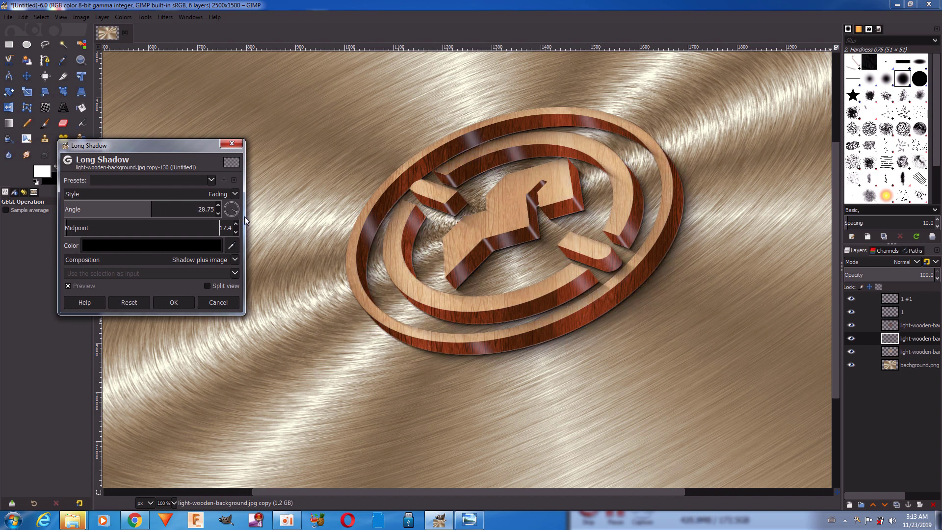
drag(246, 216, 247, 220)
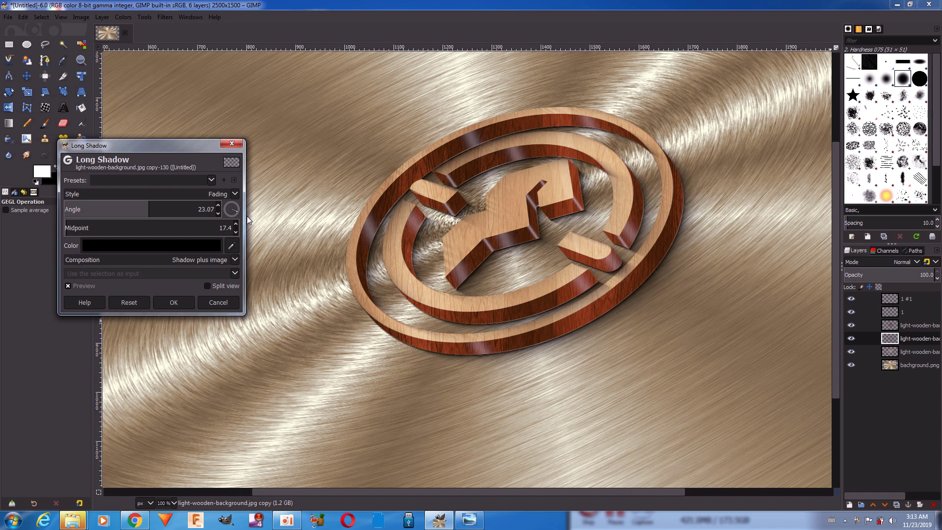
Step: Set the shadow's fade midpoint to about 61 and apply the Long Shadow
click(106, 227)
text(34.9)
drag(72, 229, 72, 230)
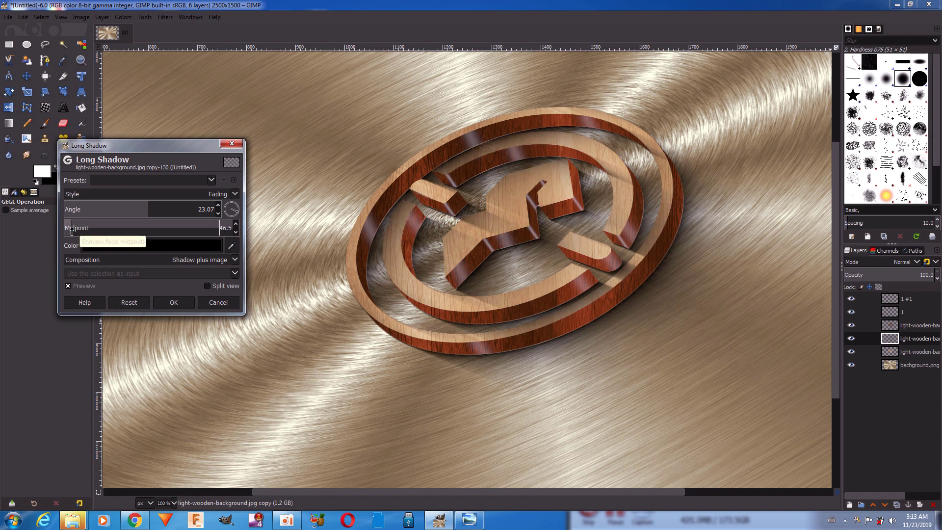
drag(71, 230, 69, 231)
drag(73, 230, 74, 231)
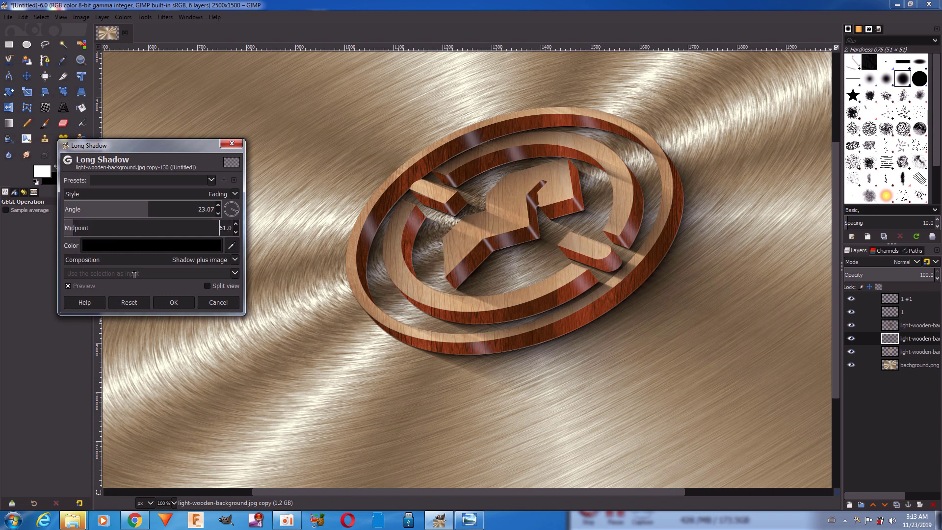
click(175, 303)
Step: Raise the lower wood layer one step and reduce the lowest wood layer's opacity
click(850, 338)
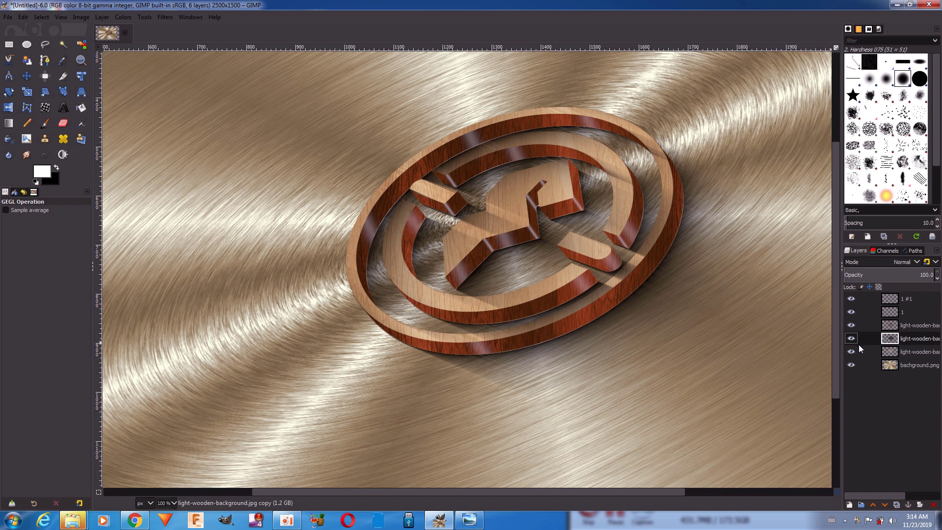
click(851, 351)
click(888, 353)
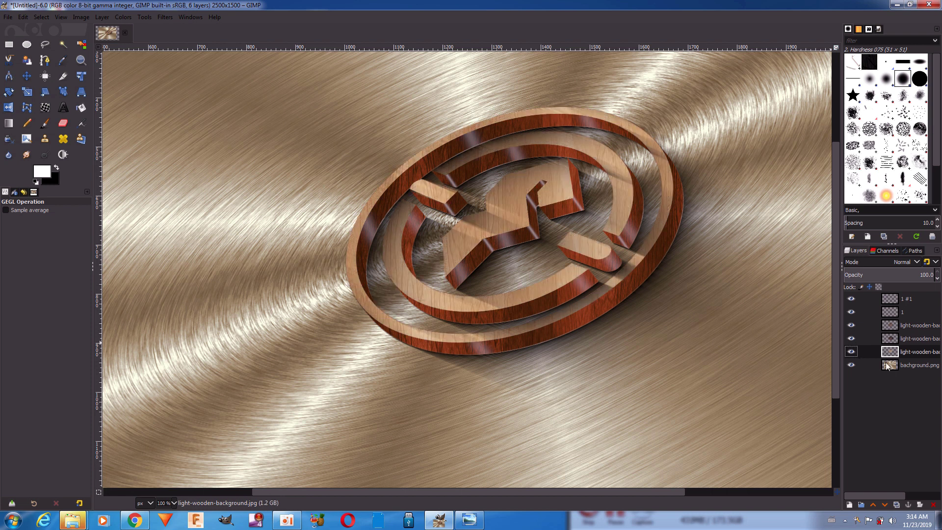
click(874, 505)
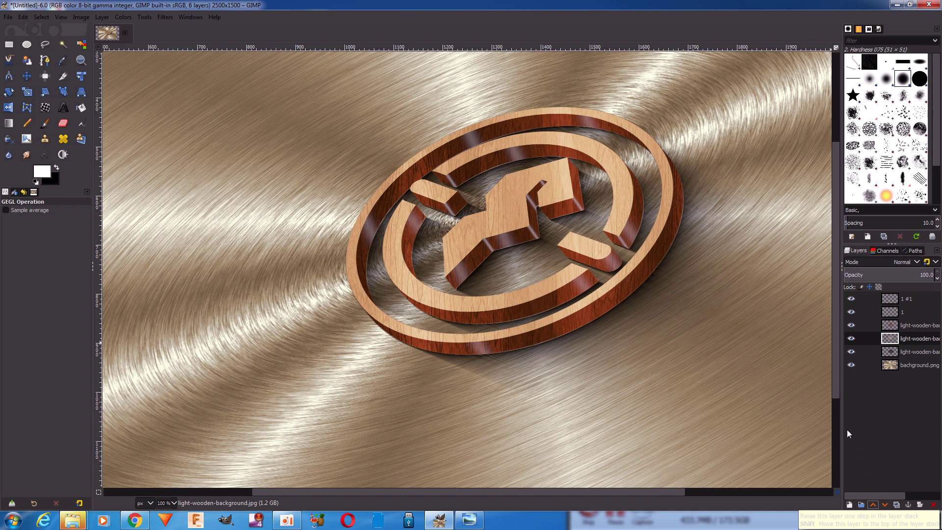
click(890, 351)
drag(913, 269, 917, 274)
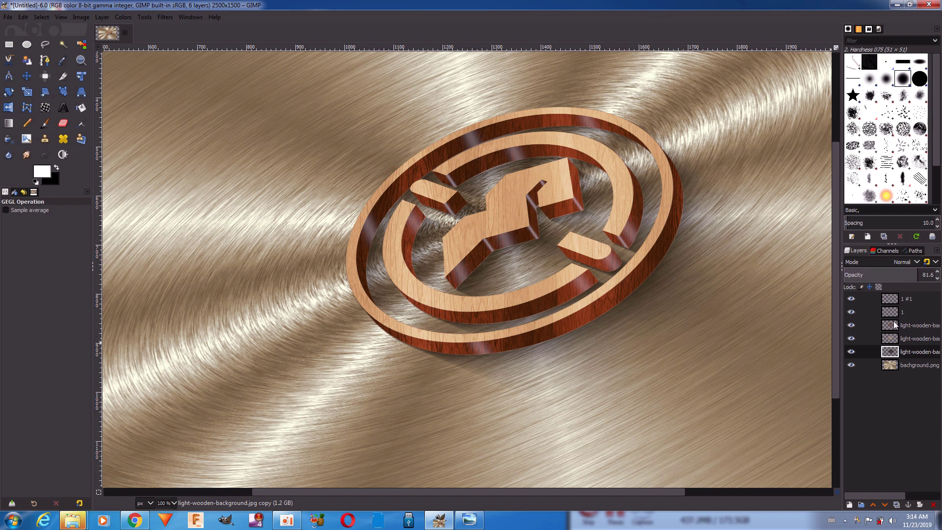
Step: Check the wood layers' visibility, then duplicate the active wood layer
click(852, 339)
click(852, 326)
click(852, 325)
click(885, 325)
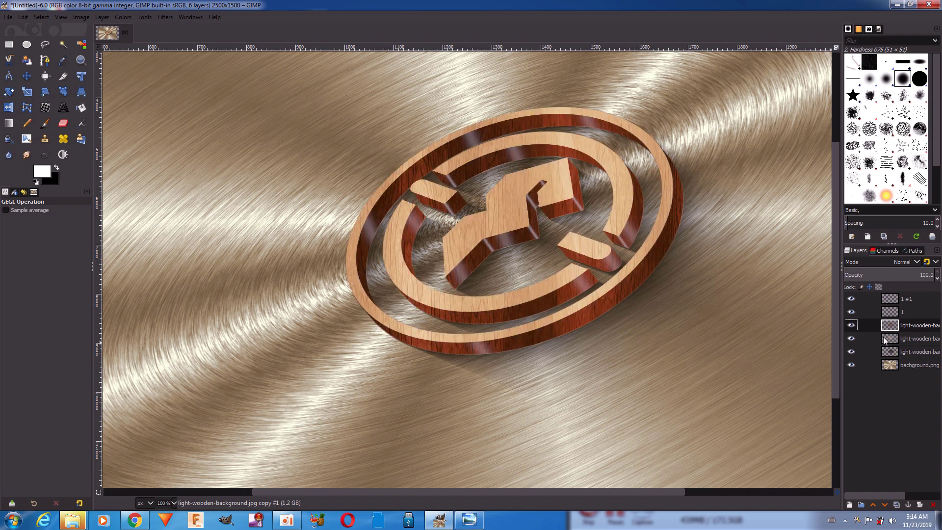
click(895, 506)
Step: Lower the duplicate layer and apply a short black Long Shadow, length 2.9 at 45°
click(885, 506)
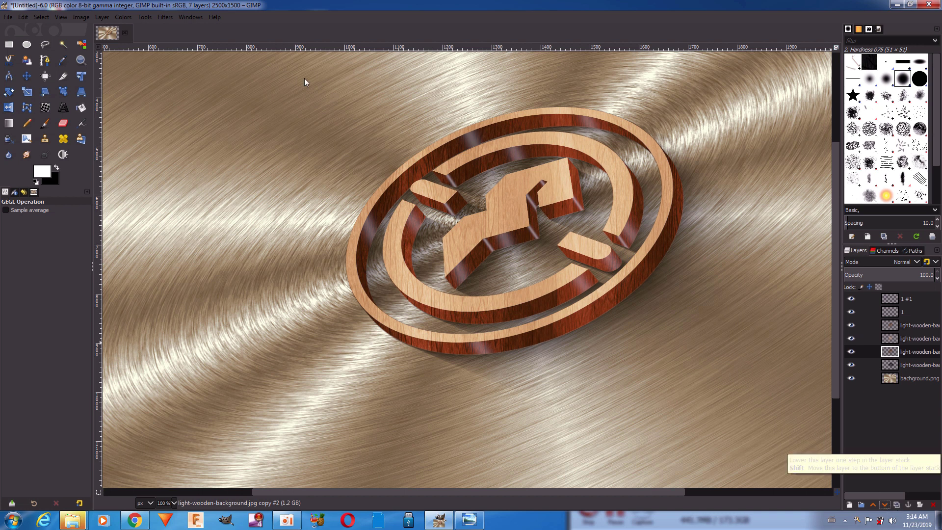
click(158, 17)
mouse_move(193, 116)
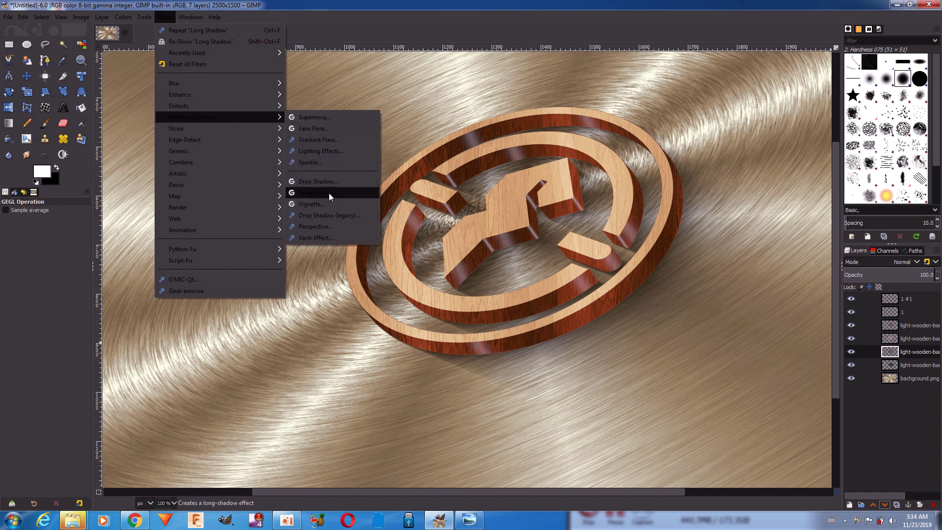
click(328, 193)
click(174, 246)
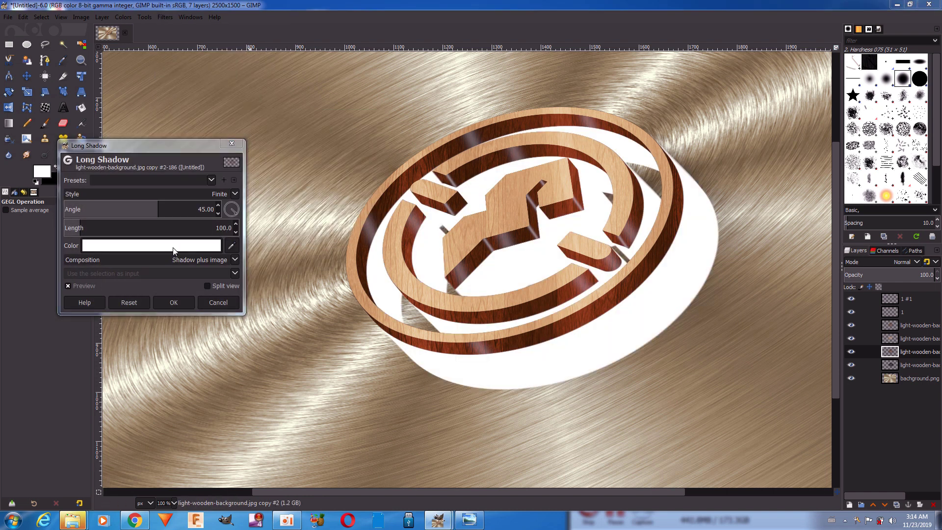
drag(157, 258, 165, 314)
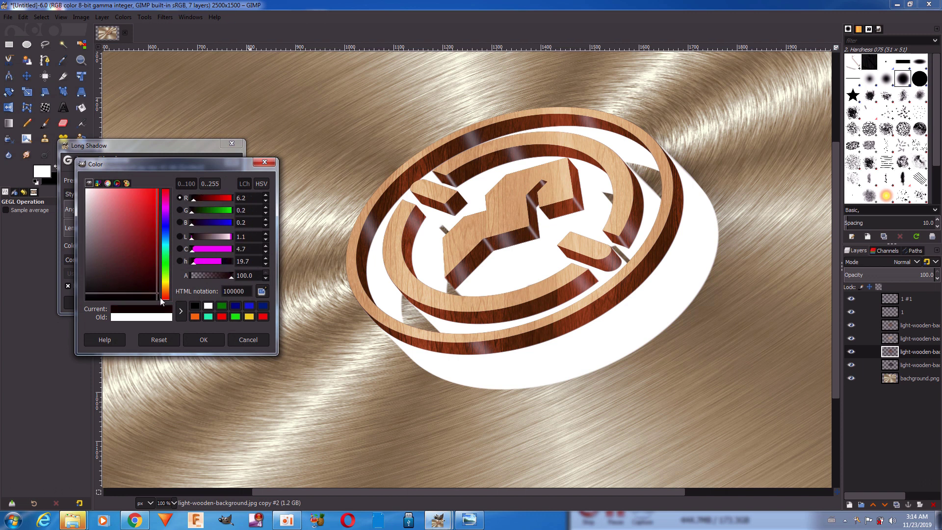
click(197, 336)
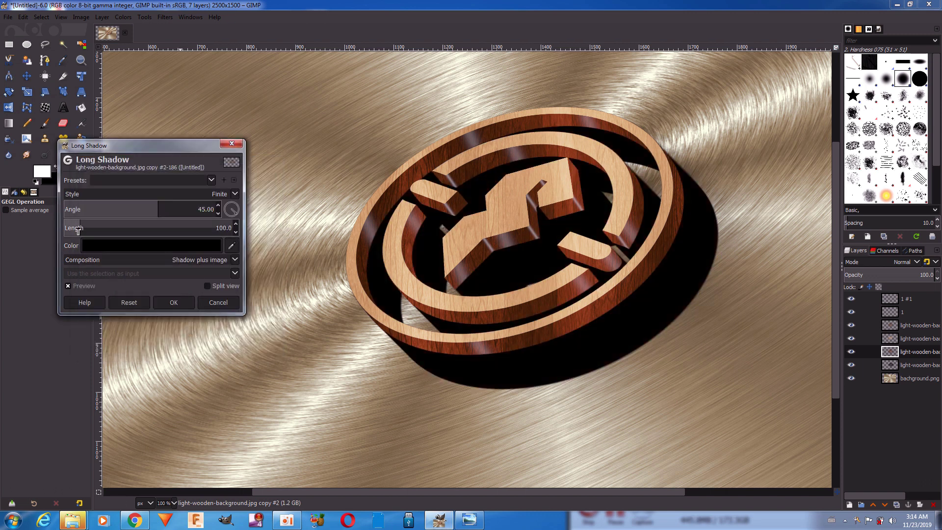
drag(78, 231, 66, 229)
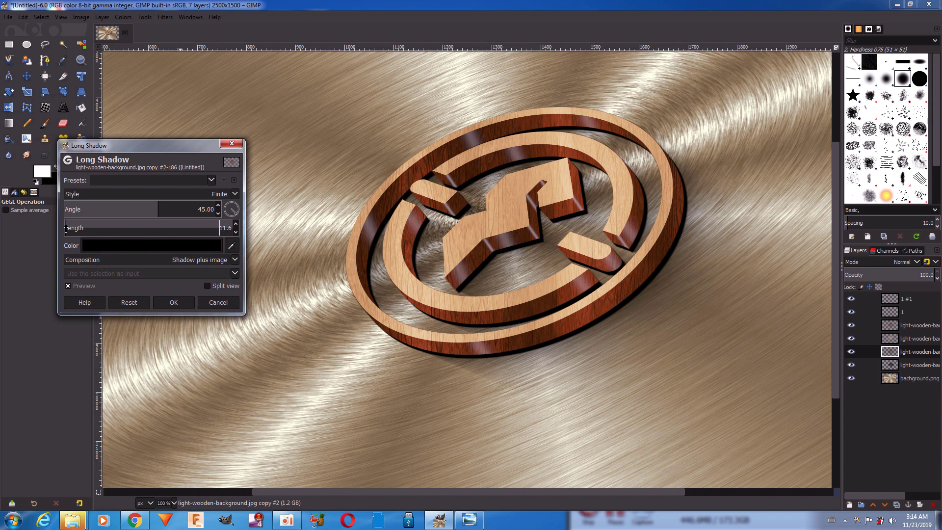
scroll(65, 229, down, 3)
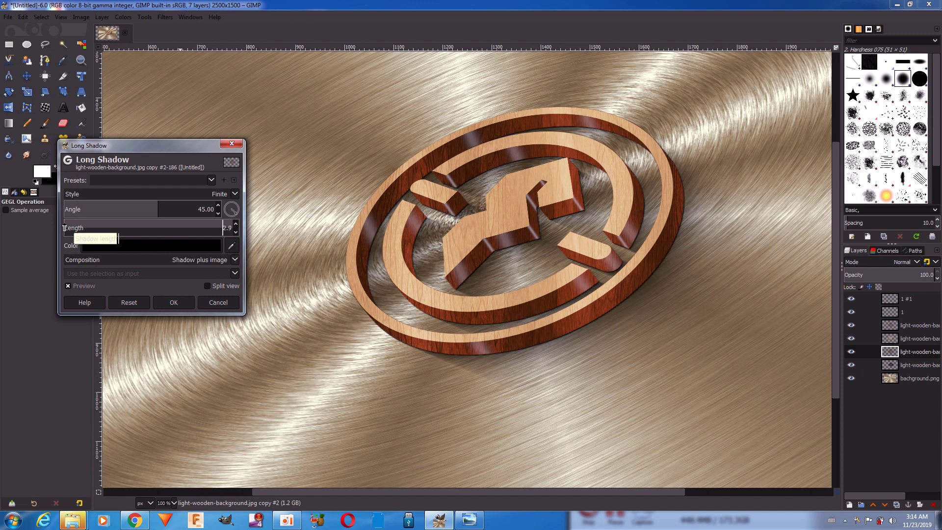
click(174, 302)
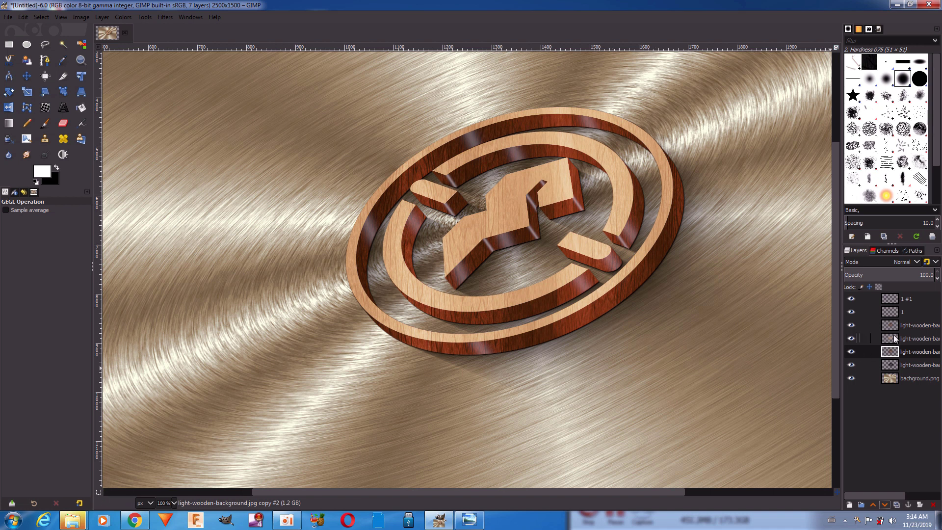
Step: Add new layer 1 #2 above layer 1 #1 and zoom the logo to 200%
click(886, 299)
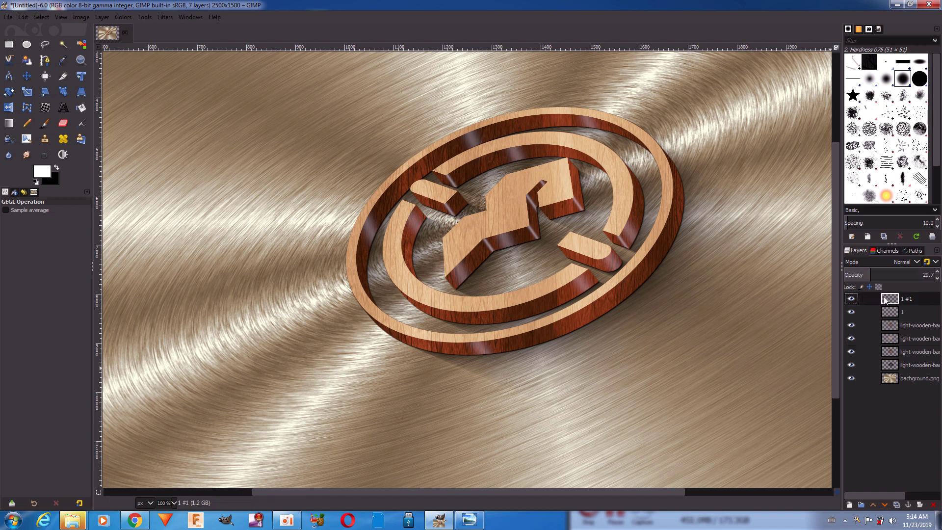
click(849, 505)
click(855, 498)
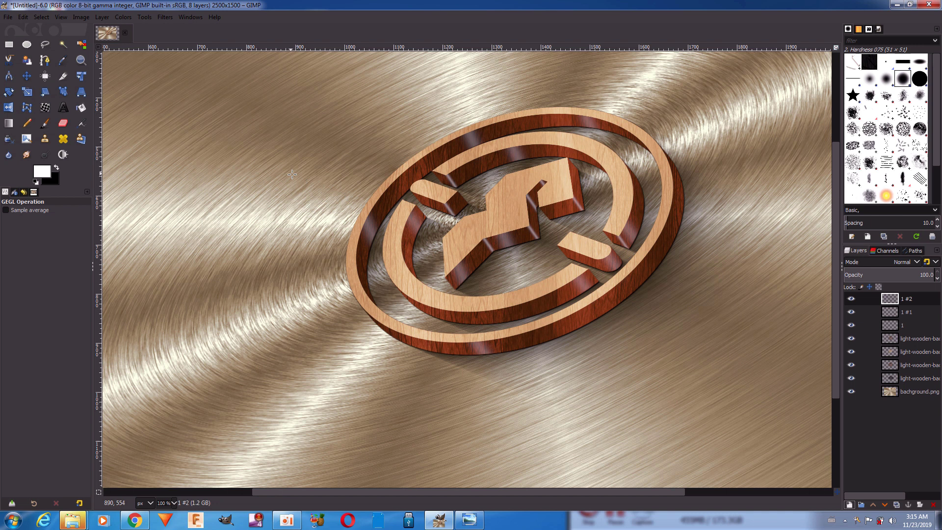
click(45, 62)
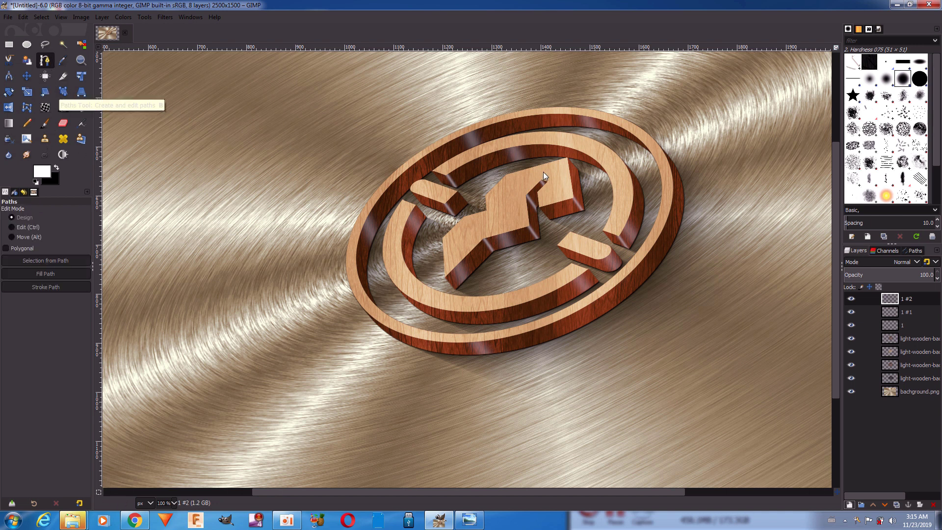
click(175, 503)
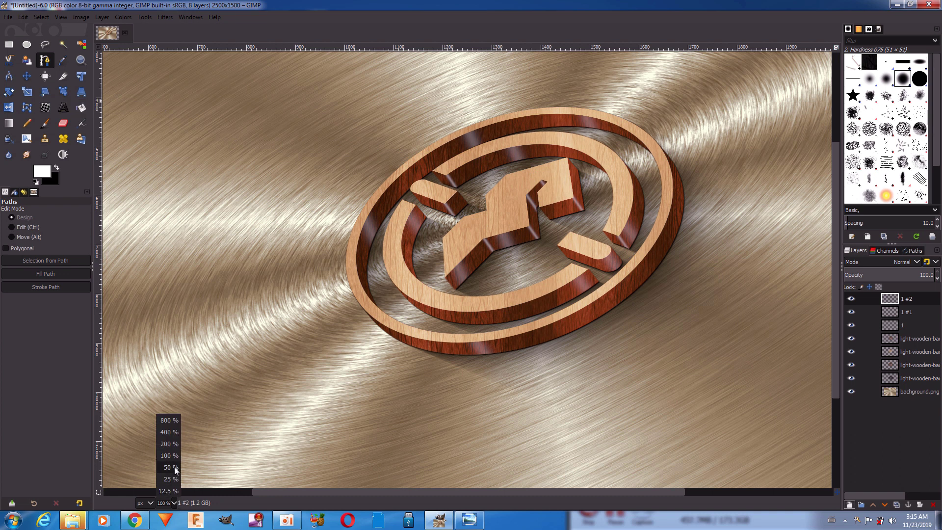
click(170, 444)
scroll(344, 401, up, 3)
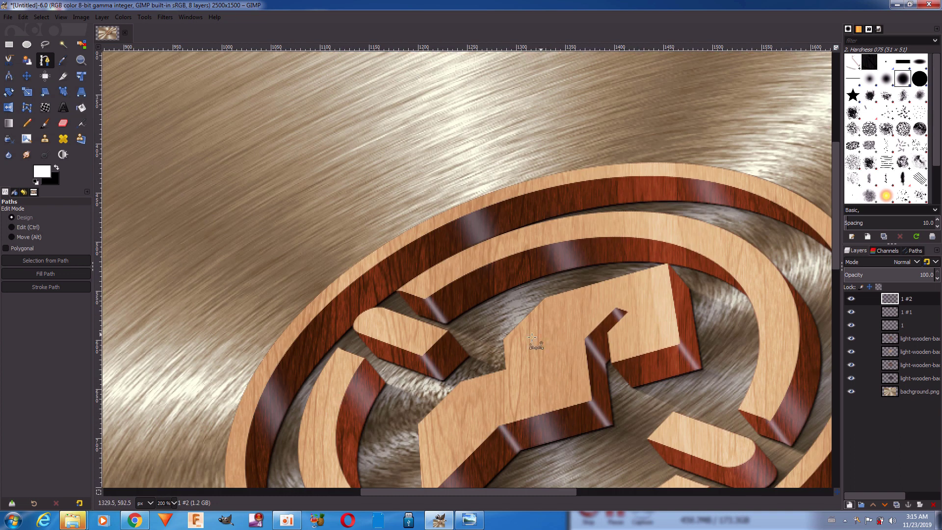
Step: Trace the central zigzag piece's right side and notch with path points
click(667, 263)
click(680, 343)
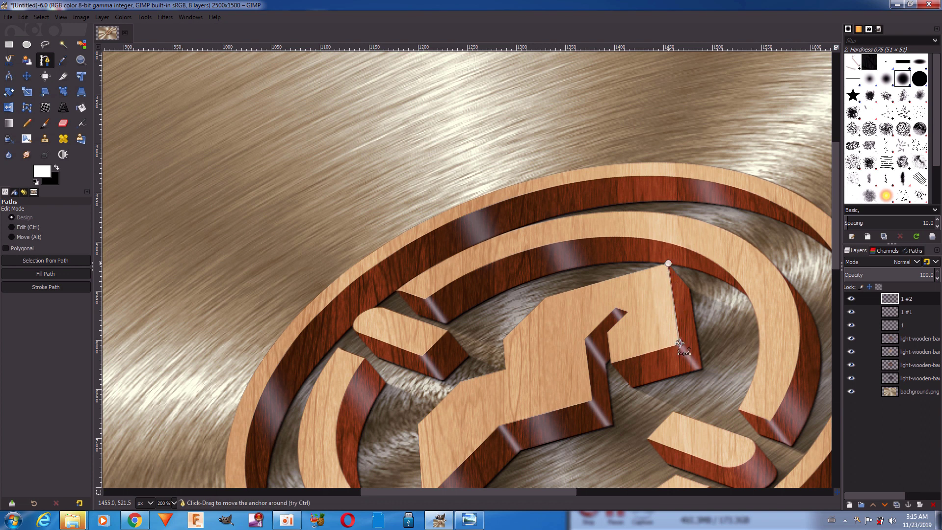
click(612, 363)
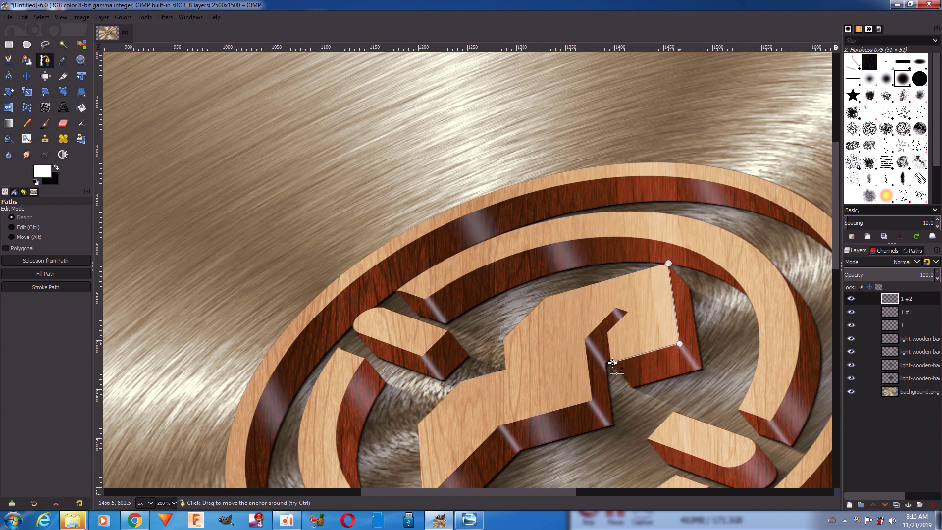
click(608, 333)
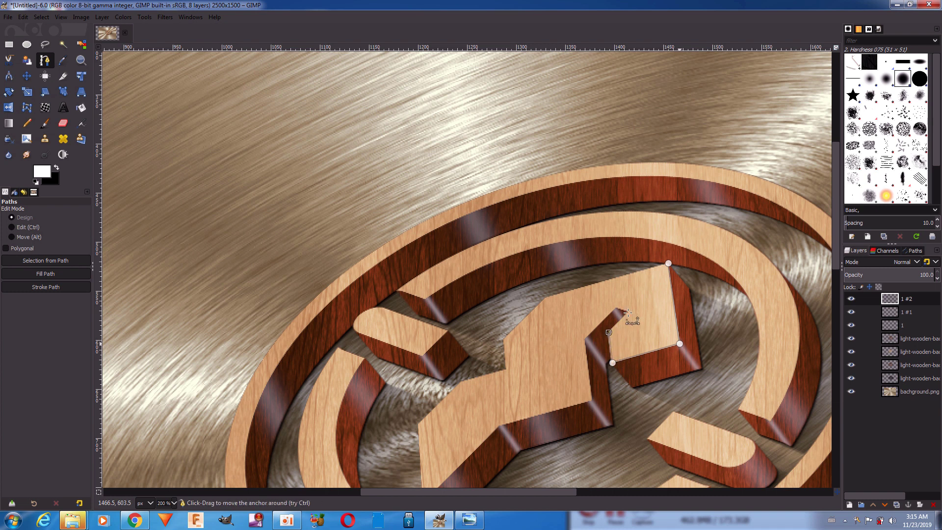
click(585, 339)
click(590, 400)
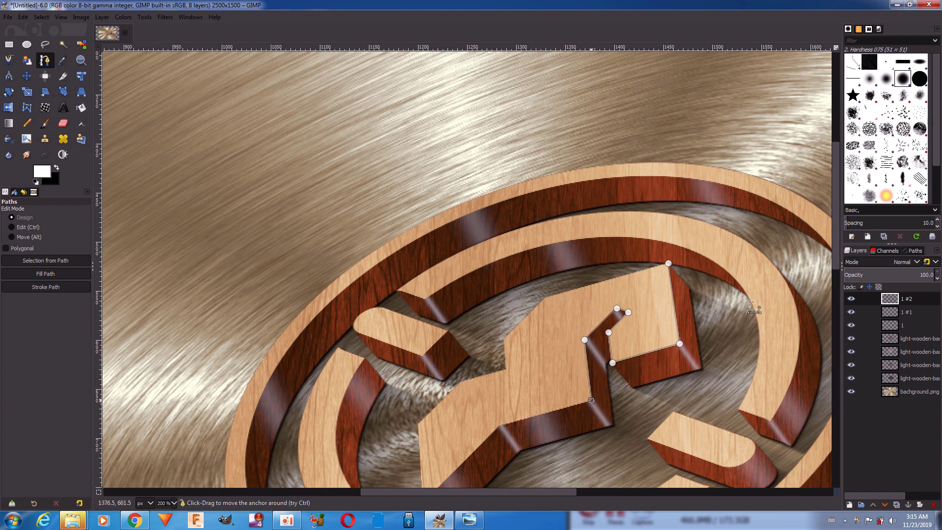
scroll(749, 304, down, 5)
Step: Trace the piece's left side and close the path at the top corner
click(500, 295)
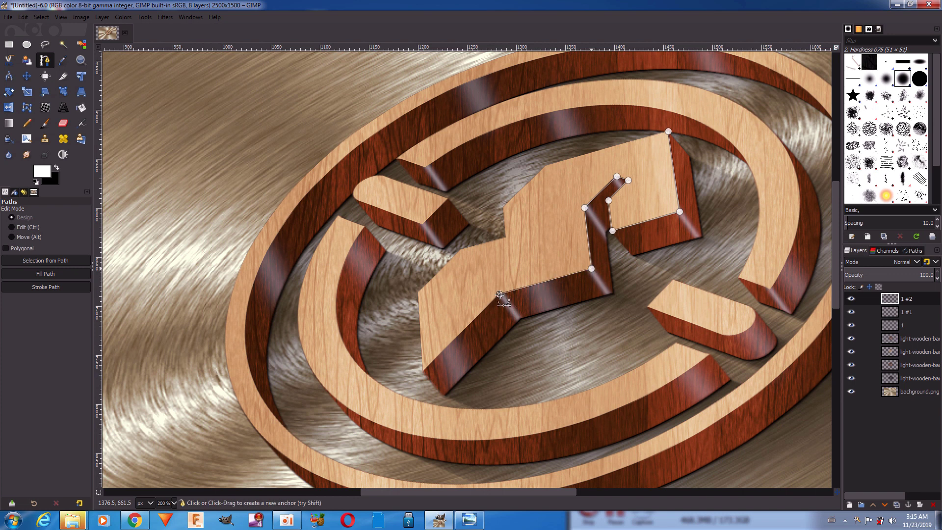
click(424, 367)
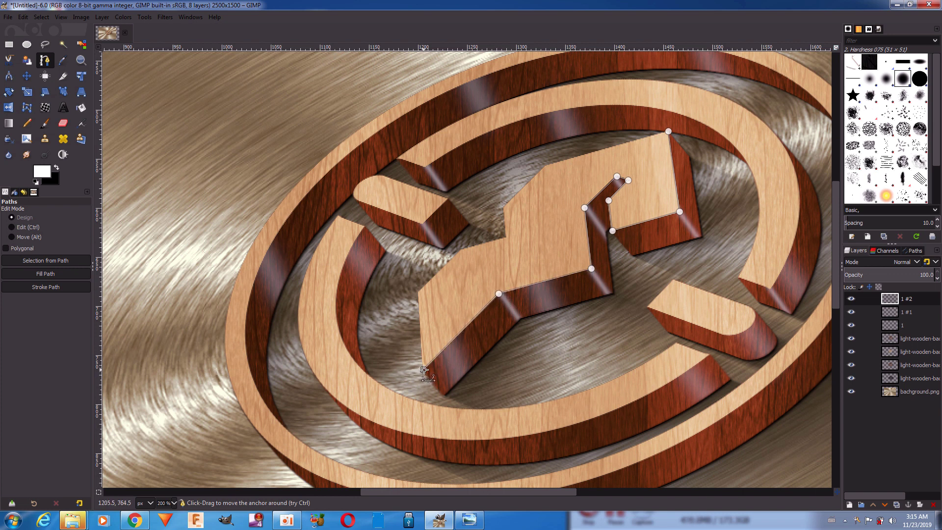
click(418, 290)
click(461, 250)
click(507, 238)
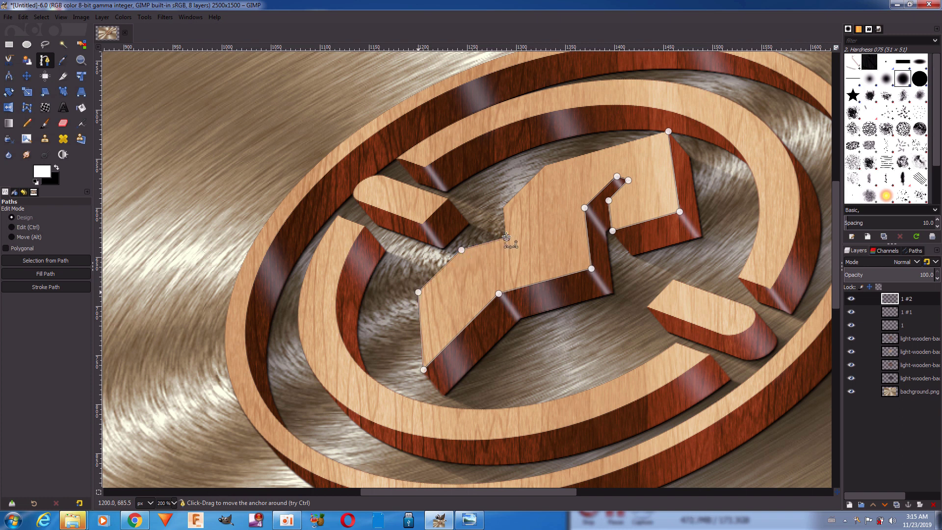
click(505, 208)
click(546, 167)
ctrl+click(668, 131)
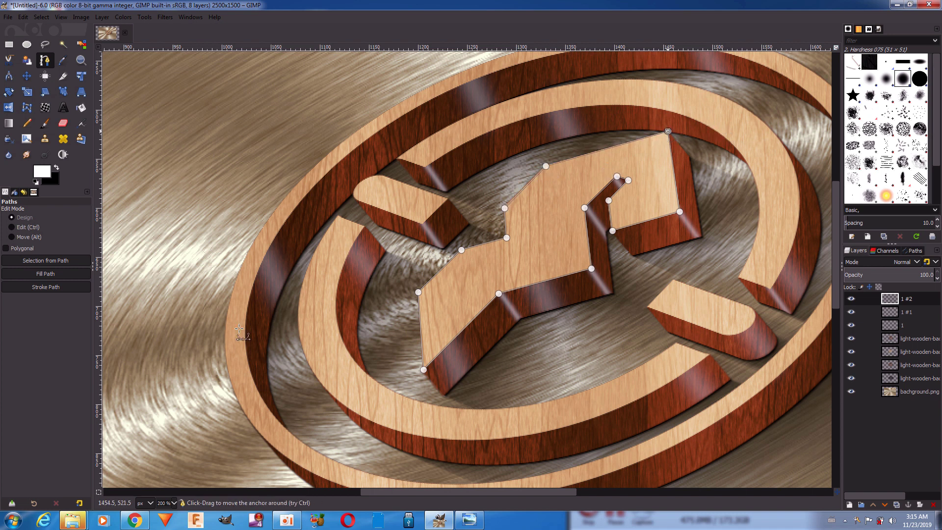
Step: Stroke the traced path with a 3 px solid white line
click(45, 286)
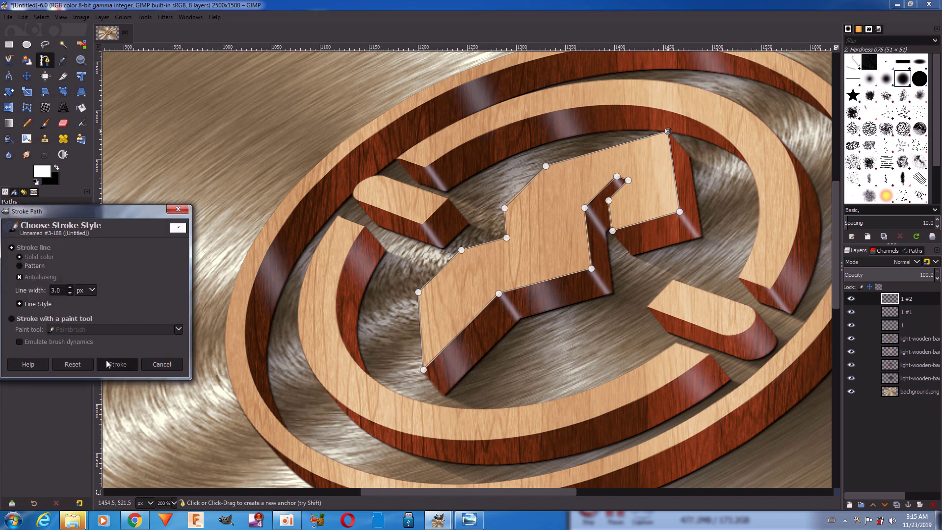
click(107, 364)
click(27, 75)
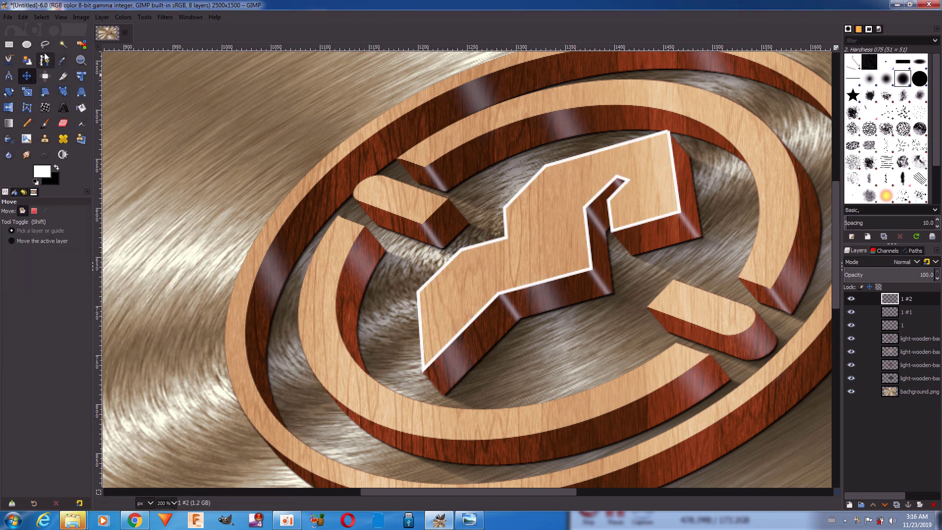
click(45, 59)
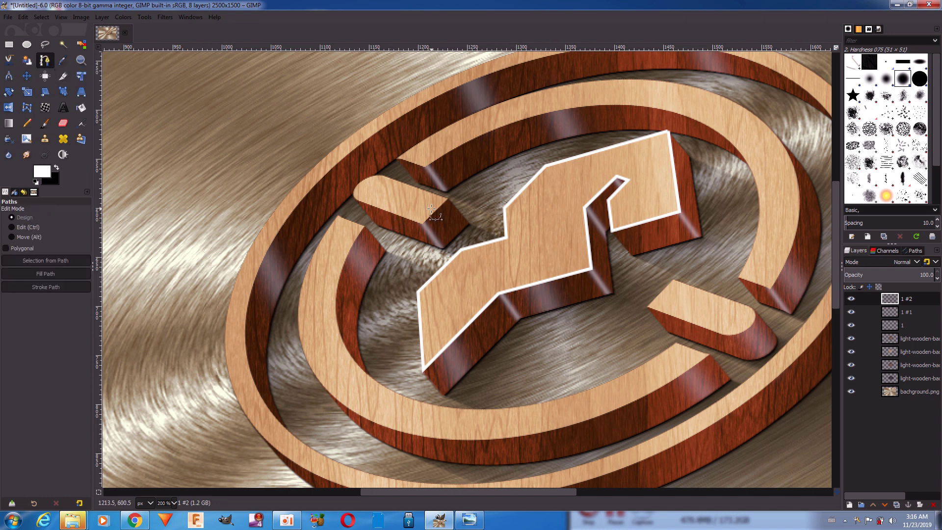
Step: Trace the small left wooden piece and stroke its outline with a 3 px white line
click(448, 198)
click(422, 225)
click(369, 205)
drag(354, 194, 352, 187)
click(46, 287)
key(Return)
Step: Trace the right wooden piece's rounded end and top edge and stroke it in white
click(753, 308)
drag(728, 335, 694, 339)
drag(648, 306, 659, 310)
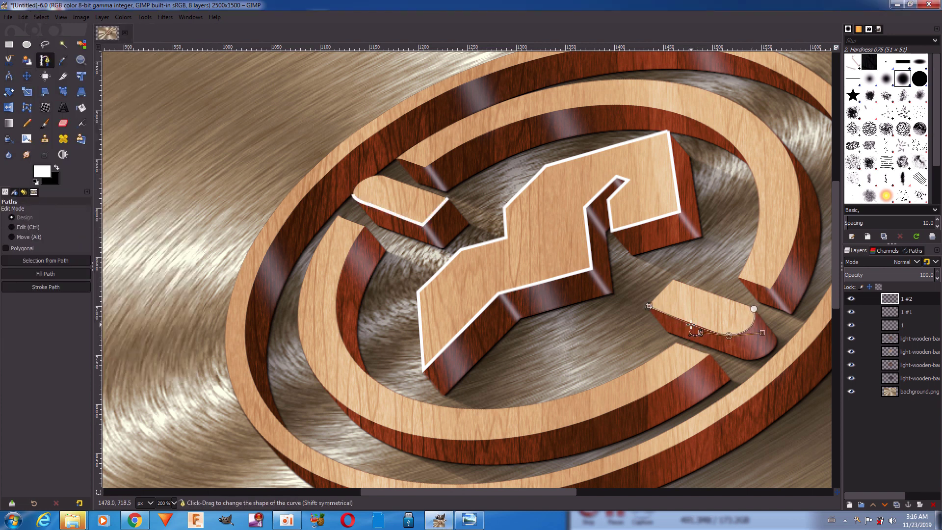
click(46, 286)
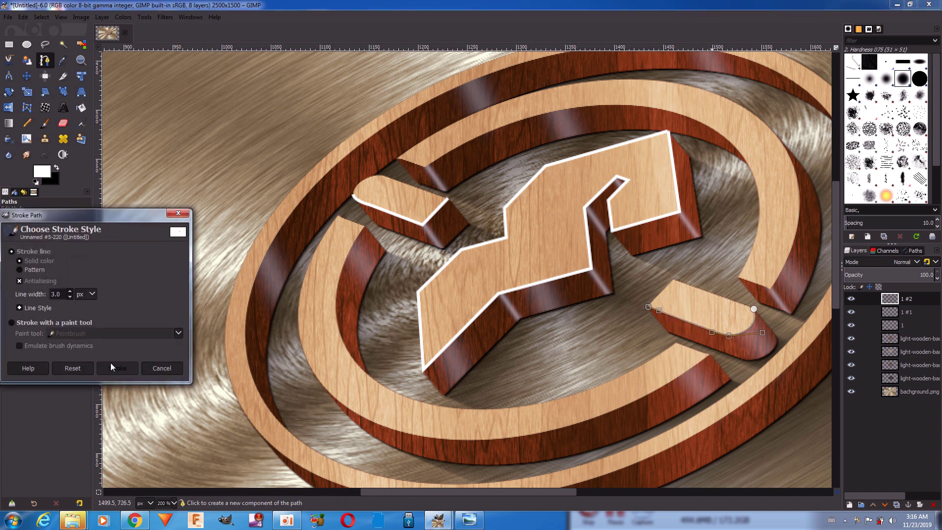
key(Return)
Step: Stroke a white curve along the inner ring's left edge, then clear that path
drag(364, 227, 386, 250)
drag(369, 375, 443, 444)
click(46, 287)
click(117, 367)
click(41, 16)
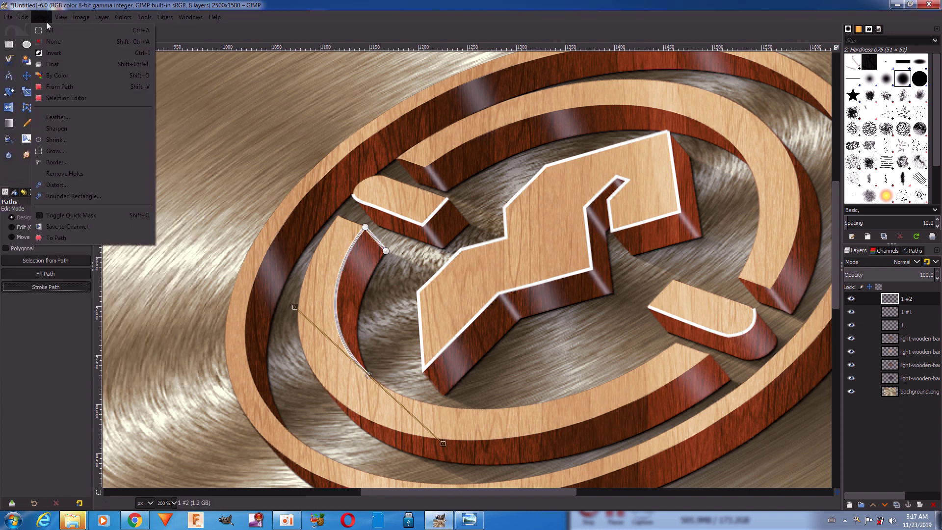
click(49, 38)
Step: Stroke a white curve along the inner ring's upper-right edge, then clear the path
click(779, 139)
mouse_move(771, 288)
mouse_down()
mouse_move(716, 369)
mouse_move(739, 276)
mouse_up()
click(45, 287)
click(120, 366)
click(26, 75)
click(42, 17)
Step: Draw and reshape a new curved path following the ring's upper edge
key(b)
click(747, 162)
mouse_move(426, 166)
mouse_down()
mouse_move(280, 246)
mouse_move(407, 169)
mouse_up()
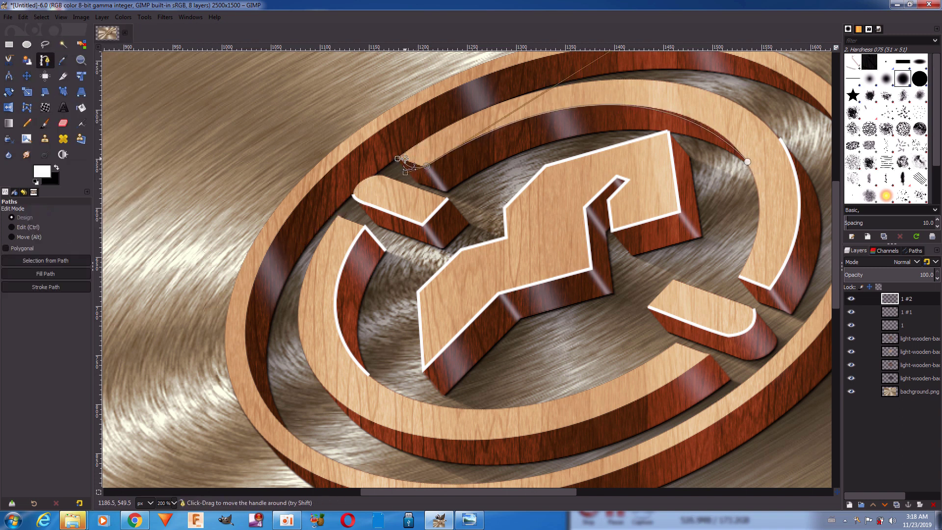
drag(721, 138, 744, 142)
mouse_move(588, 106)
mouse_down()
mouse_move(729, 167)
mouse_move(743, 149)
mouse_up()
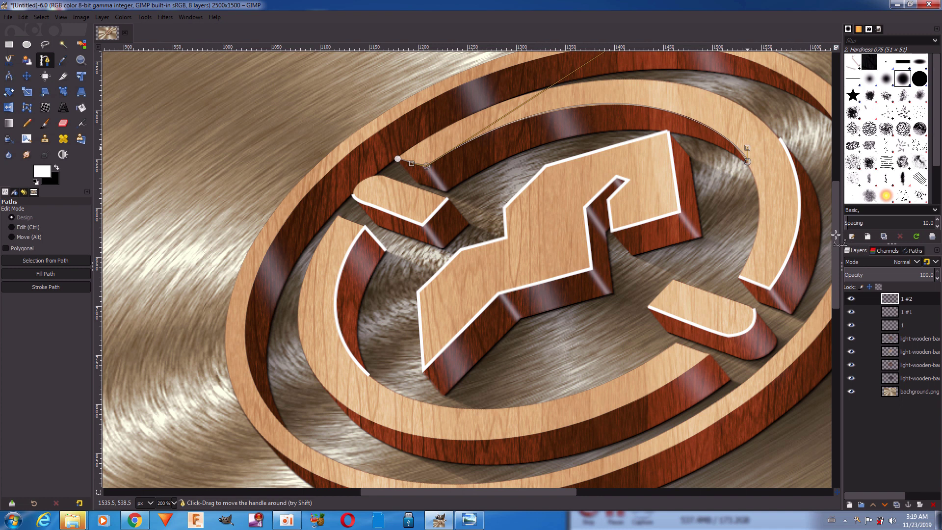
scroll(746, 148, up, 2)
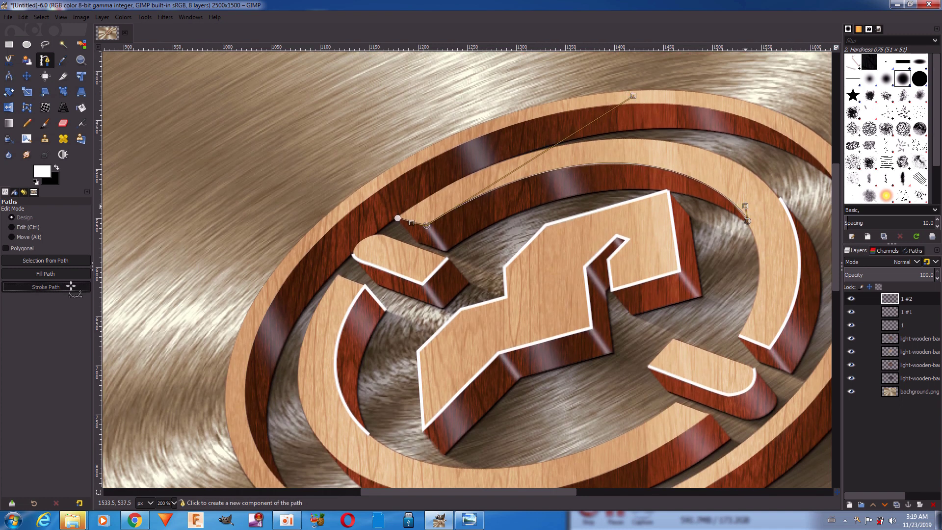
scroll(267, 299, down, 4)
Step: Trace the ring's lower edge, adjust the curve, and stroke it in white
click(730, 330)
click(709, 306)
mouse_move(329, 342)
mouse_down()
mouse_move(174, 218)
mouse_move(158, 216)
mouse_up()
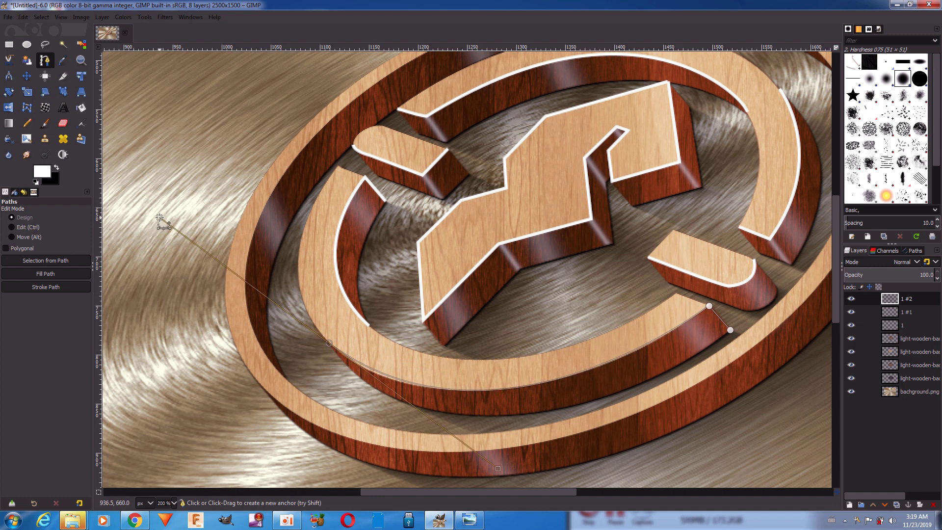
drag(485, 467, 452, 461)
drag(677, 326, 676, 334)
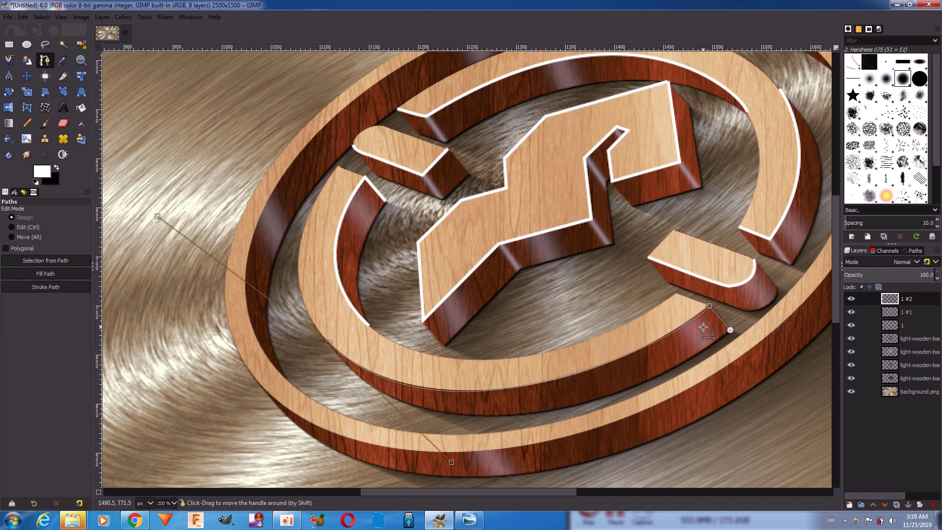
drag(451, 462, 464, 454)
click(71, 286)
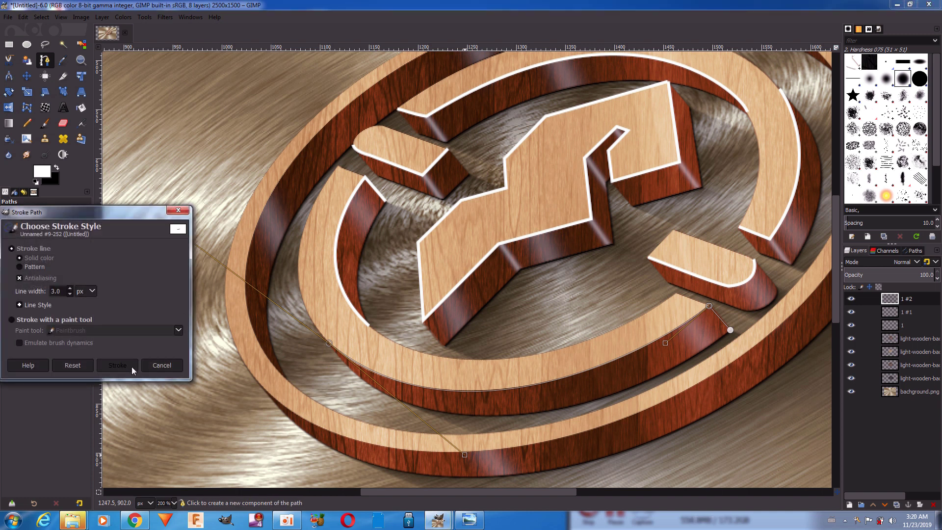
click(118, 365)
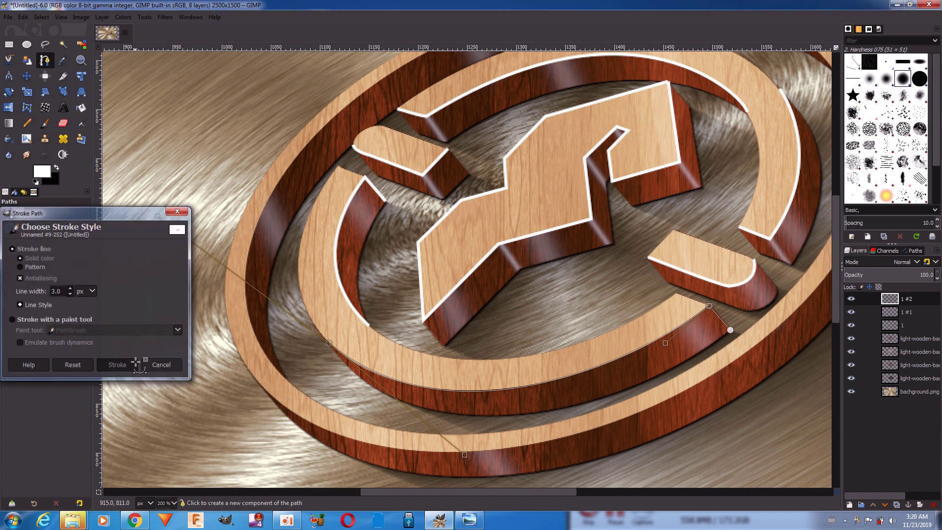
Step: Switch to the Move tool to hide the path and set the zoom to 100%
click(30, 74)
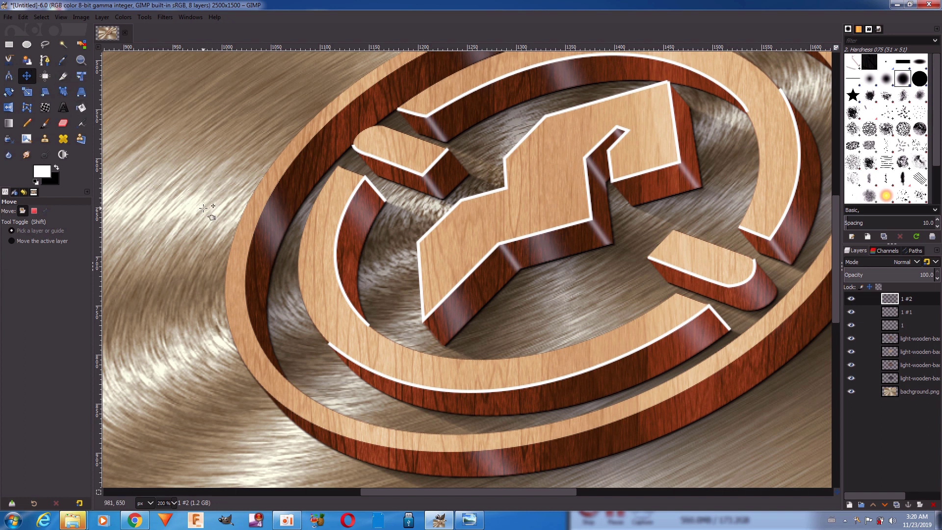
scroll(203, 208, up, 5)
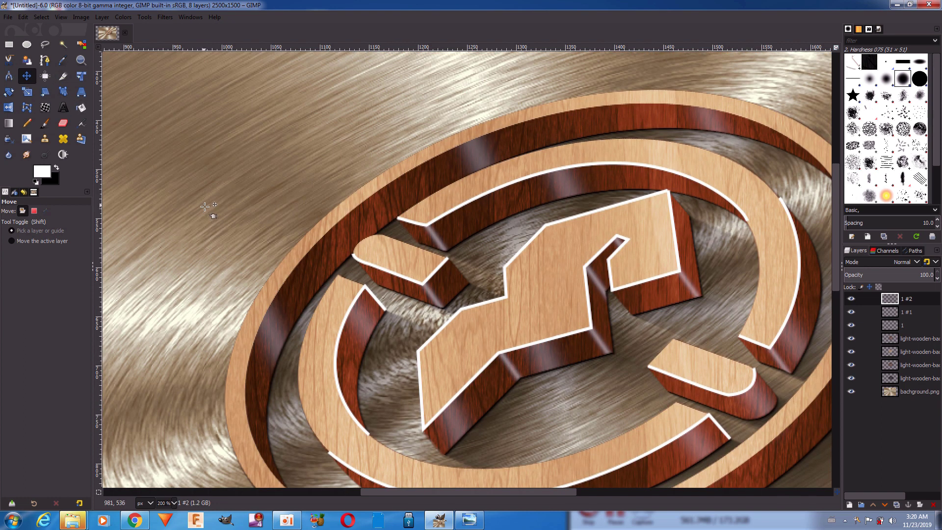
scroll(204, 201, down, 5)
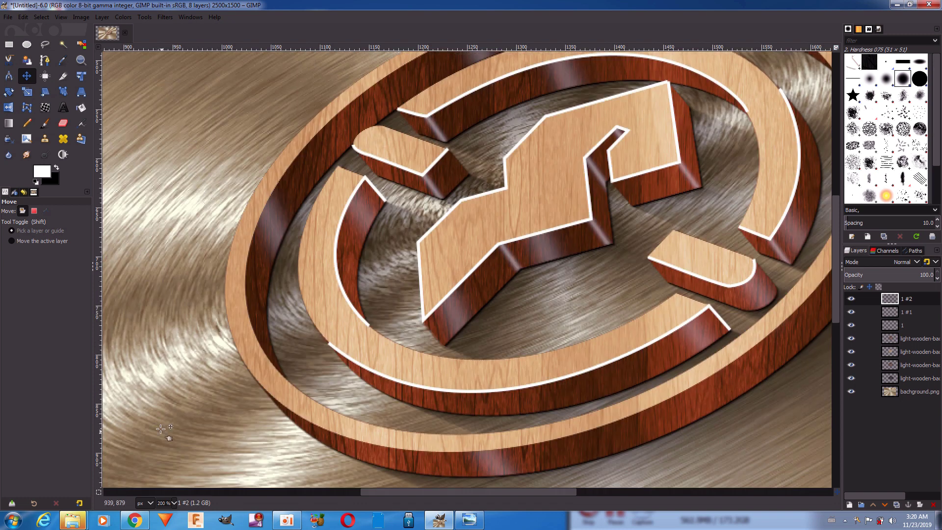
click(174, 503)
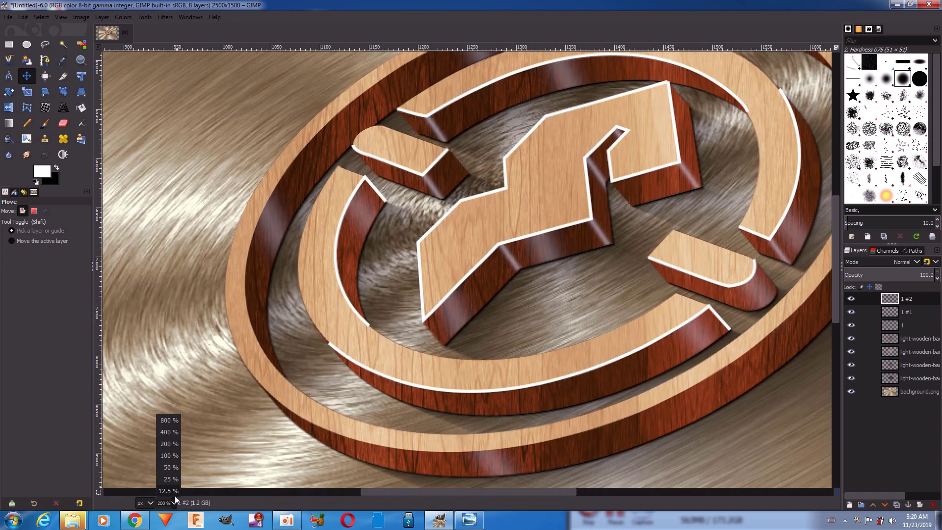
click(169, 456)
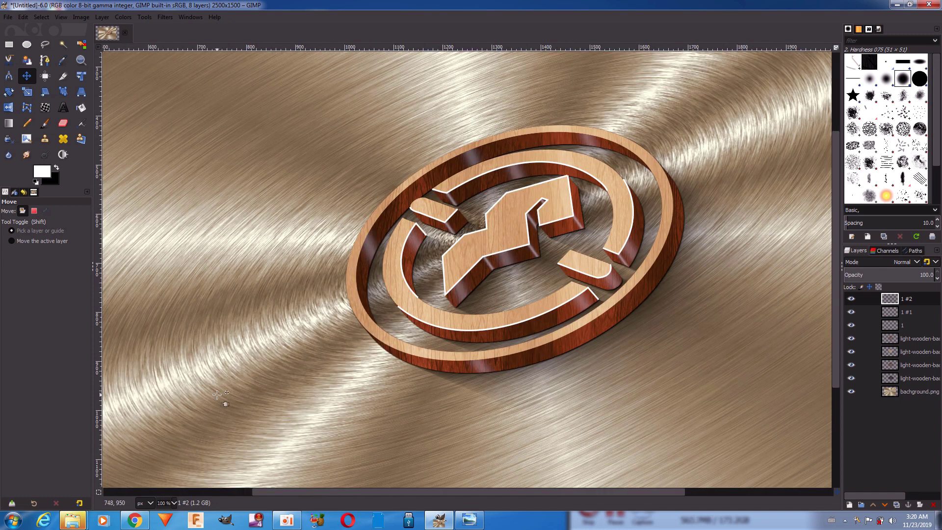
Step: Apply a Gaussian Blur of size 1.00 to the white edge lines
click(165, 17)
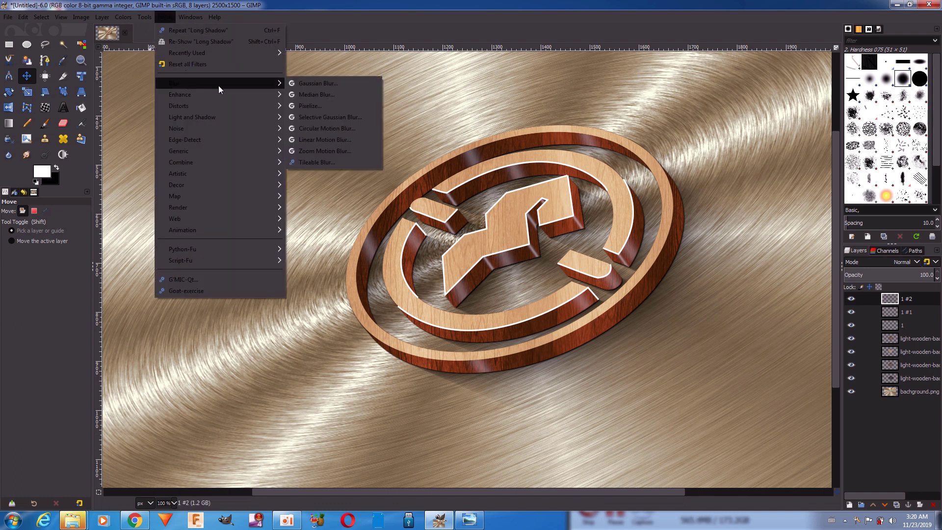
click(309, 88)
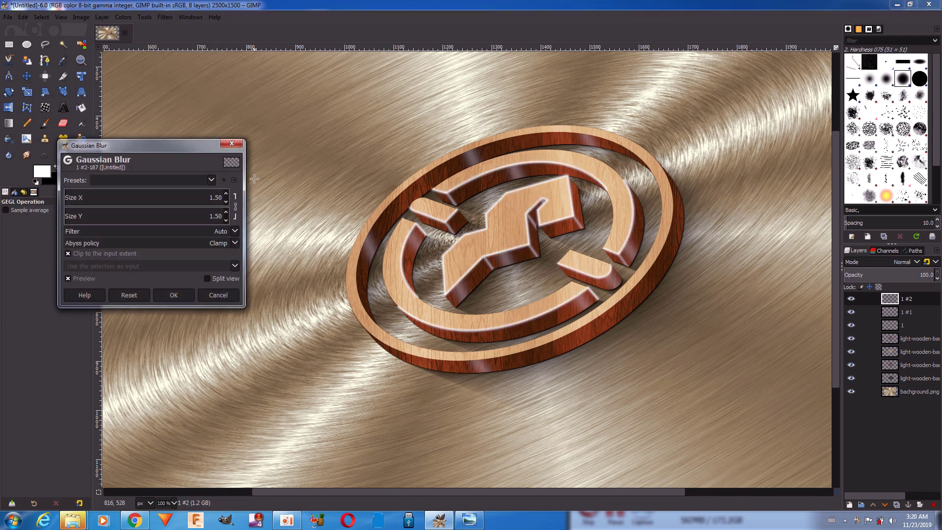
click(226, 220)
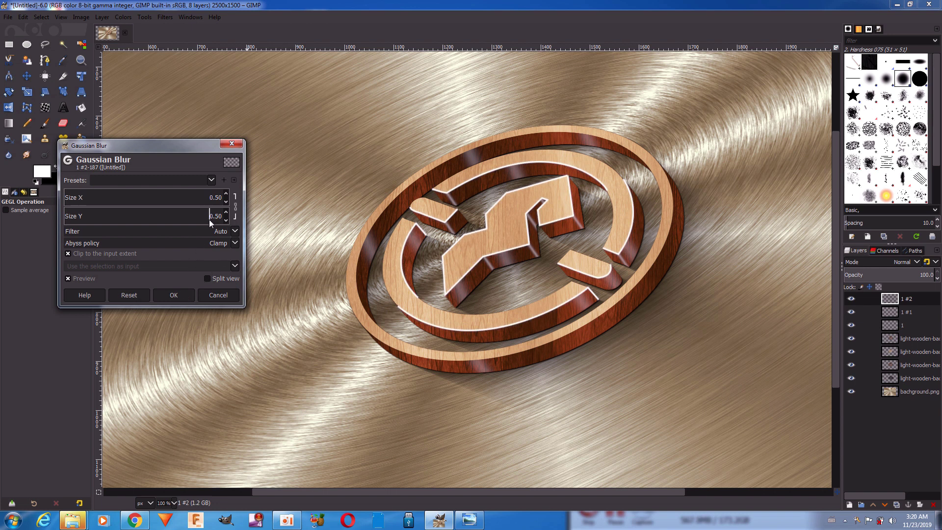
click(217, 198)
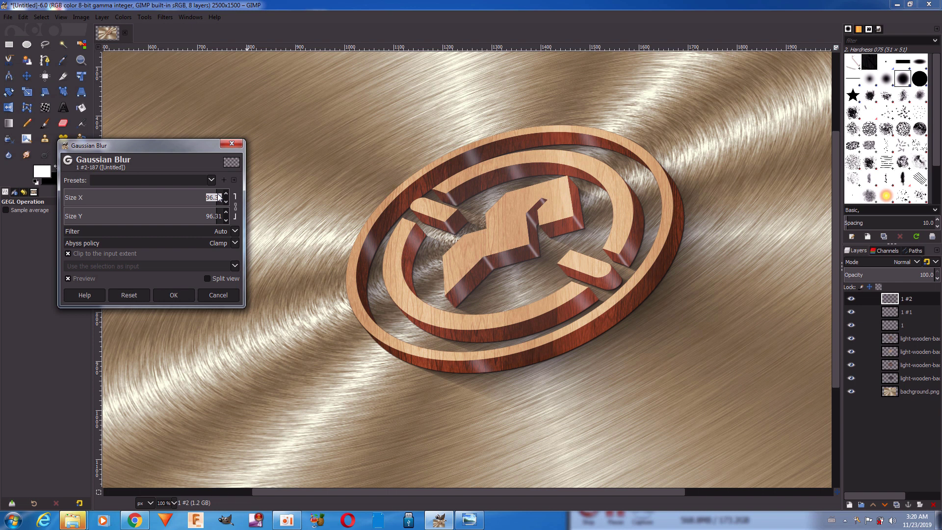
text(1)
key(Return)
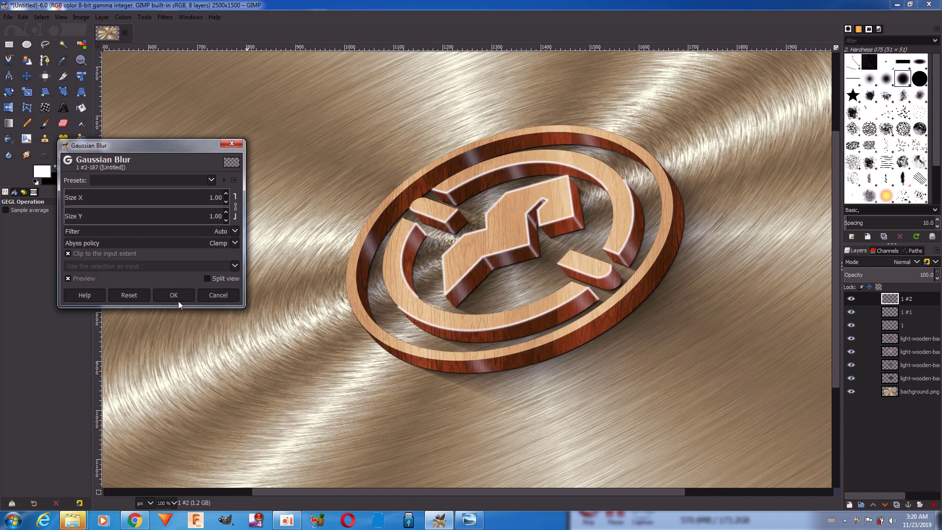
click(173, 295)
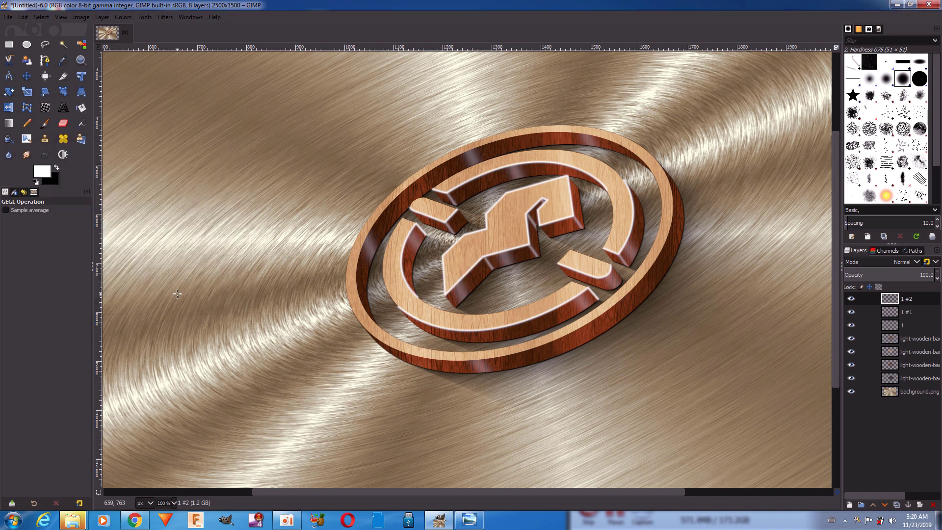
Step: Make a feathered elliptical selection near the ring's left and cut and paste its wood
click(27, 45)
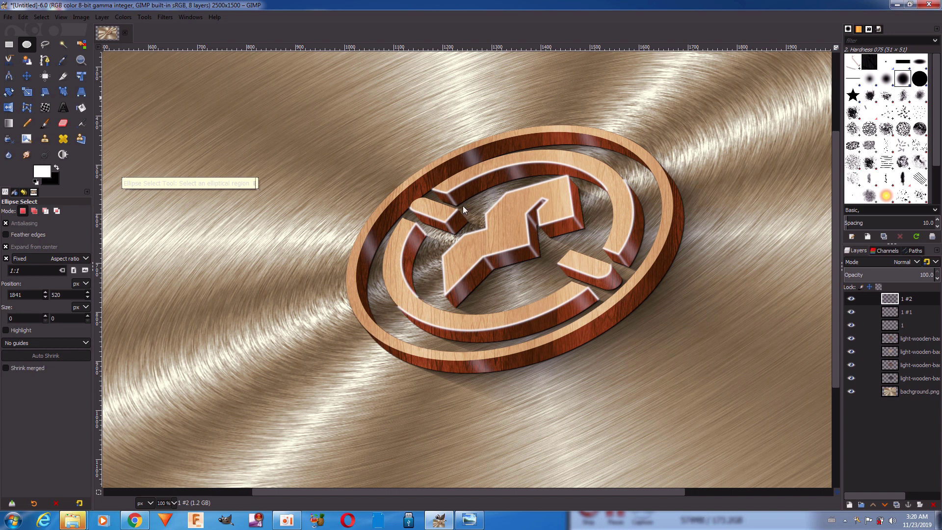
click(17, 235)
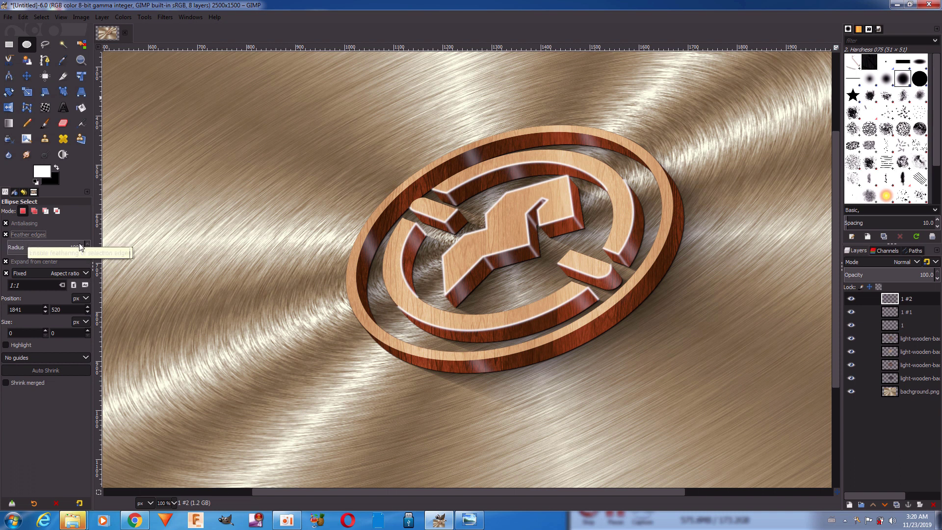
drag(286, 221, 354, 305)
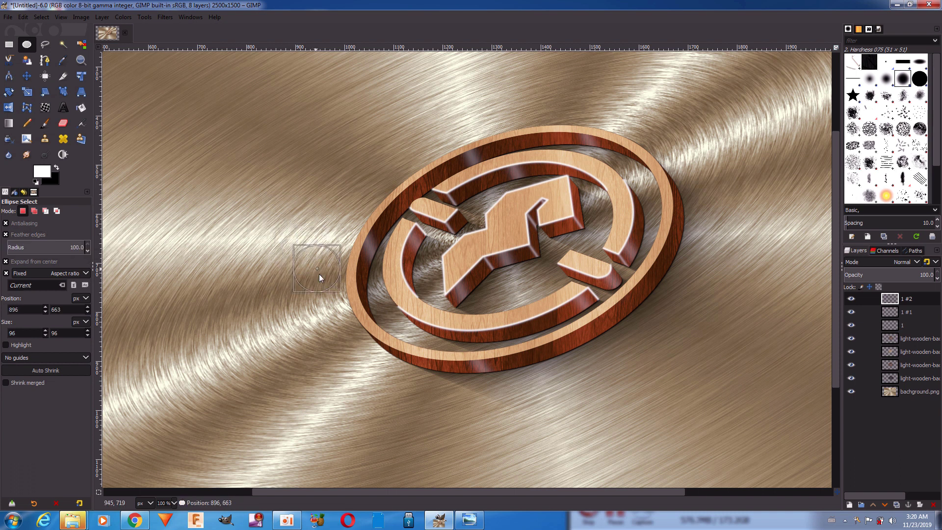
right_click(373, 310)
mouse_move(408, 337)
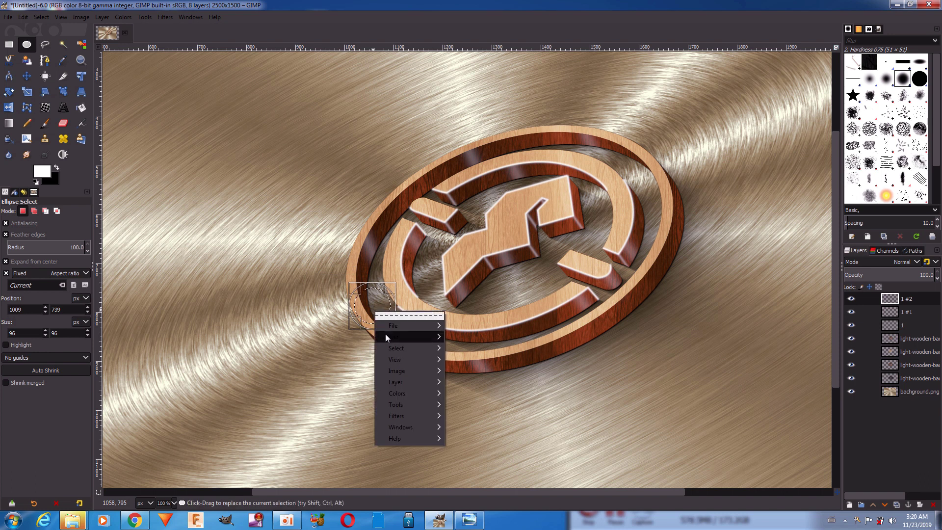
click(484, 269)
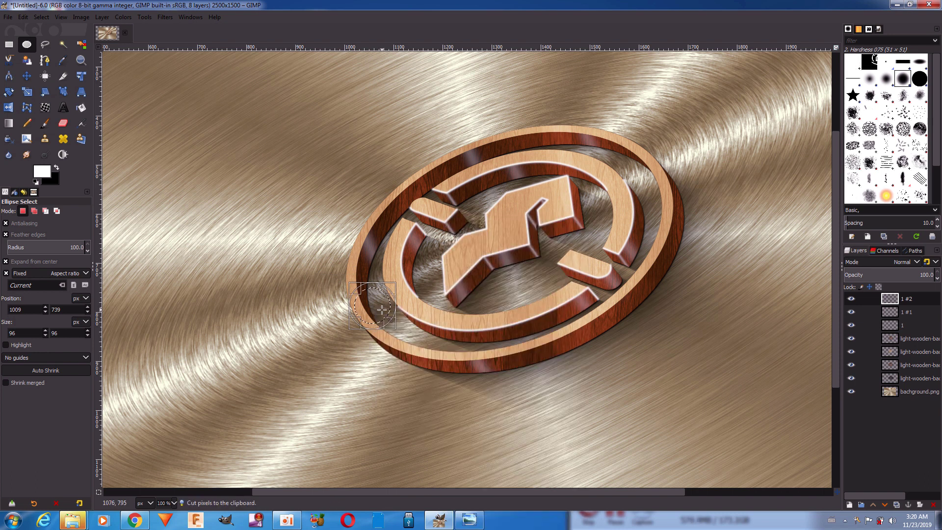
right_click(384, 313)
click(502, 264)
Step: Resize the round selection and move it along the logo rim to the right
mouse_move(384, 305)
mouse_down()
mouse_move(366, 305)
mouse_move(437, 300)
mouse_move(428, 298)
mouse_move(603, 312)
mouse_move(596, 216)
mouse_up()
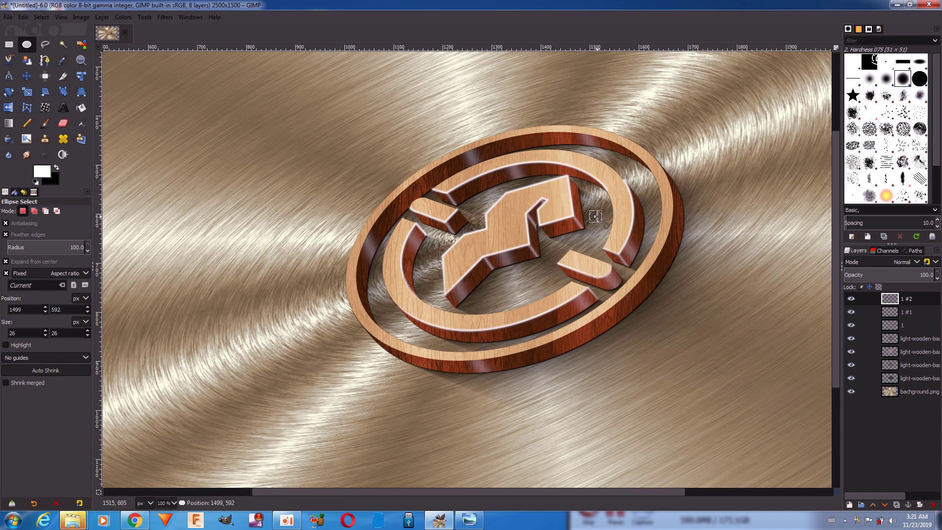
mouse_move(603, 226)
mouse_down()
mouse_move(619, 171)
mouse_move(417, 181)
mouse_up()
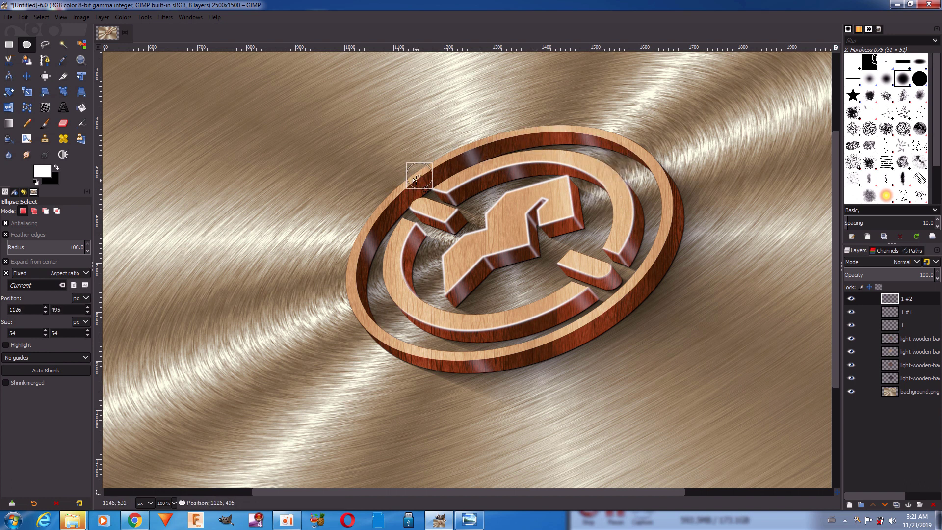
drag(417, 181, 403, 197)
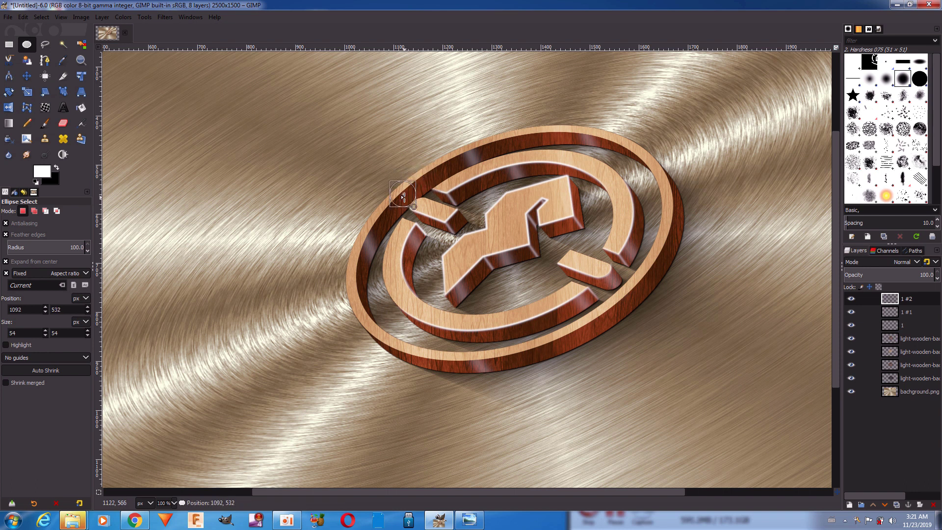
mouse_move(404, 197)
mouse_down()
mouse_move(437, 251)
mouse_move(473, 212)
mouse_up()
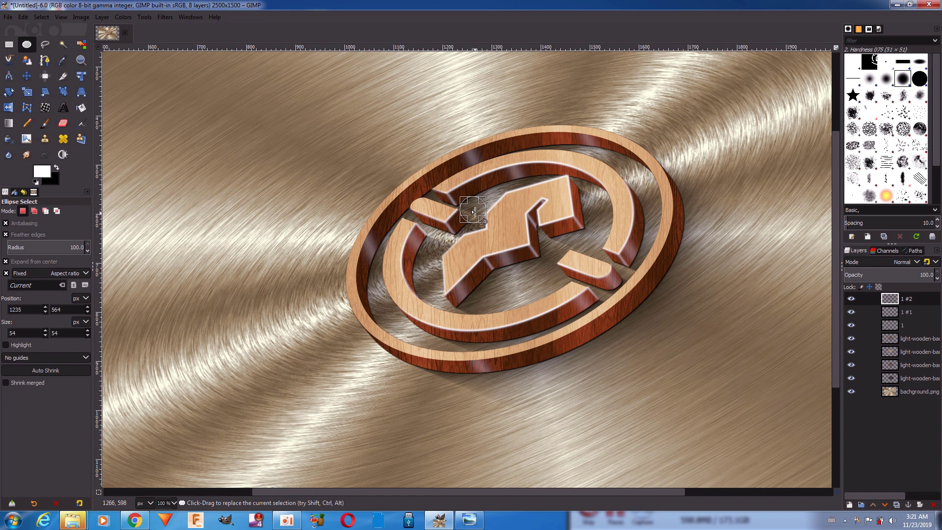
drag(473, 212, 723, 312)
Step: Deselect, zoom out to 50%, and fade the top logo layer to 67% opacity
click(782, 278)
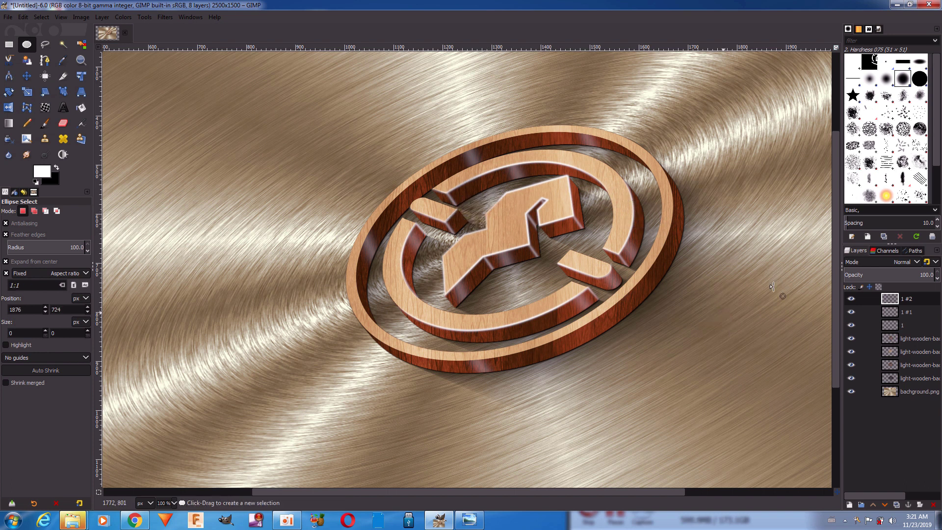
click(174, 502)
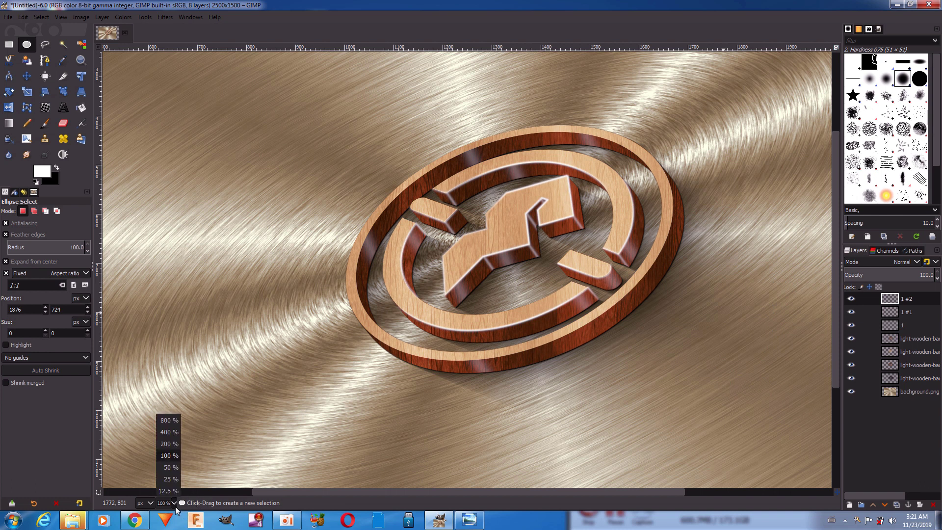
click(167, 469)
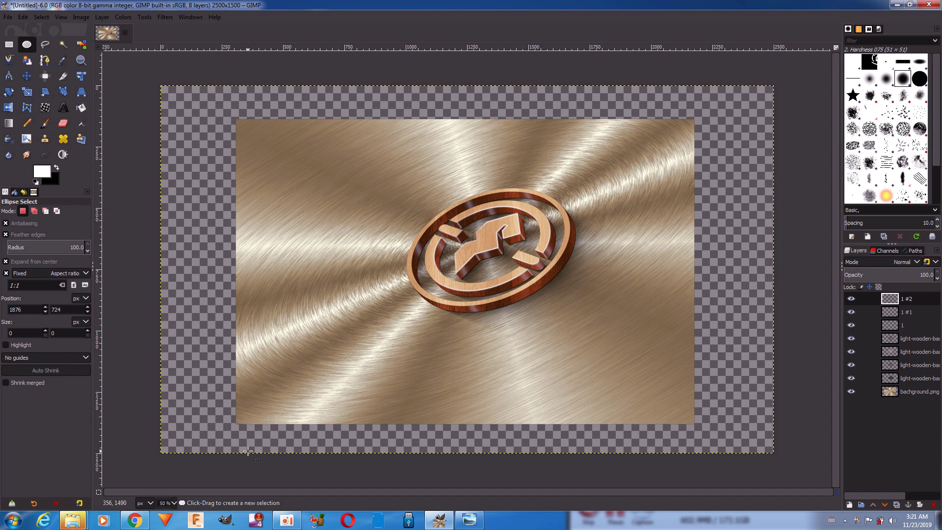
click(916, 275)
drag(912, 276, 901, 276)
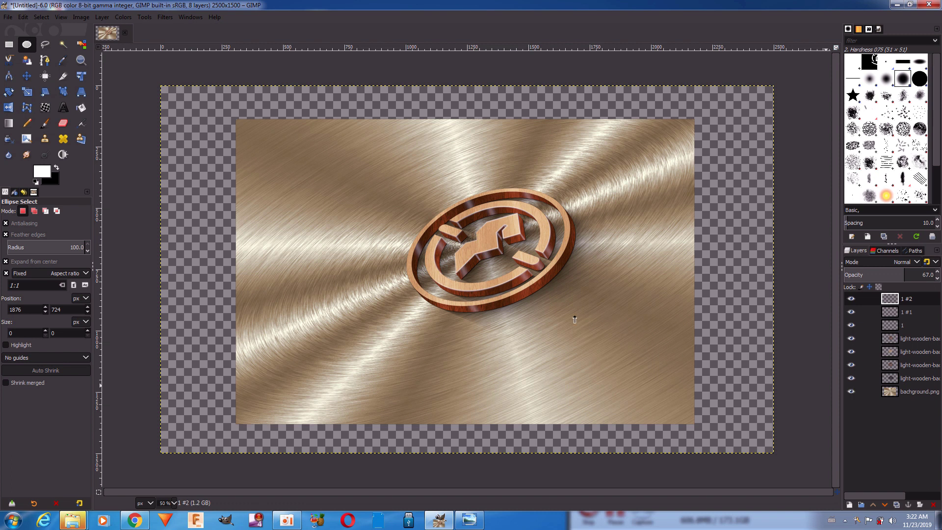
Step: Clear the selection and move the brushed-metal background layer right and slightly up
click(39, 17)
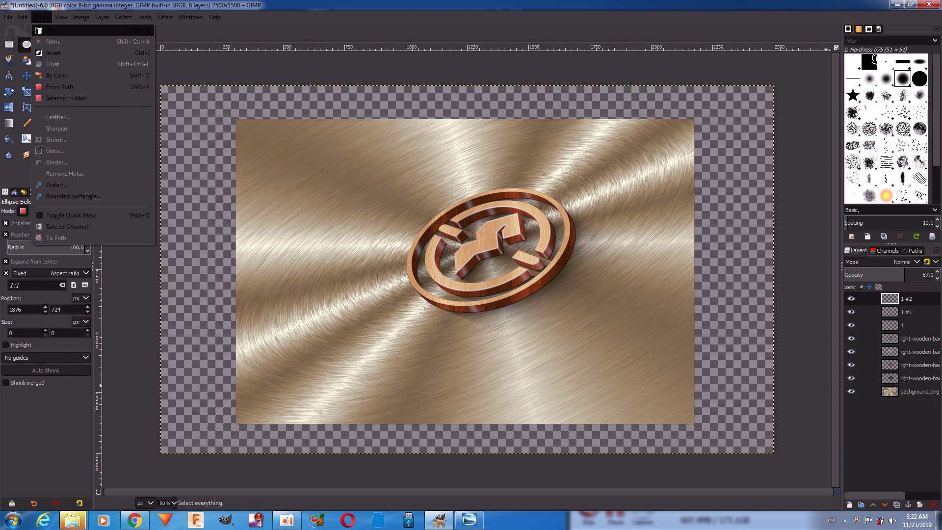
click(53, 42)
click(27, 76)
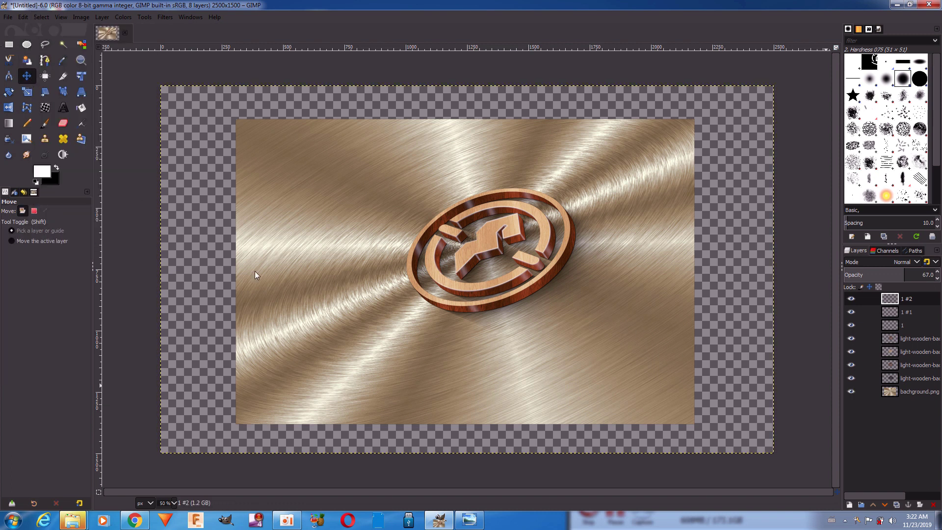
click(340, 342)
drag(340, 342, 375, 332)
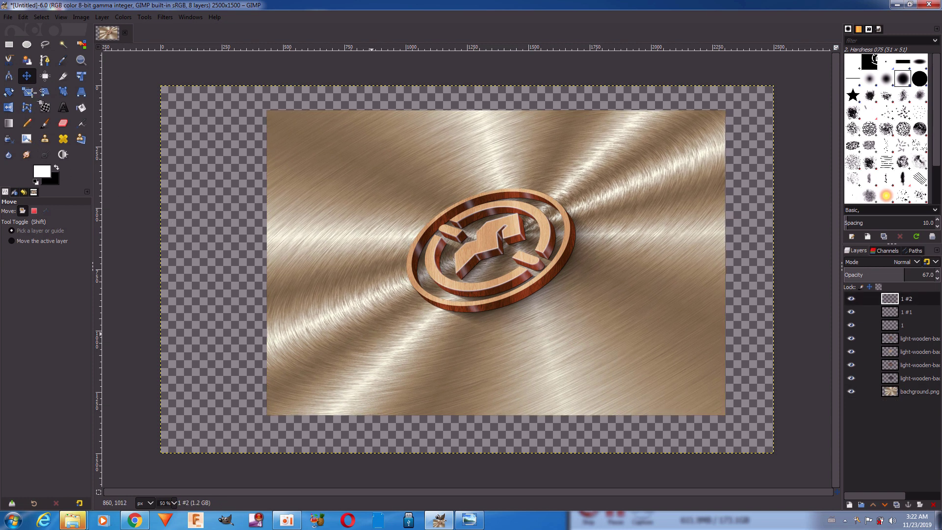
Step: Crop the canvas to the brushed-metal background, giving a 1874×1244 px image
click(41, 17)
click(39, 18)
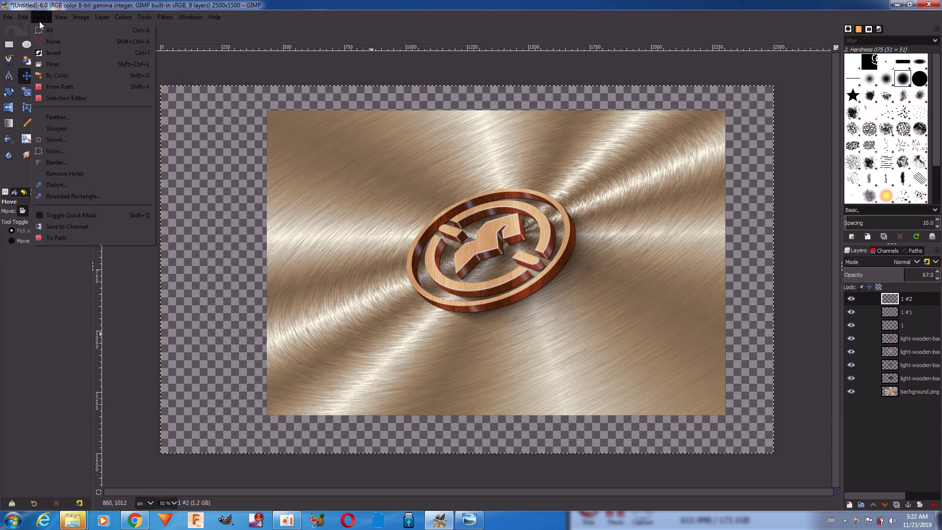
click(37, 41)
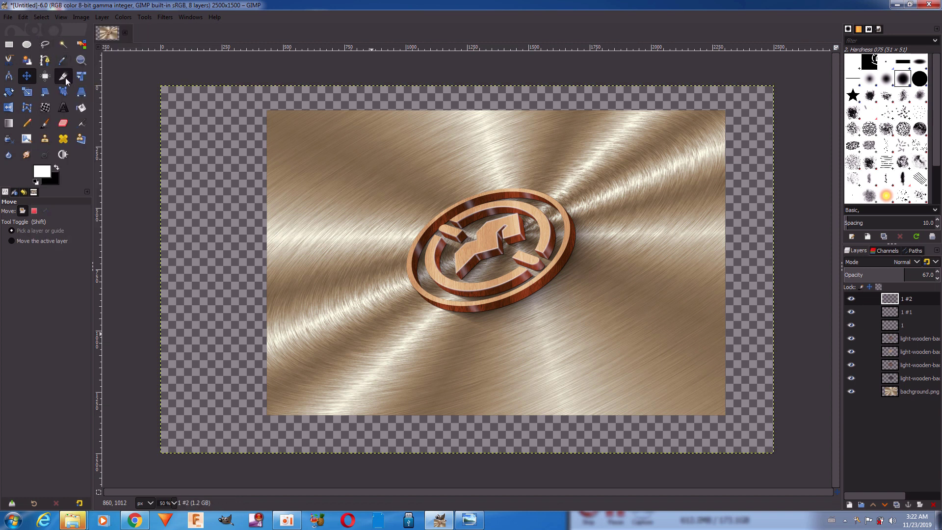
click(65, 77)
drag(267, 110, 727, 418)
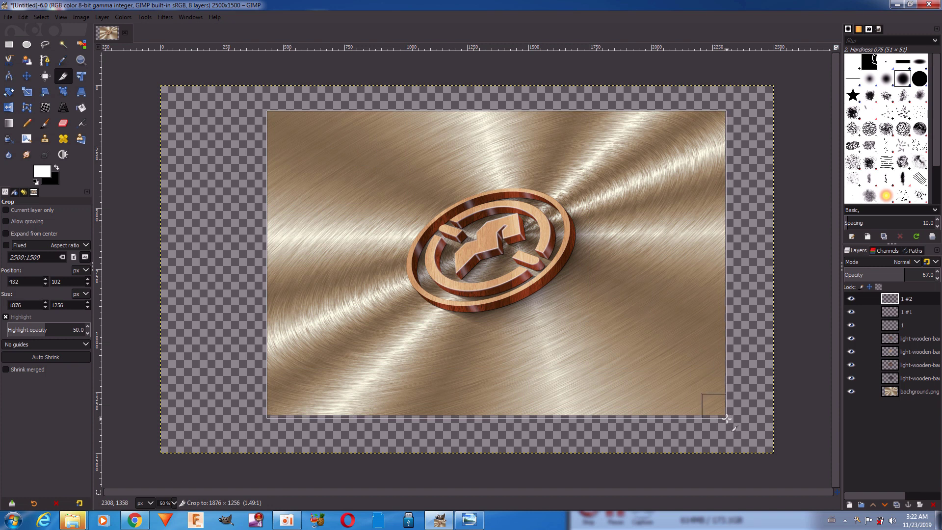
drag(727, 419, 726, 415)
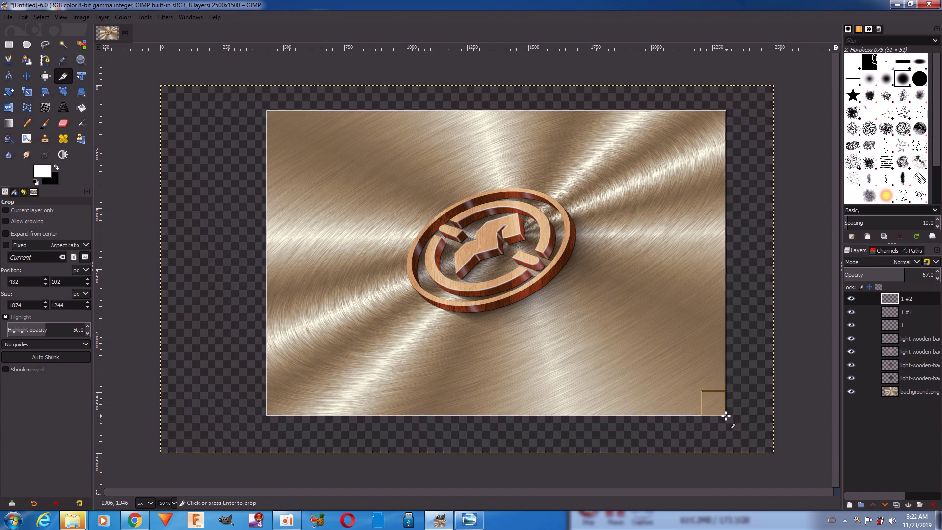
key(Return)
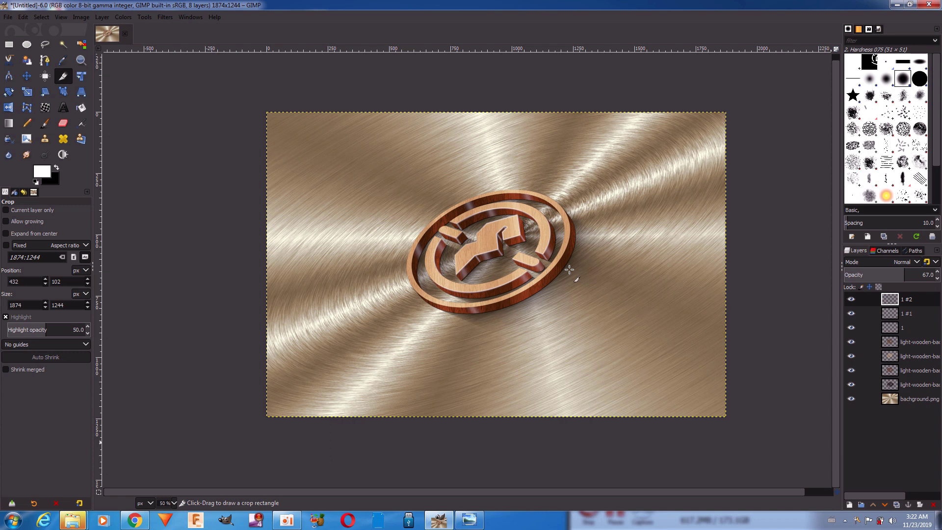
Step: Hide bachground.png, create a Visible layer from the logo, then show the background again
click(852, 399)
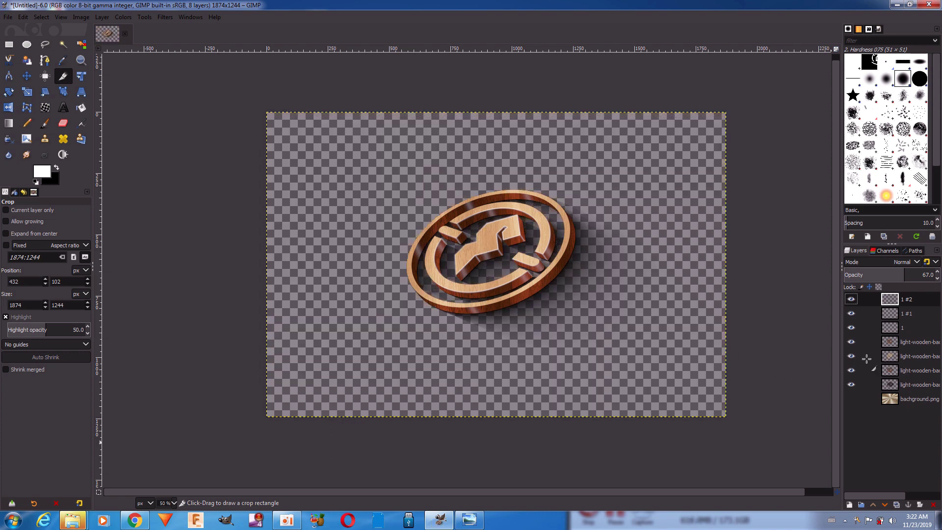
click(102, 16)
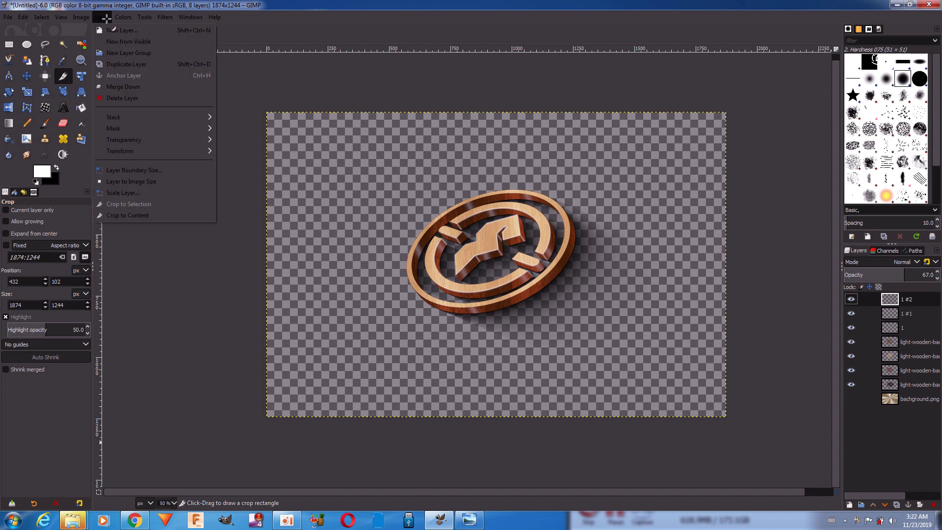
click(153, 42)
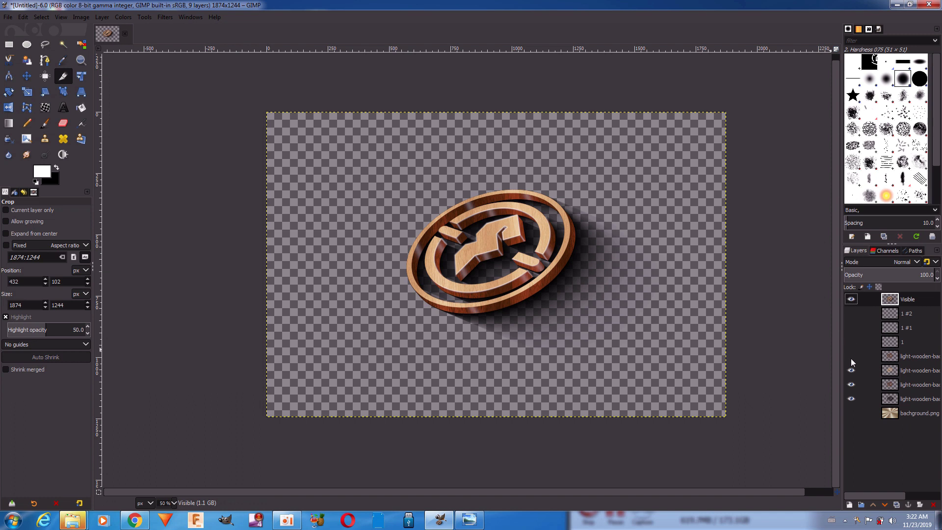
click(851, 413)
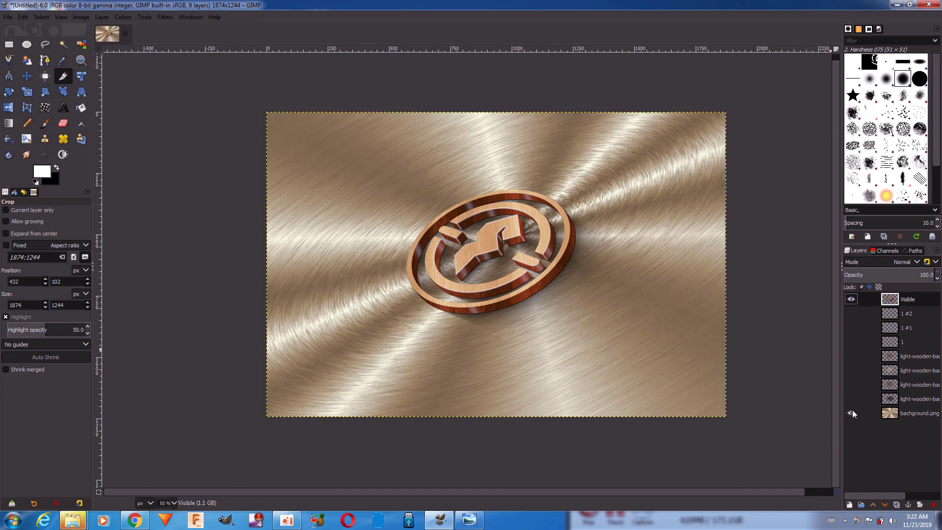
click(854, 301)
Step: Apply the Xach-Effect from Light and Shadow filters to the logo
click(168, 19)
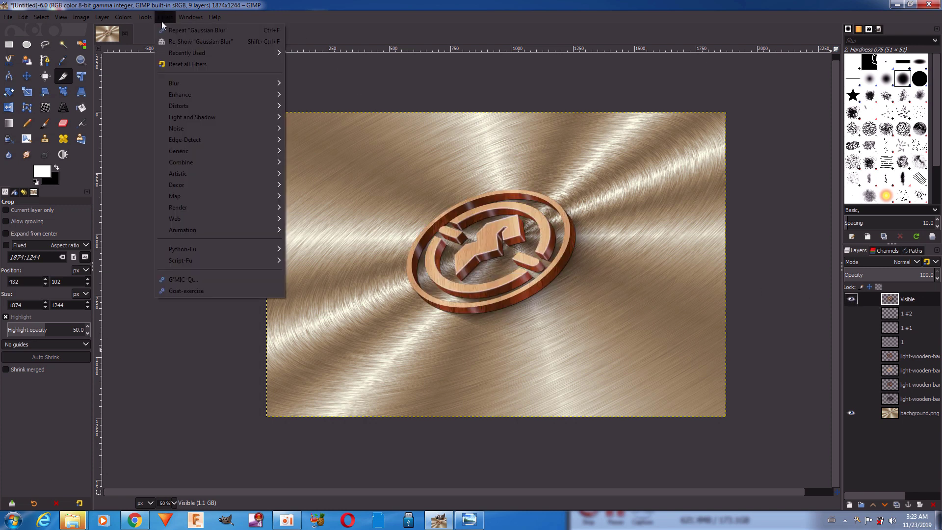
mouse_move(193, 117)
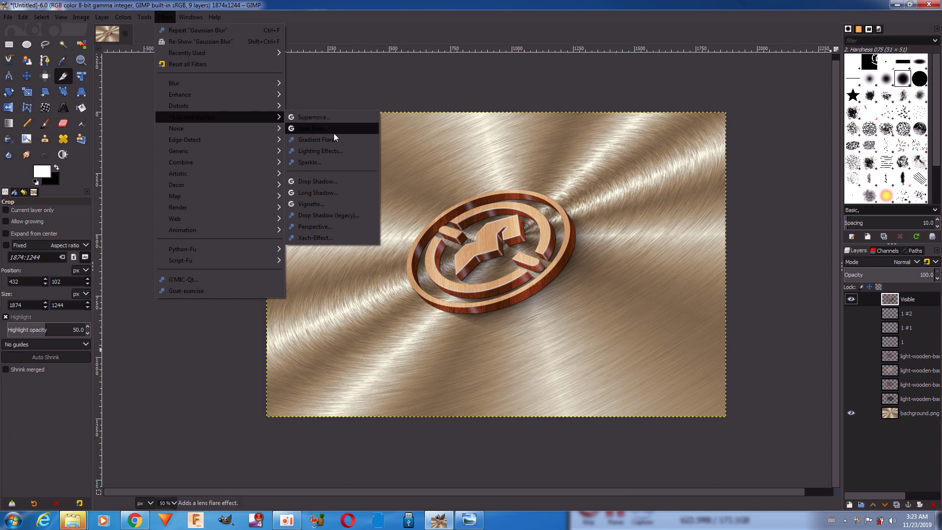
click(348, 238)
click(490, 367)
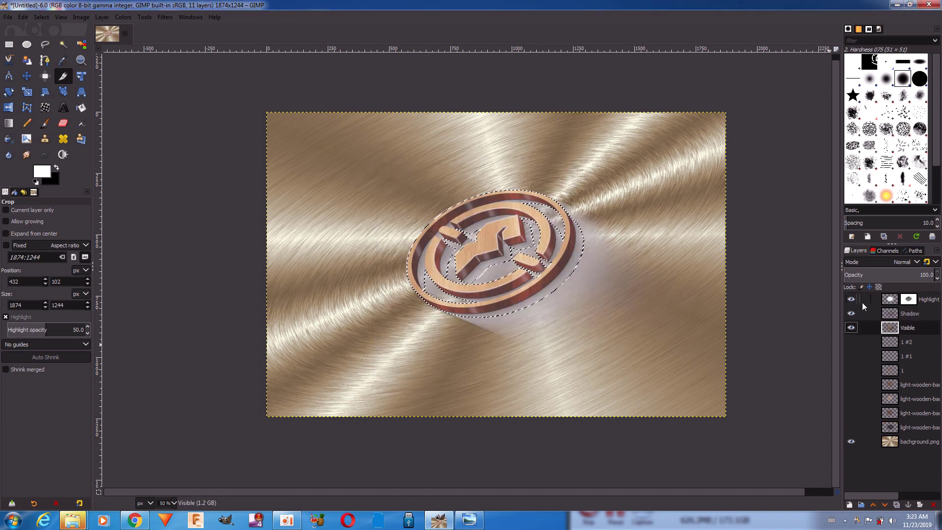
Step: Hide the Highlight layer, deselect, and lower the Shadow layer's opacity to 58.4
click(851, 299)
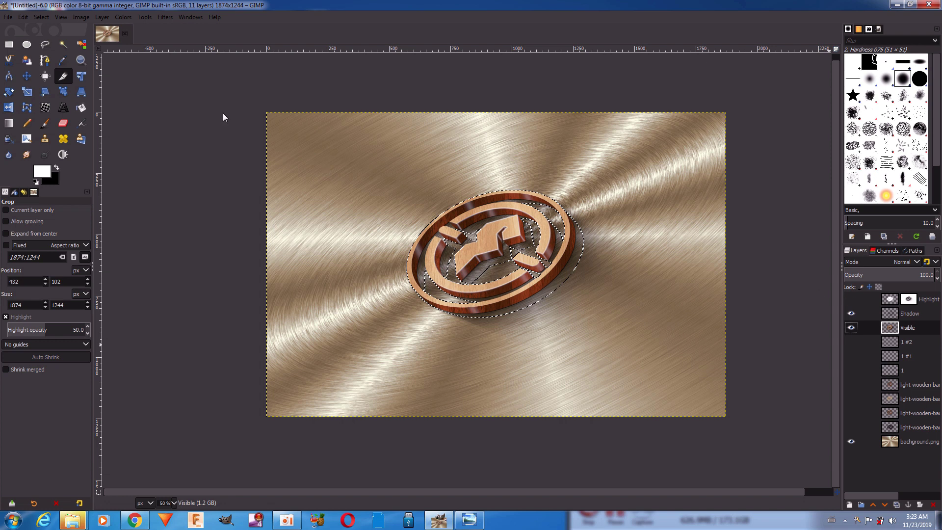
click(41, 16)
click(43, 41)
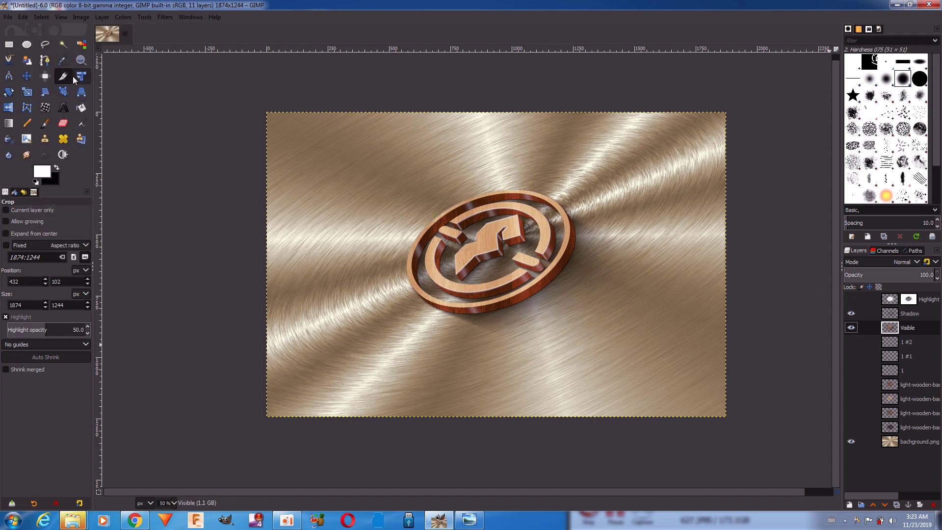
click(851, 312)
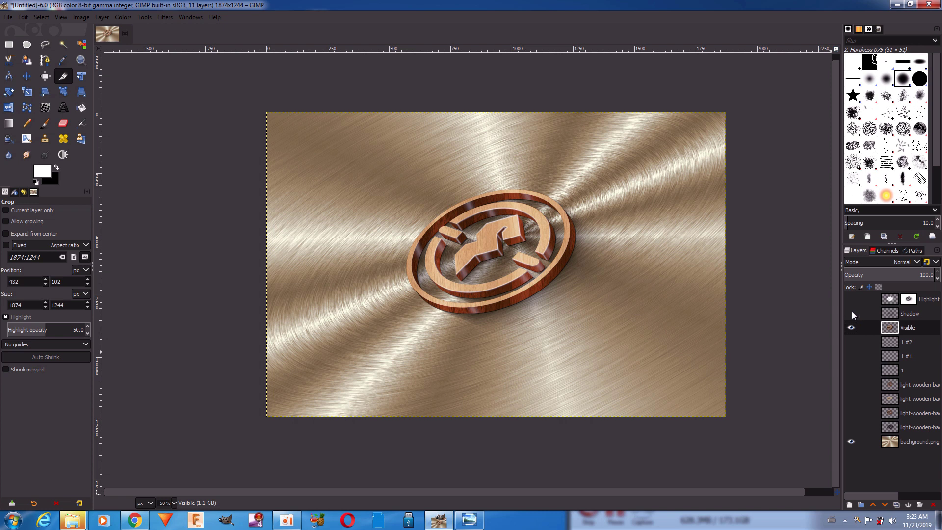
click(898, 315)
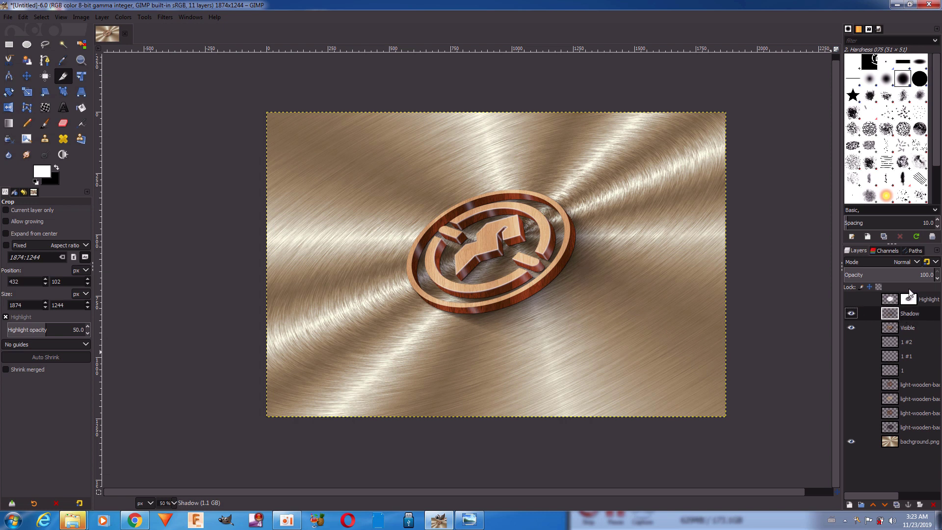
click(908, 272)
Step: Add a legacy Drop Shadow to the Visible layer with blur 15 and opacity 60
click(891, 326)
click(165, 16)
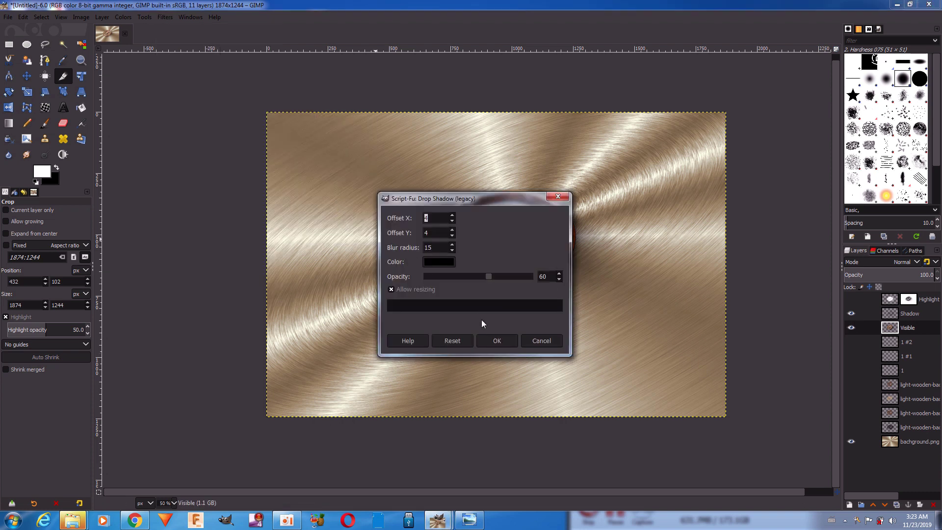
click(497, 340)
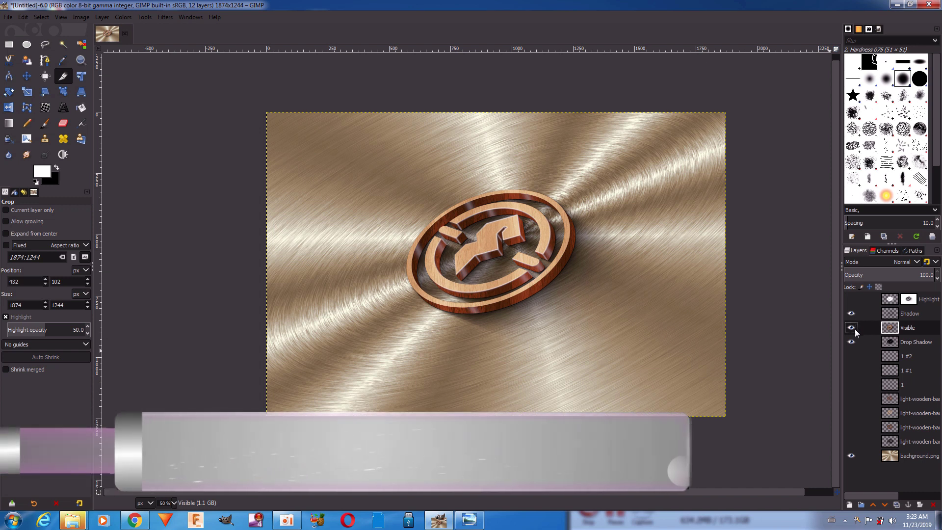
Step: Set the Drop Shadow layer's opacity to about 70, then reselect the Visible layer
click(855, 328)
click(855, 329)
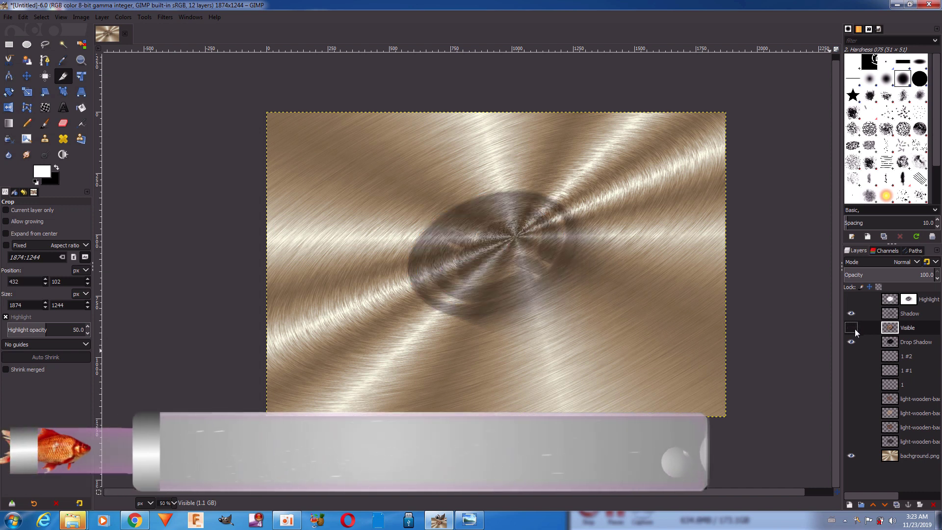
click(855, 329)
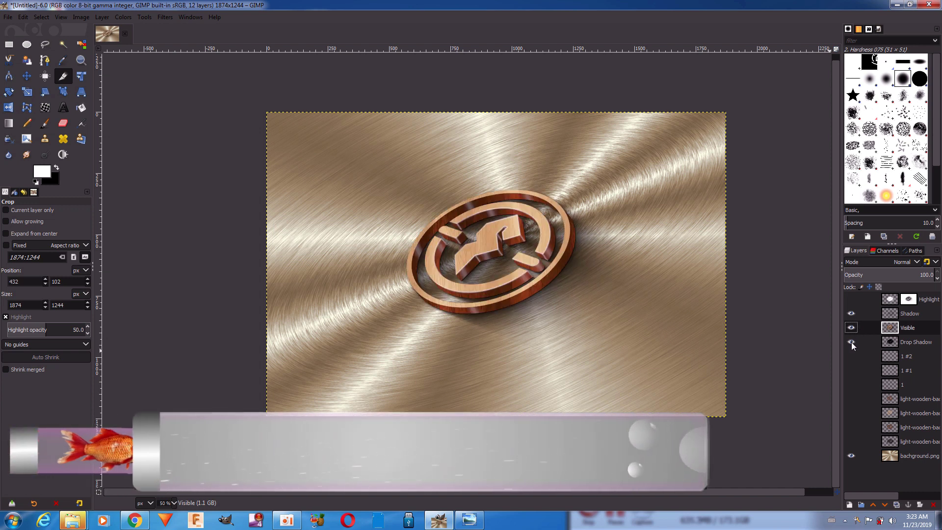
click(852, 342)
click(851, 342)
click(878, 345)
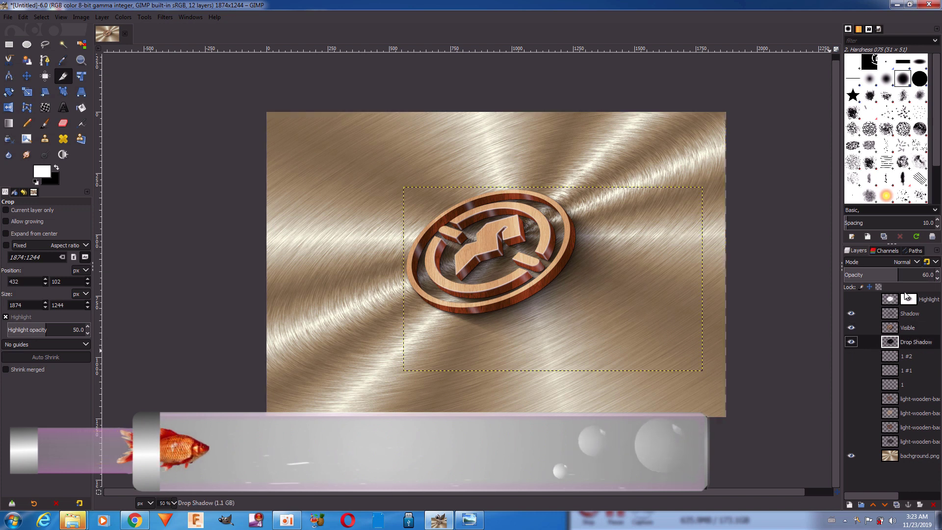
drag(898, 270, 935, 269)
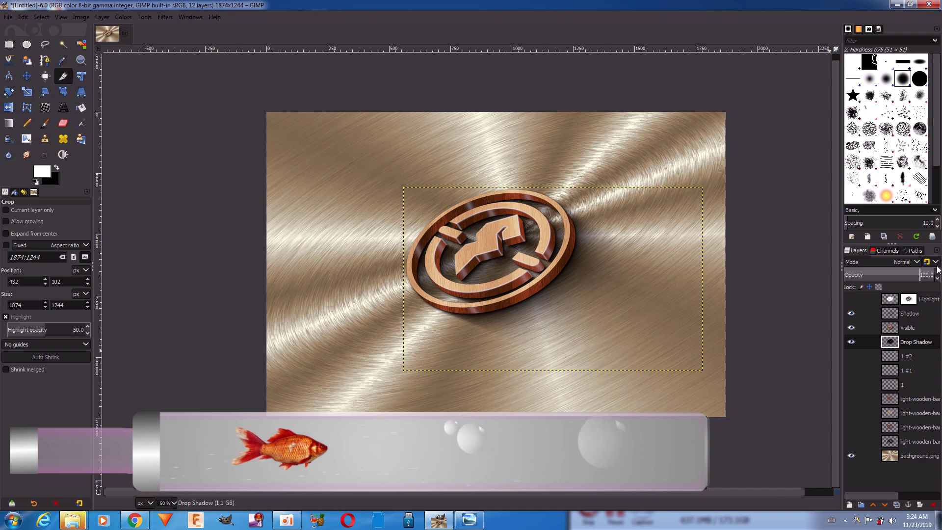
mouse_move(935, 268)
mouse_down()
mouse_move(908, 266)
mouse_move(905, 277)
mouse_up()
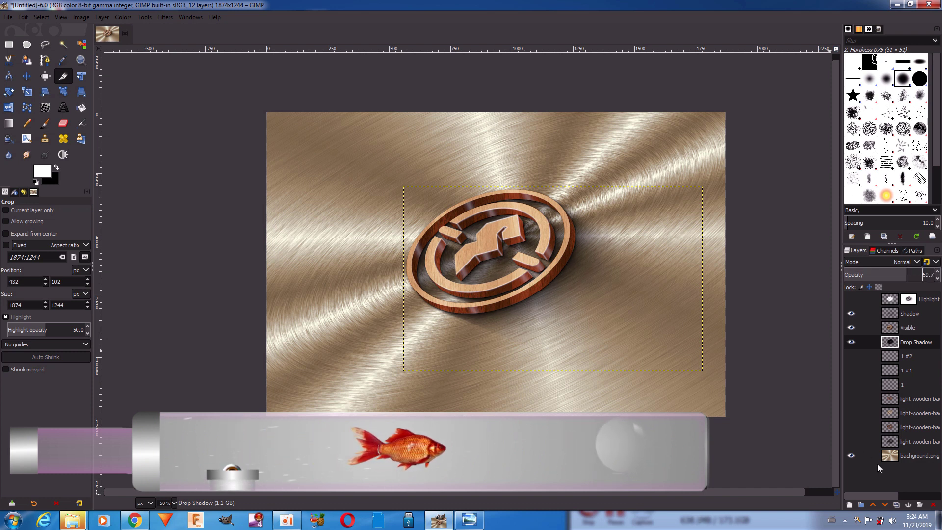
click(889, 456)
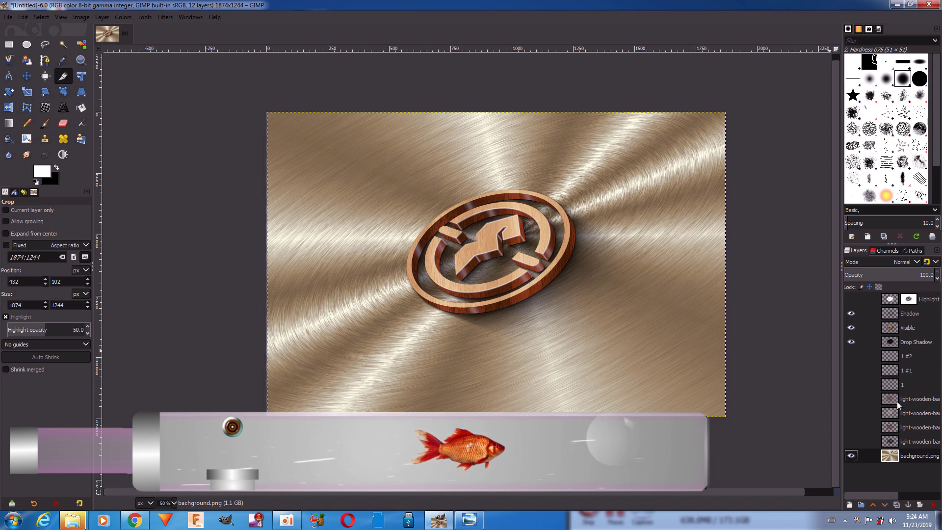
click(900, 327)
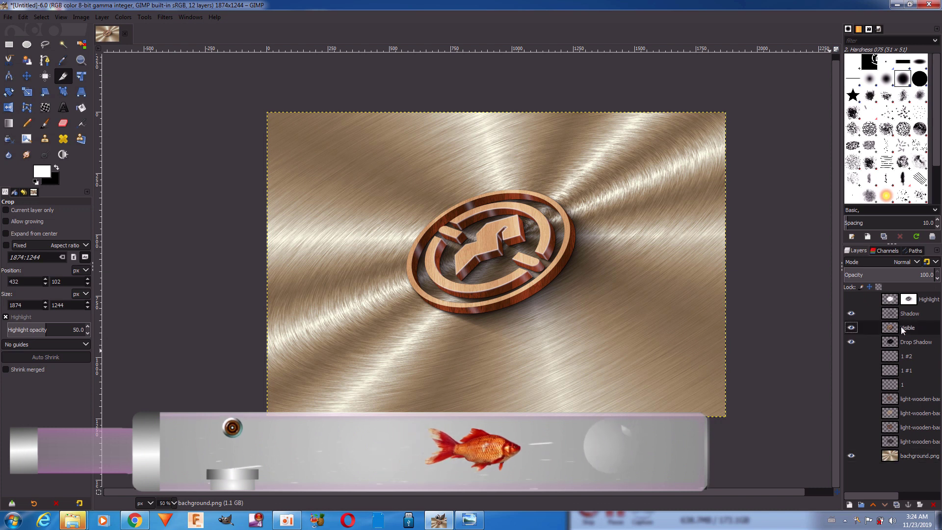
Step: In Curves, lower the Value curve to darken the image and pull the Red curve down
click(122, 17)
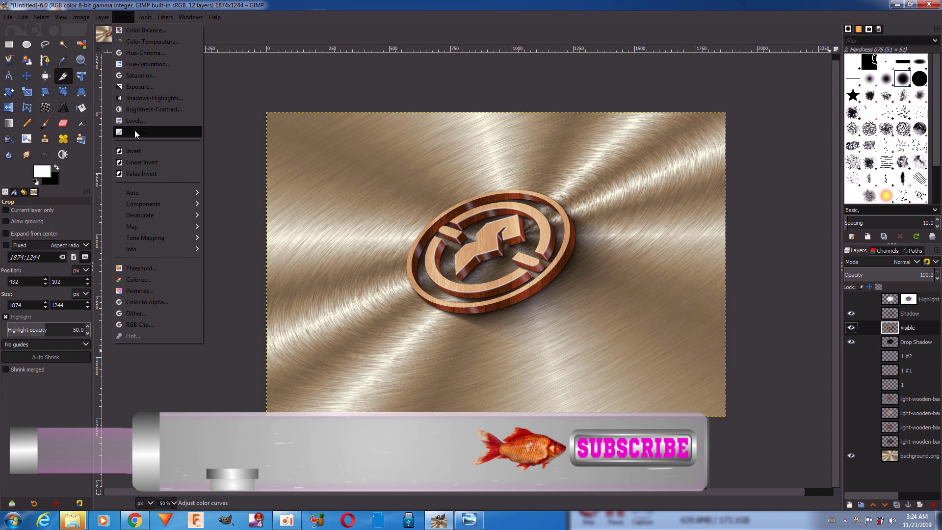
click(135, 131)
mouse_move(182, 98)
mouse_down()
mouse_move(185, 110)
mouse_move(173, 112)
mouse_up()
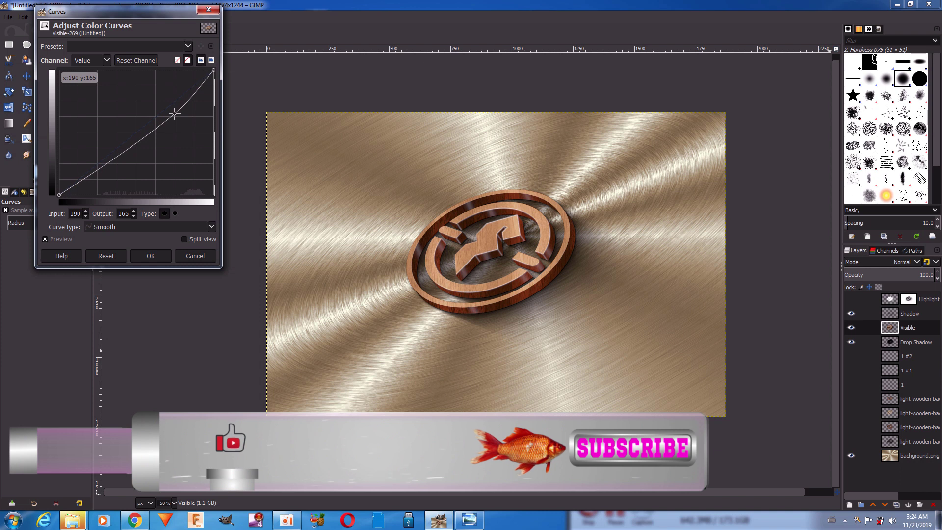
click(93, 63)
click(96, 83)
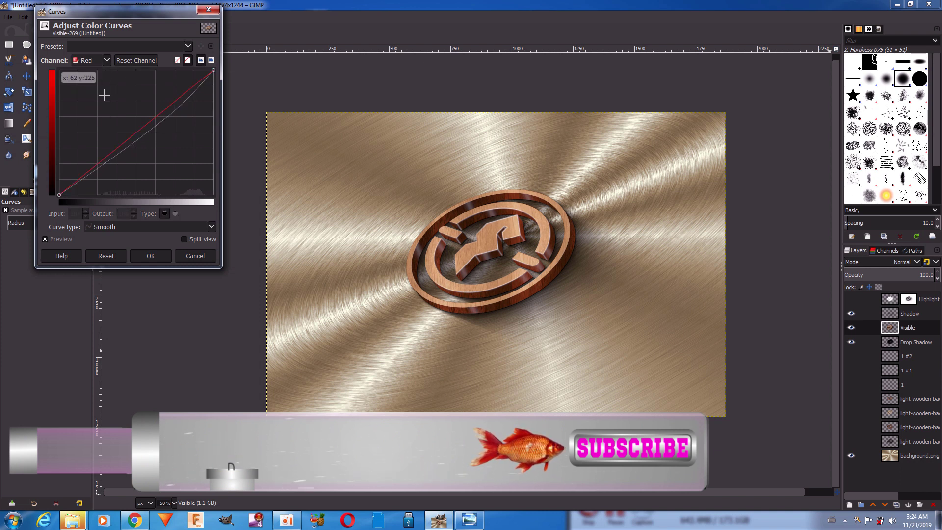
click(162, 116)
drag(163, 117, 155, 111)
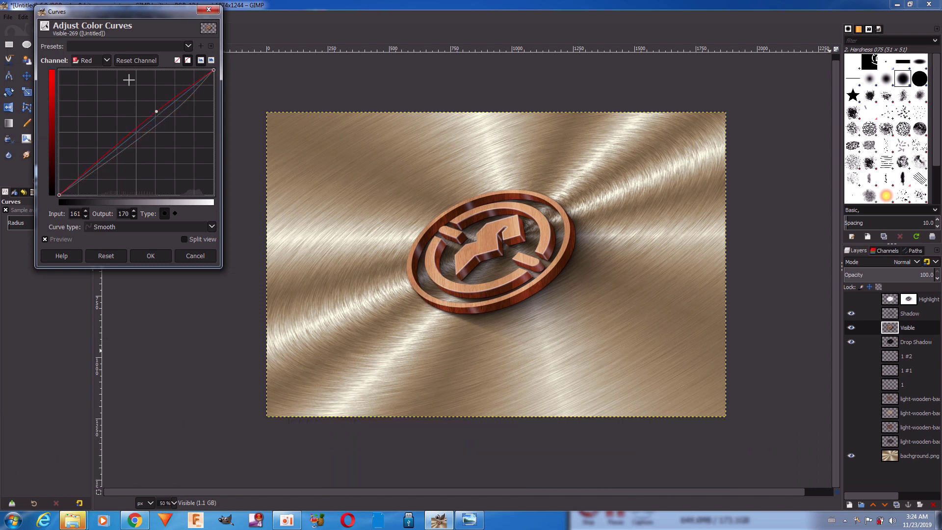
Step: Lift the Green curve and lower the Blue curve for a golden tone, then apply Curves
click(105, 61)
click(91, 97)
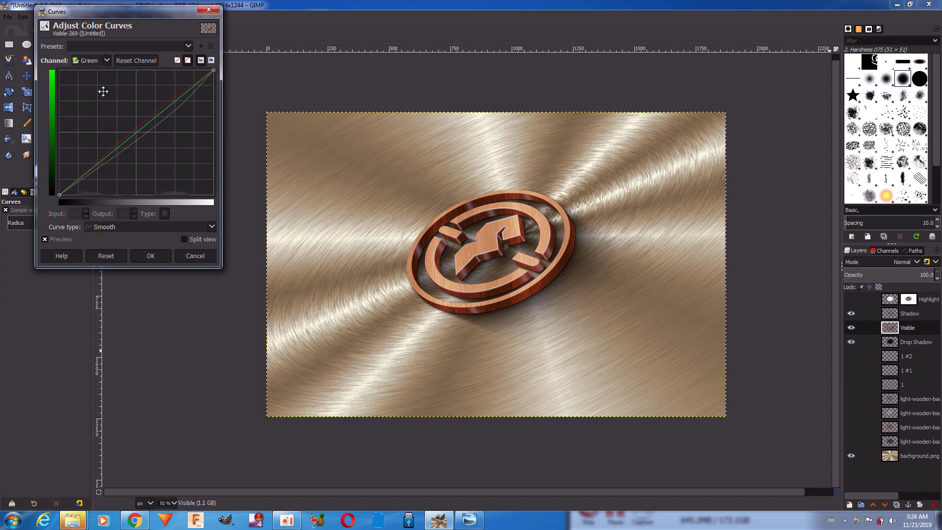
mouse_move(158, 110)
mouse_down()
mouse_move(163, 116)
mouse_move(154, 110)
mouse_up()
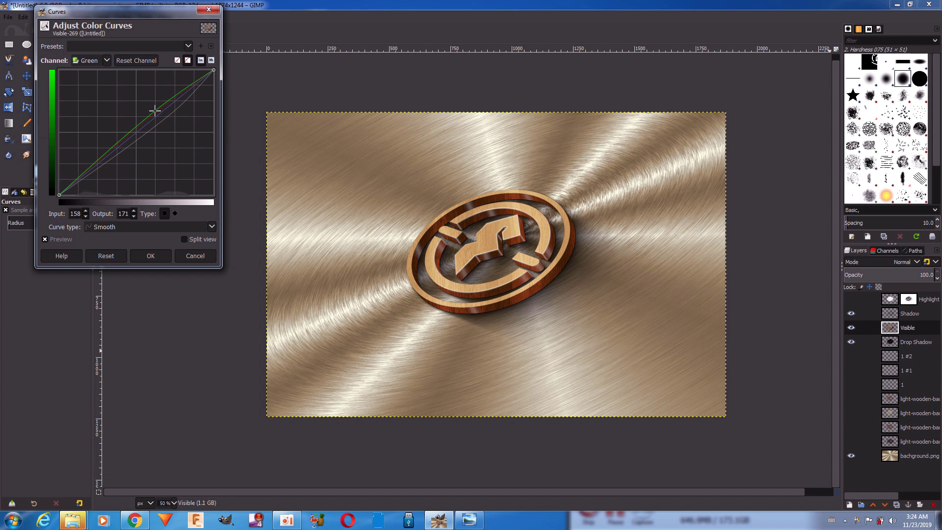
click(105, 61)
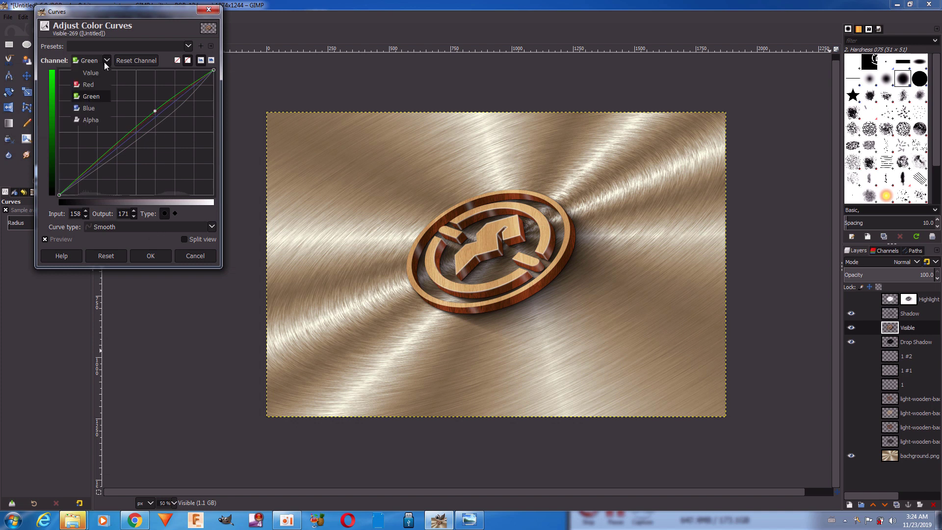
click(102, 105)
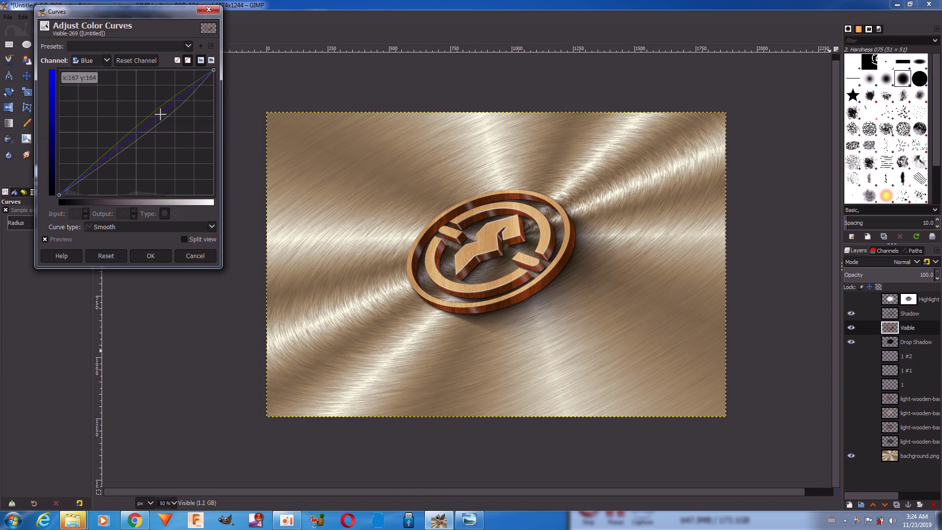
drag(162, 117, 165, 122)
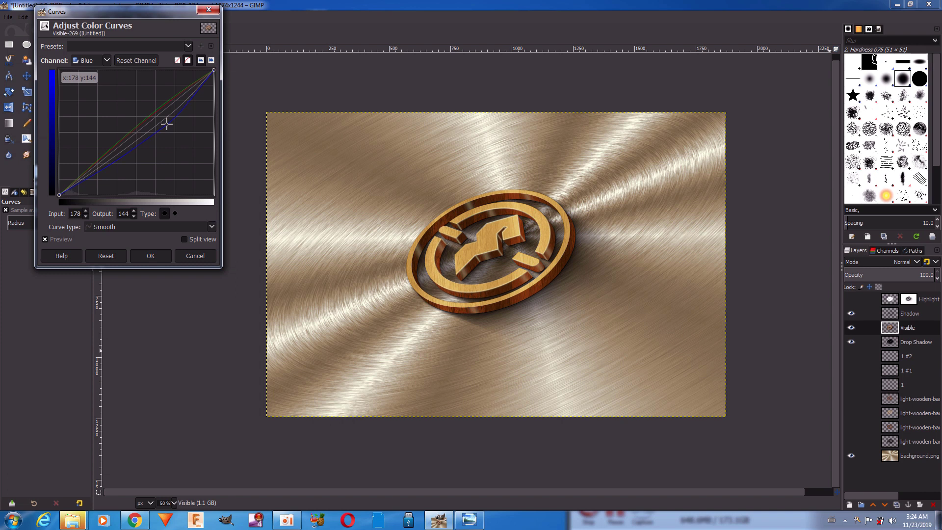
click(153, 255)
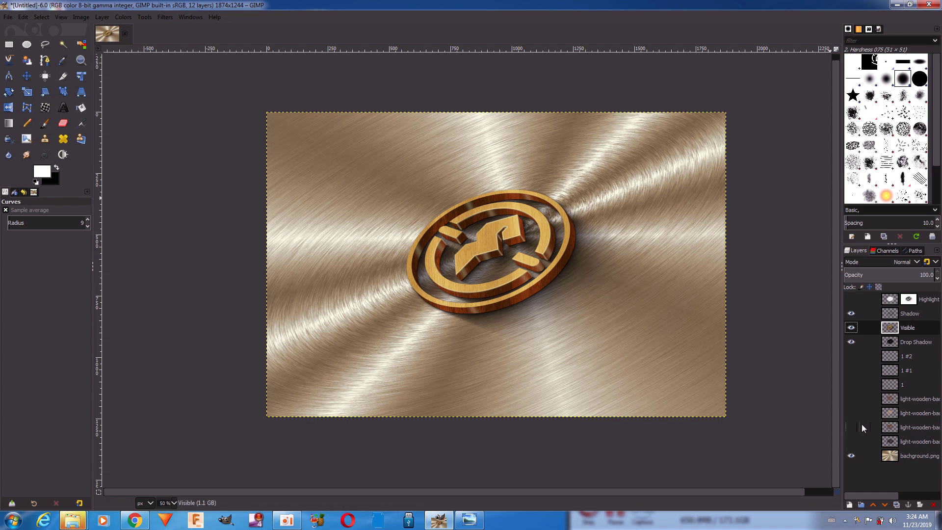
Step: Create Visible #1 from everything visible above the Highlight layer and hide the layers beneath it
click(875, 302)
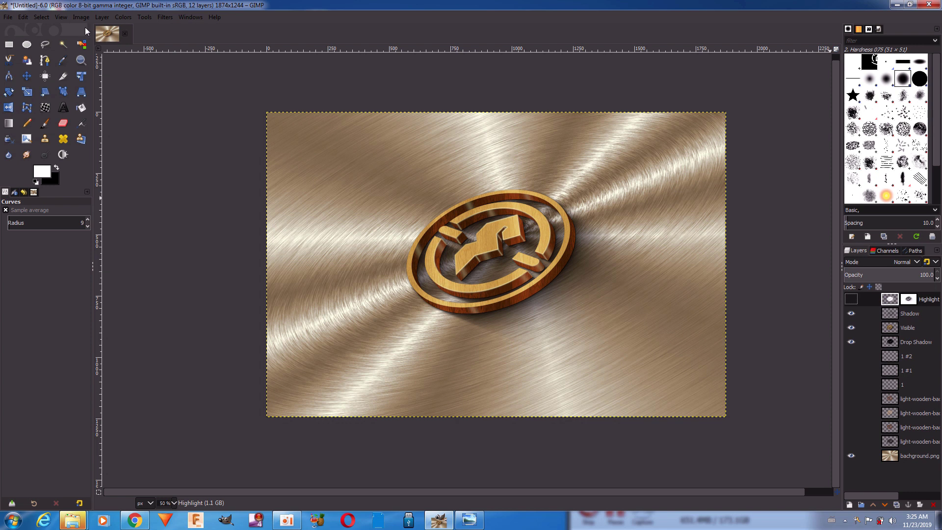
click(101, 17)
click(104, 41)
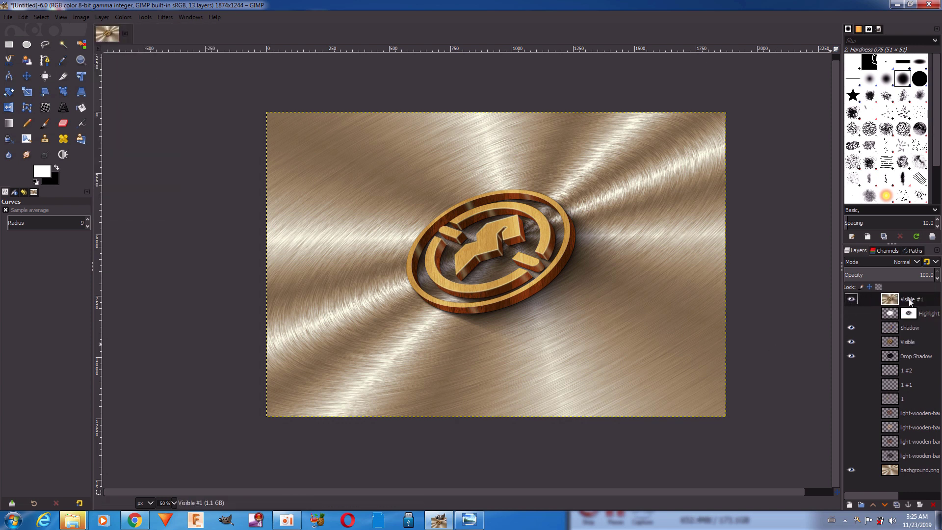
click(851, 342)
click(851, 469)
click(851, 298)
click(106, 17)
click(110, 17)
Step: Apply a midtone Color Balance of Cyan-Red -7.2, Magenta-Green -3.0 and Yellow-Blue 6.3
click(123, 30)
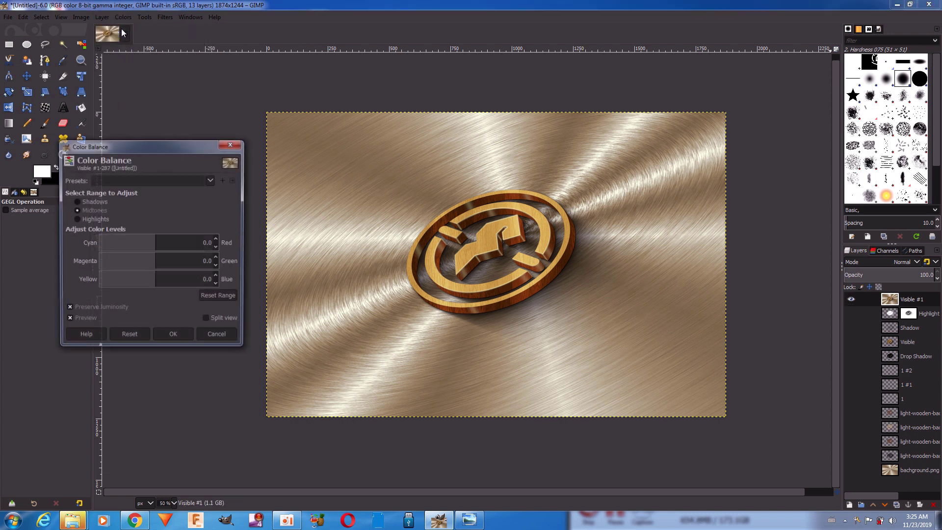
click(157, 243)
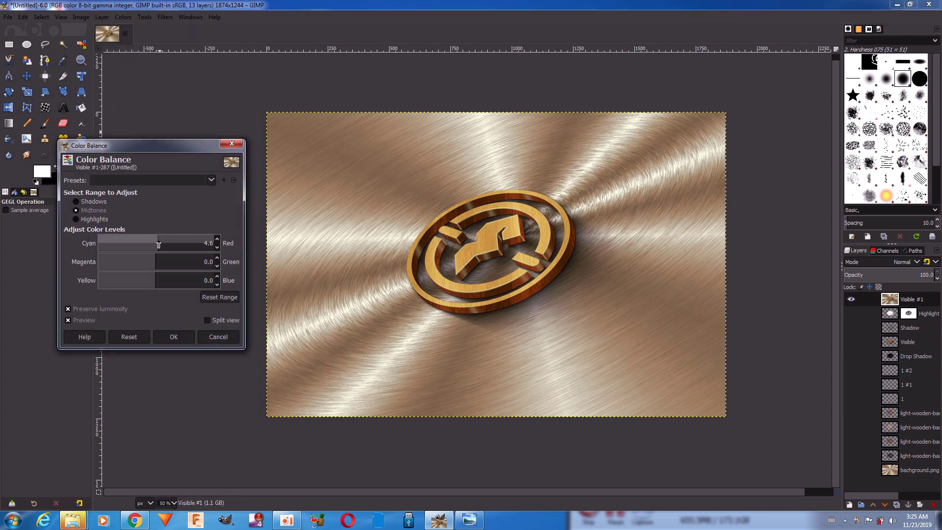
drag(158, 246, 148, 242)
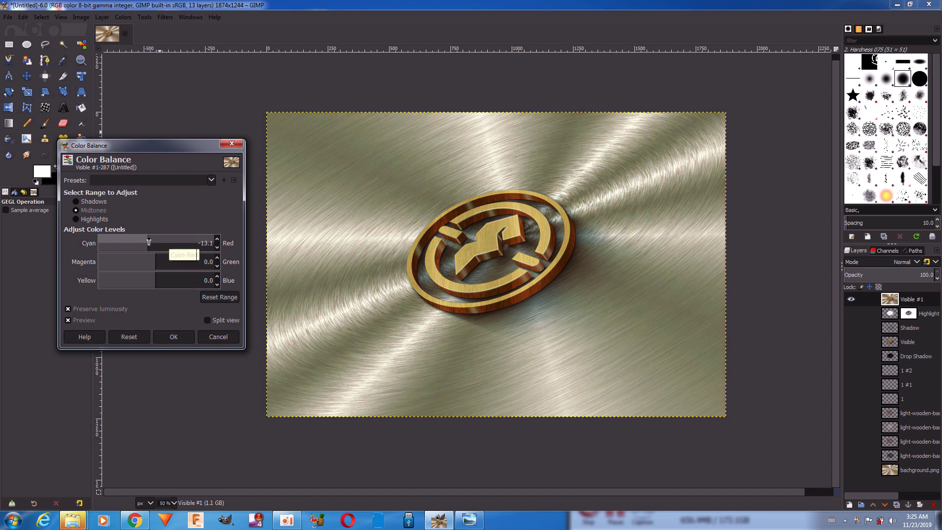
drag(148, 241, 158, 282)
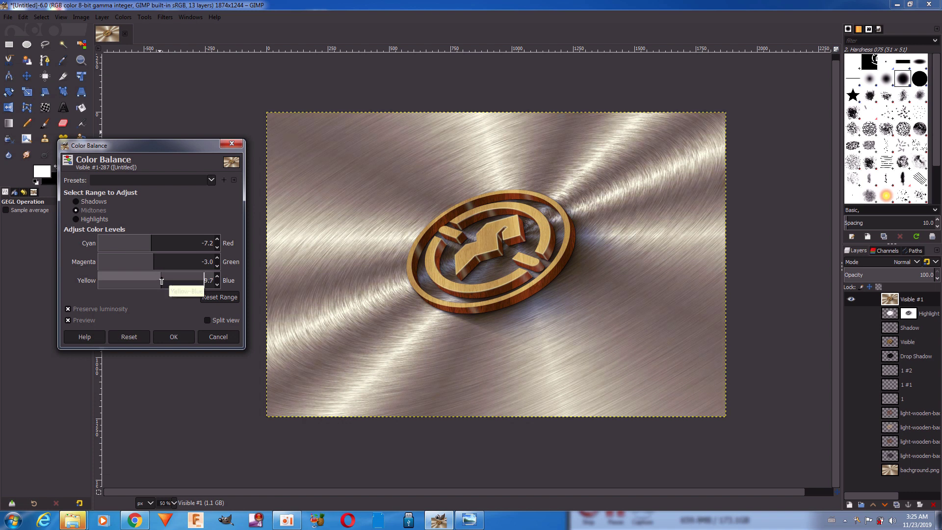
drag(161, 281, 160, 280)
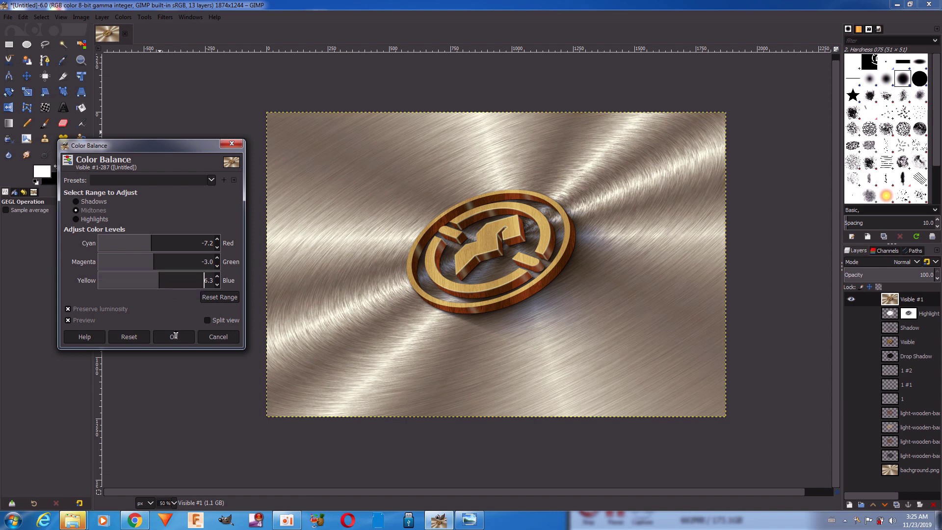
click(173, 337)
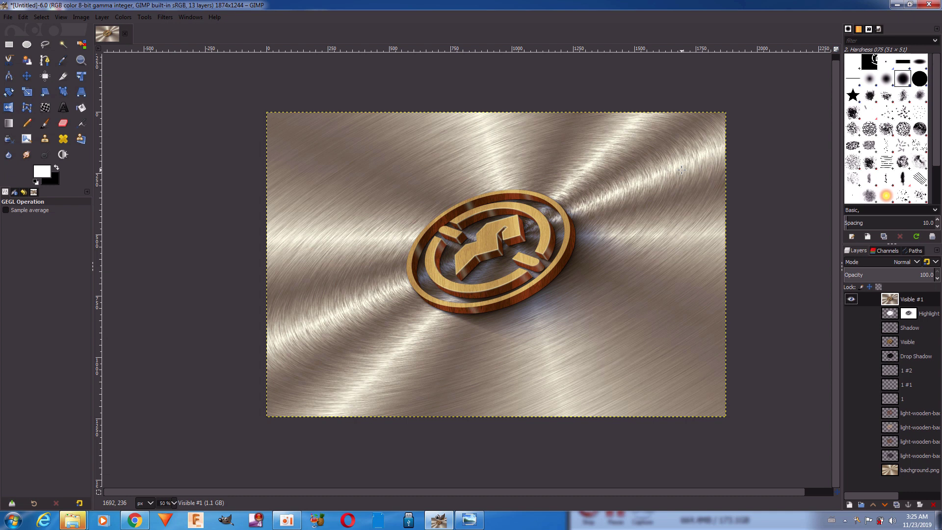
Step: Export the image as LOGO F 3D.png to the Desktop folder
click(8, 17)
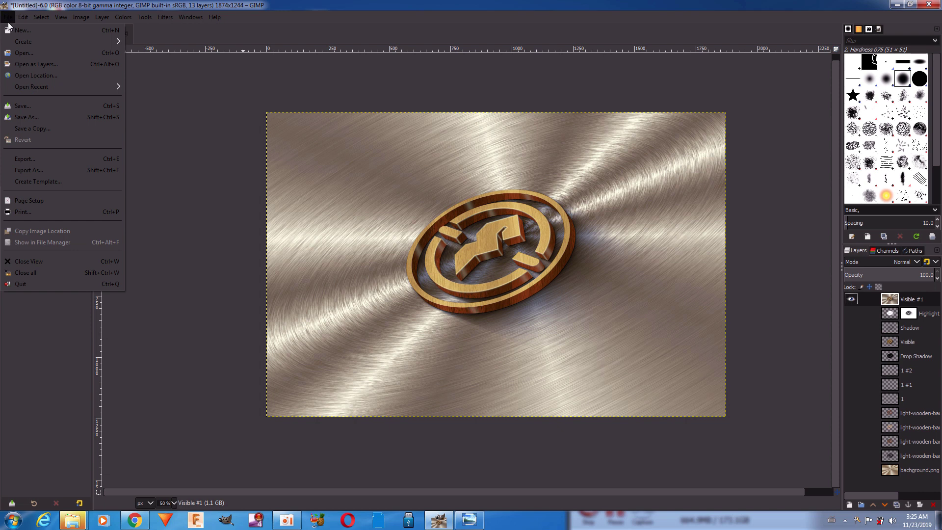
click(28, 157)
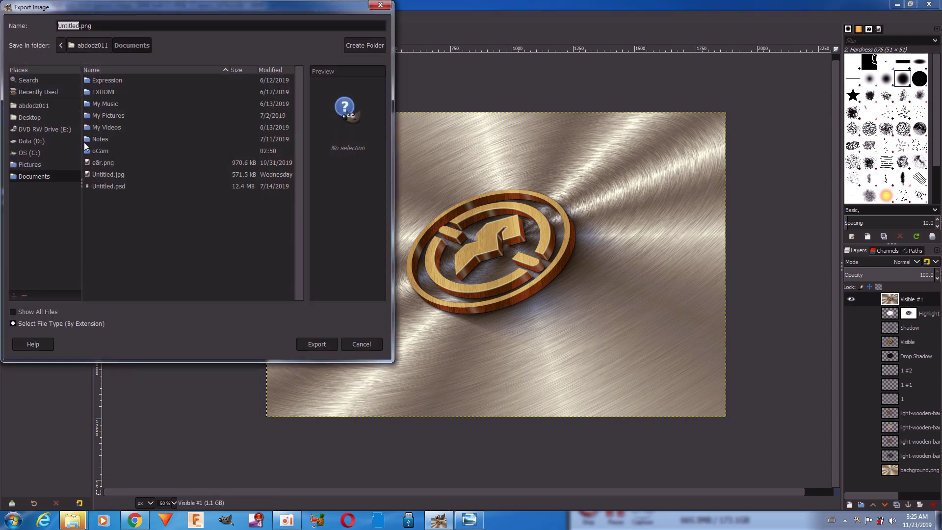
text(LOGO F 3D)
click(30, 117)
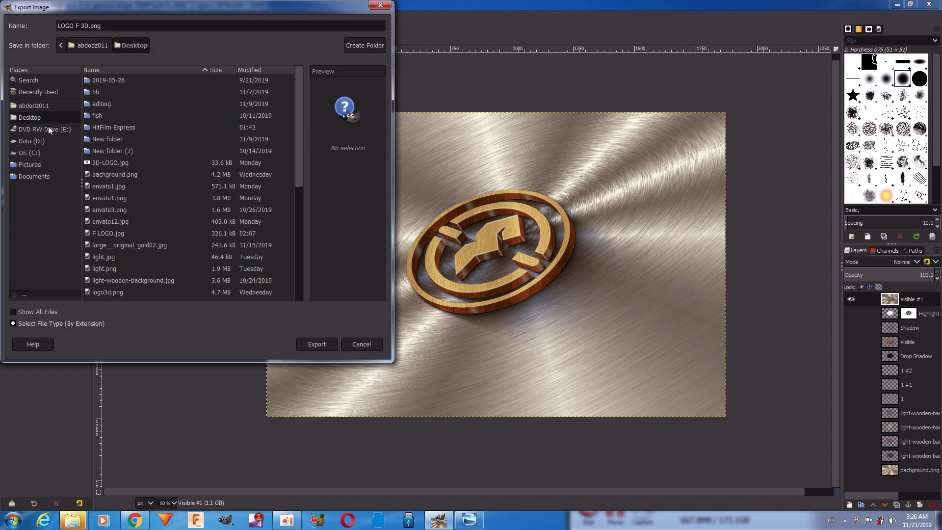
click(317, 343)
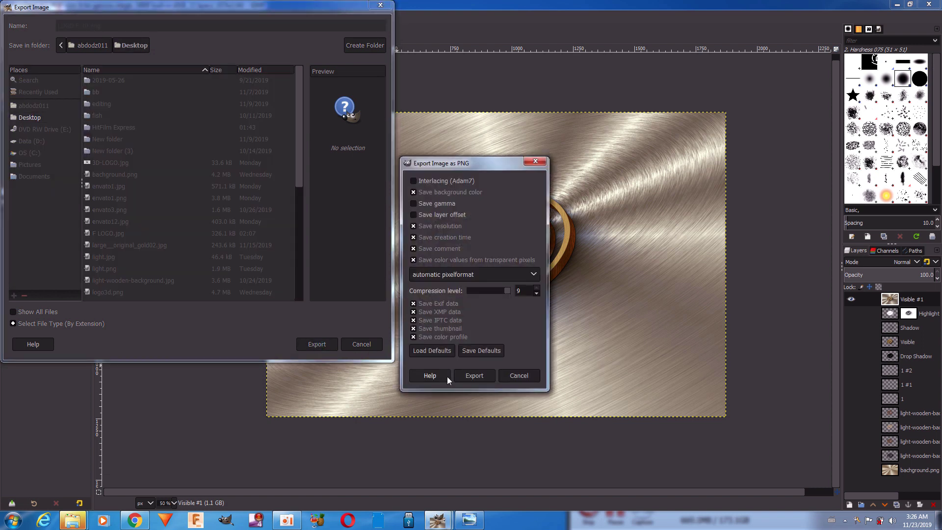